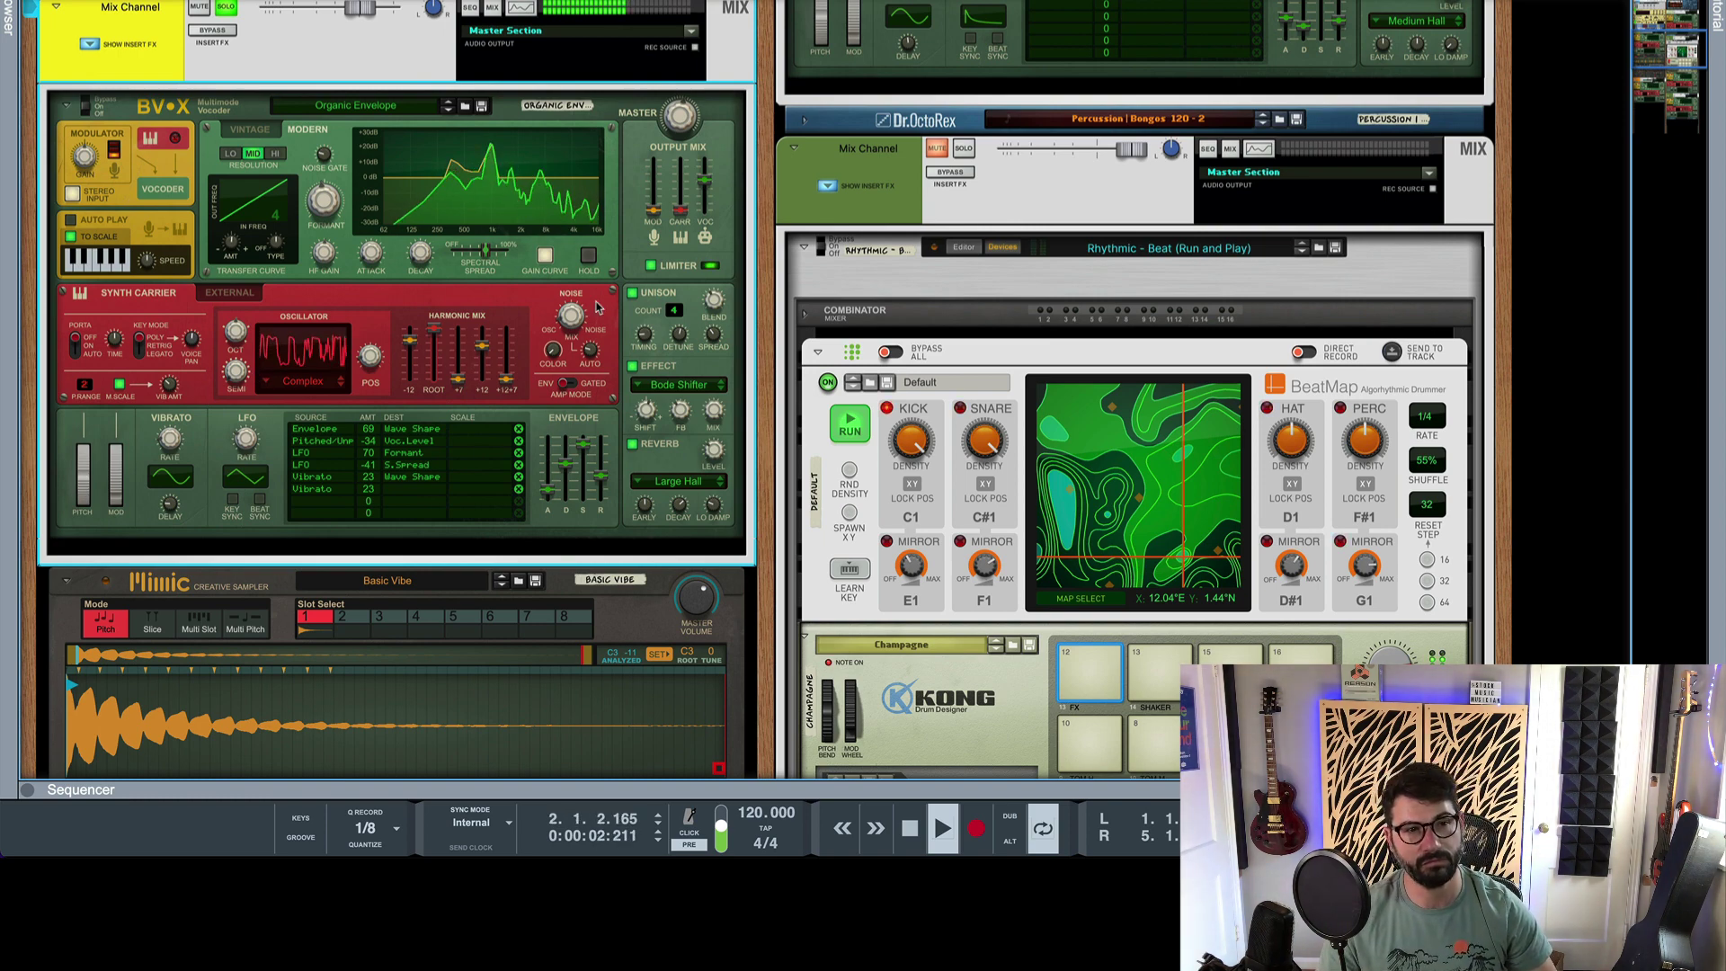
# Raise the modulator level in the Organic Envelope vocoder's output mix and play the song to hear the dry modulator signal.
pyautogui.click(910, 838)
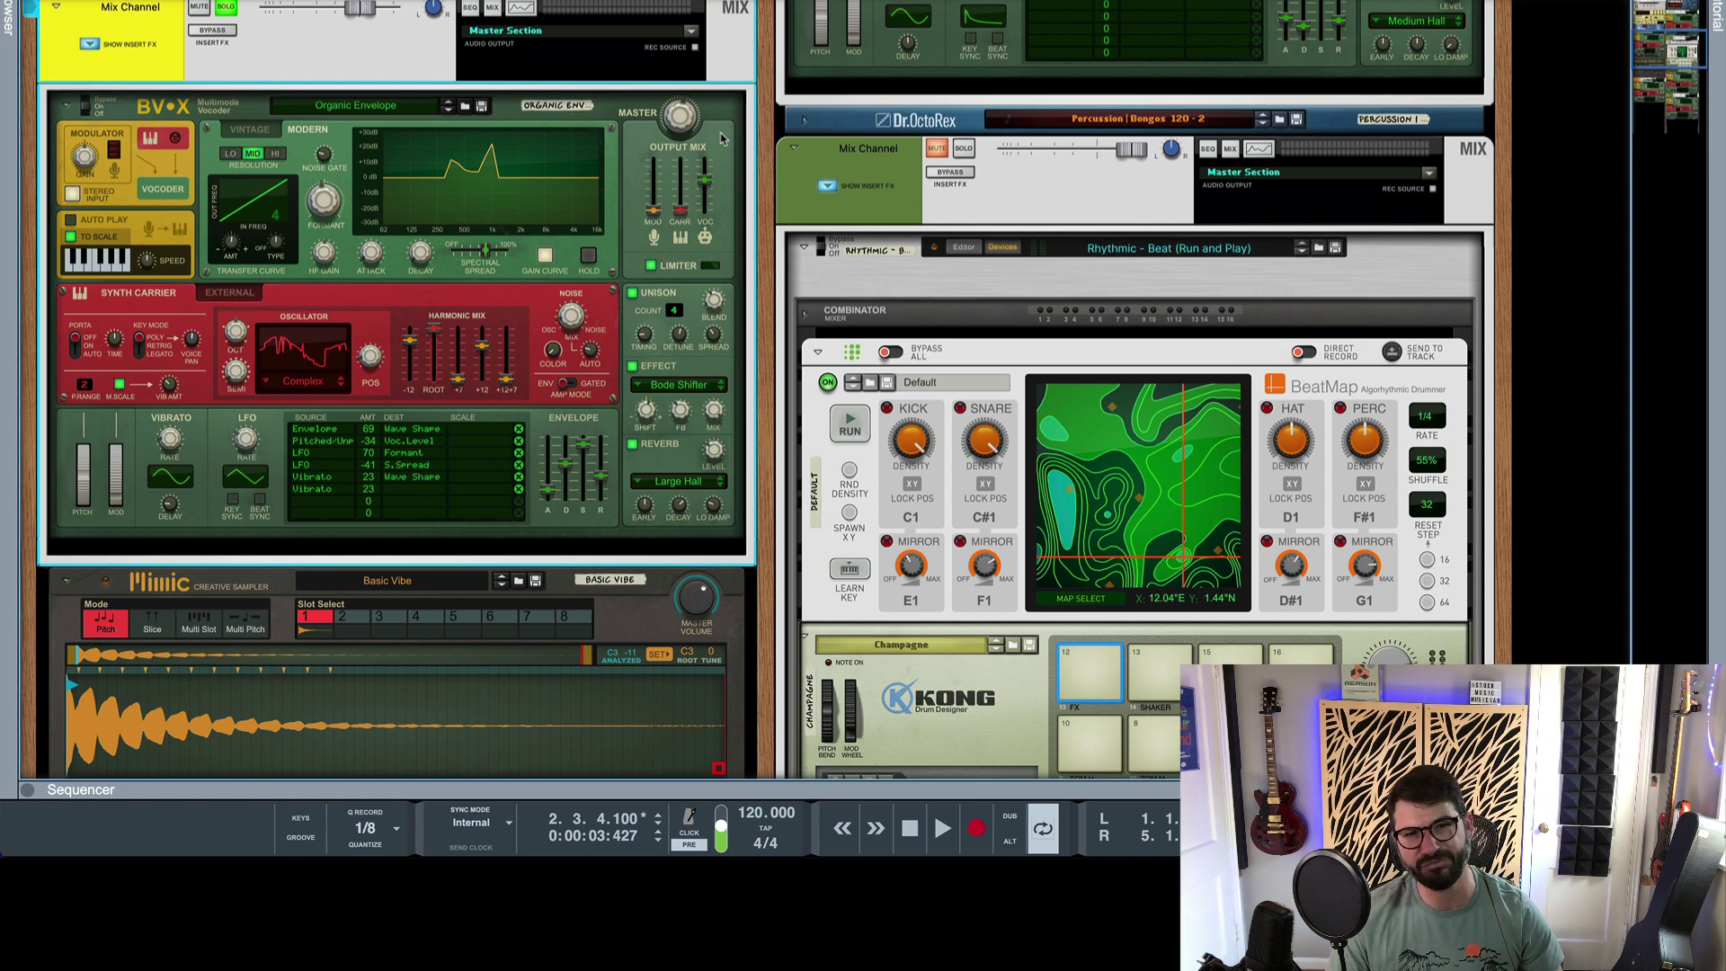
pyautogui.moveTo(659, 217); pyautogui.dragTo(662, 188)
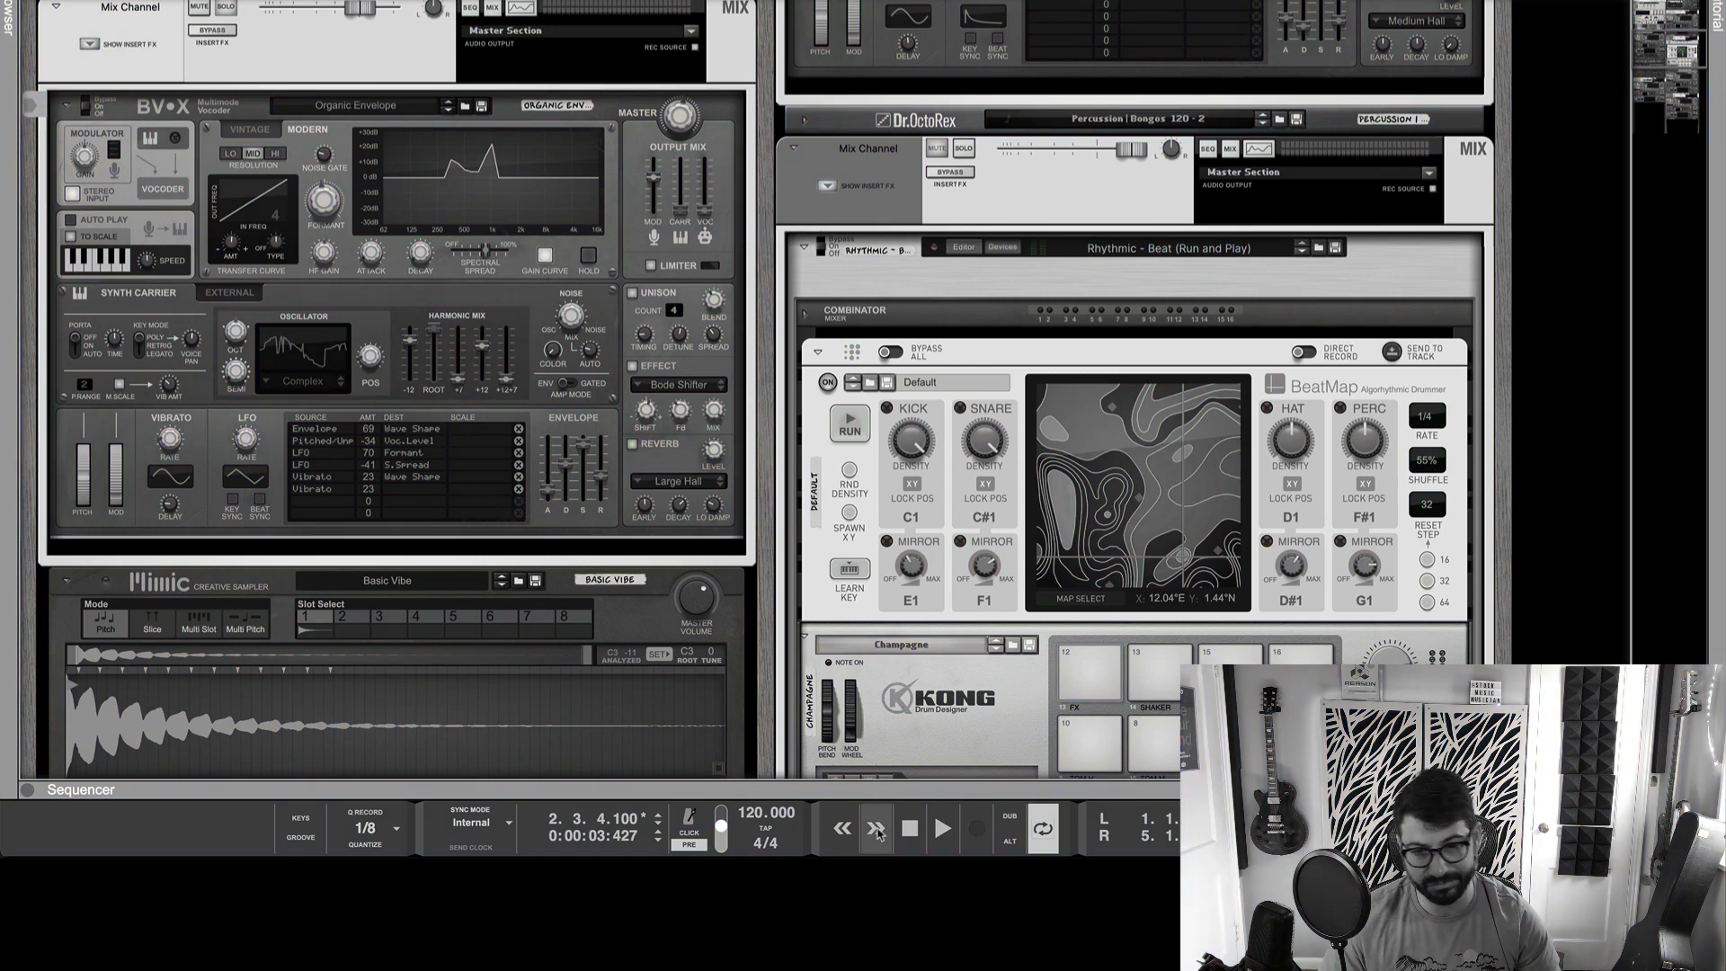
pyautogui.click(910, 828)
pyautogui.press('space')
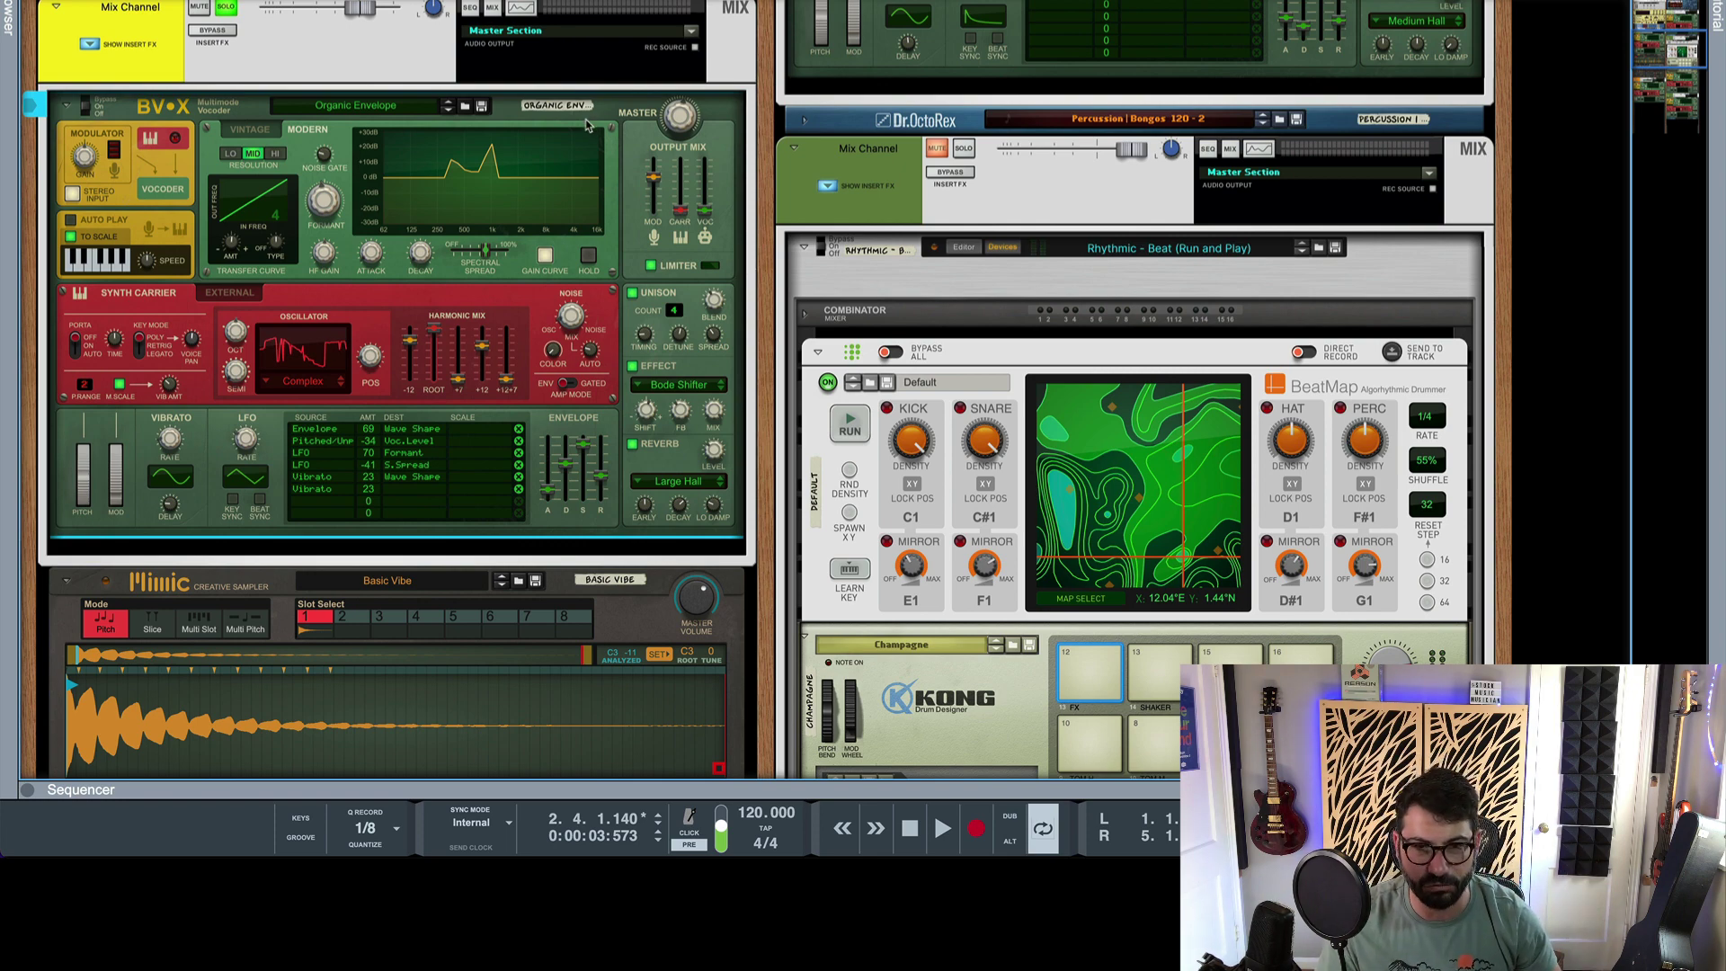
# Lower the Organic Envelope vocoder's modulator mix to -∞ dB, play the vocoded sound alone and stop playback.
pyautogui.moveTo(649, 178); pyautogui.dragTo(708, 190)
pyautogui.click(910, 828)
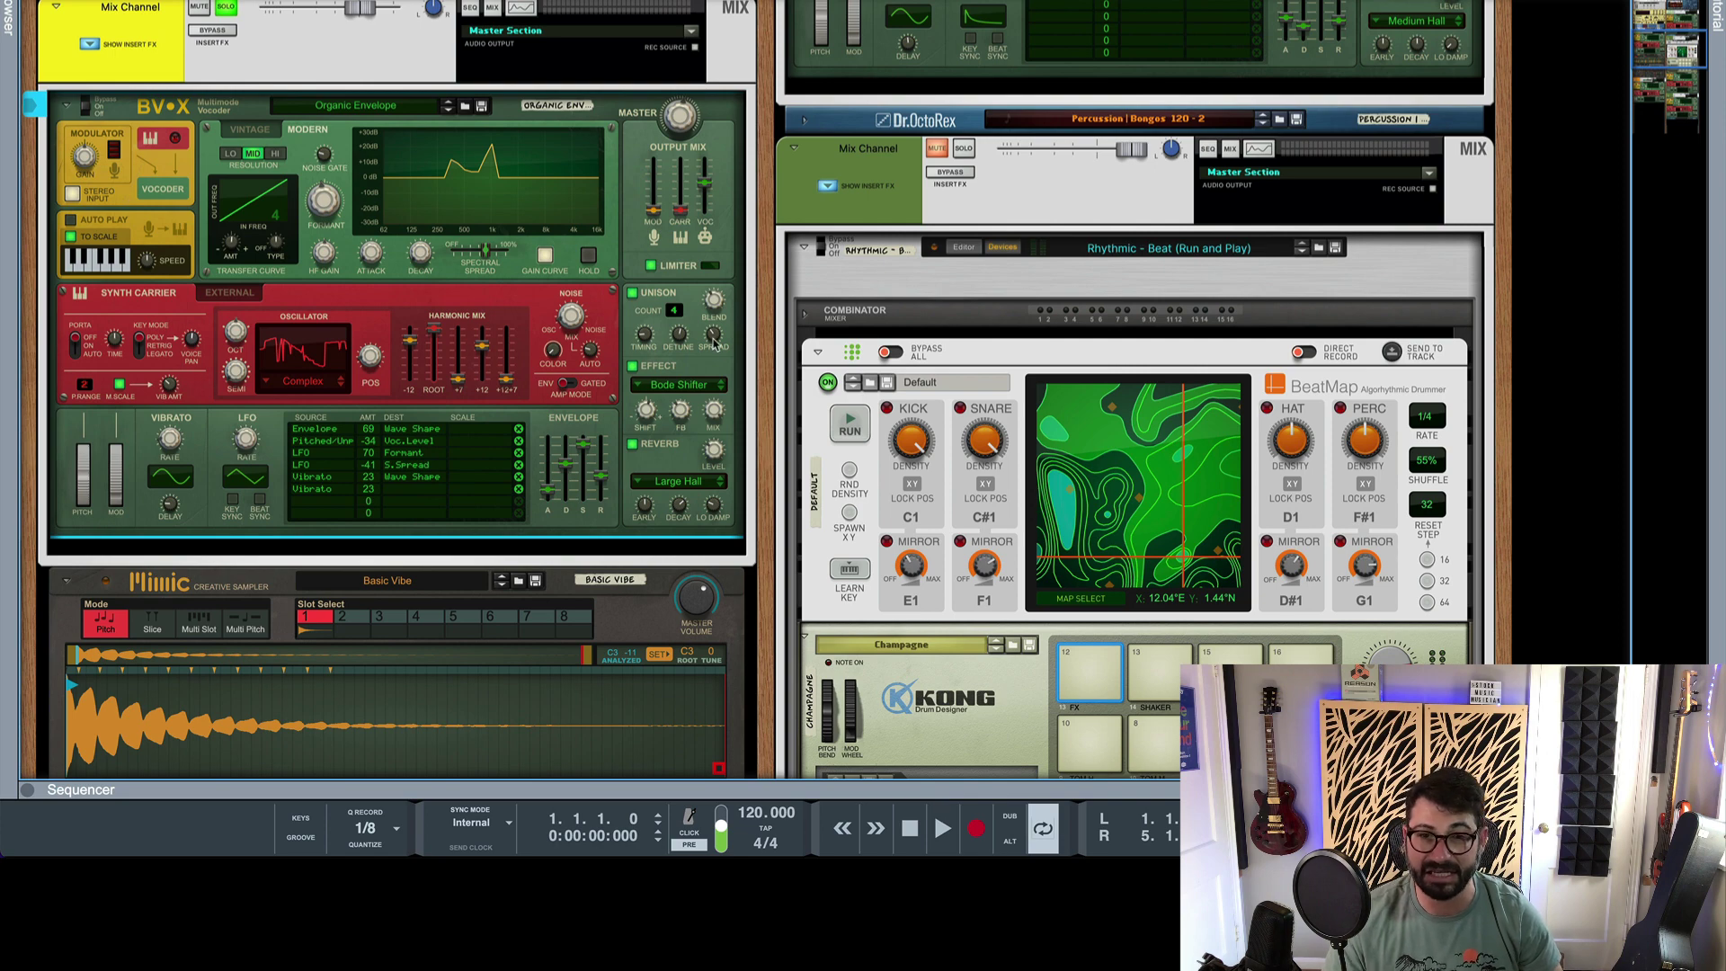
pyautogui.press('space')
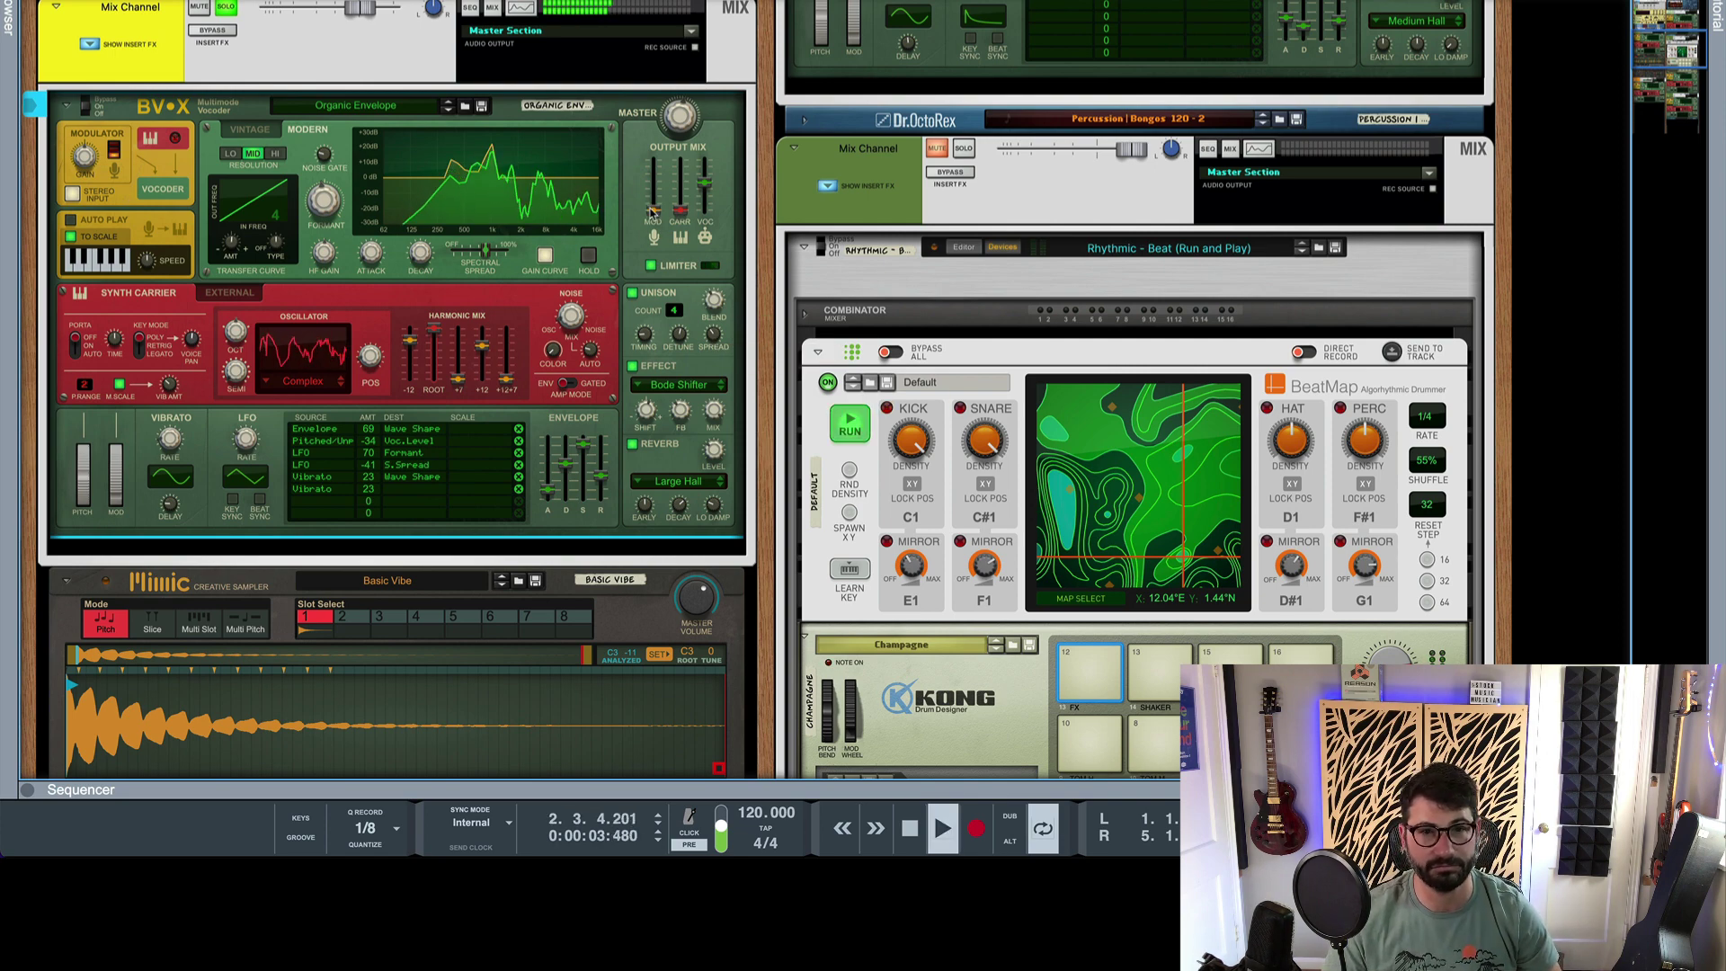
pyautogui.moveTo(653, 210); pyautogui.dragTo(657, 175)
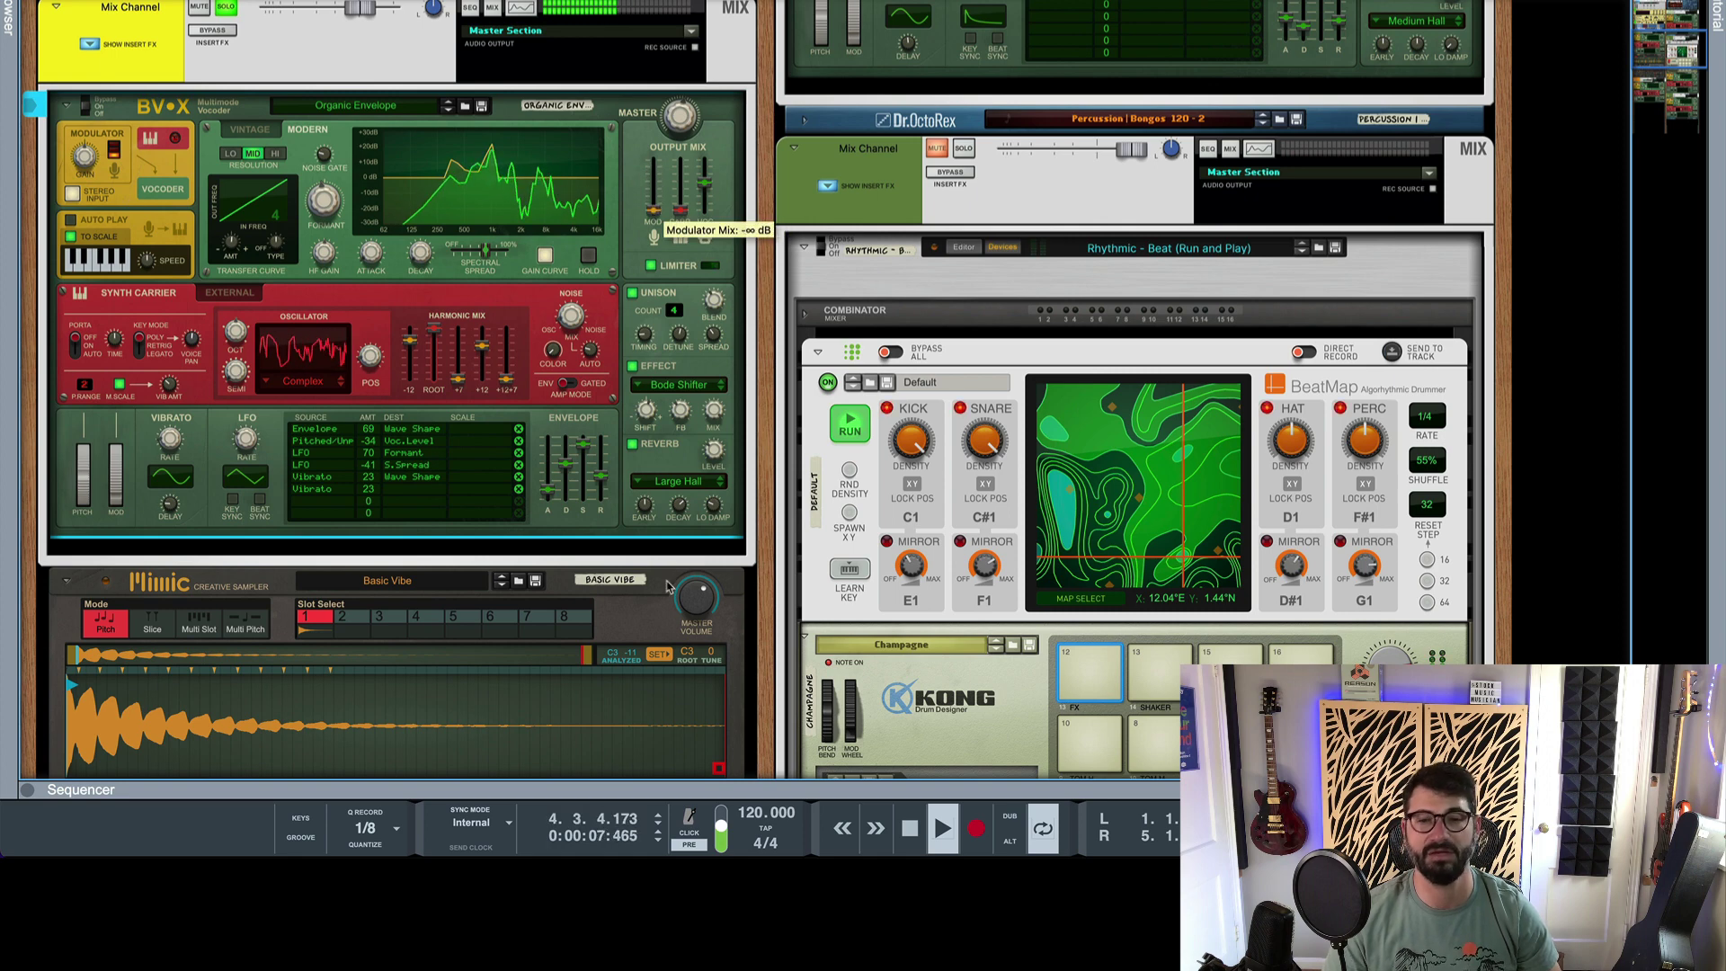
pyautogui.click(899, 831)
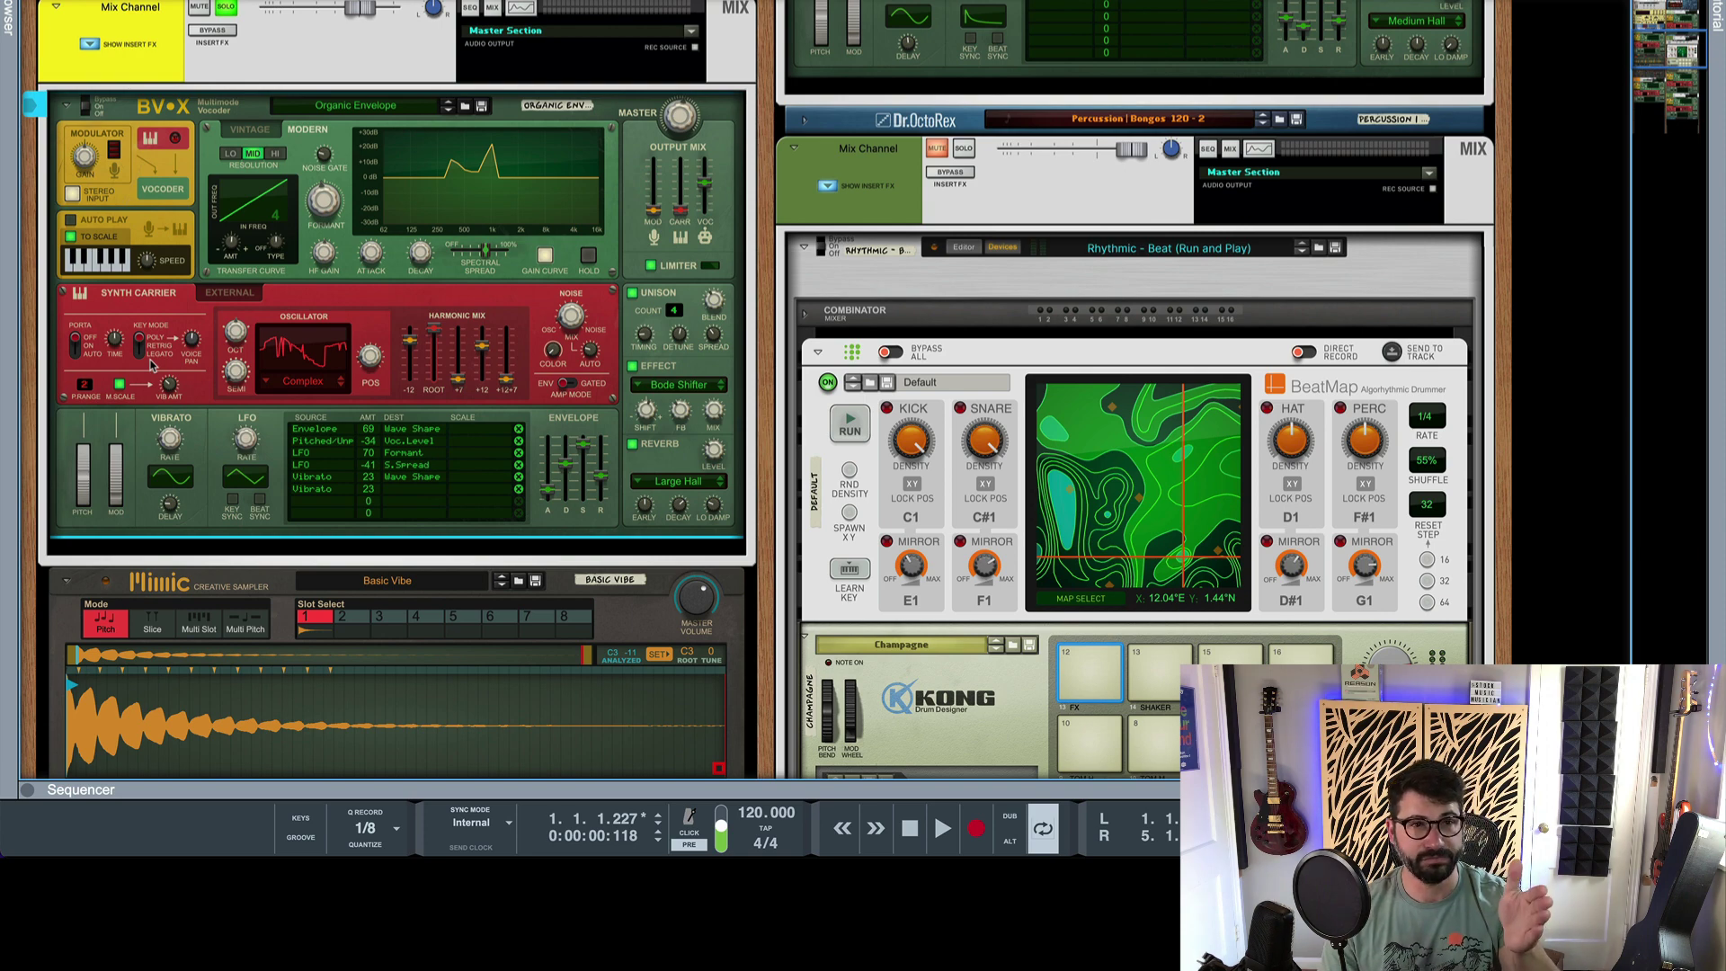
pyautogui.rightClick(300, 145)
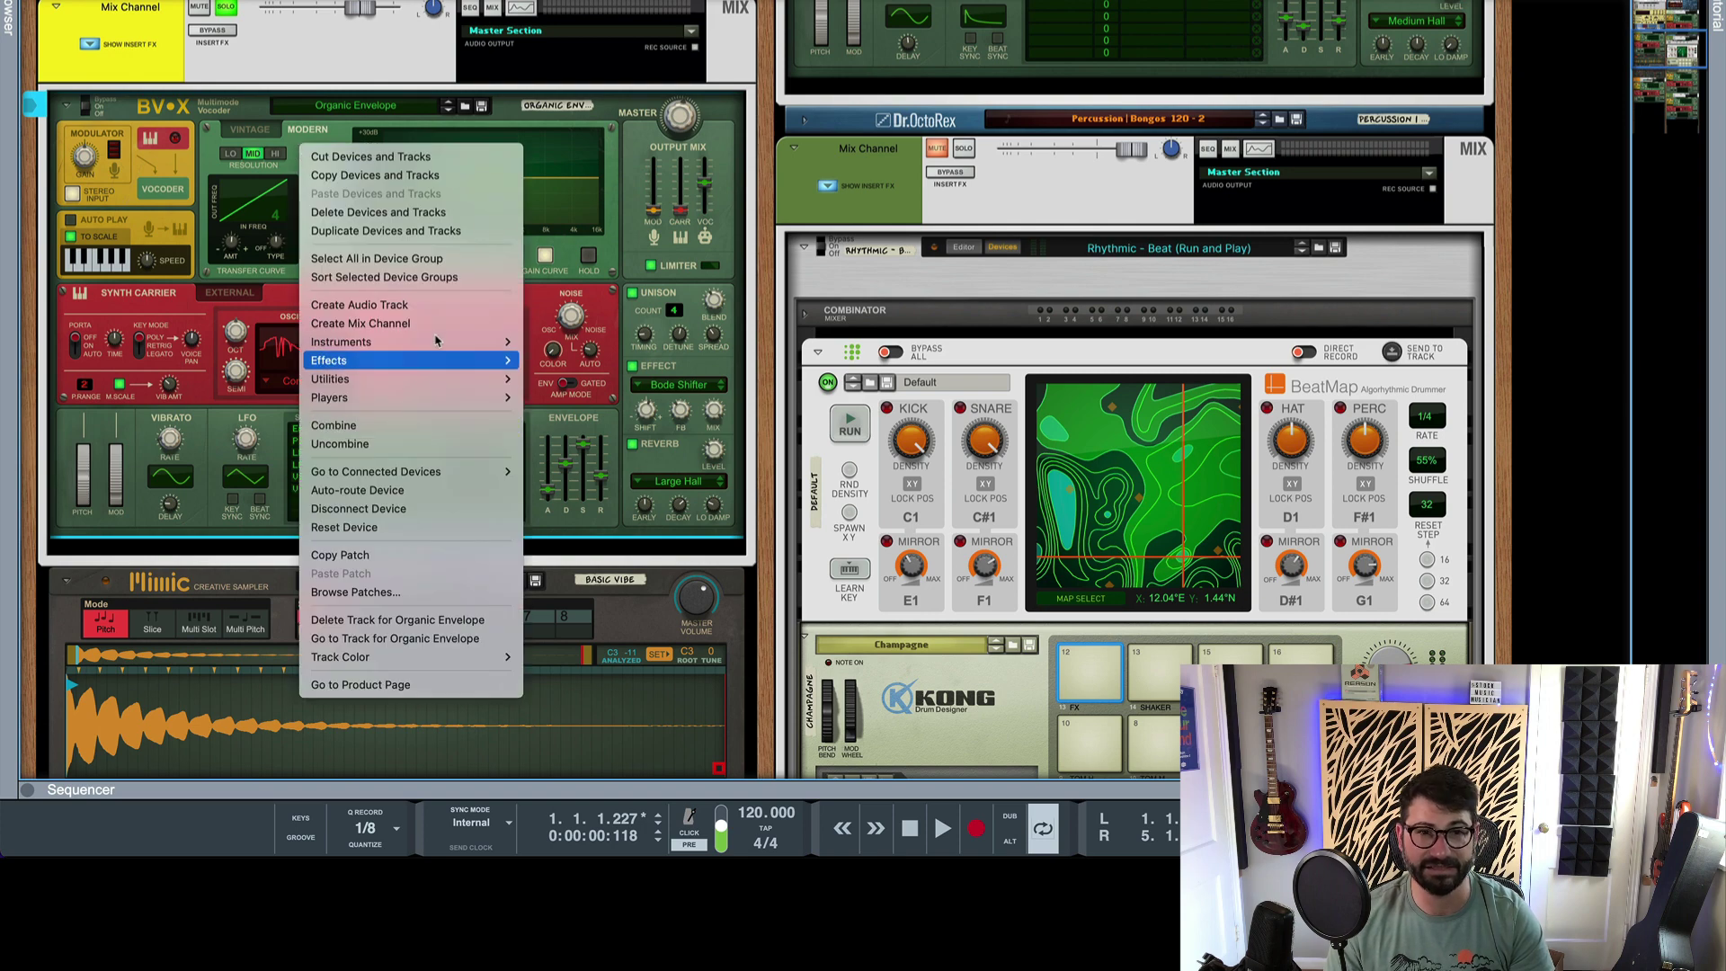
pyautogui.moveTo(435, 361)
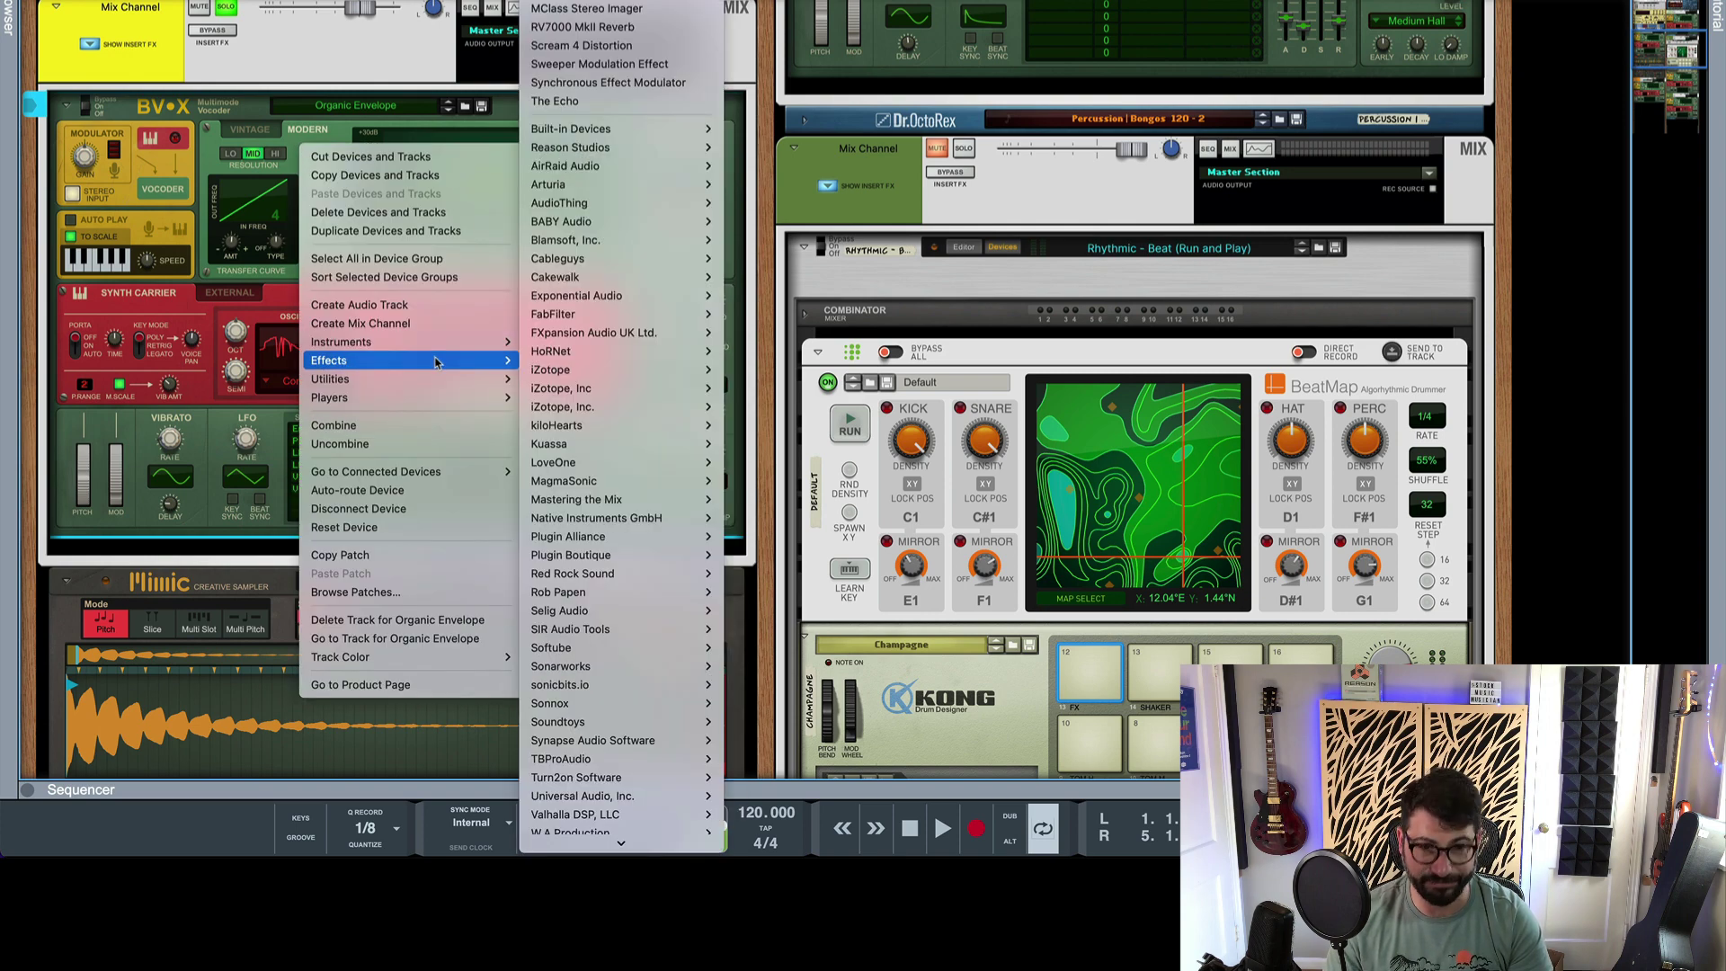
pyautogui.click(618, 258)
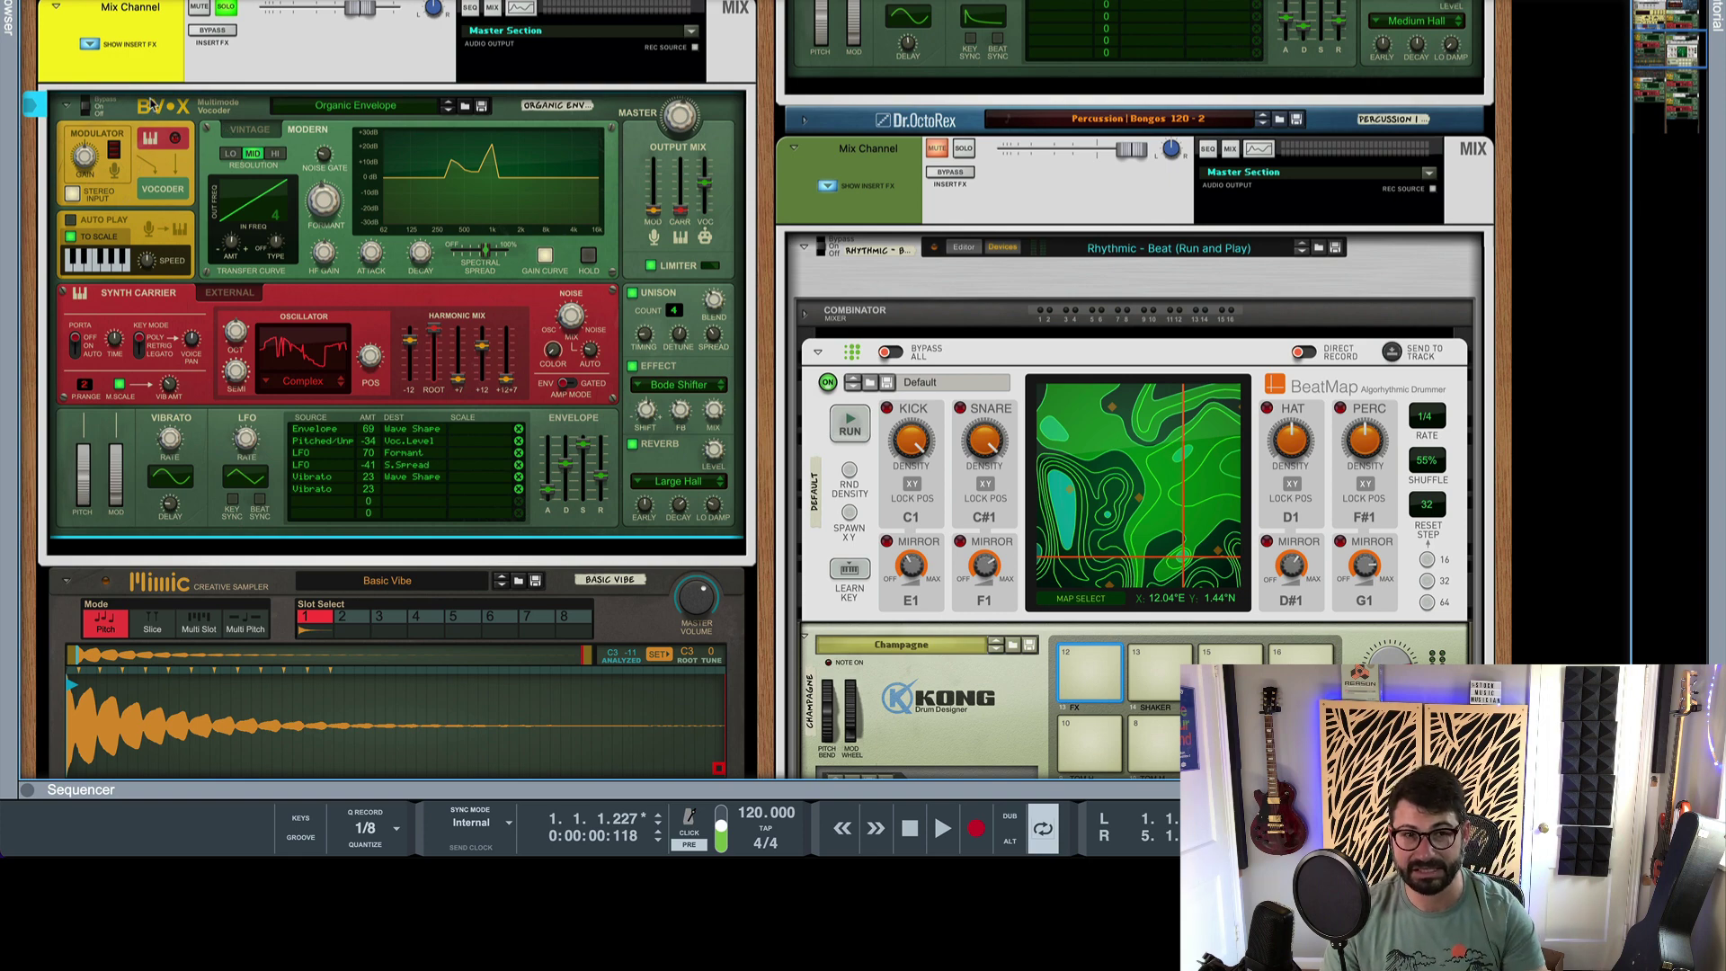
# Fold and unfold the Organic Envelope vocoder and switch off its Auto Play option.
pyautogui.click(65, 106)
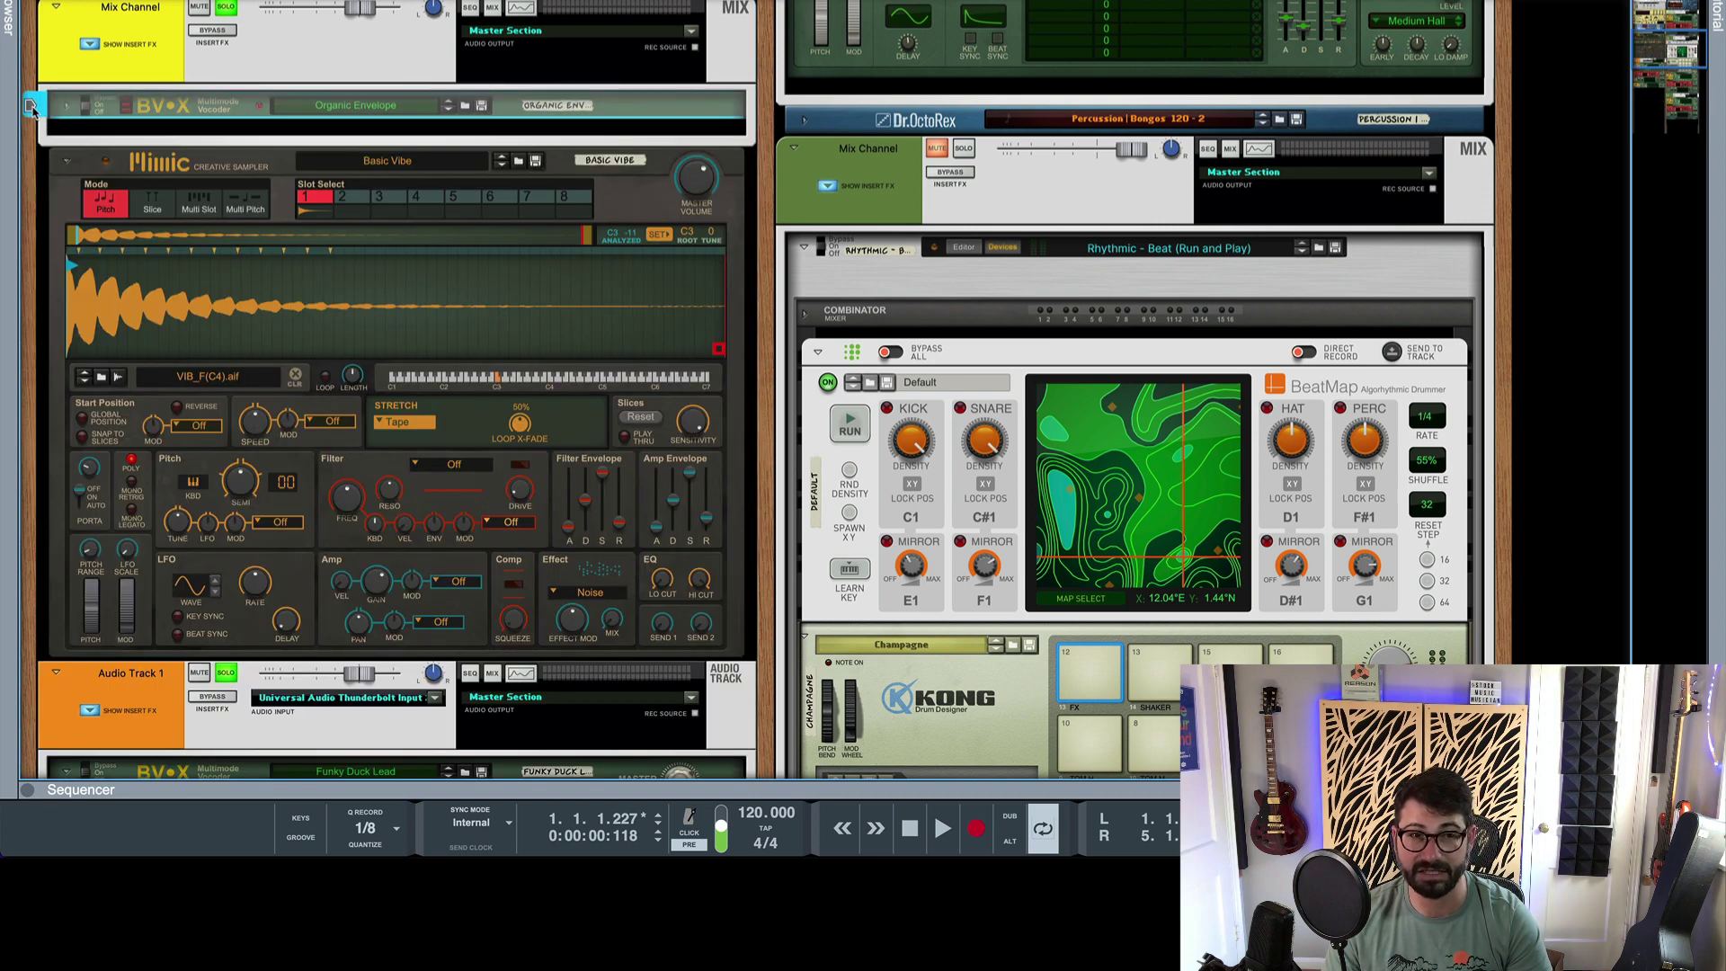
pyautogui.click(64, 107)
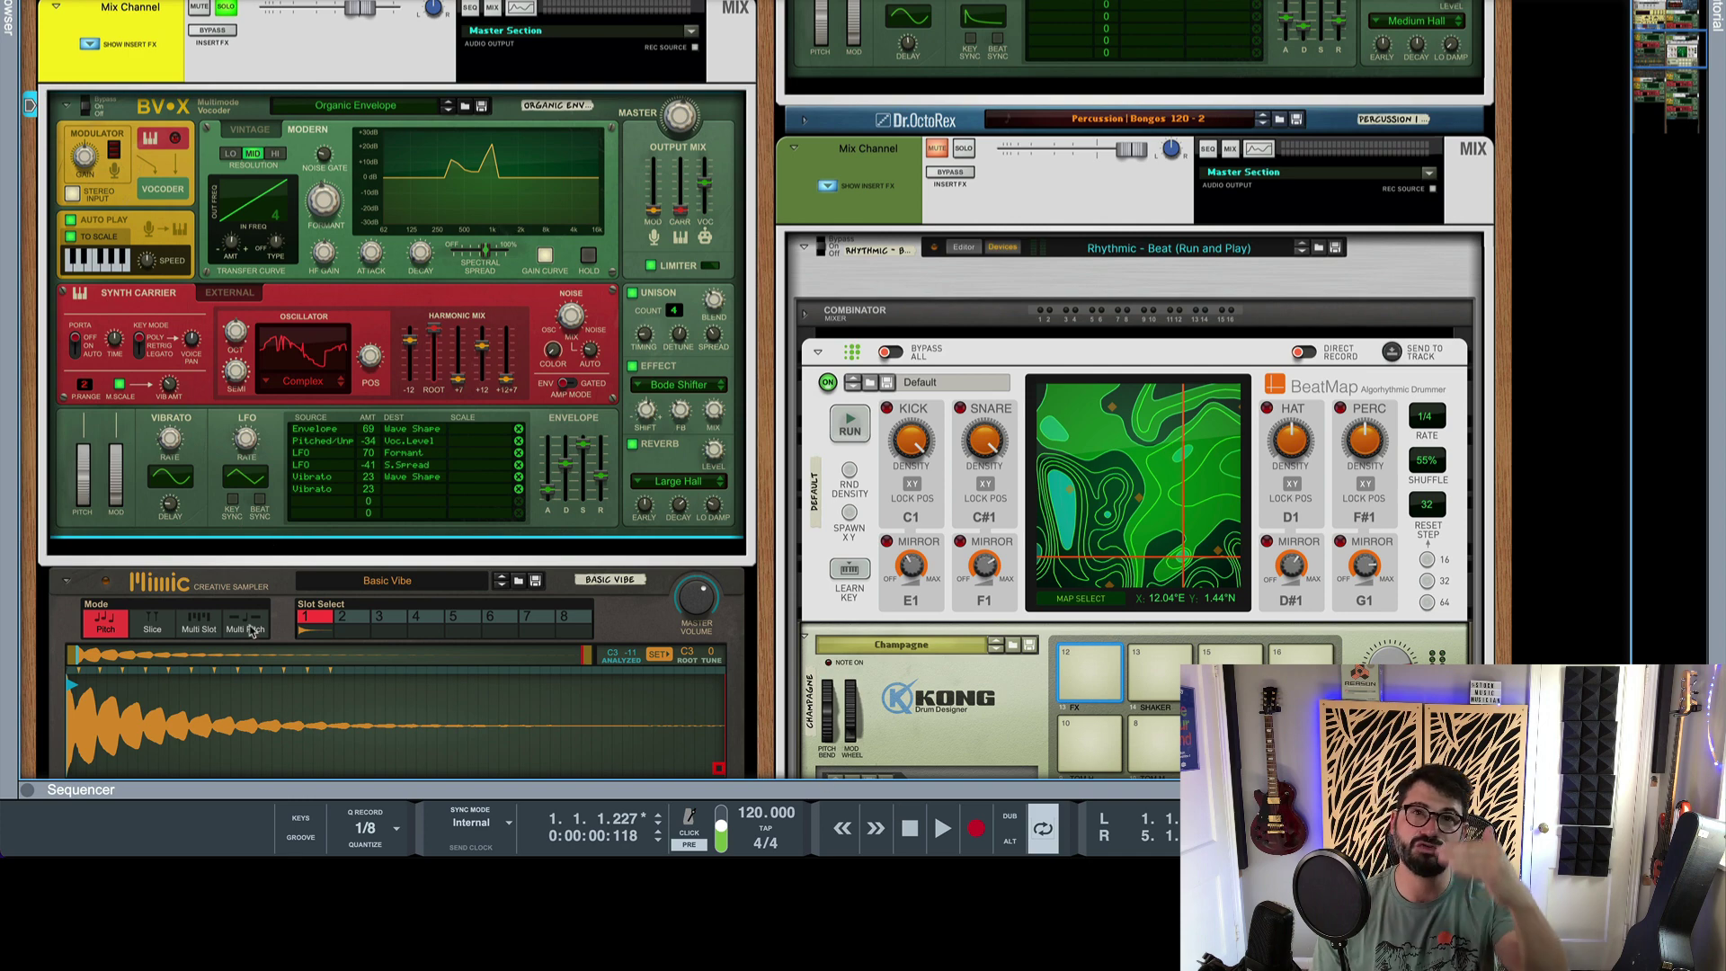
pyautogui.click(70, 220)
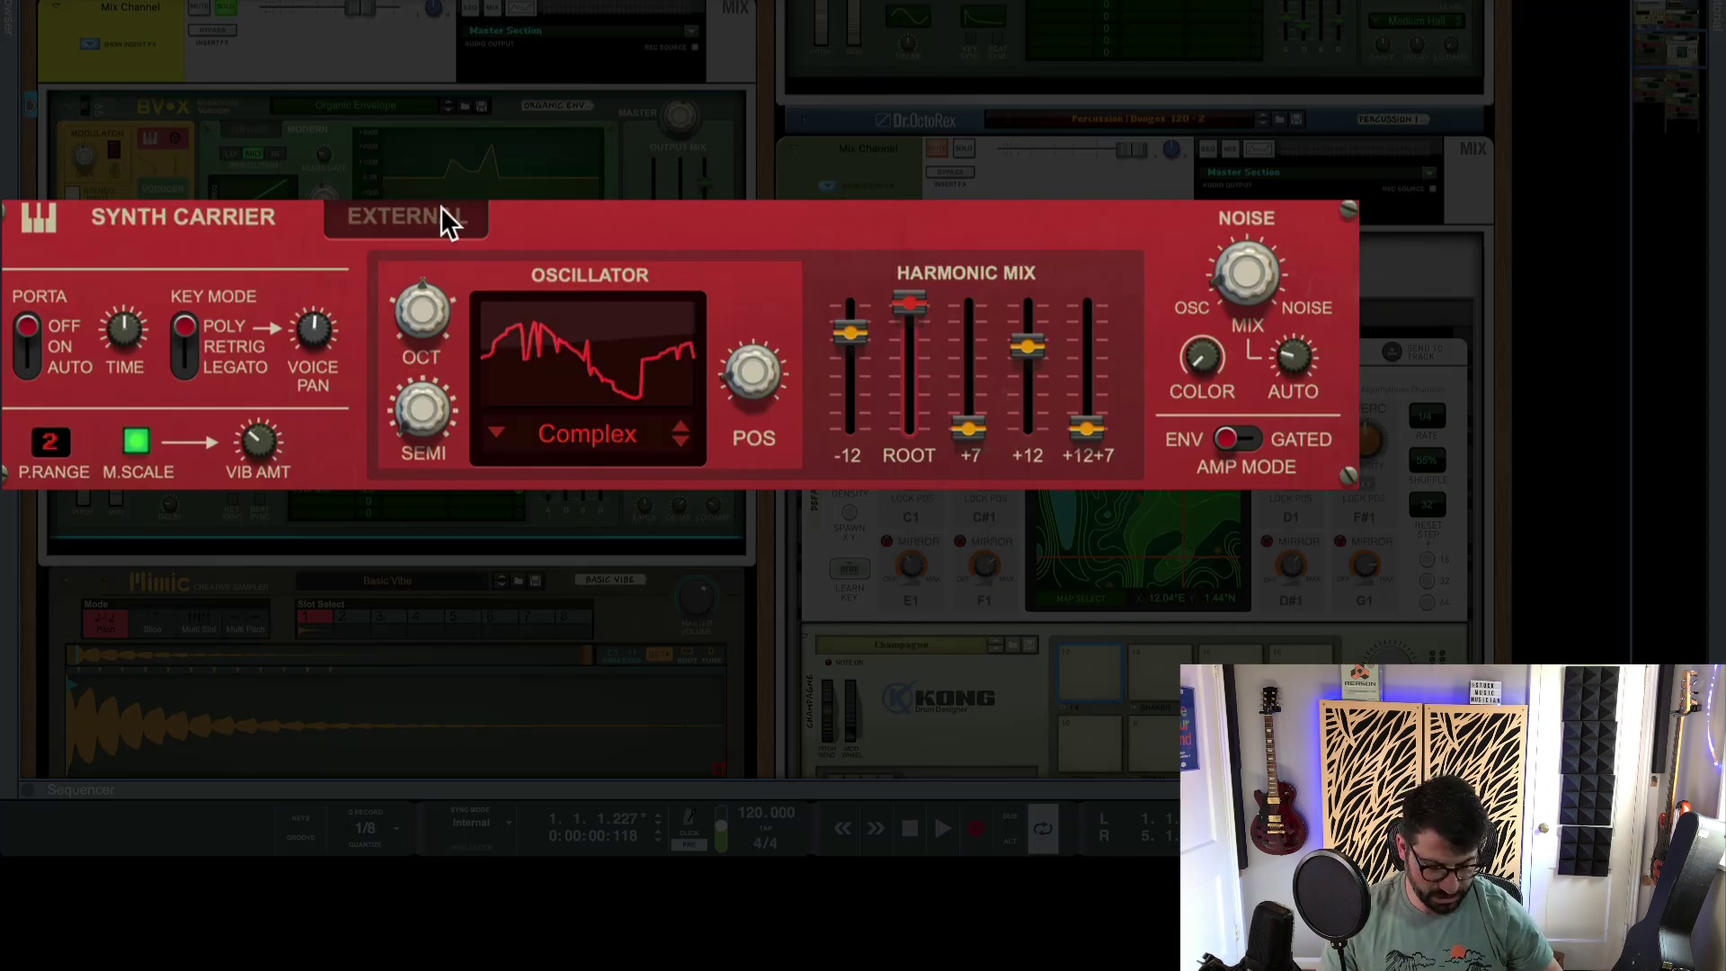
# Inspect the Organic Envelope vocoder's rear connections and its external carrier mode, returning it to the synth carrier.
pyautogui.press('Tab')
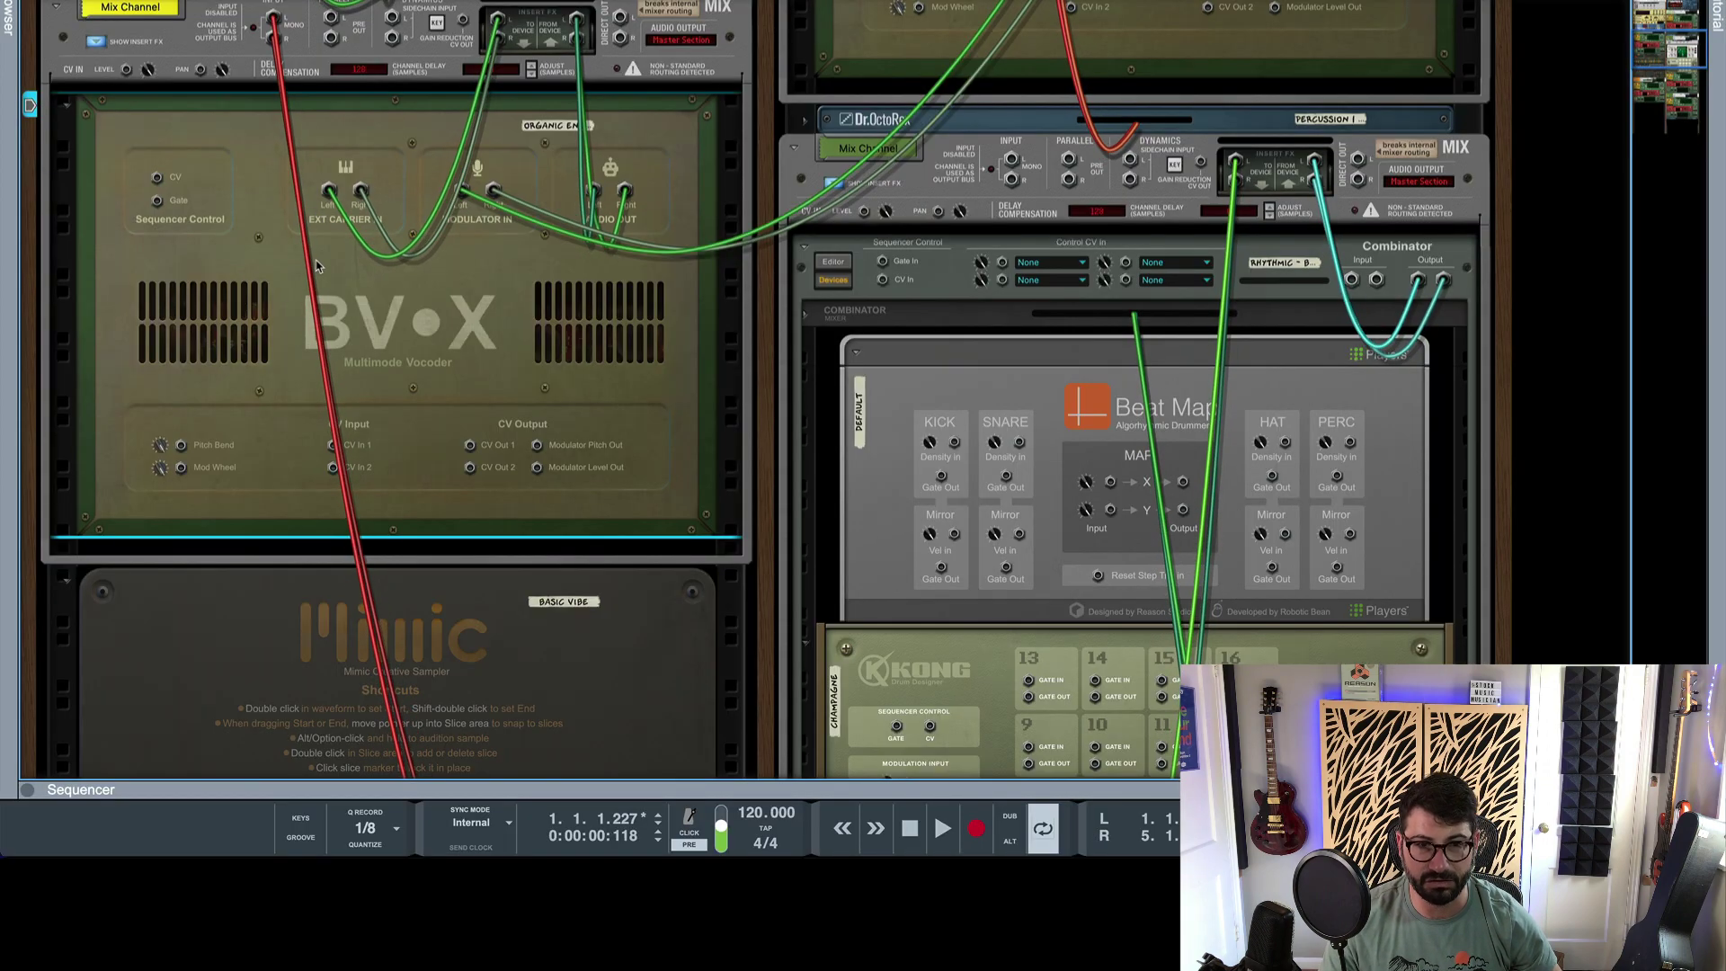
pyautogui.press('Tab')
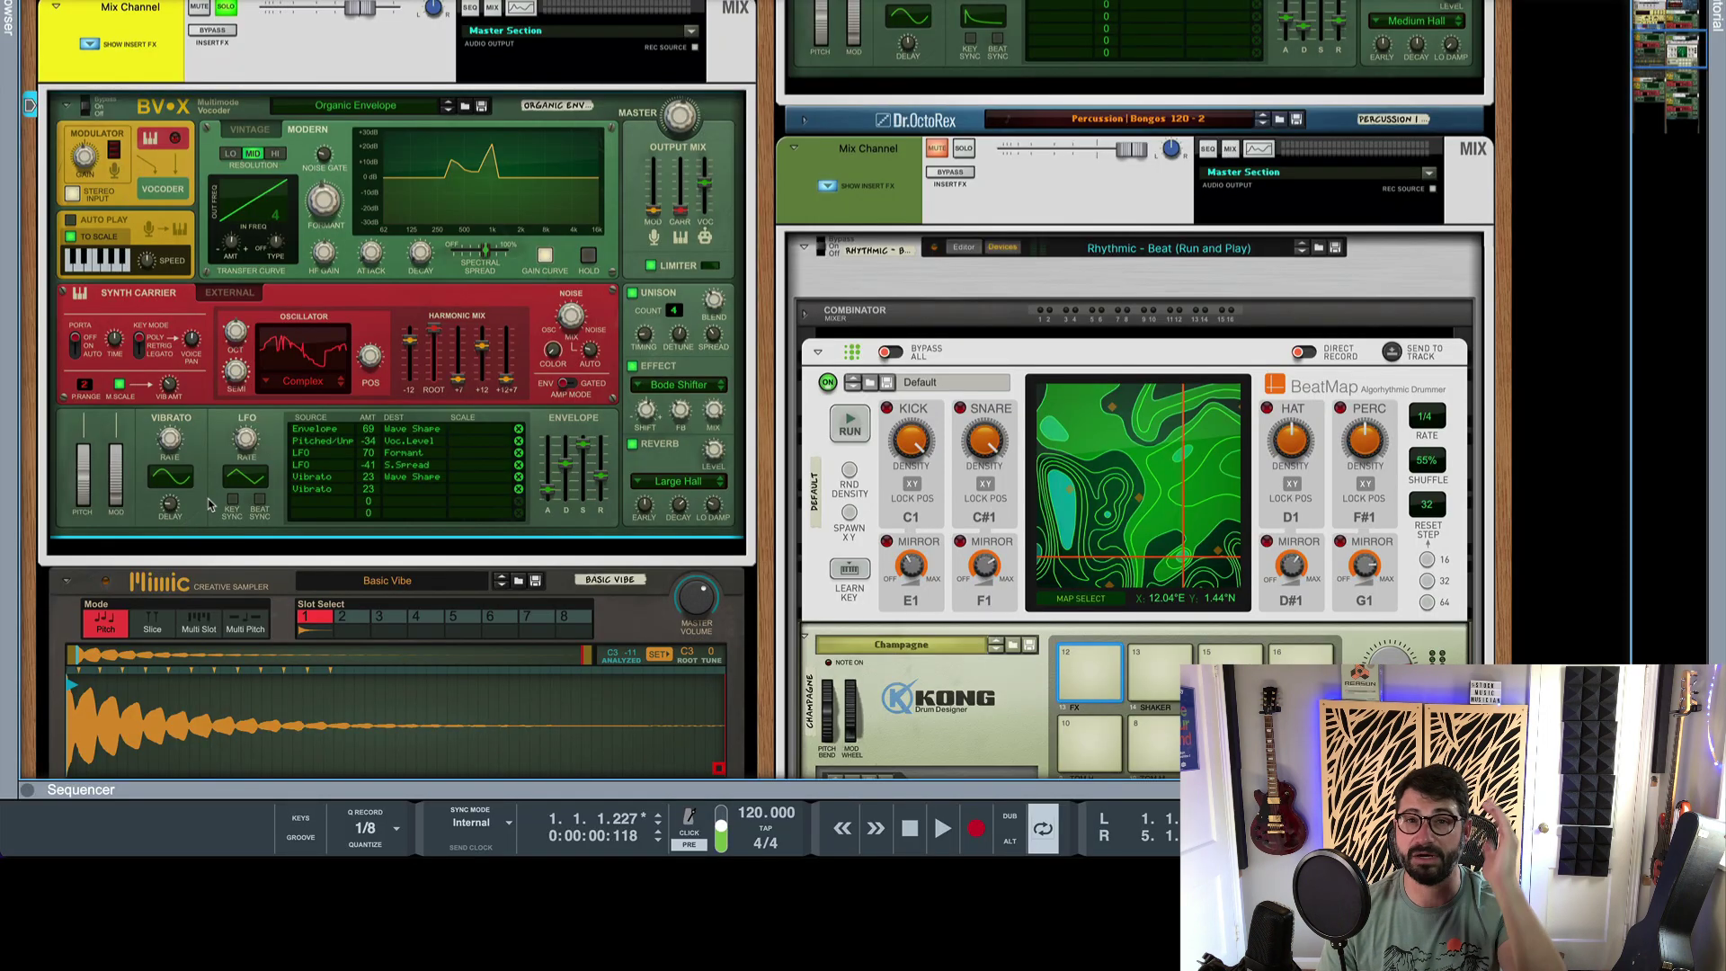
pyautogui.click(229, 293)
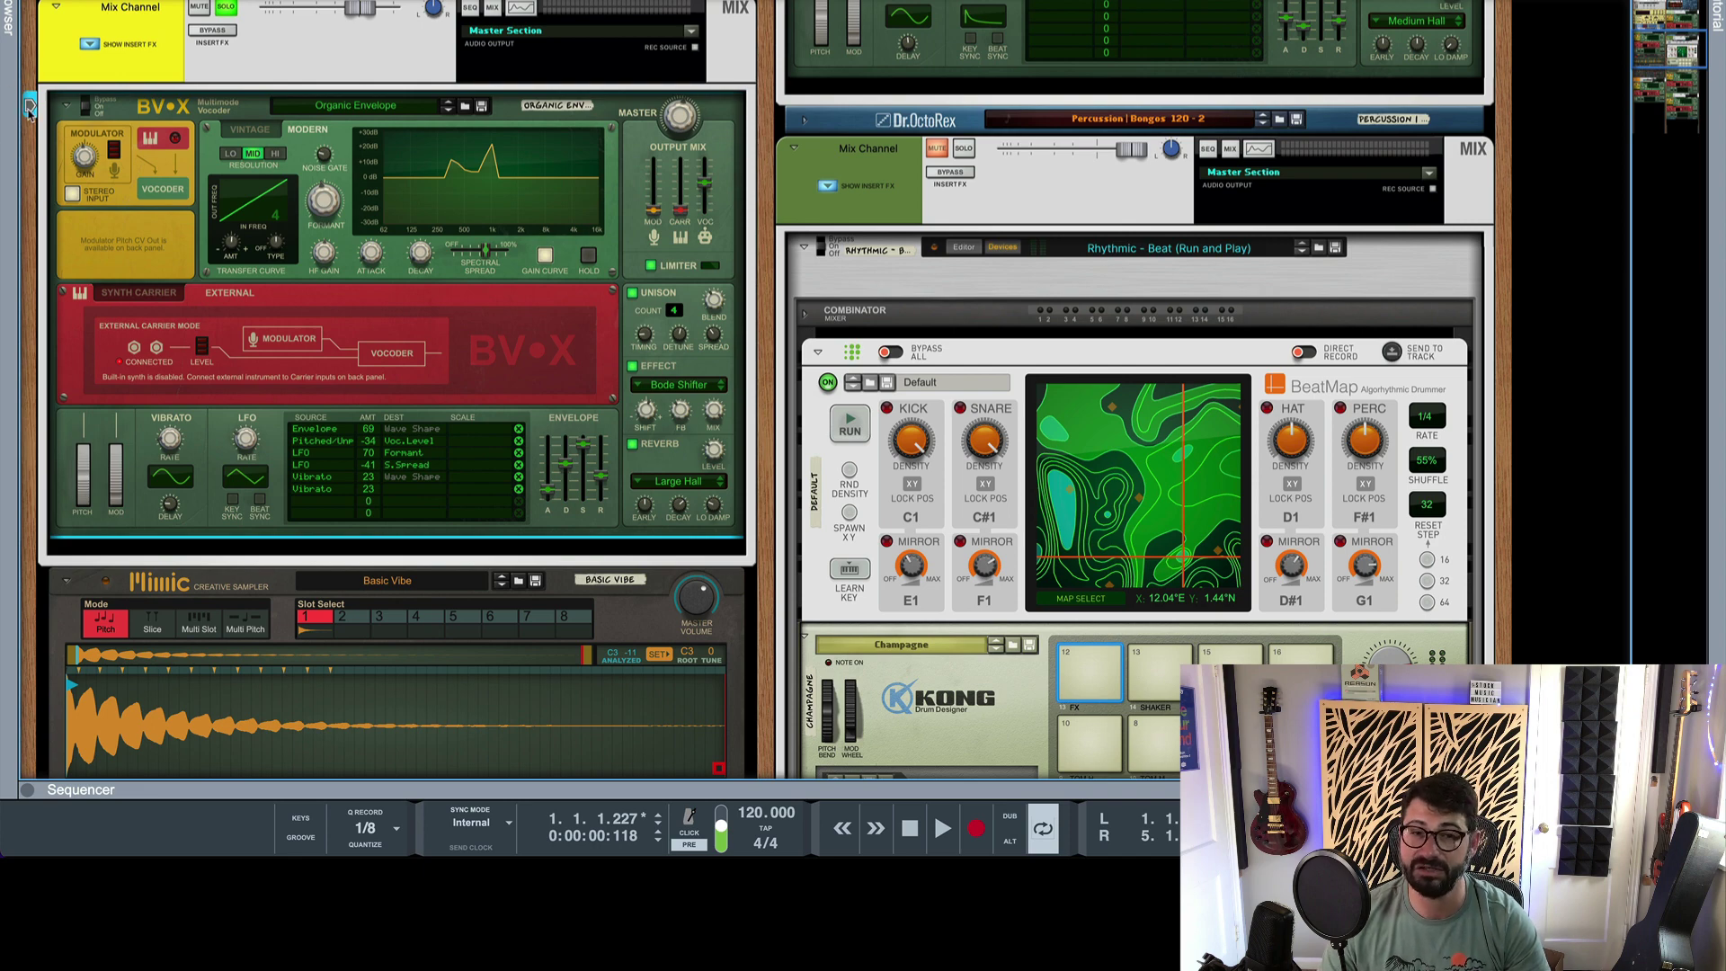
pyautogui.click(121, 297)
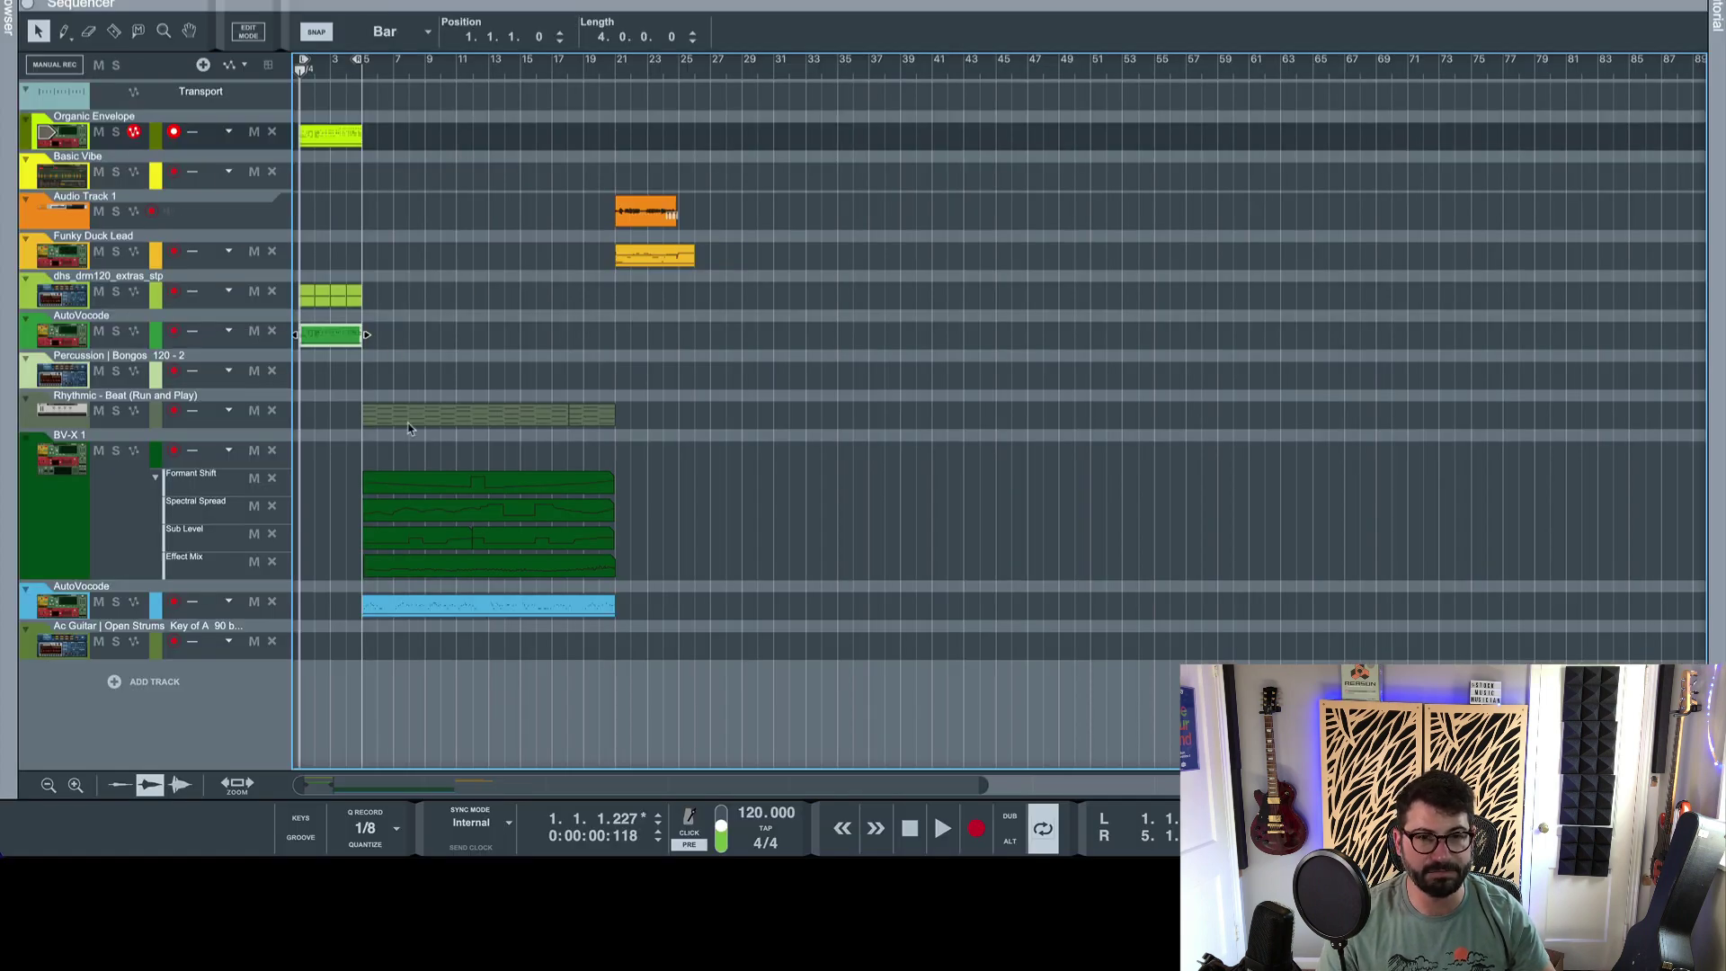
# Set the loop range to the Formant Shift automation clip on the BV-X 1 track.
pyautogui.click(412, 482)
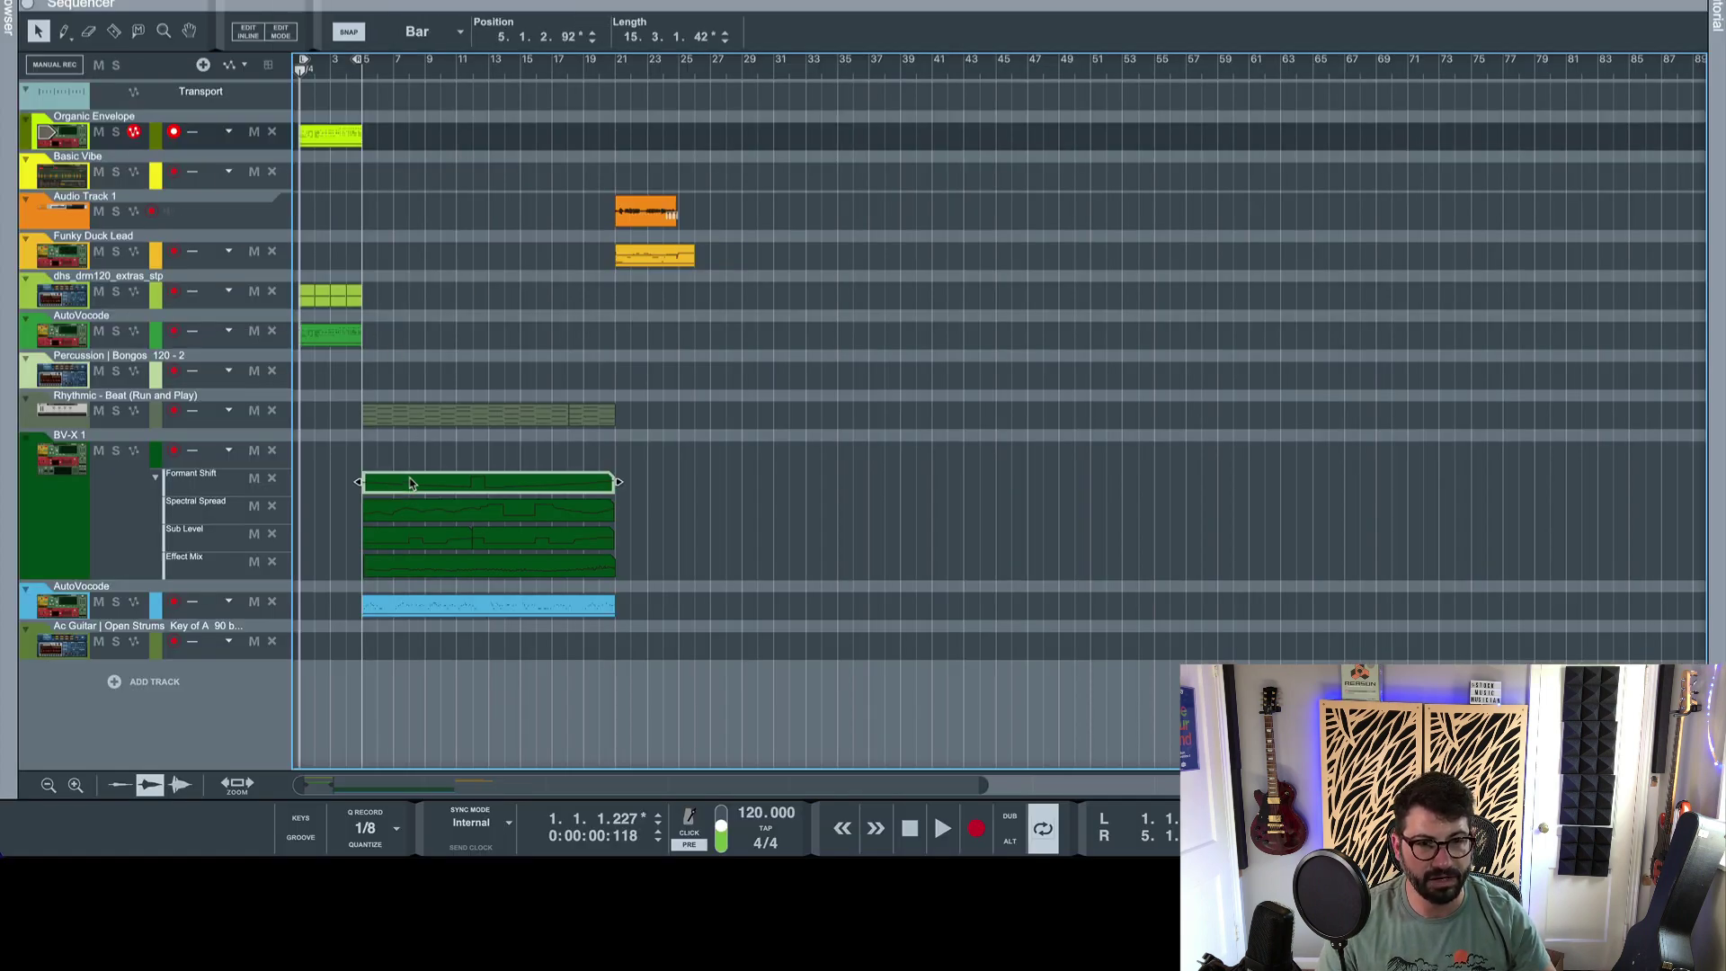
pyautogui.rightClick(458, 485)
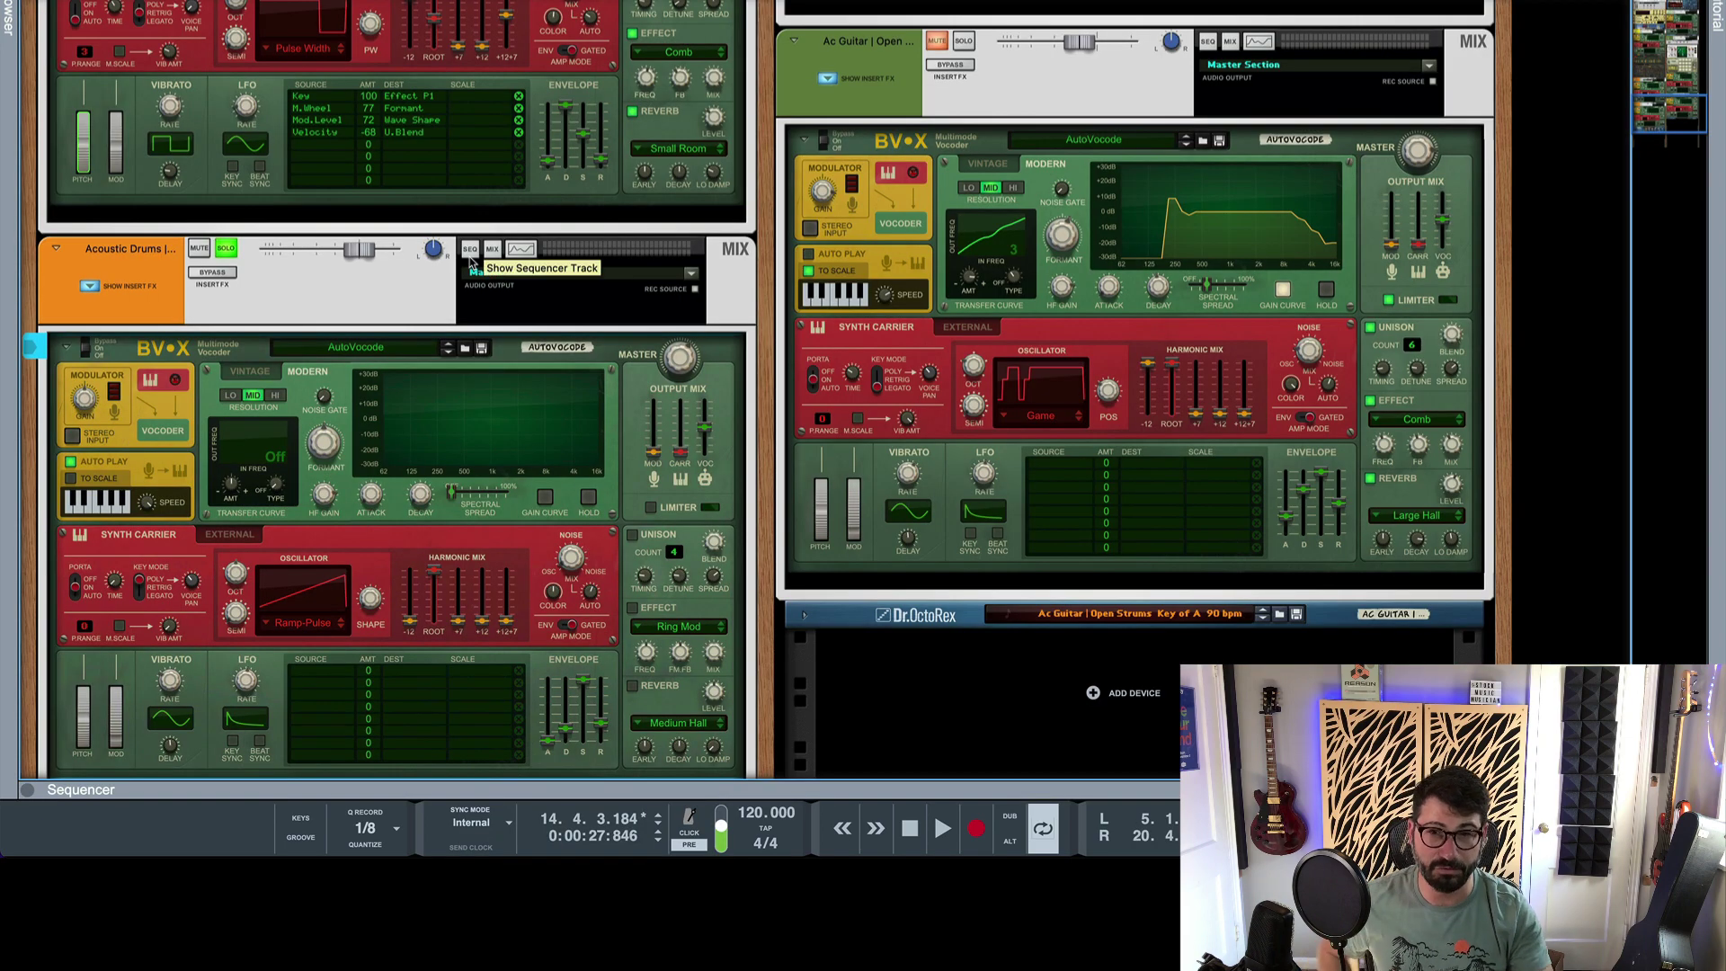
# Play the song to audition the Acoustic Drums vocoder with Auto Play on, and stop playback.
pyautogui.scroll(-5, 440, 292)
pyautogui.scroll(2, 364, 390)
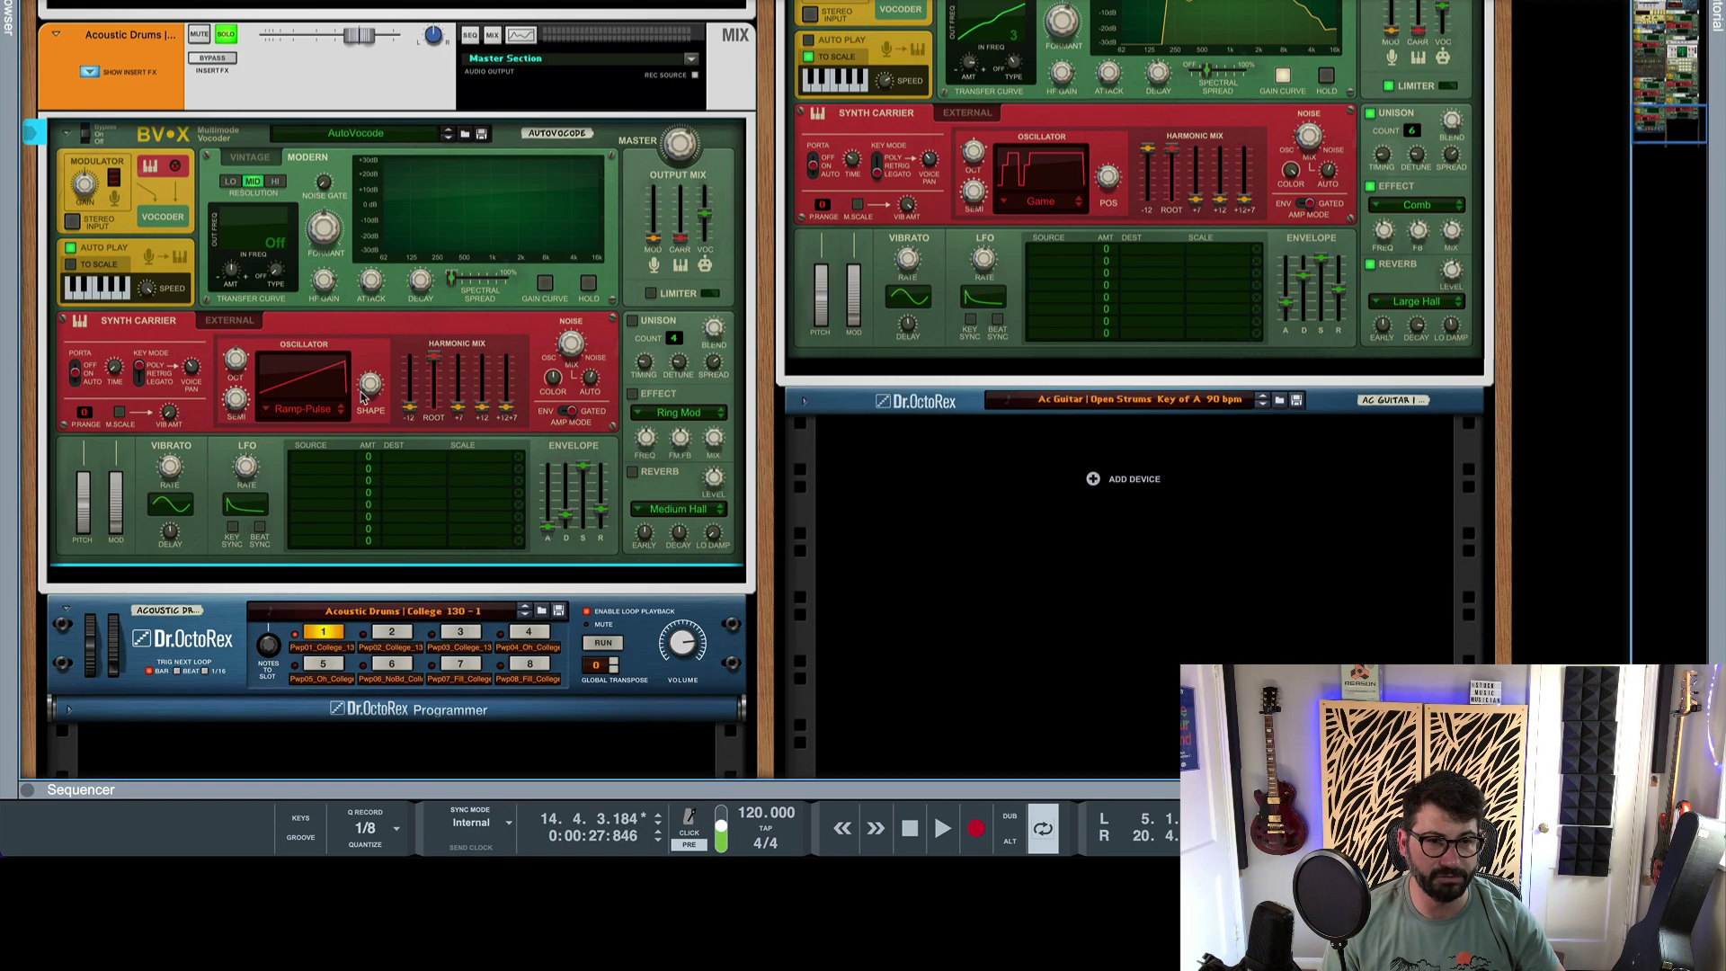
pyautogui.press('space')
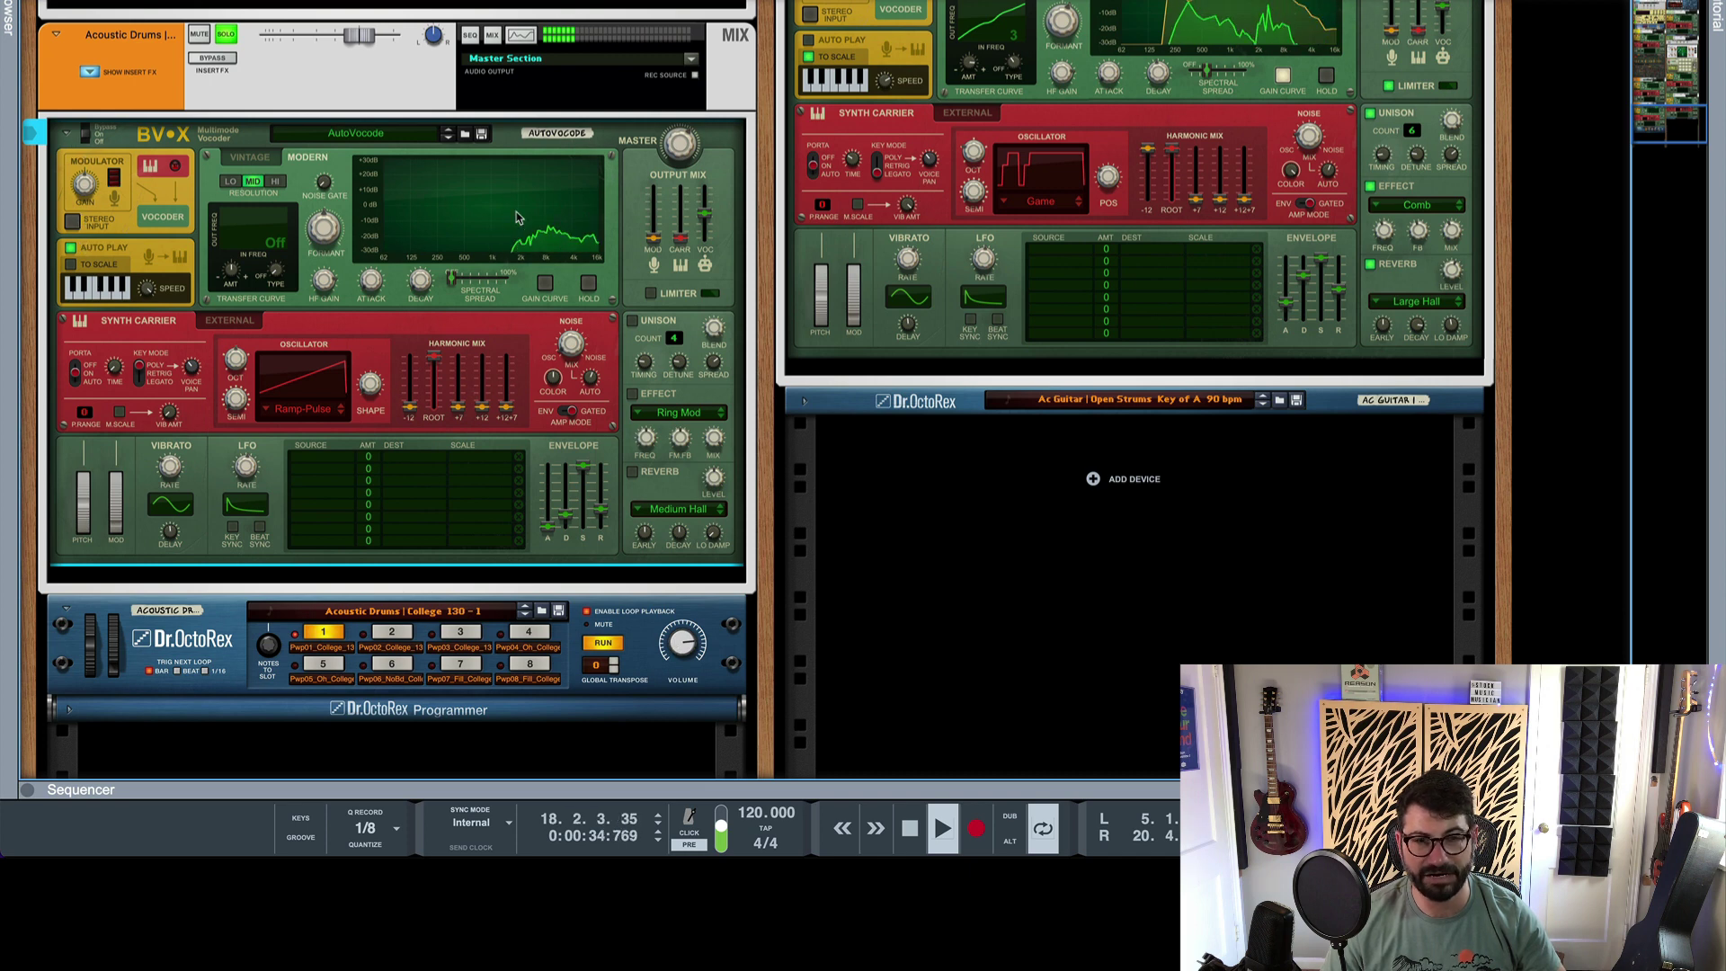
pyautogui.press('space')
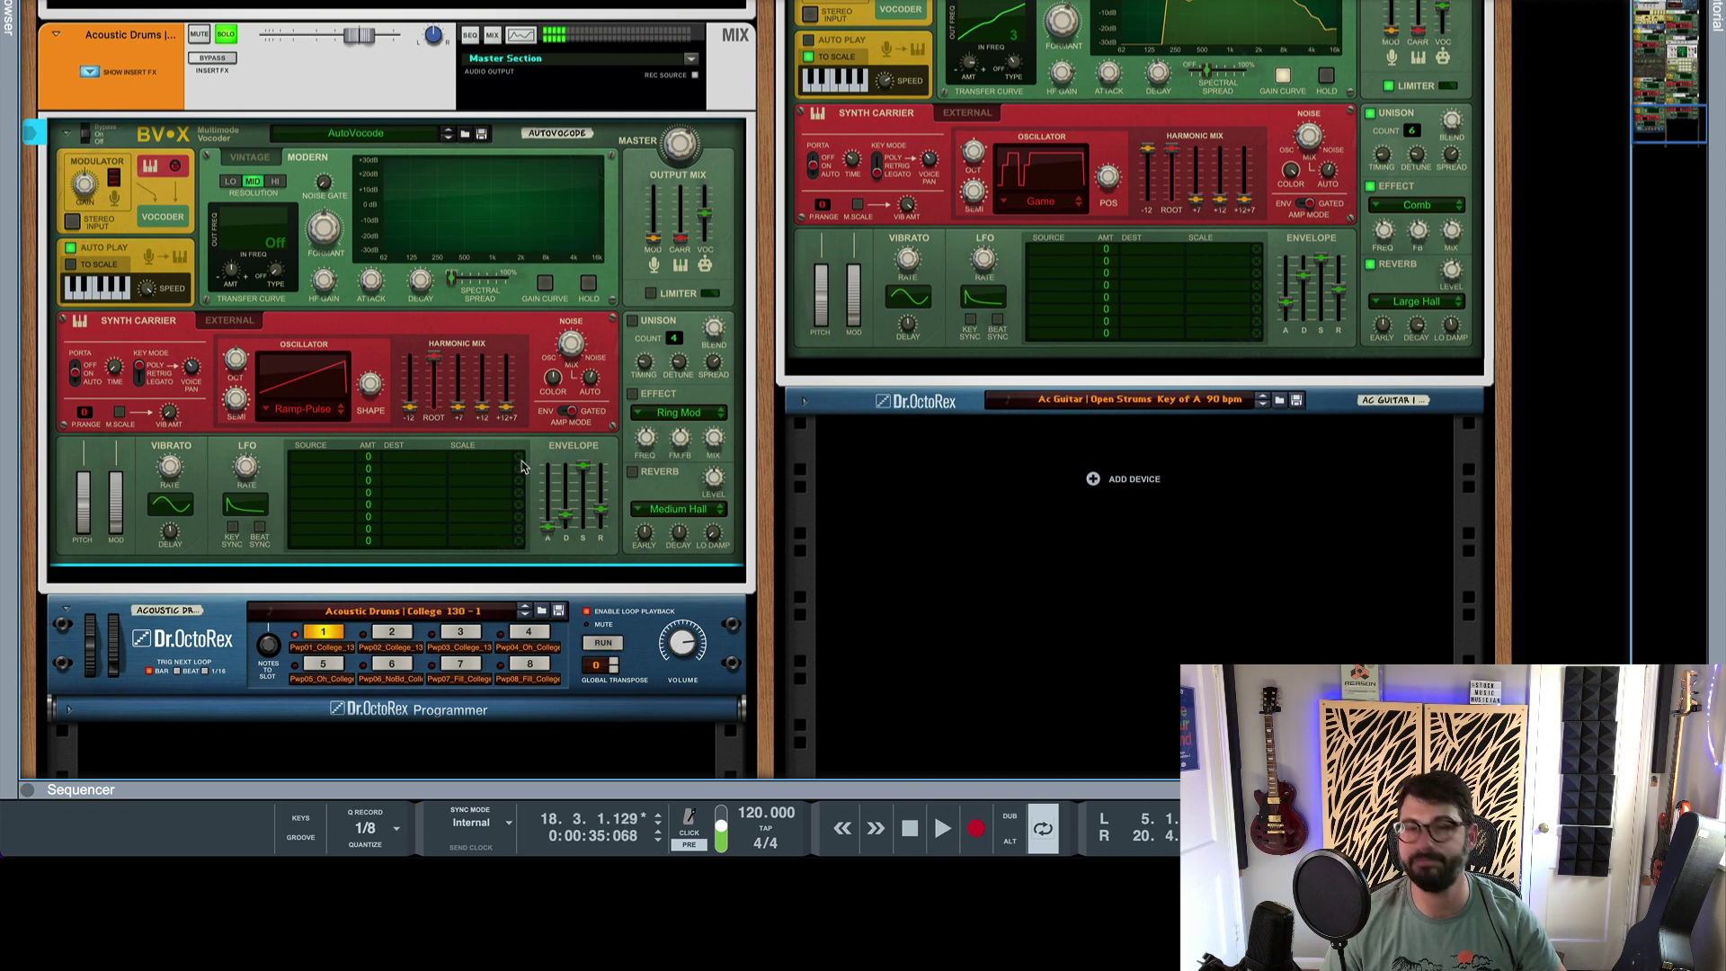
# Switch off Auto Play on the Acoustic Drums vocoder, play briefly, and run its Dr. OctoRex loop.
pyautogui.click(72, 248)
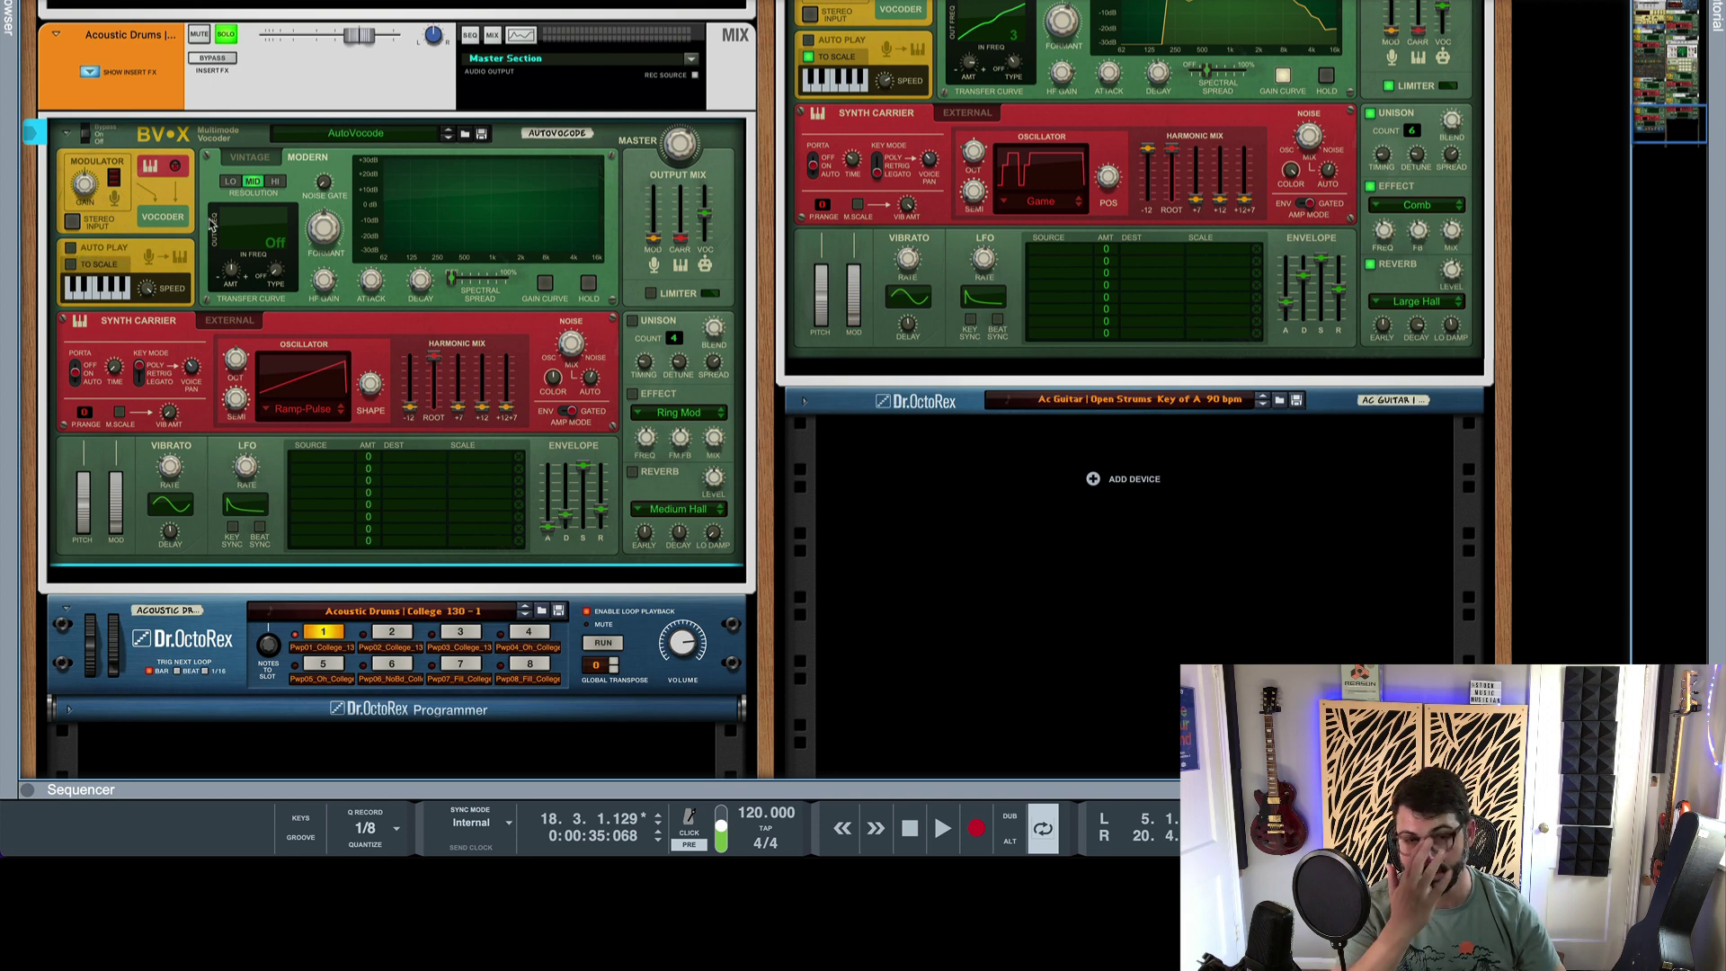
pyautogui.press('space')
pyautogui.press('space')
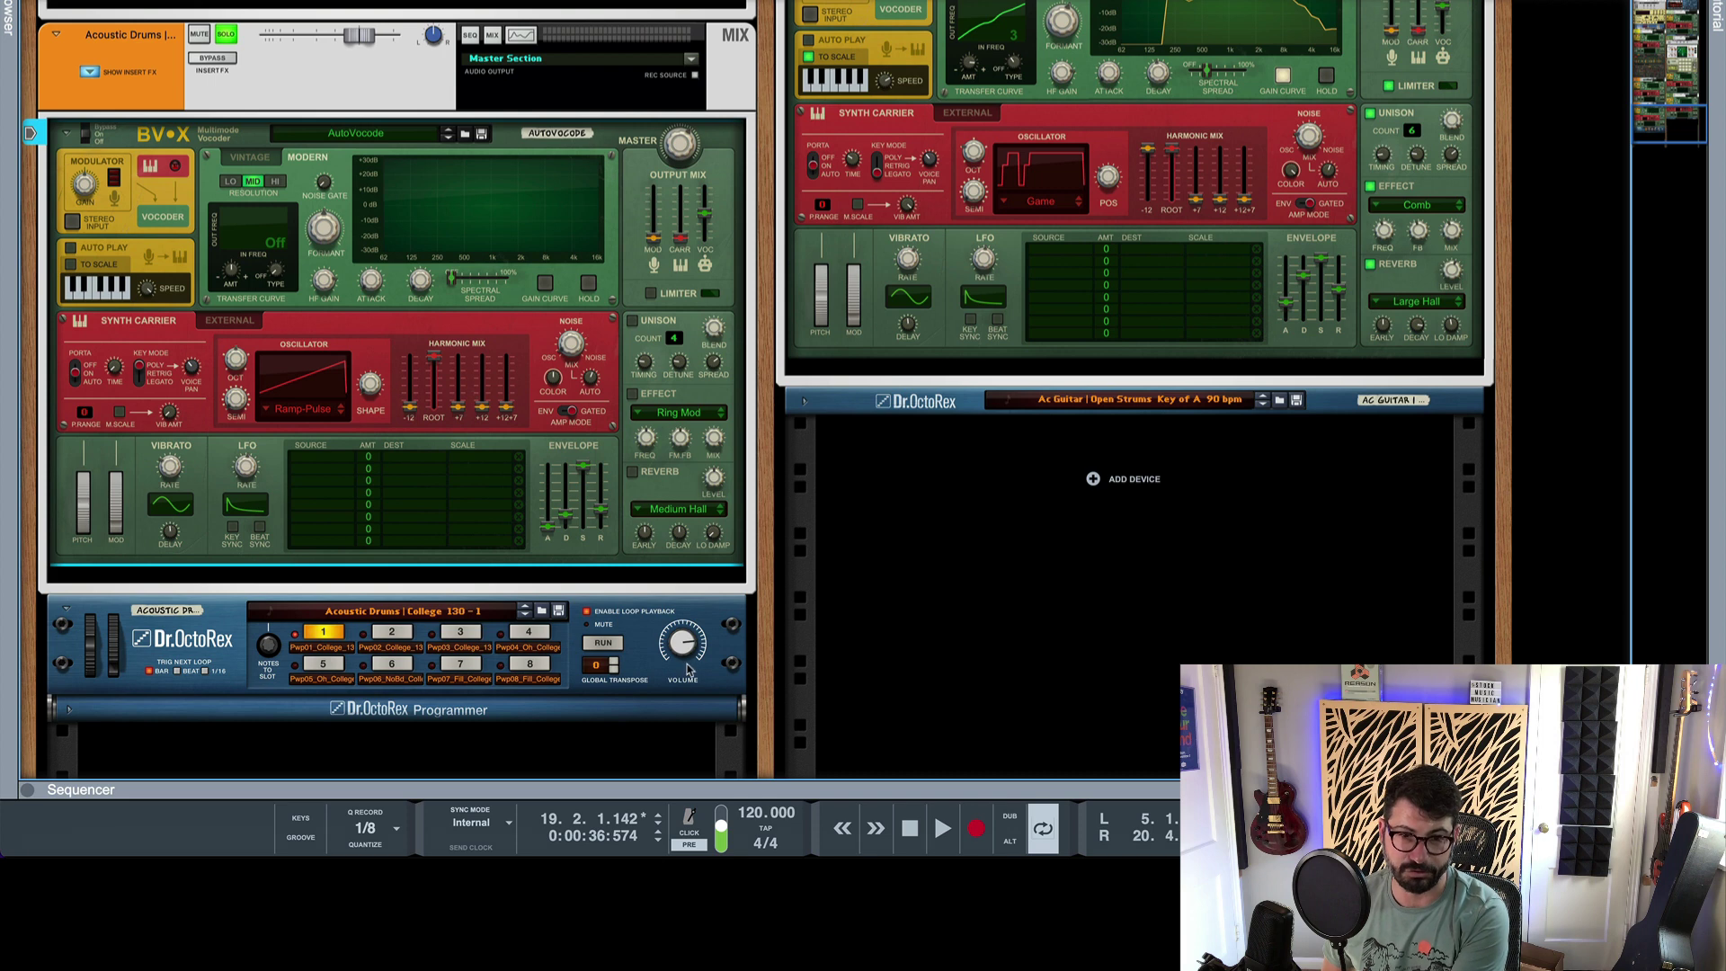
pyautogui.click(616, 645)
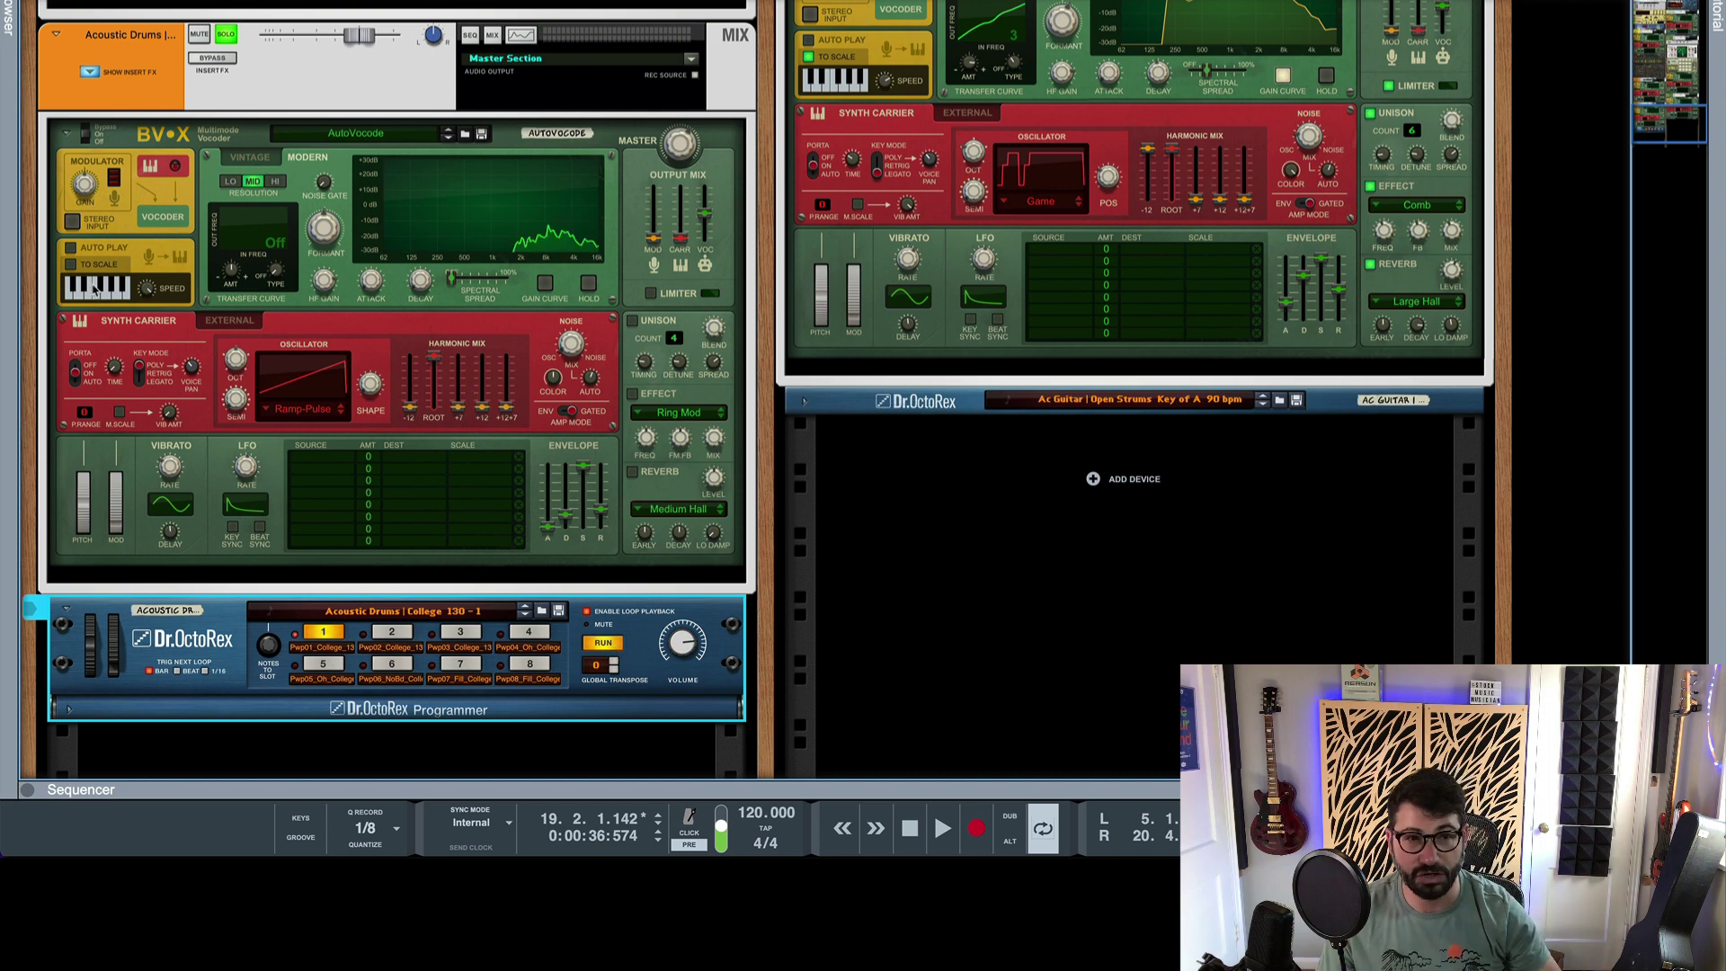
# Play the song with Auto Play and To Scale switched on in the Acoustic Drums vocoder.
pyautogui.click(71, 250)
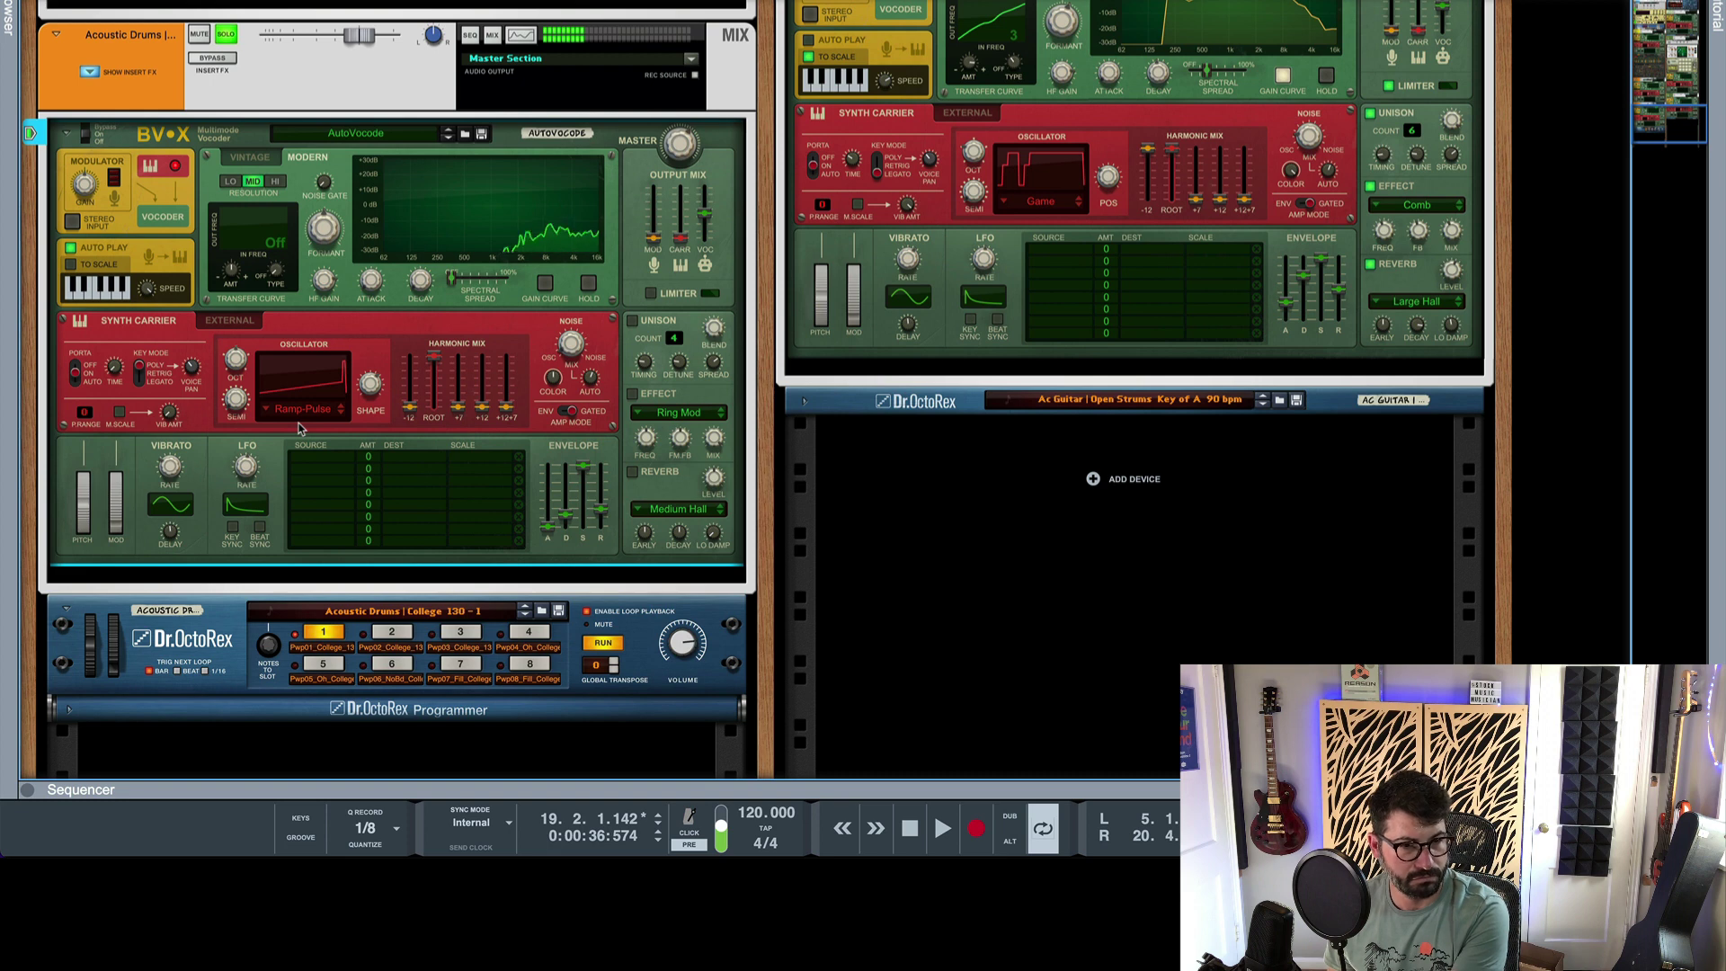
pyautogui.press('space')
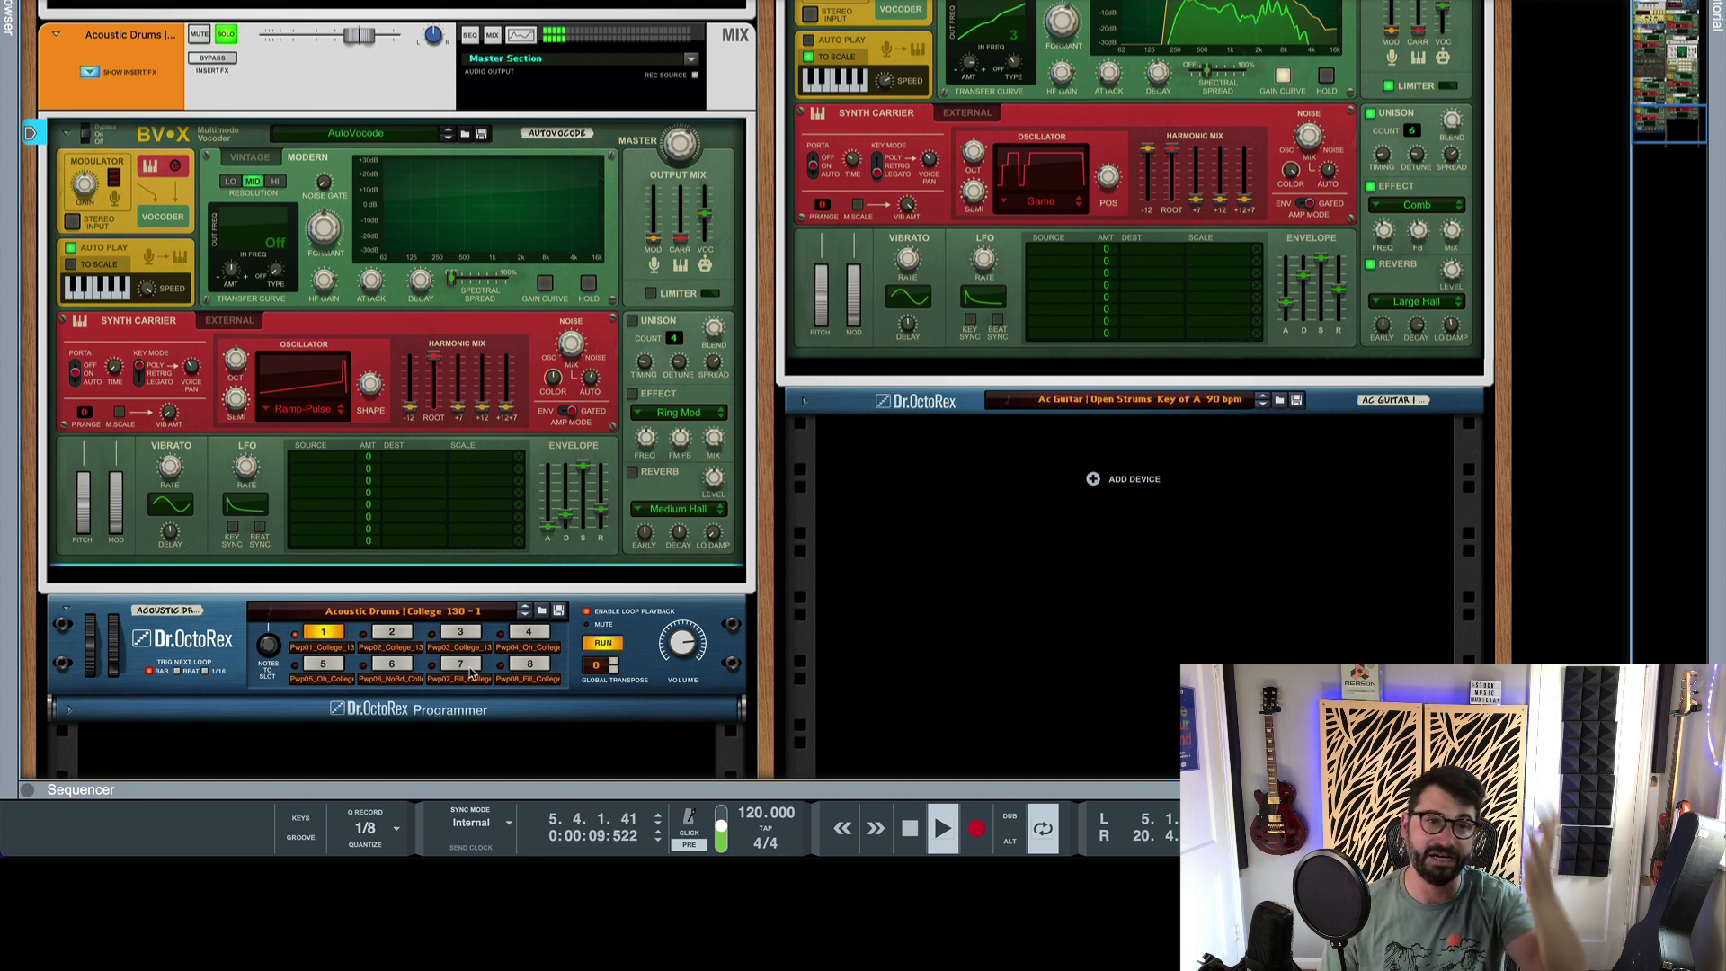
pyautogui.click(74, 265)
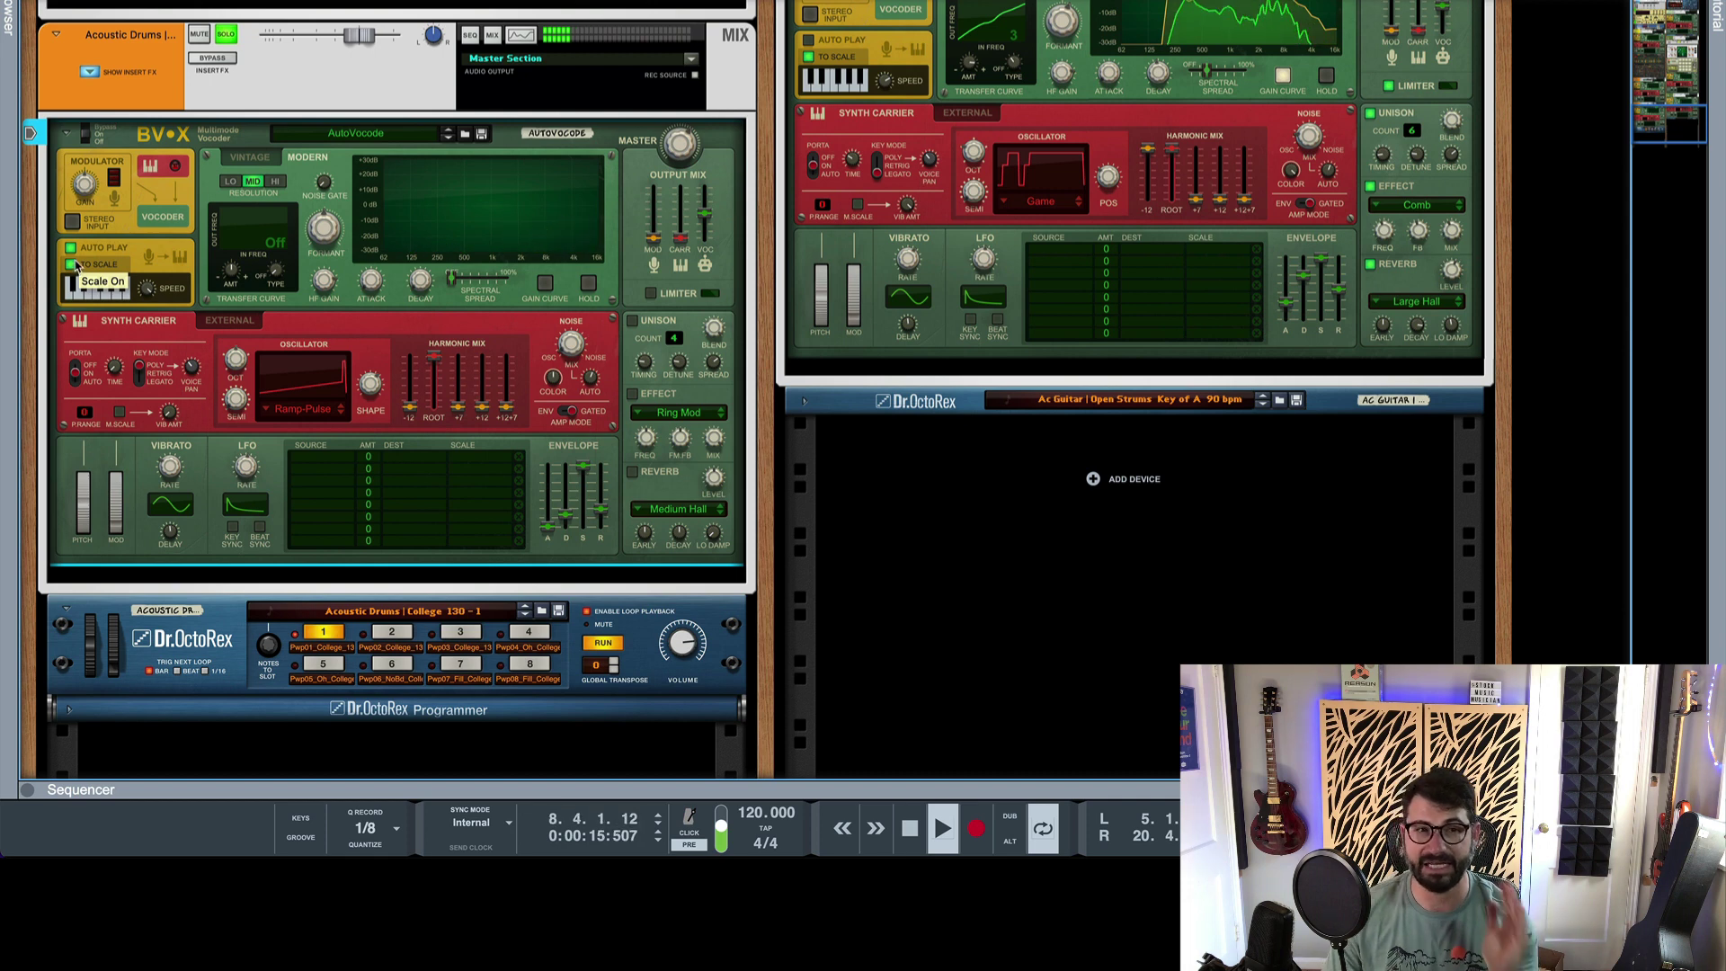
# Switch off Auto Play on the Acoustic Drums vocoder and adjust its pitch tracking speed.
pyautogui.click(71, 249)
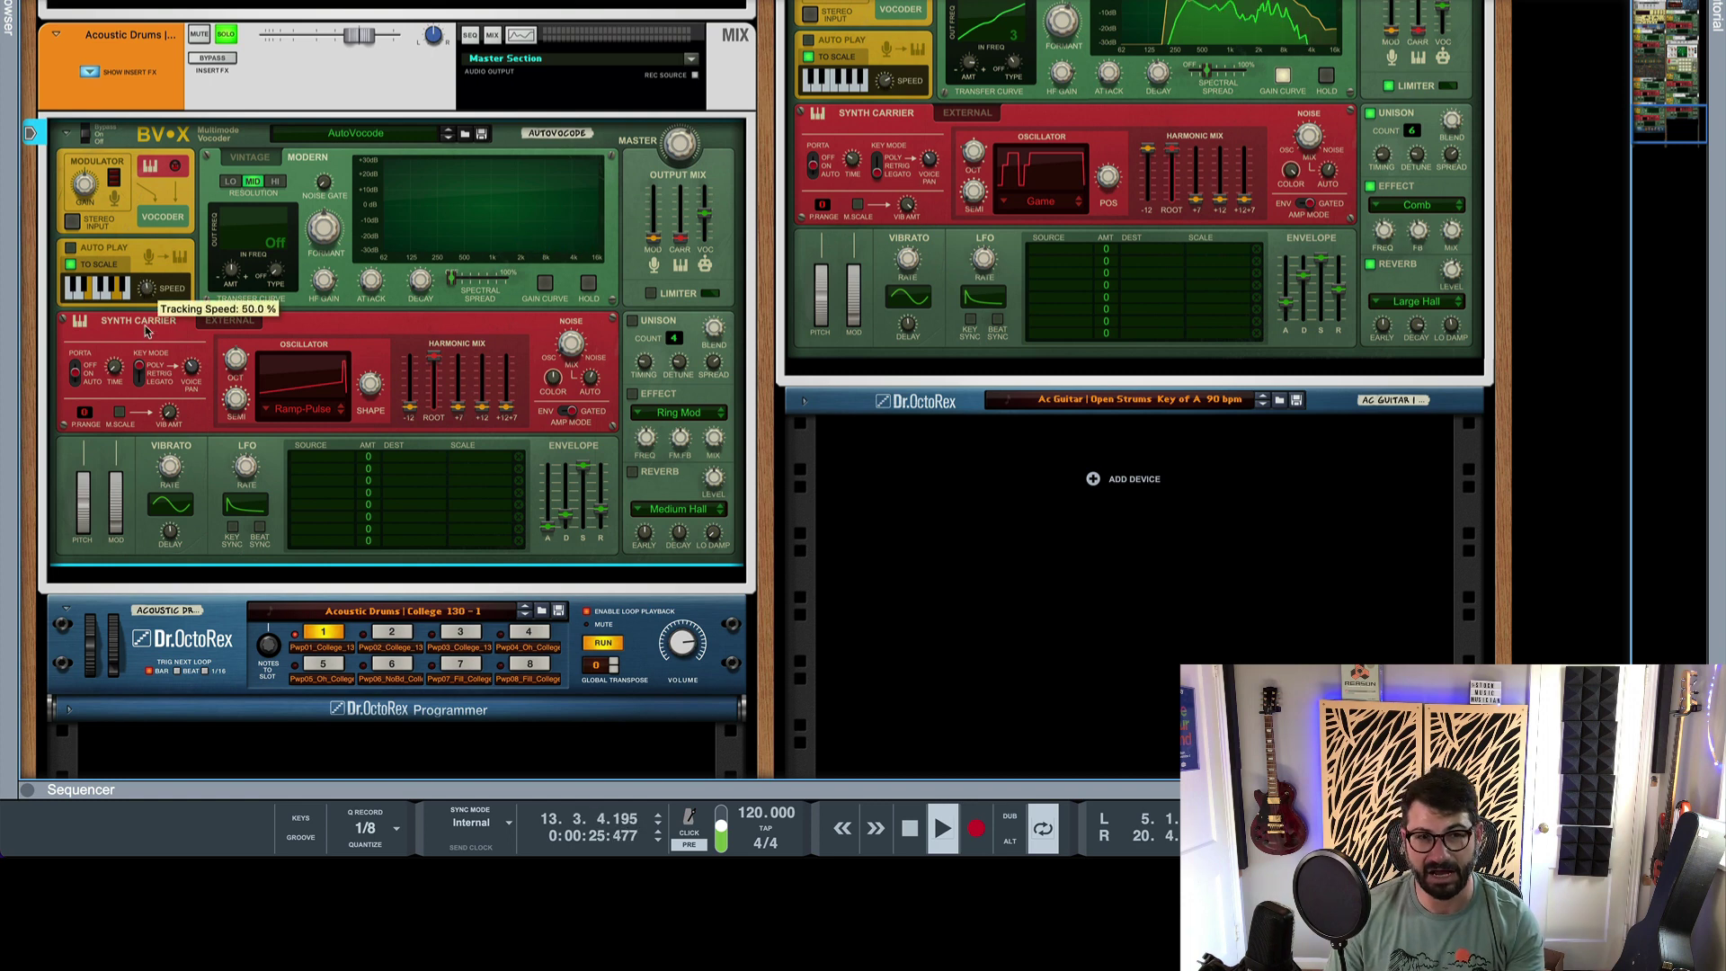
pyautogui.moveTo(147, 330)
pyautogui.mouseDown()
pyautogui.moveTo(140, 242)
pyautogui.moveTo(133, 314)
pyautogui.mouseUp()
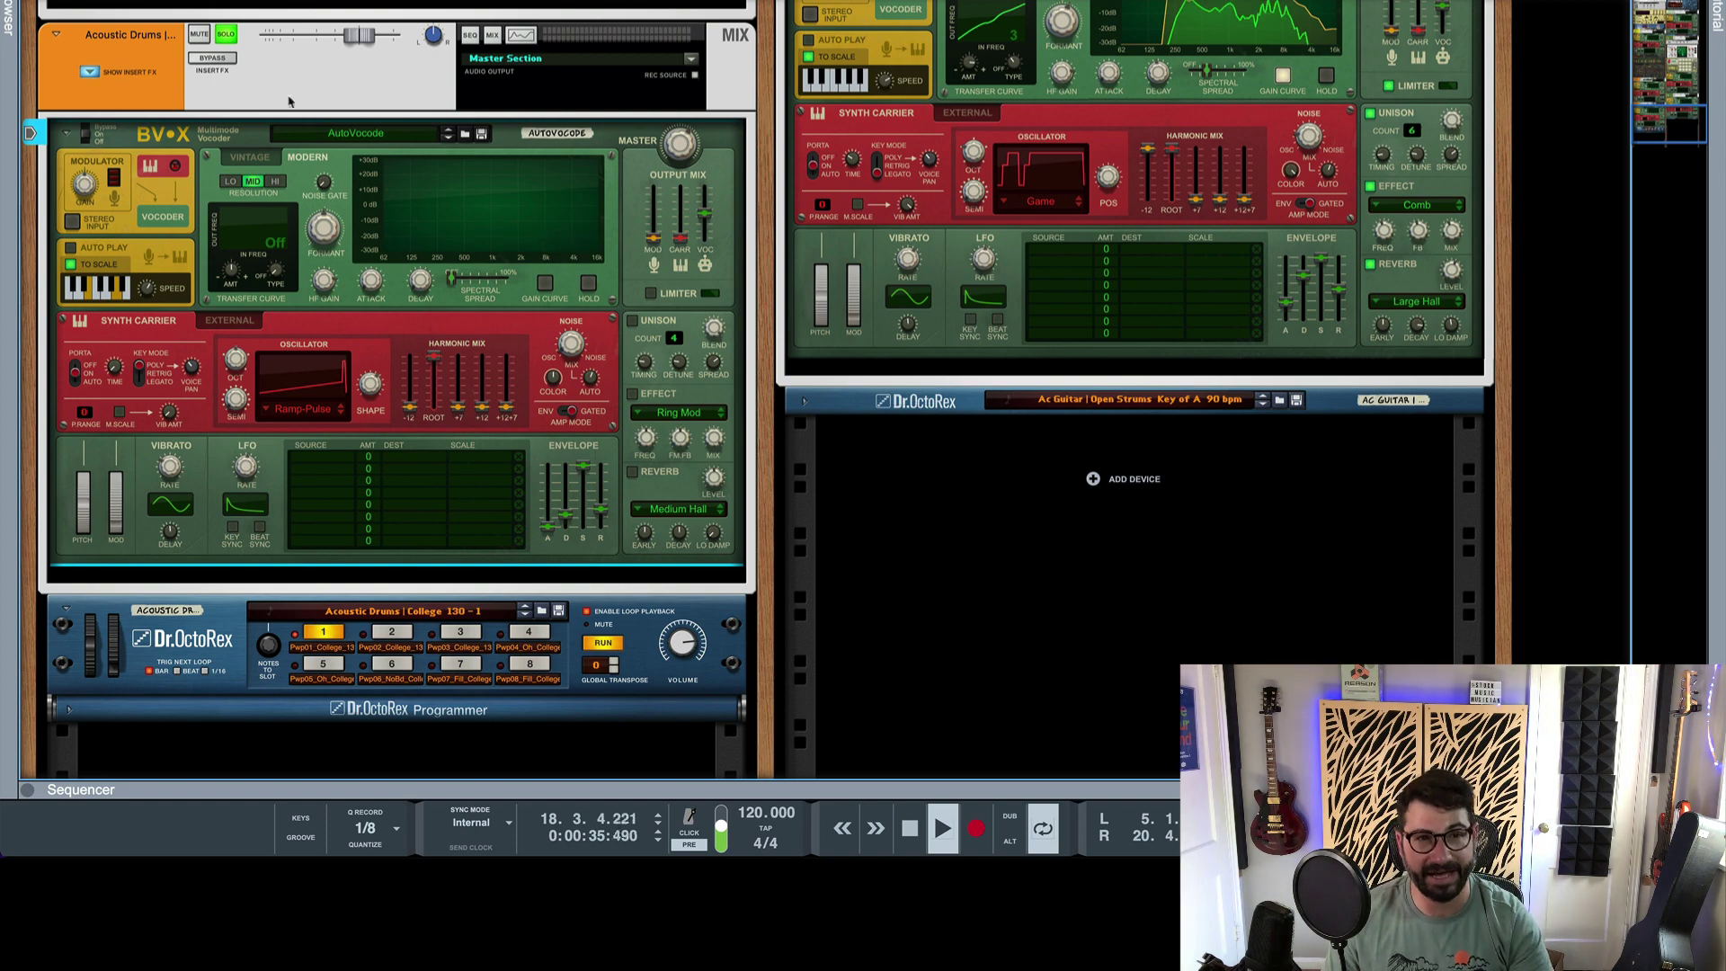
# Unsolo the Acoustic Drums mix channel and stop playback.
pyautogui.click(227, 35)
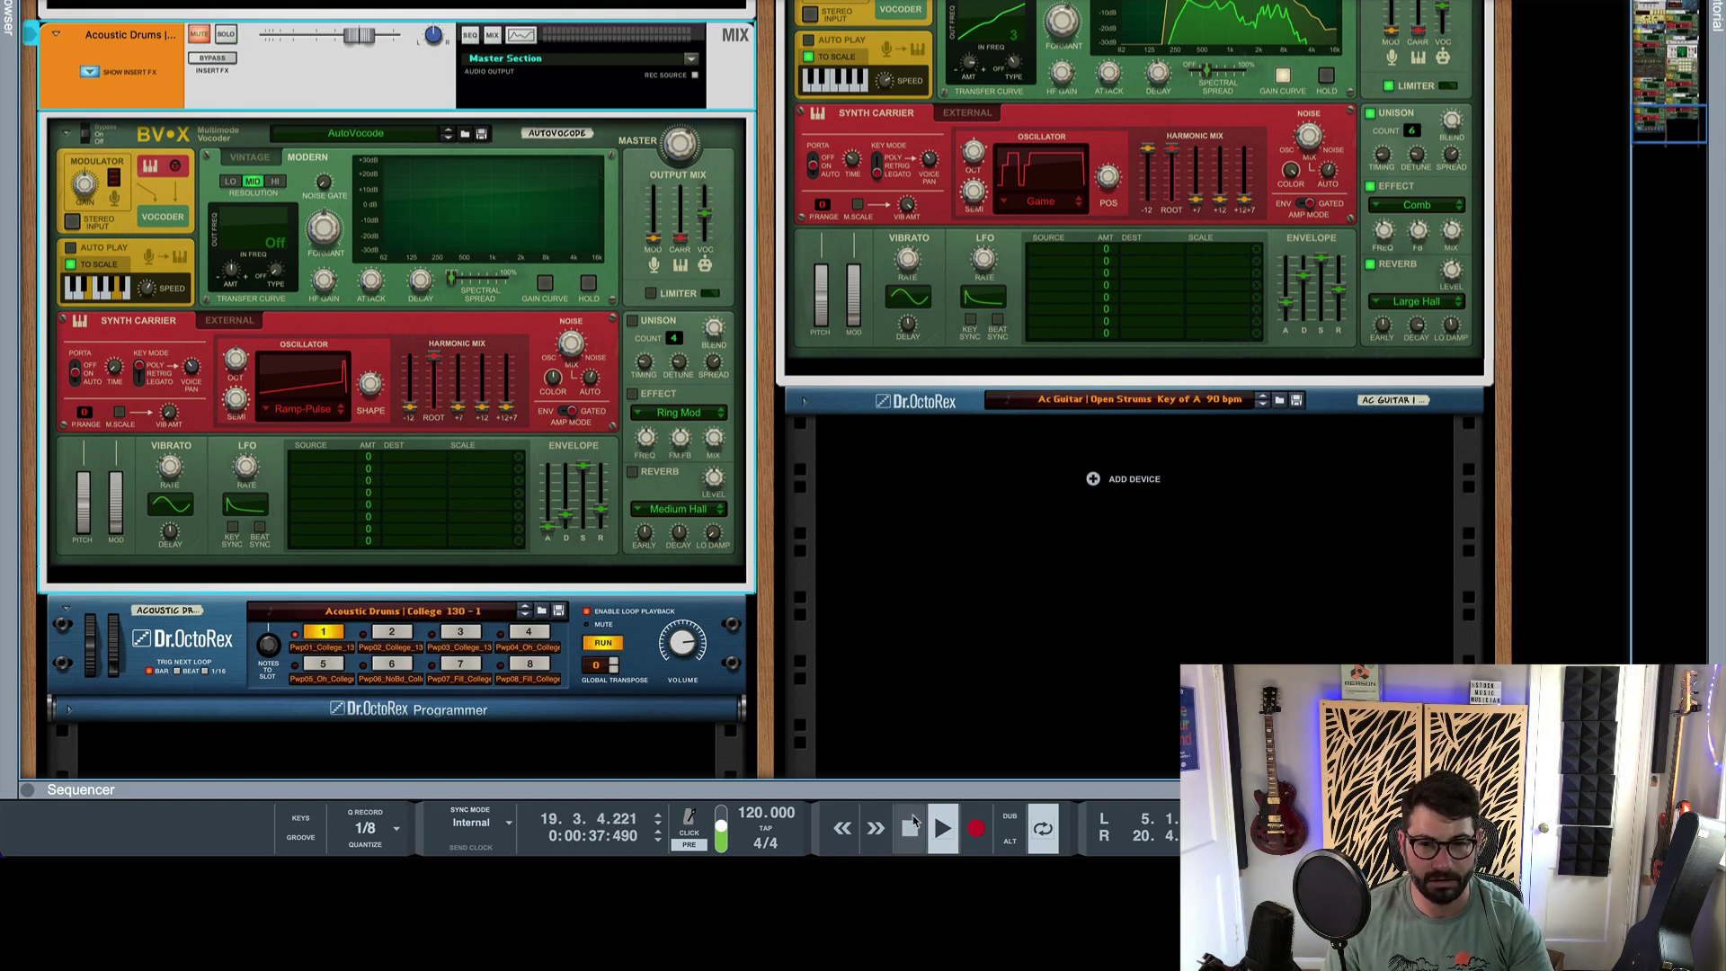
pyautogui.click(910, 823)
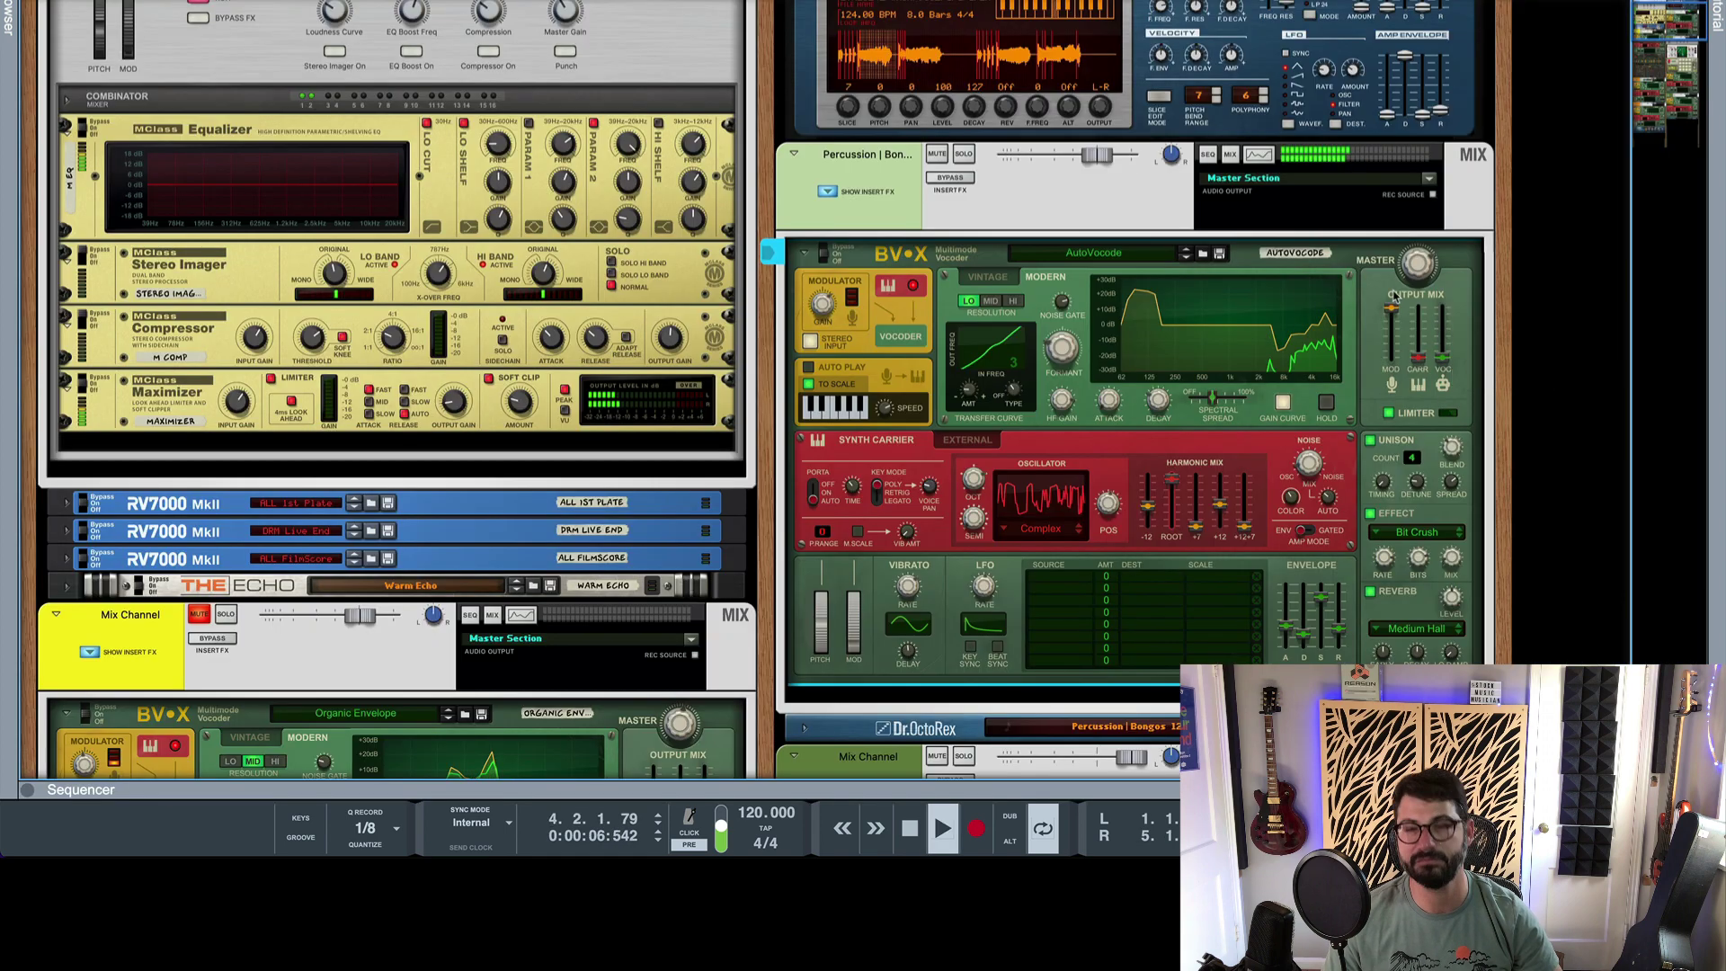
# Lower the modulator level fully in the Percussion Bongos vocoder's output mix, adjust its vocoder level, and audition the loop.
pyautogui.press('space')
pyautogui.moveTo(1392, 306); pyautogui.dragTo(1368, 387)
pyautogui.moveTo(1441, 330); pyautogui.dragTo(1443, 333)
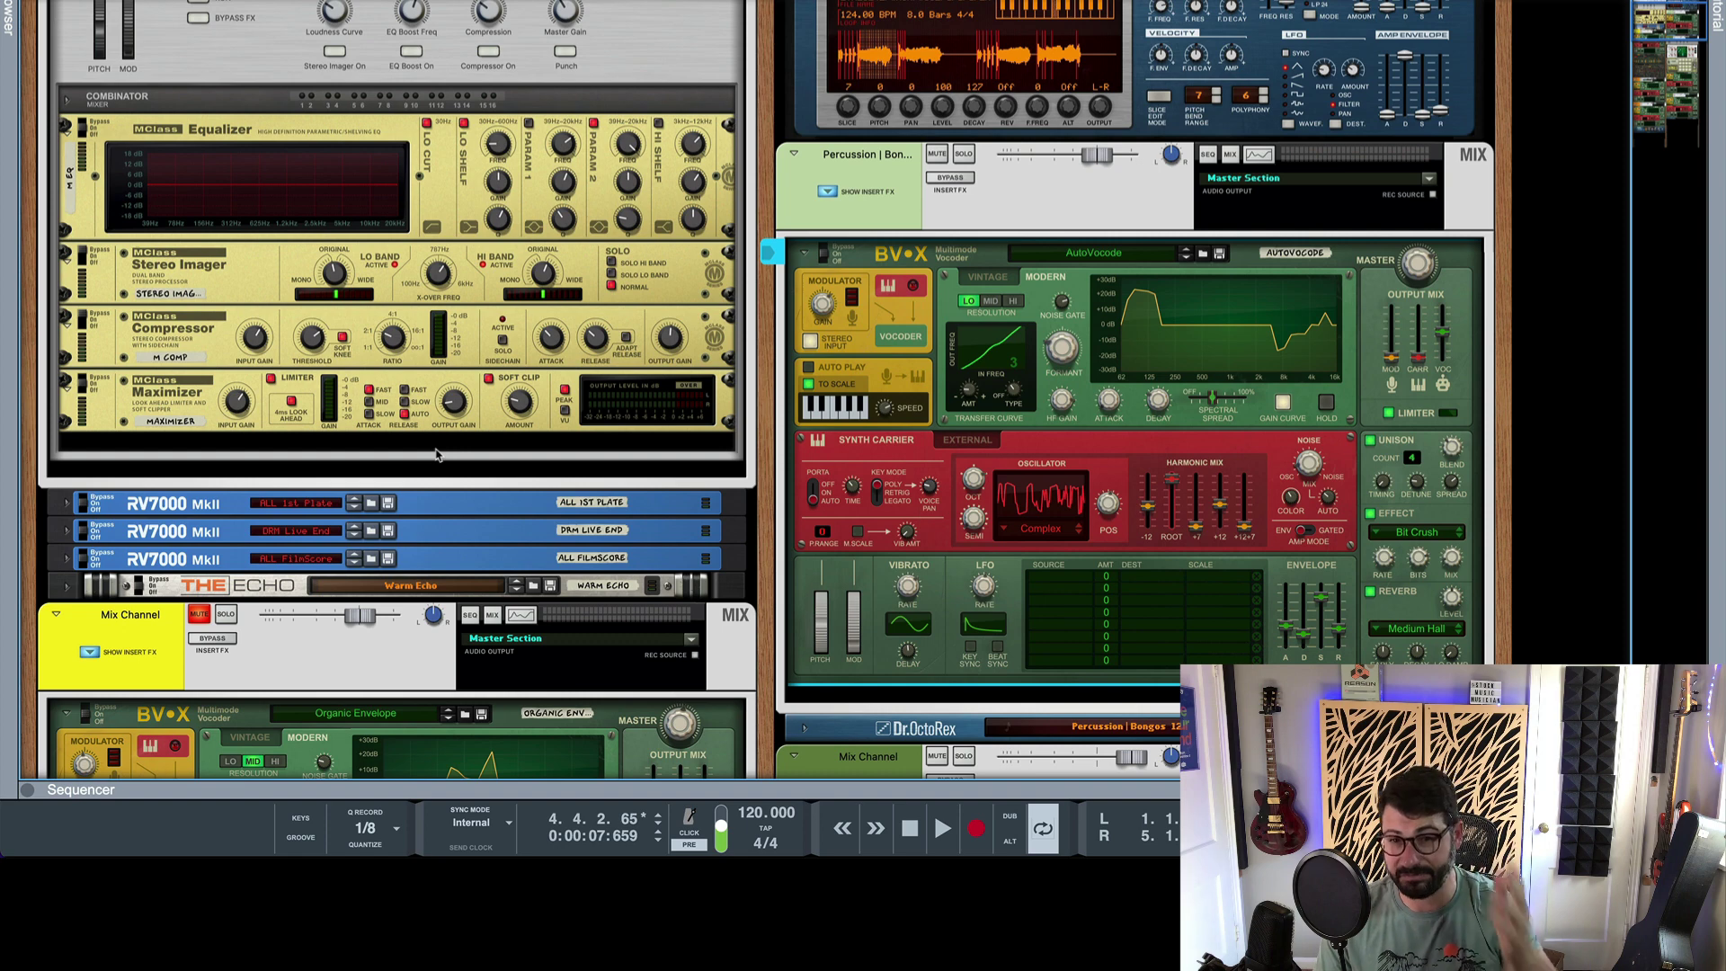
pyautogui.press('space')
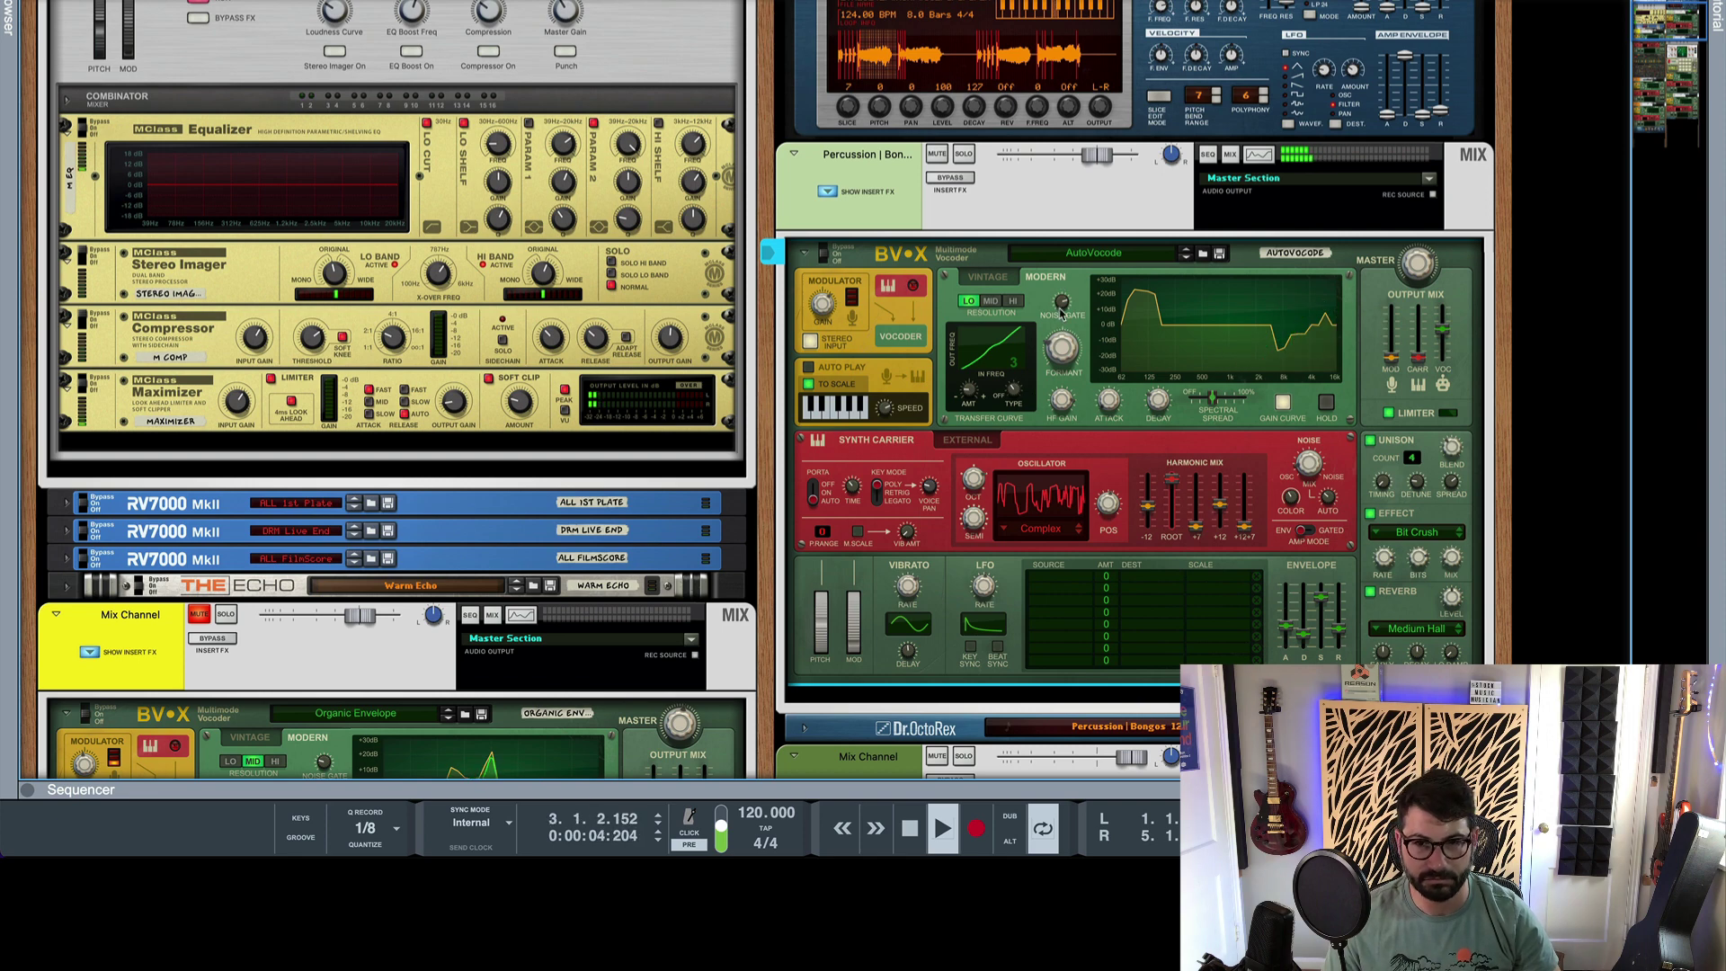
pyautogui.press('space')
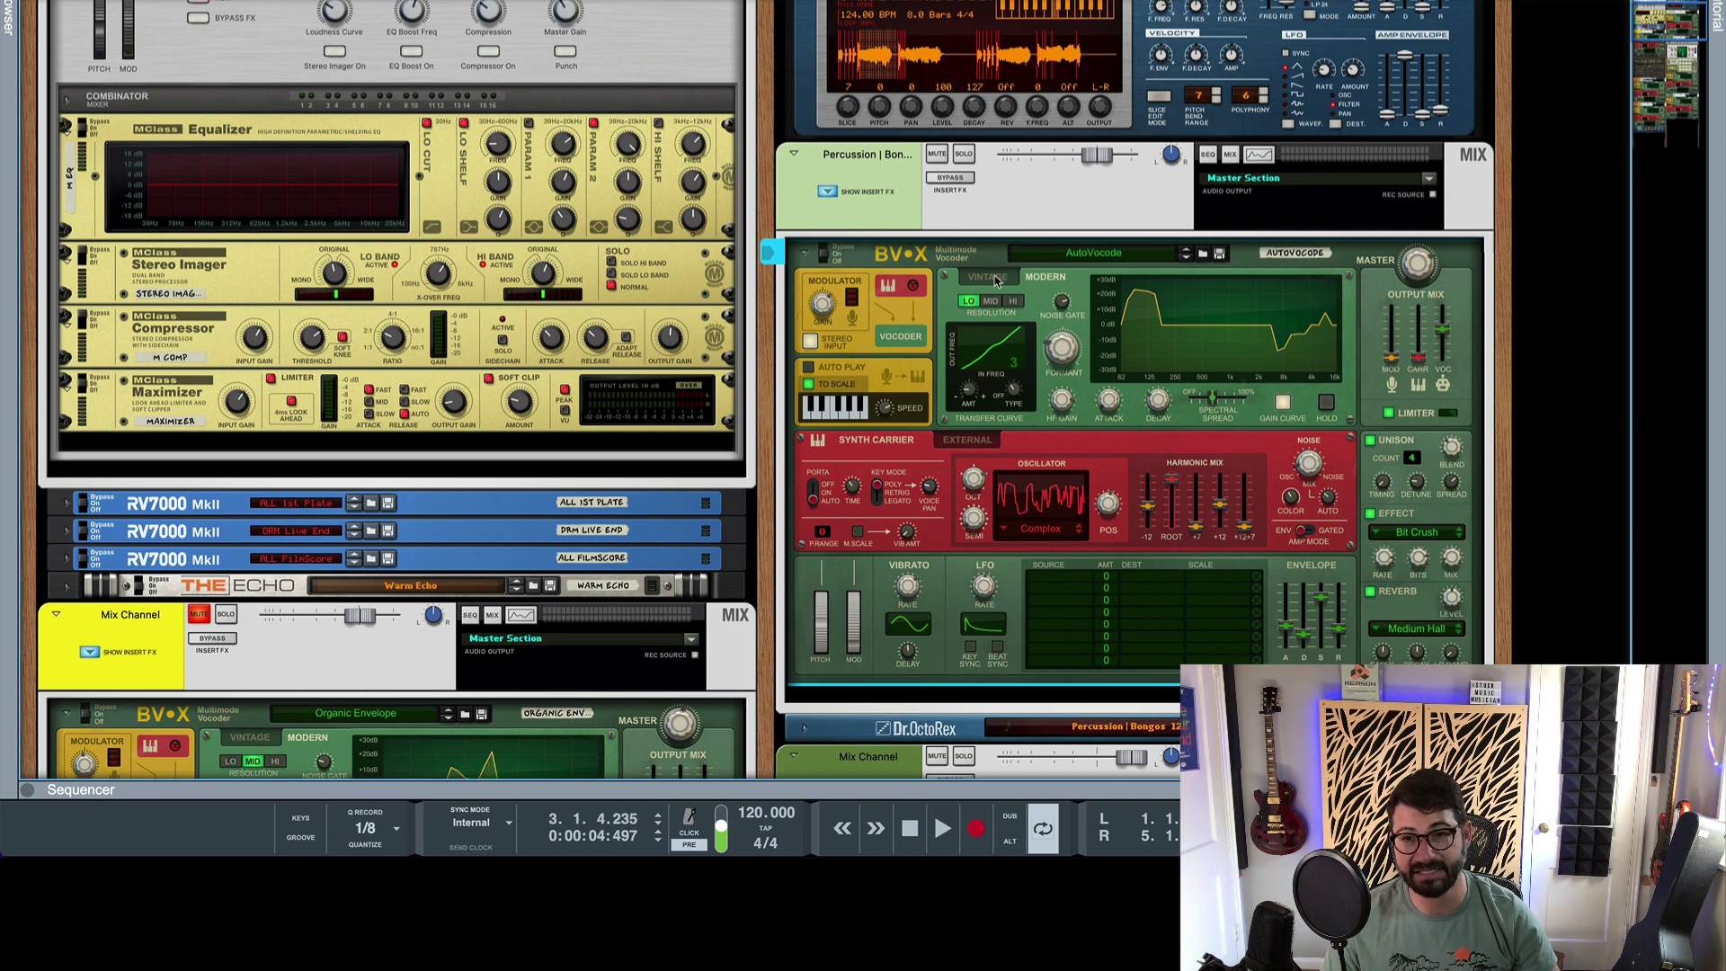
# Compare the controls of the Vintage and Modern modes in the Percussion Bongos vocoder, finishing in Vintage mode.
pyautogui.click(989, 277)
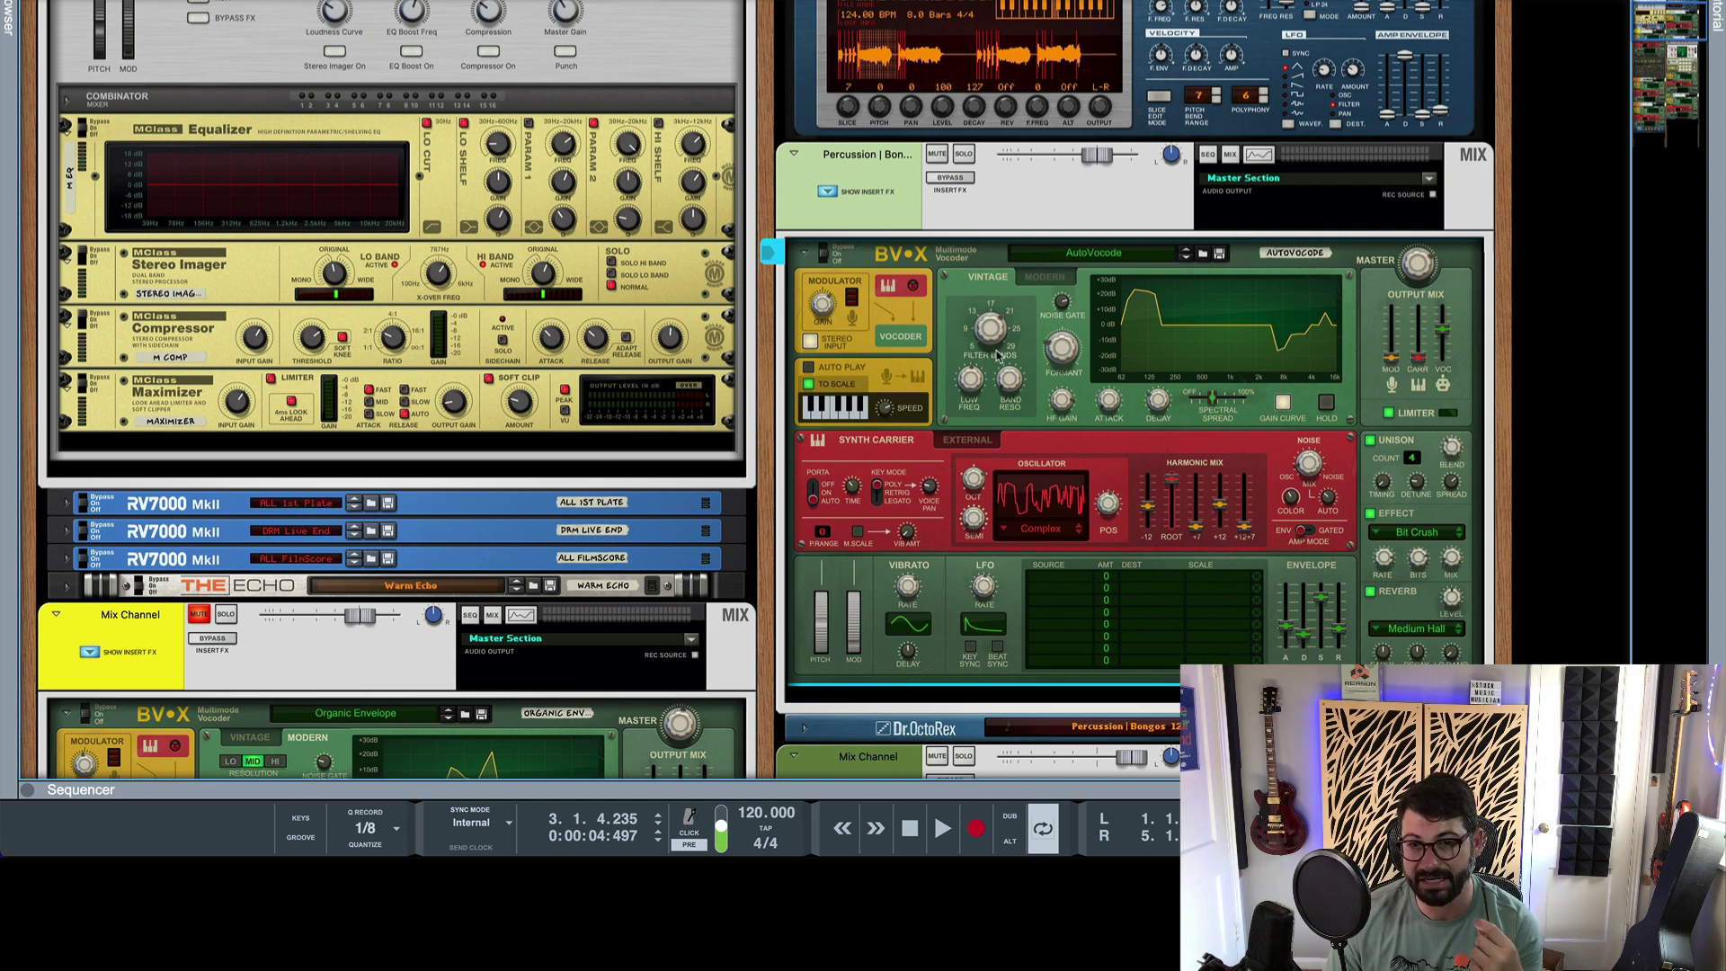
pyautogui.moveTo(986, 333)
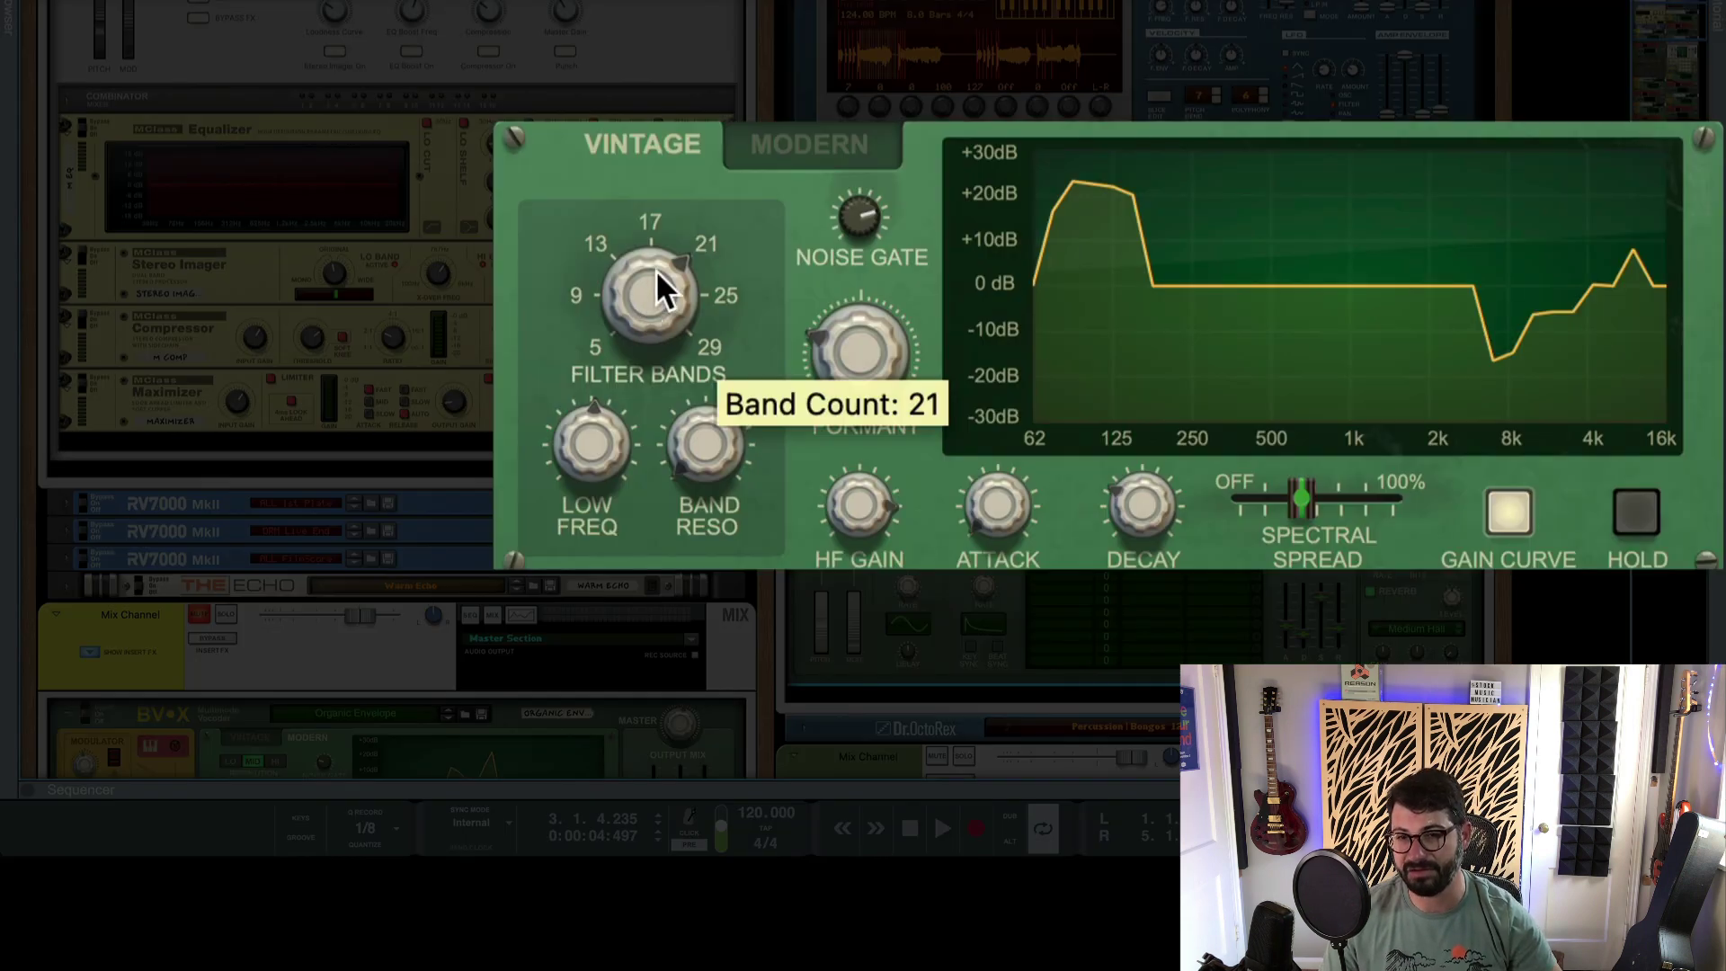
pyautogui.click(798, 144)
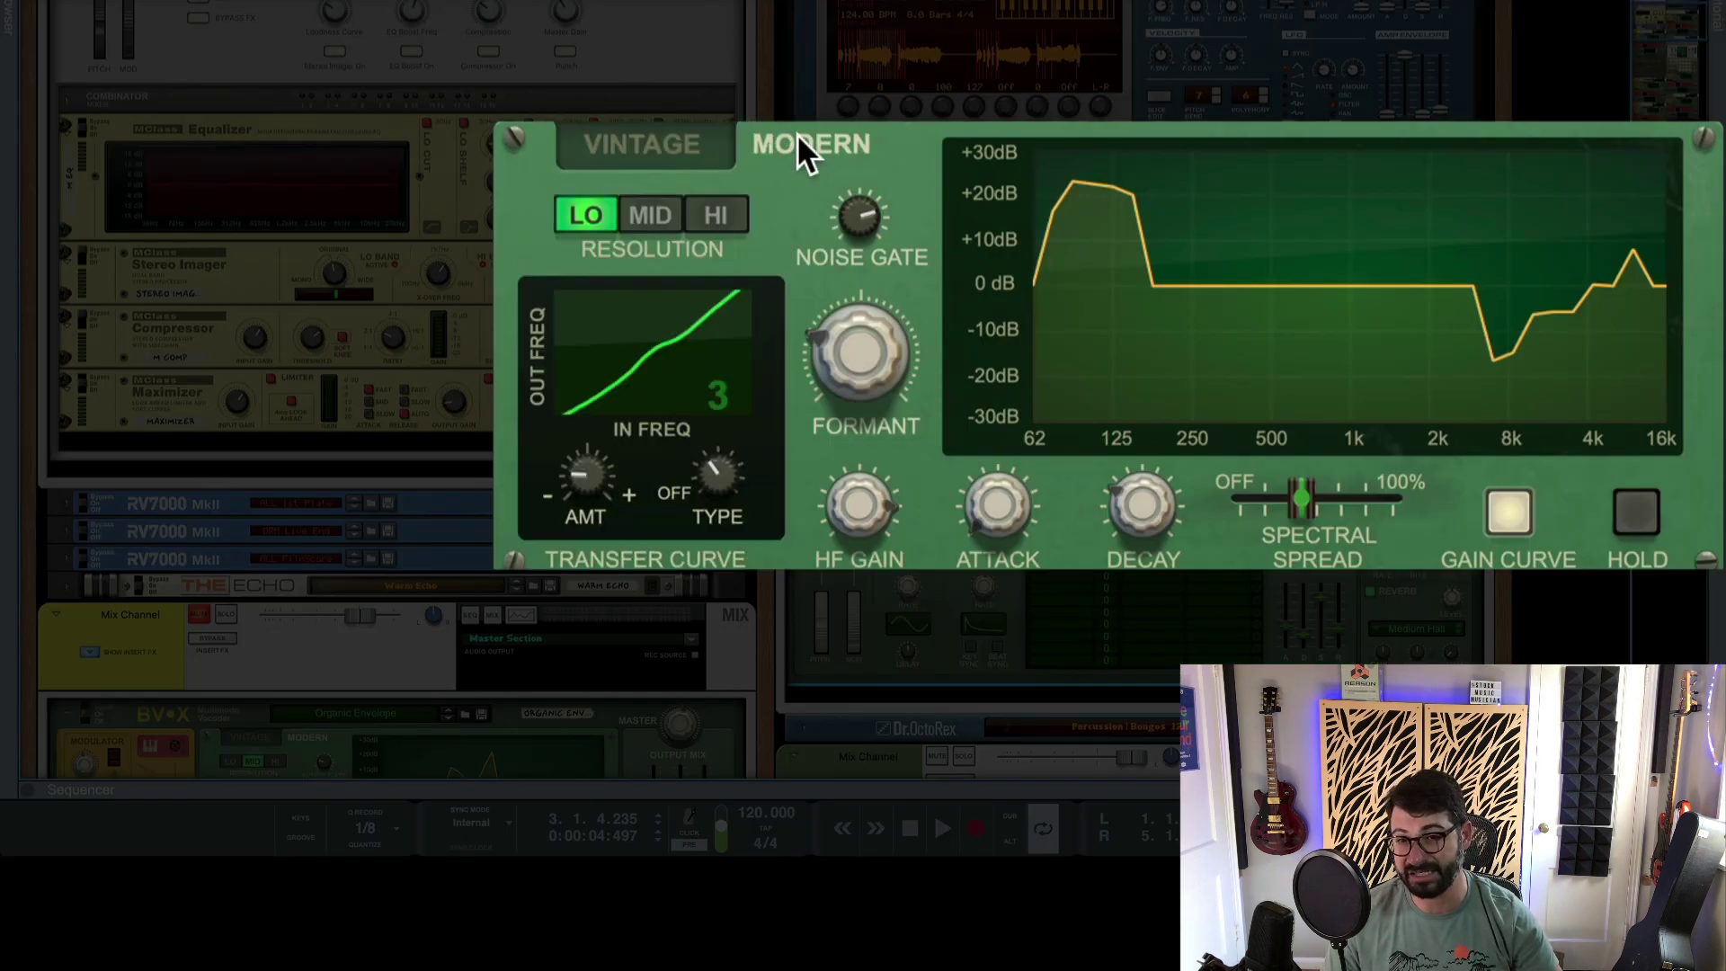
pyautogui.click(661, 148)
pyautogui.click(815, 149)
pyautogui.click(642, 139)
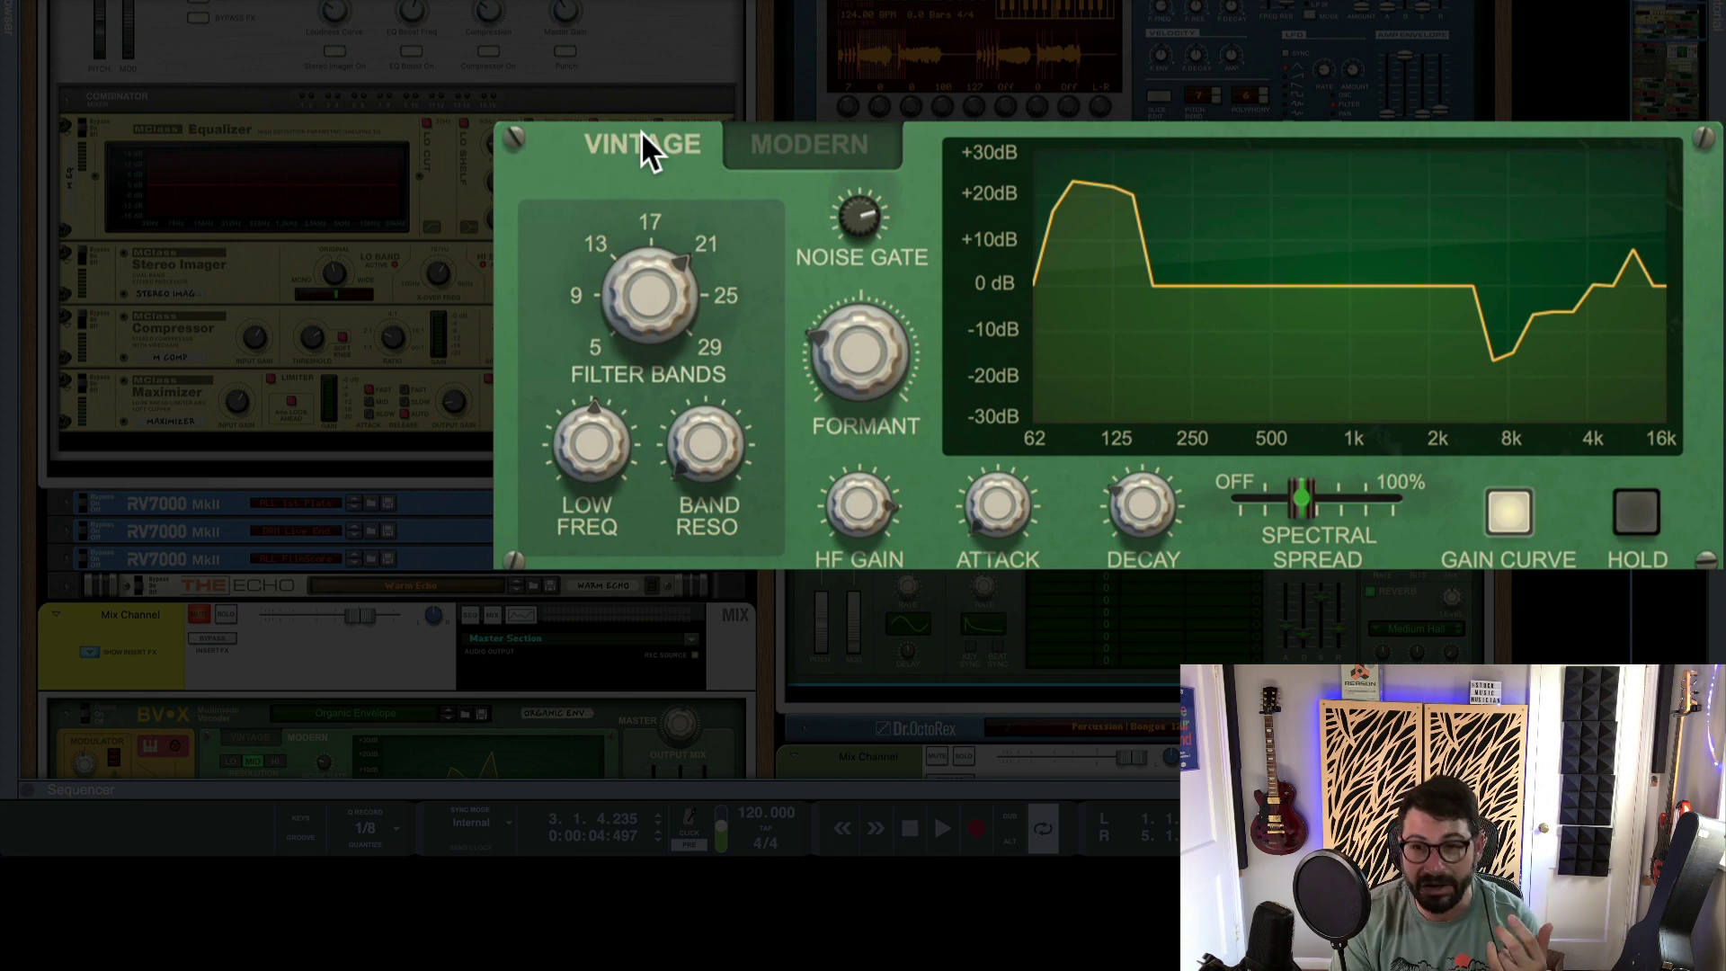
pyautogui.click(820, 148)
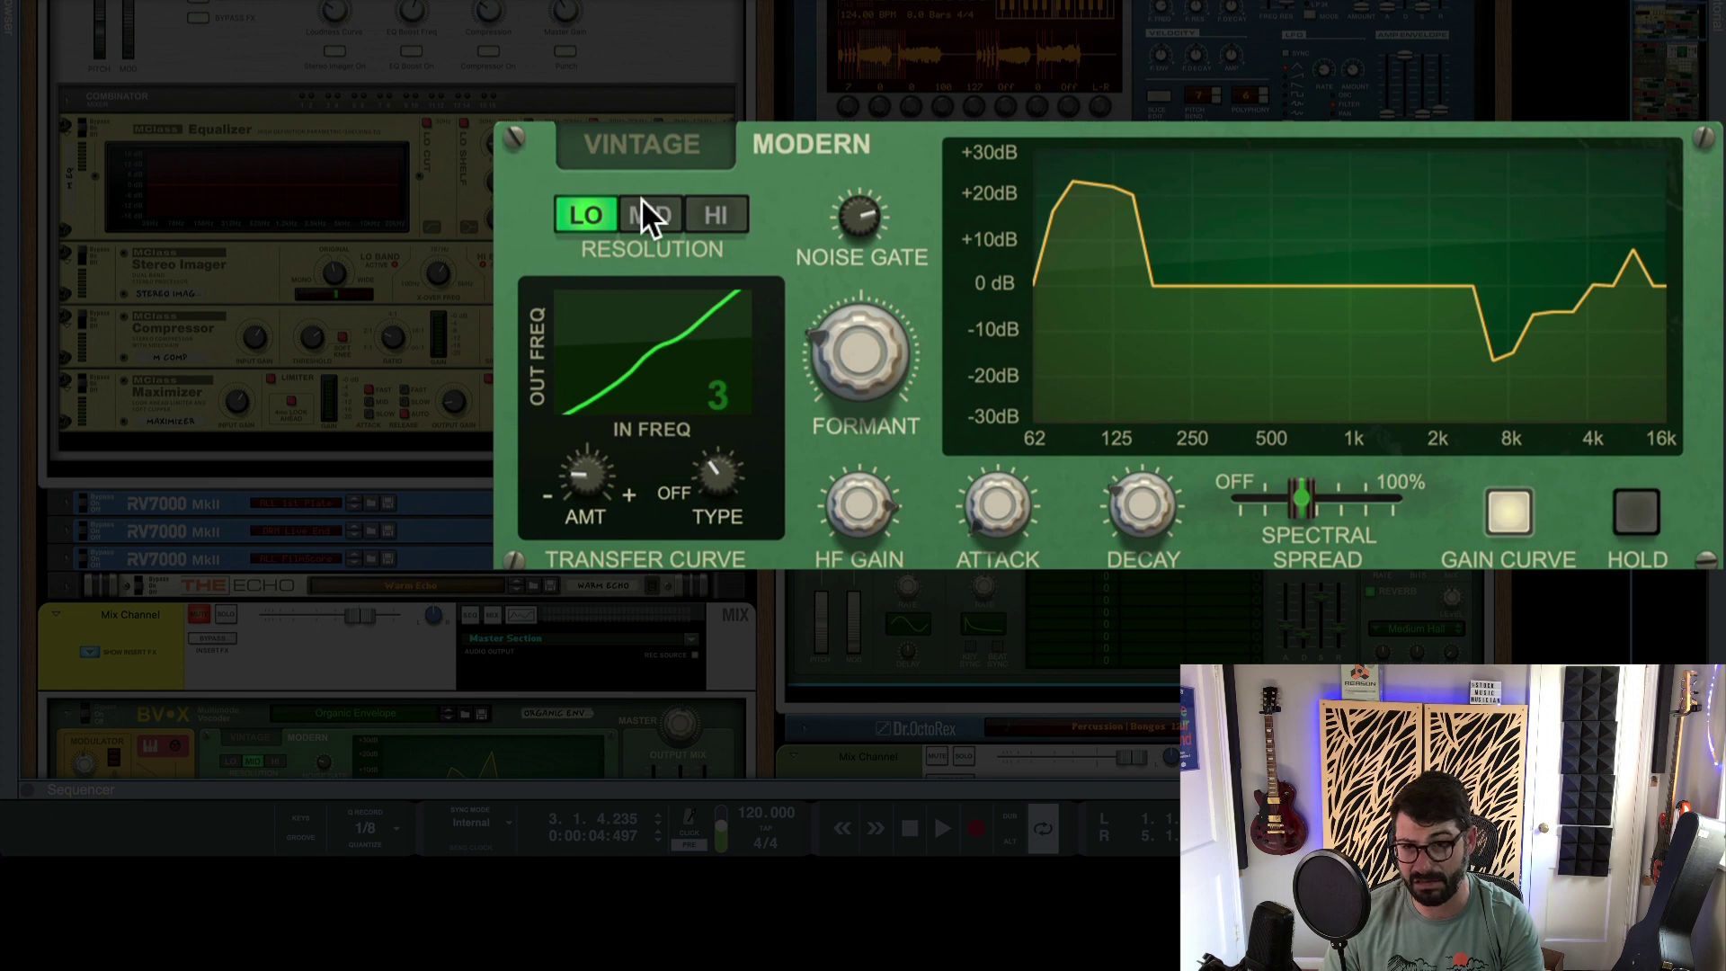
pyautogui.click(619, 155)
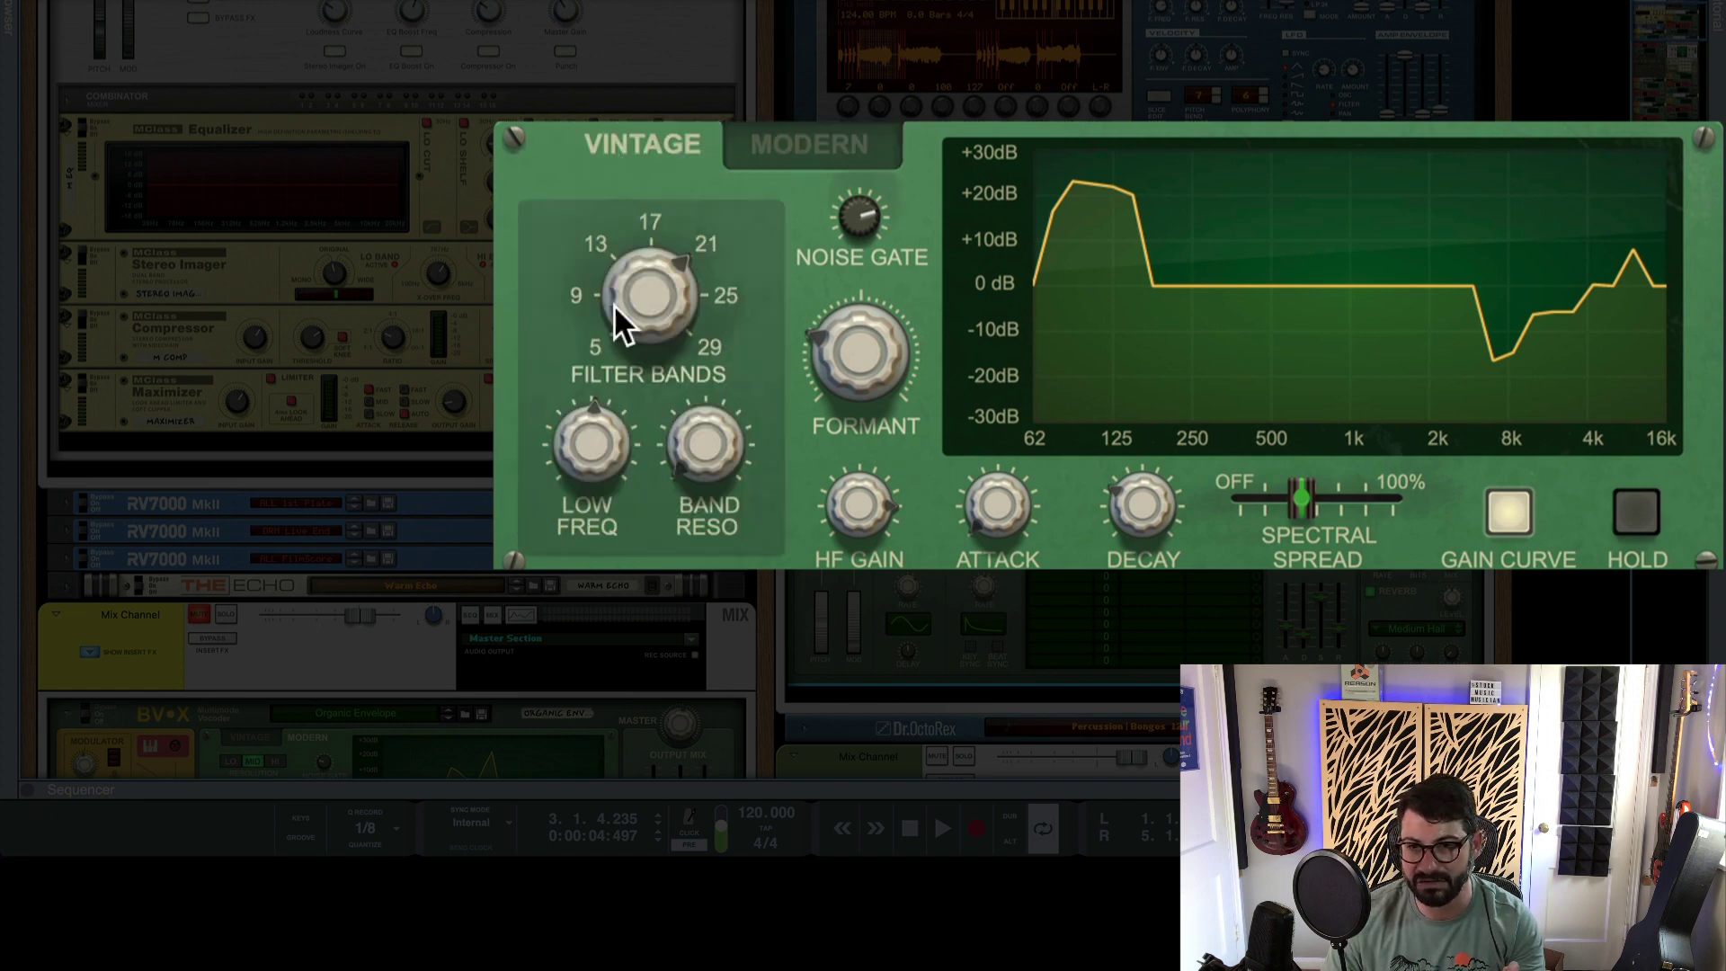
# Raise the filter band count, draw a peak near 500 Hz and a dip below 1 kHz in the gain curve, and switch the curve off.
pyautogui.moveTo(613, 297); pyautogui.dragTo(625, 257)
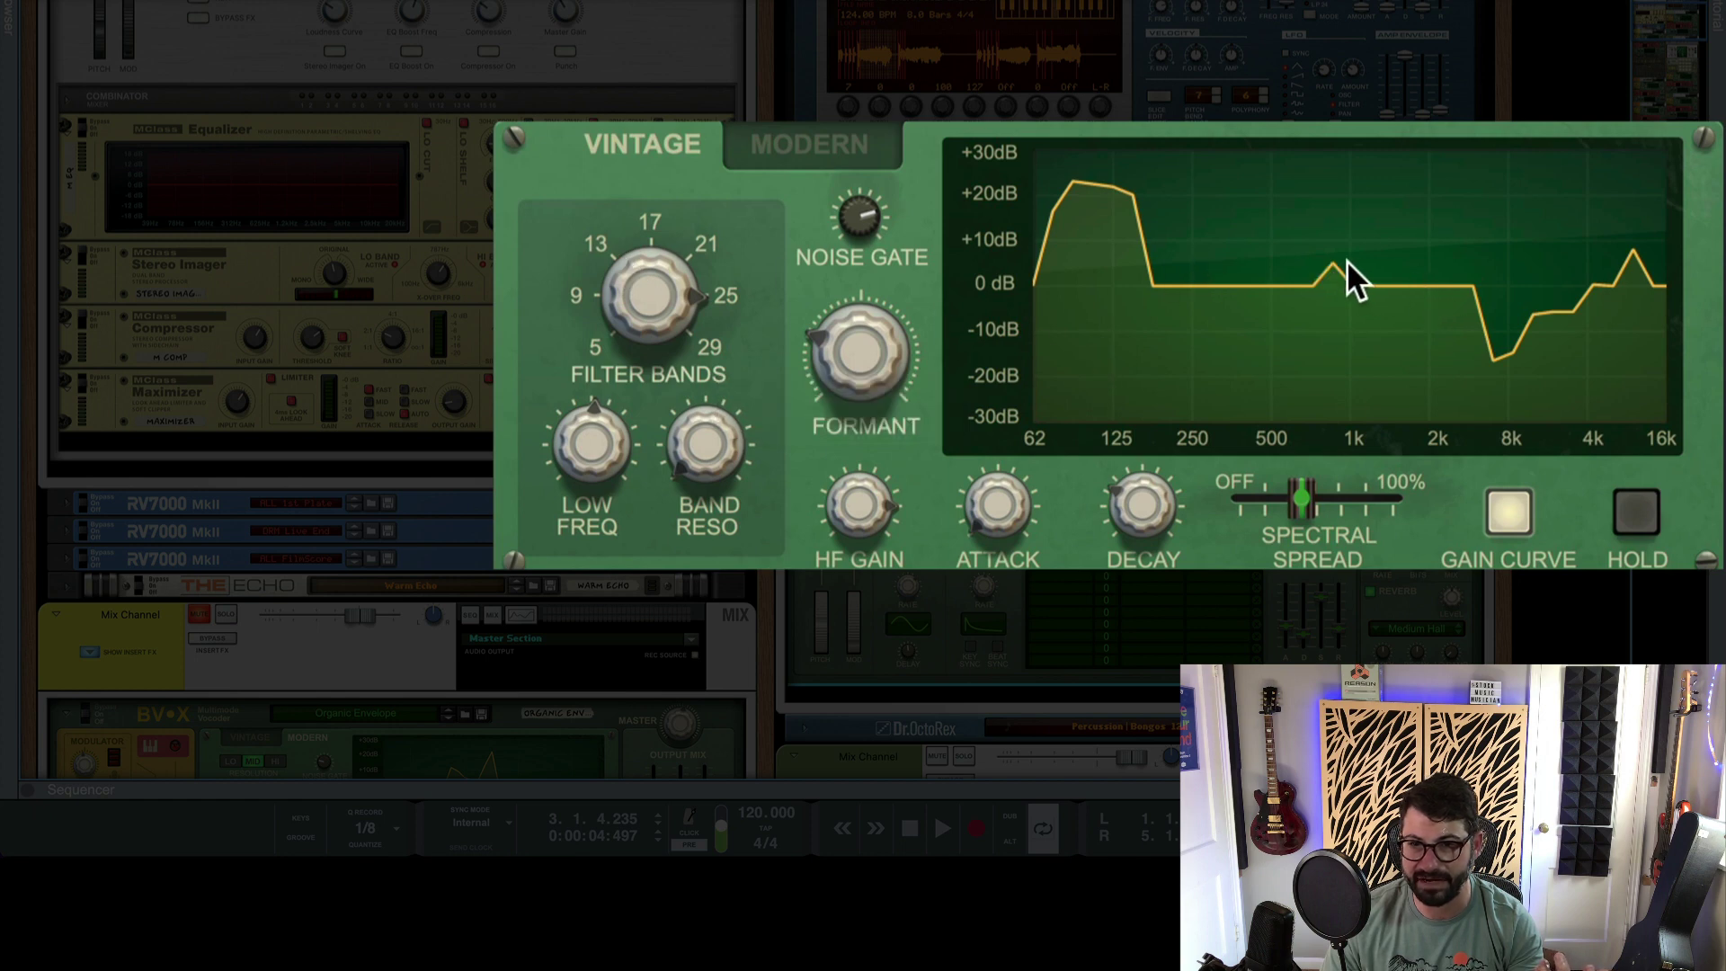
pyautogui.moveTo(1346, 260)
pyautogui.mouseDown()
pyautogui.moveTo(1317, 377)
pyautogui.moveTo(1280, 196)
pyautogui.mouseUp()
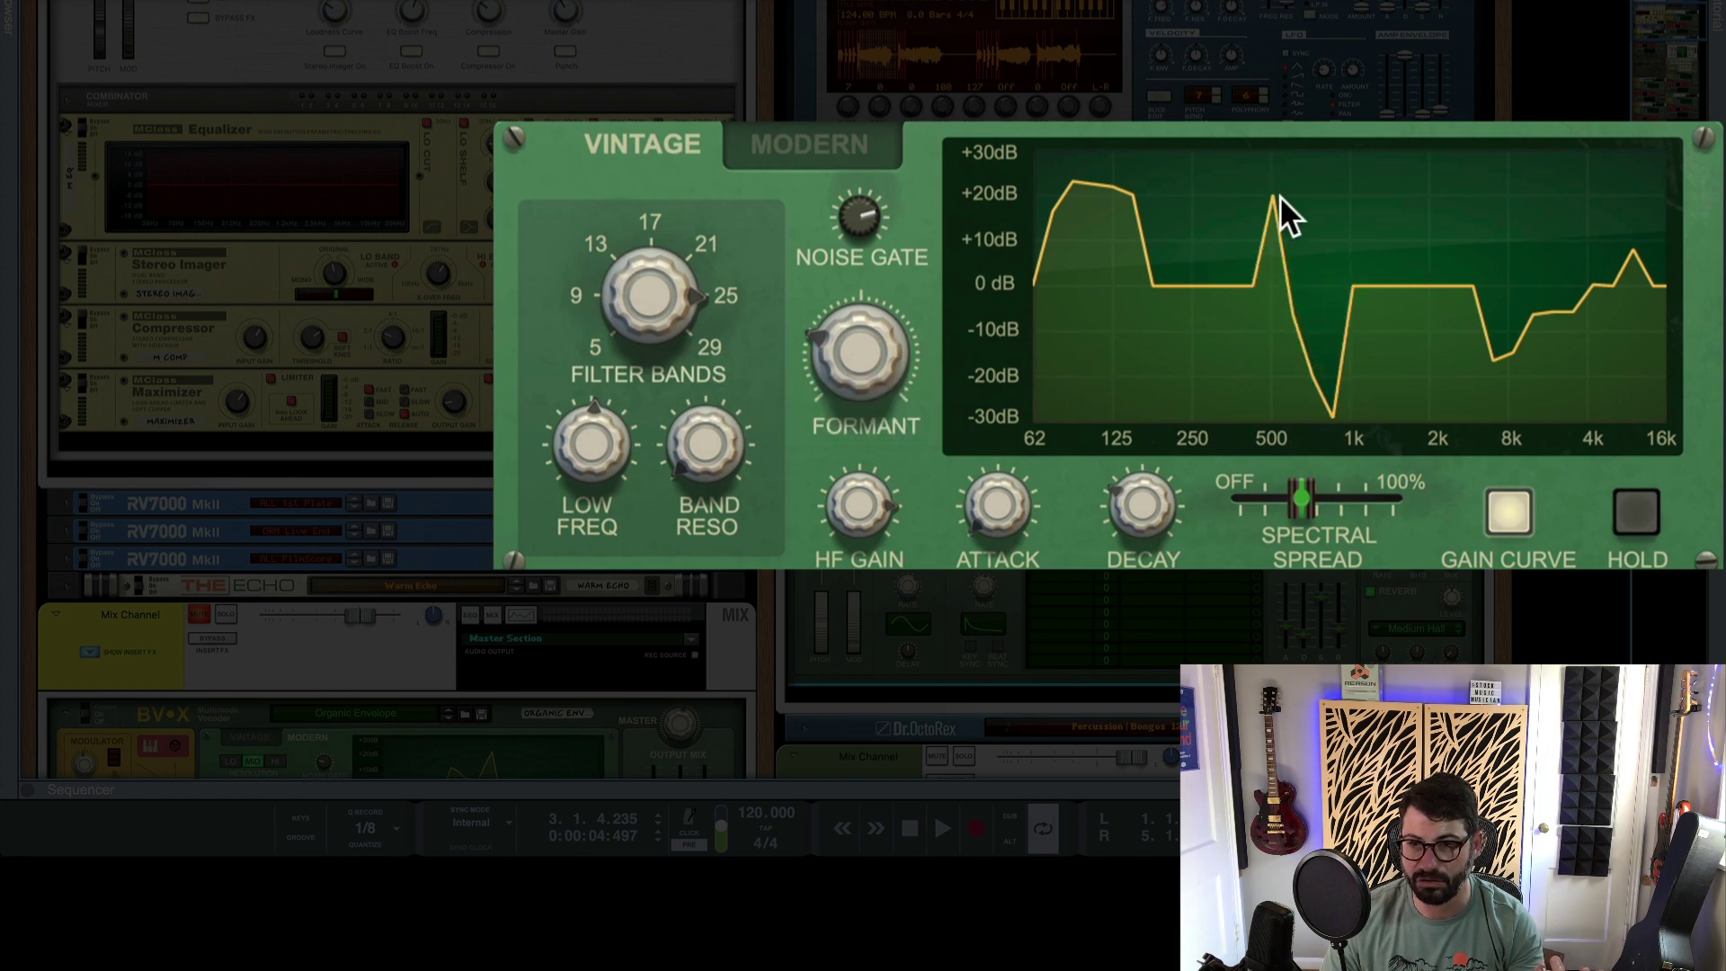
pyautogui.click(1510, 508)
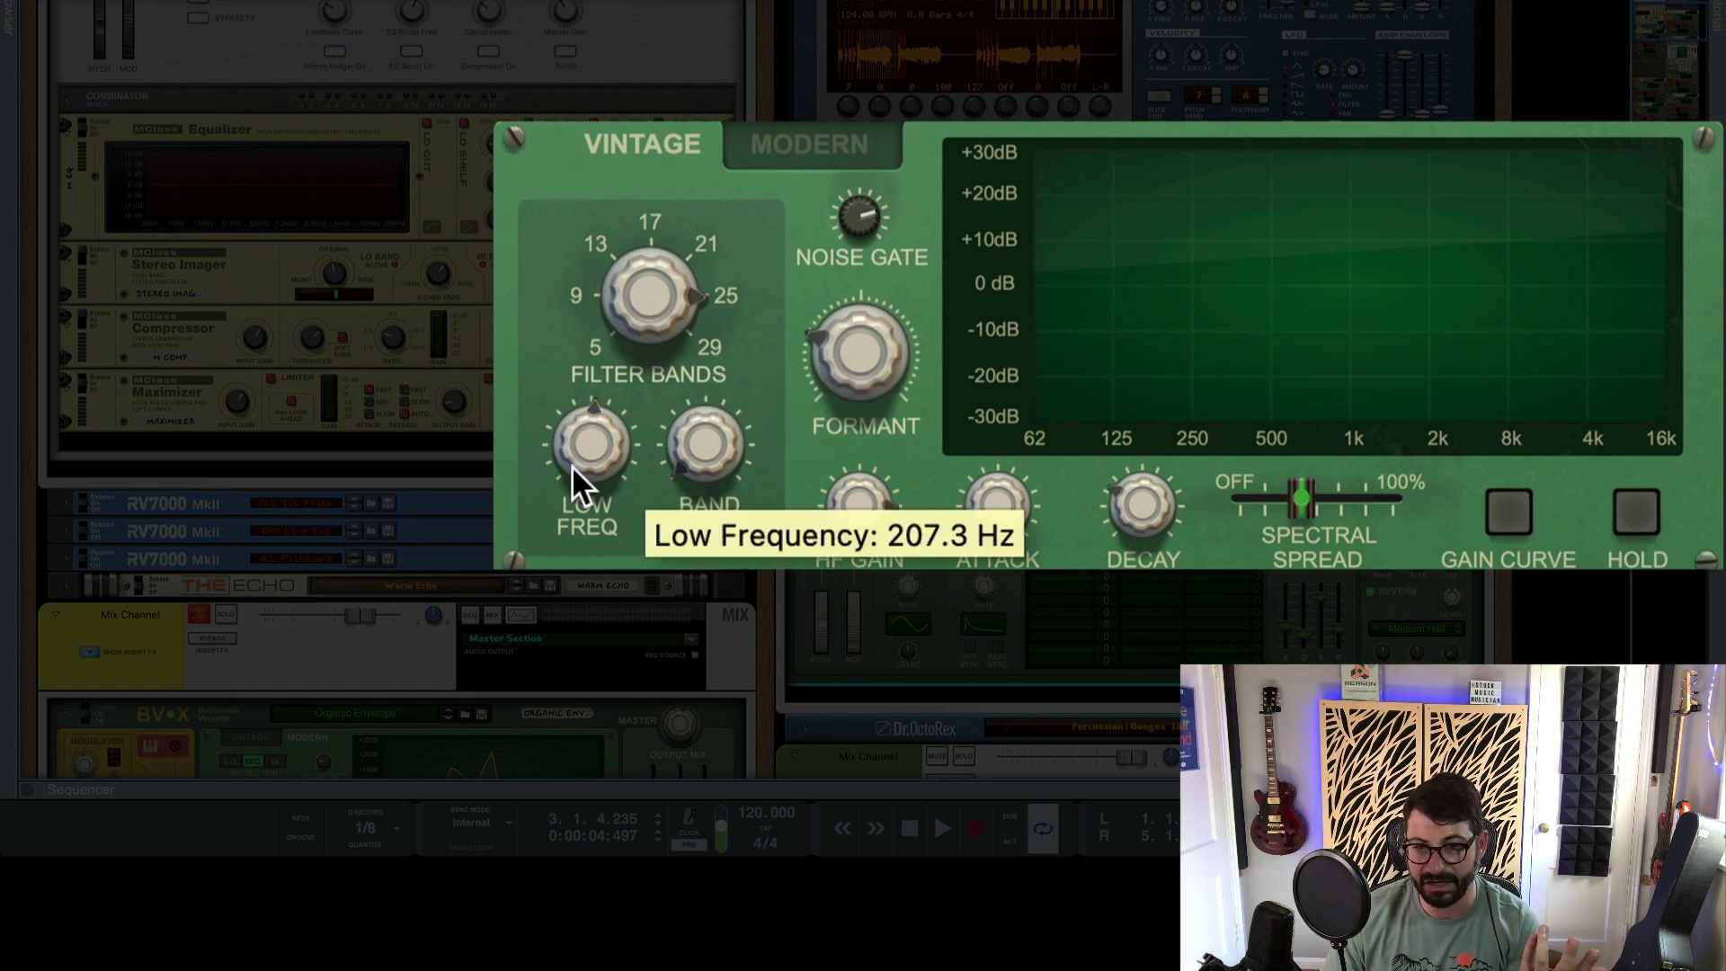
# Adjust the low frequency and band resonance of the vocoder's Vintage filter bands.
pyautogui.moveTo(571, 462); pyautogui.dragTo(567, 471)
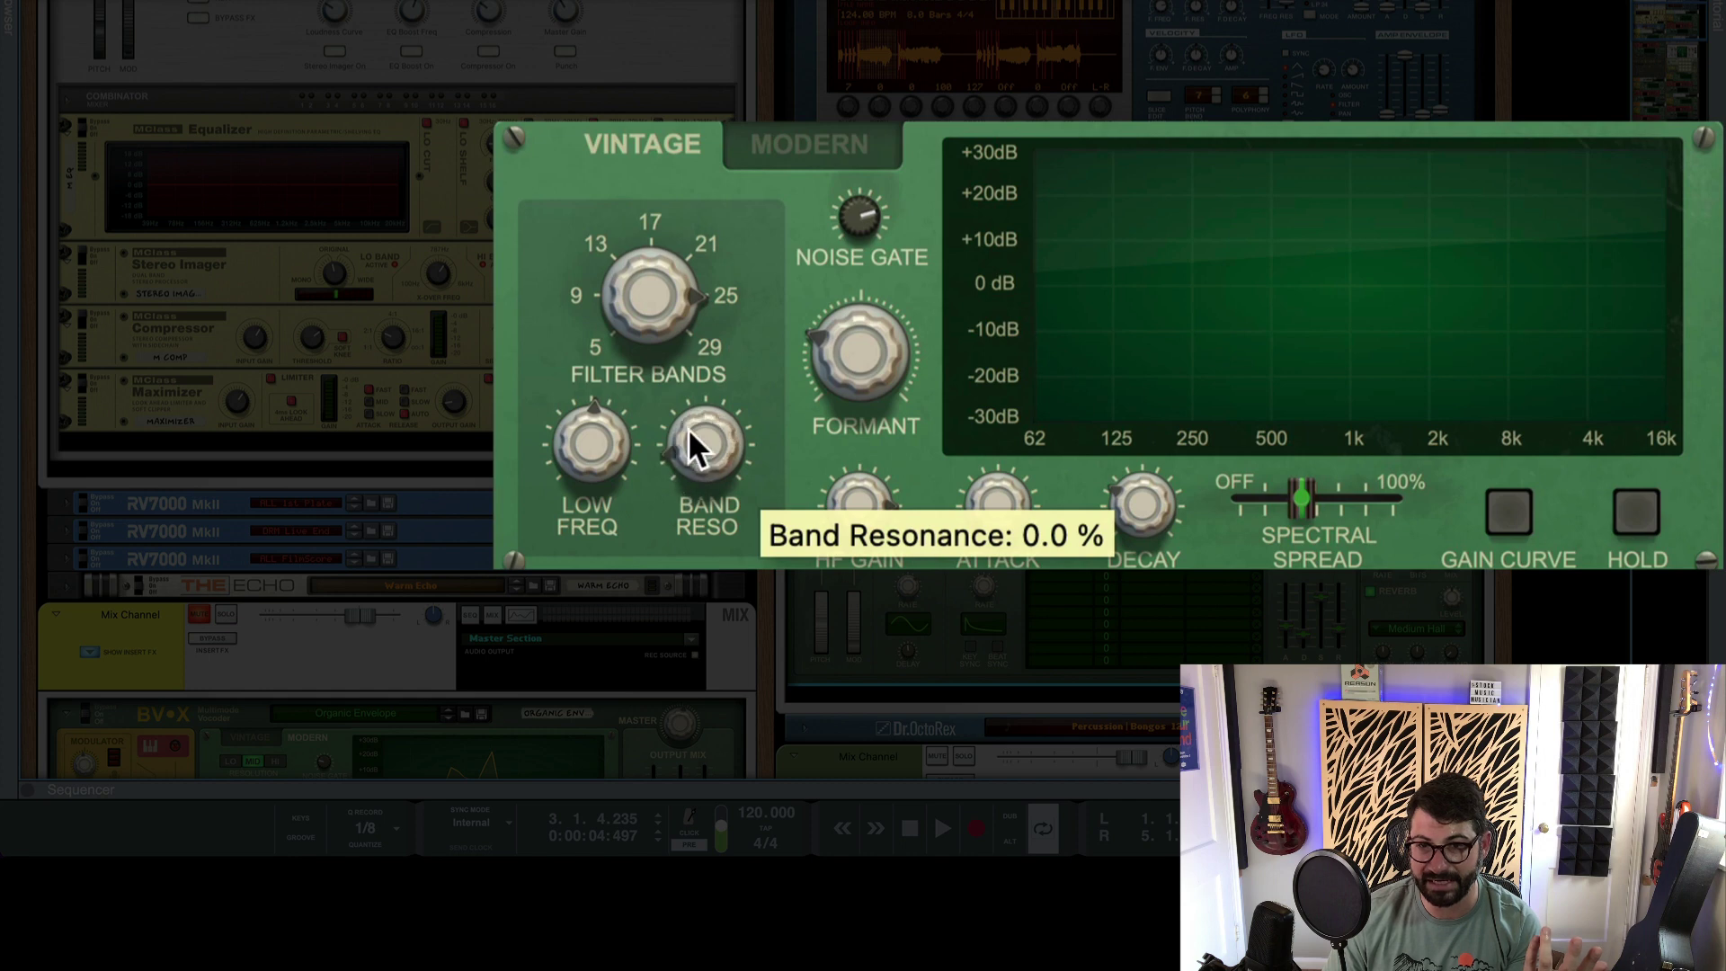
pyautogui.moveTo(690, 432); pyautogui.dragTo(681, 477)
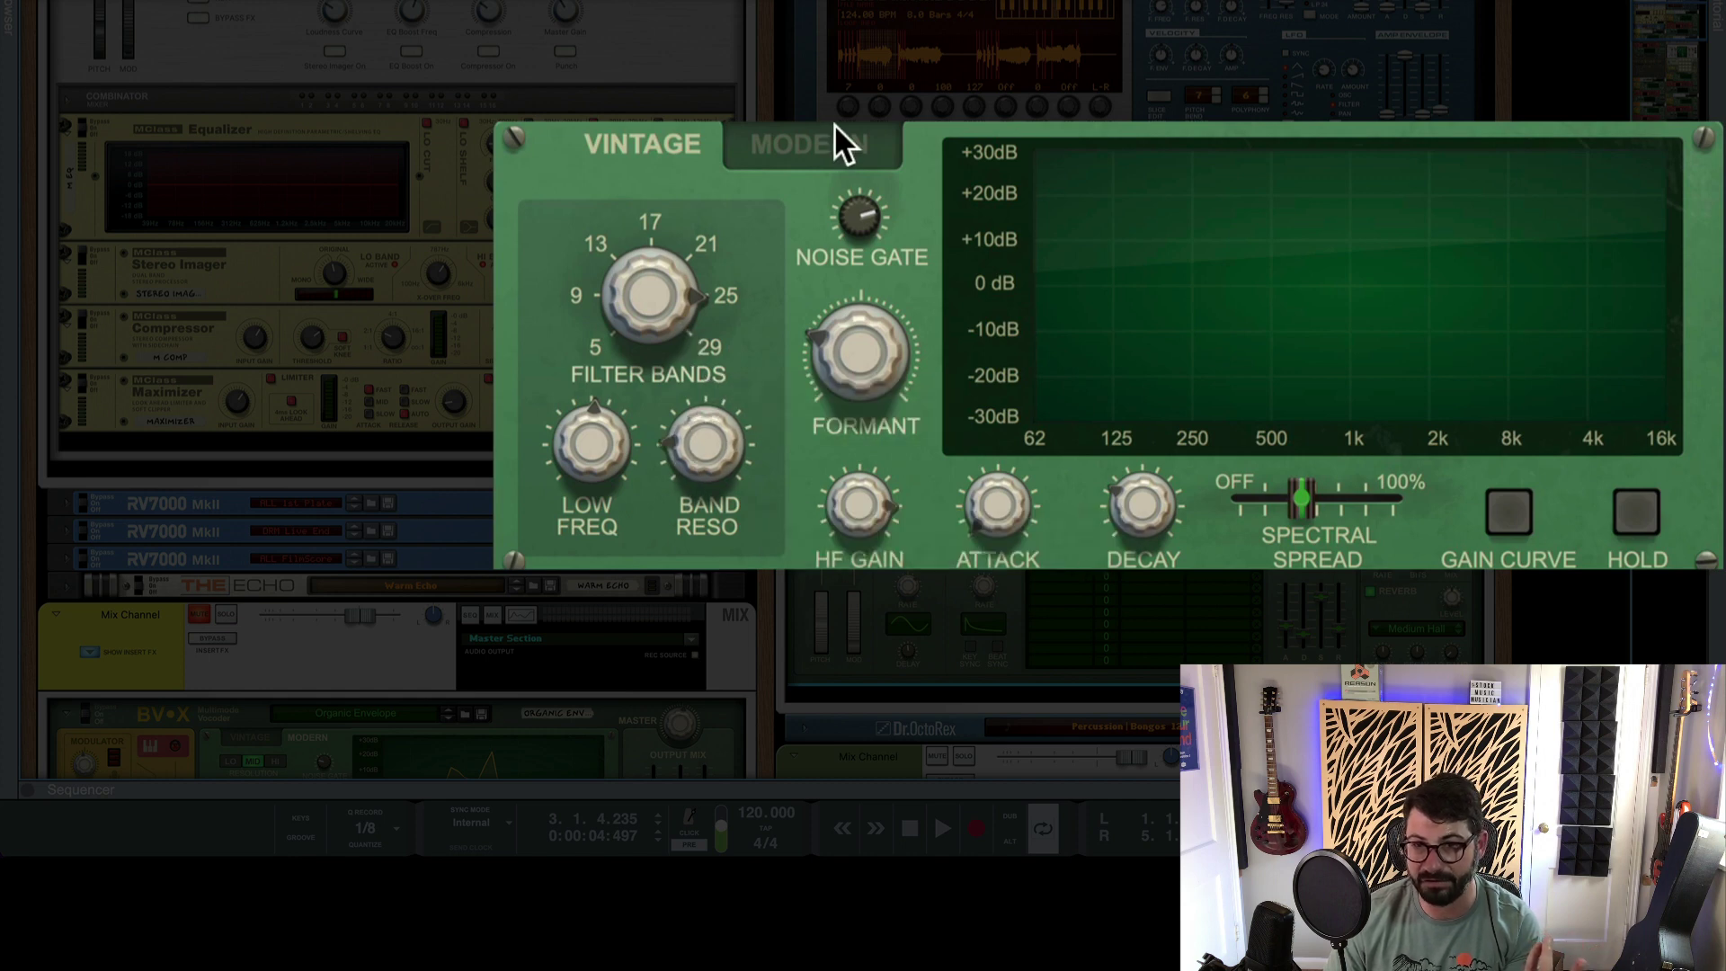
# Switch the vocoder to Modern mode, raise the transfer curve amount to about 31 %, and set the curve type to 6.
pyautogui.click(803, 155)
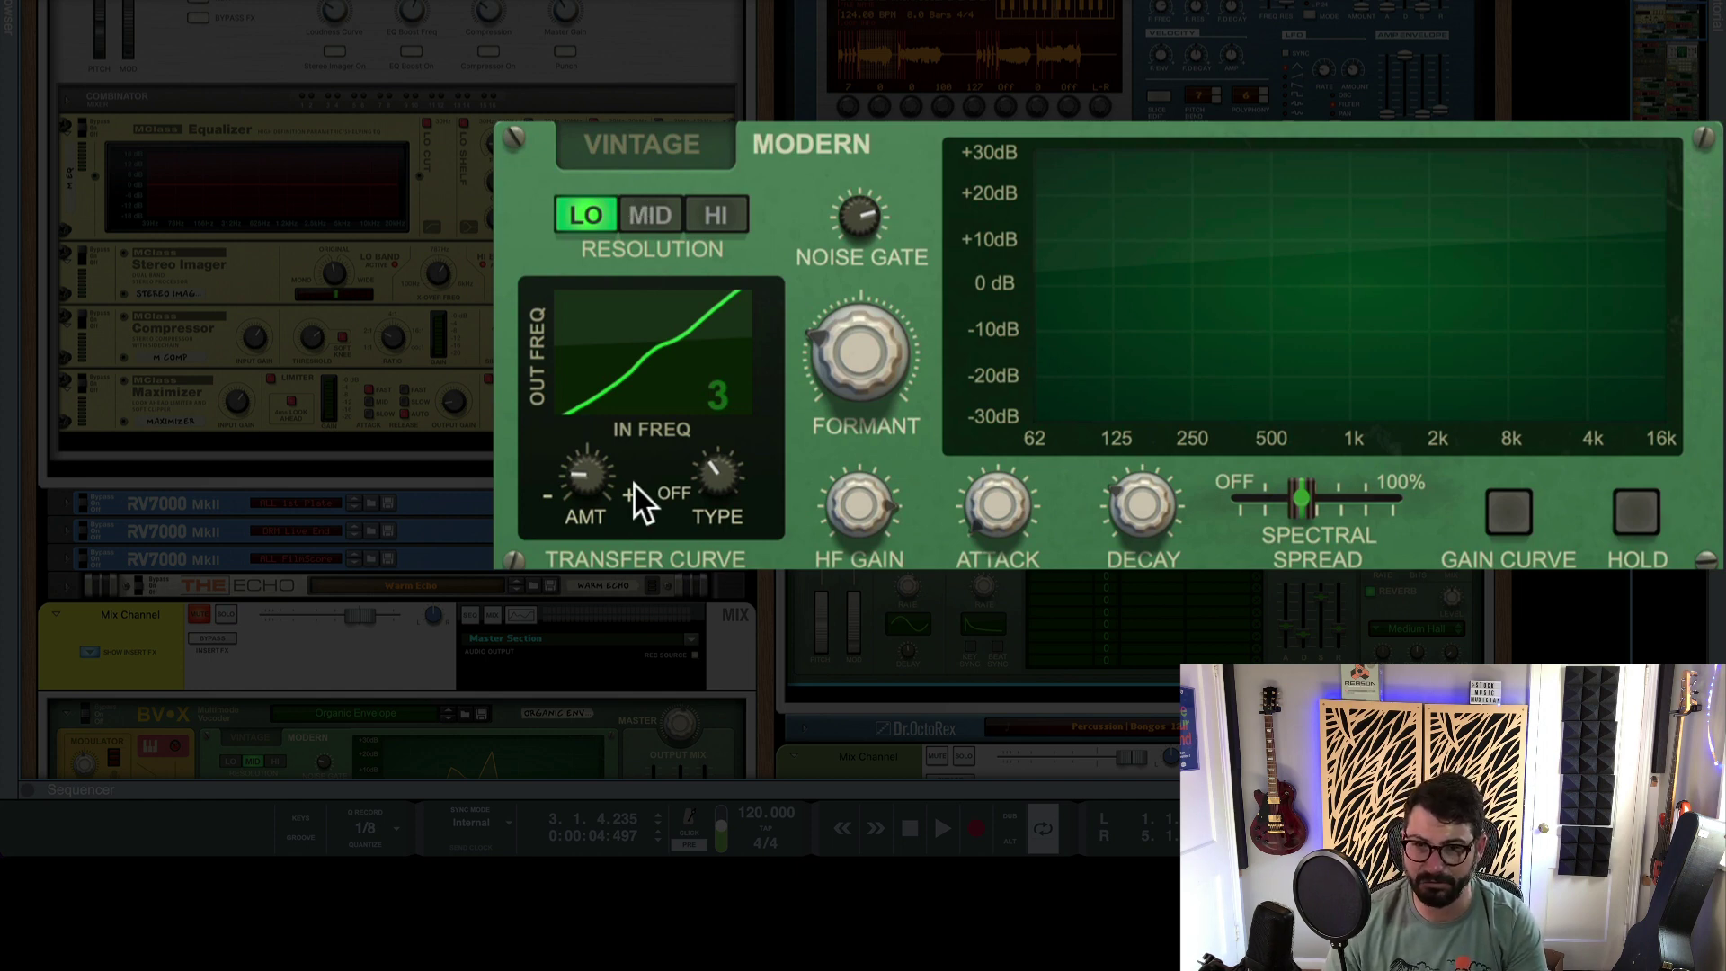
pyautogui.moveTo(579, 471); pyautogui.dragTo(655, 381)
pyautogui.moveTo(699, 485); pyautogui.dragTo(723, 426)
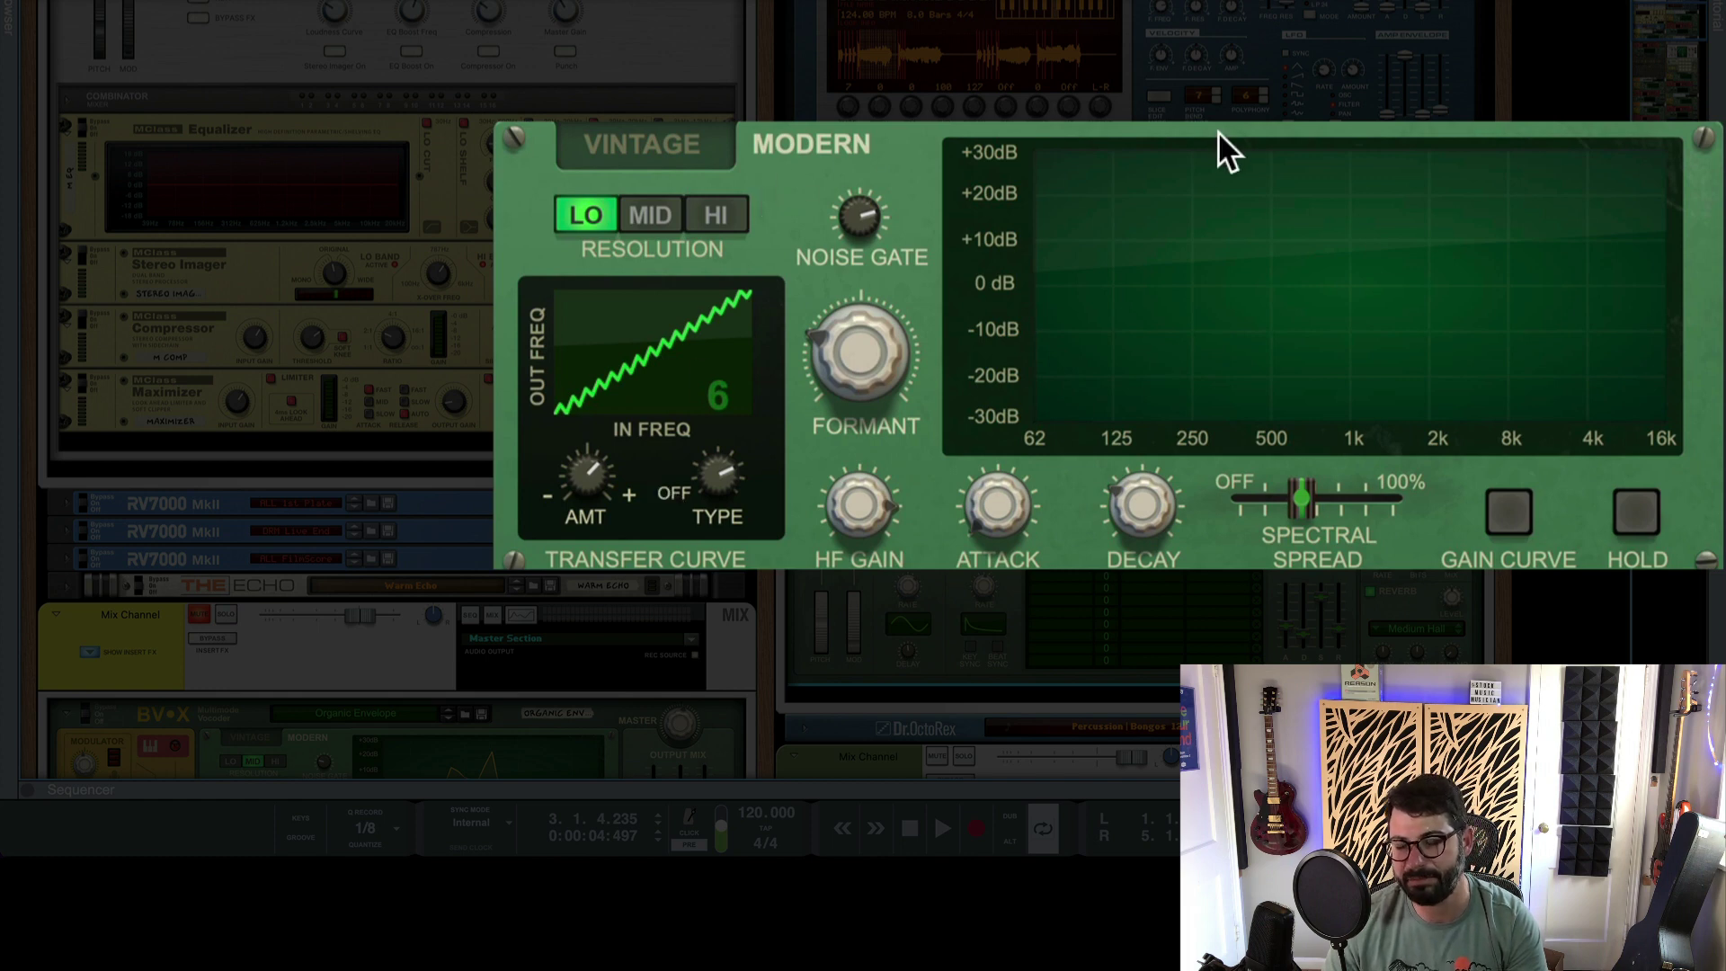
# Lower the vocoder's noise gate and try different formant shifts while playing the bongo loop.
pyautogui.moveTo(875, 205); pyautogui.dragTo(806, 237)
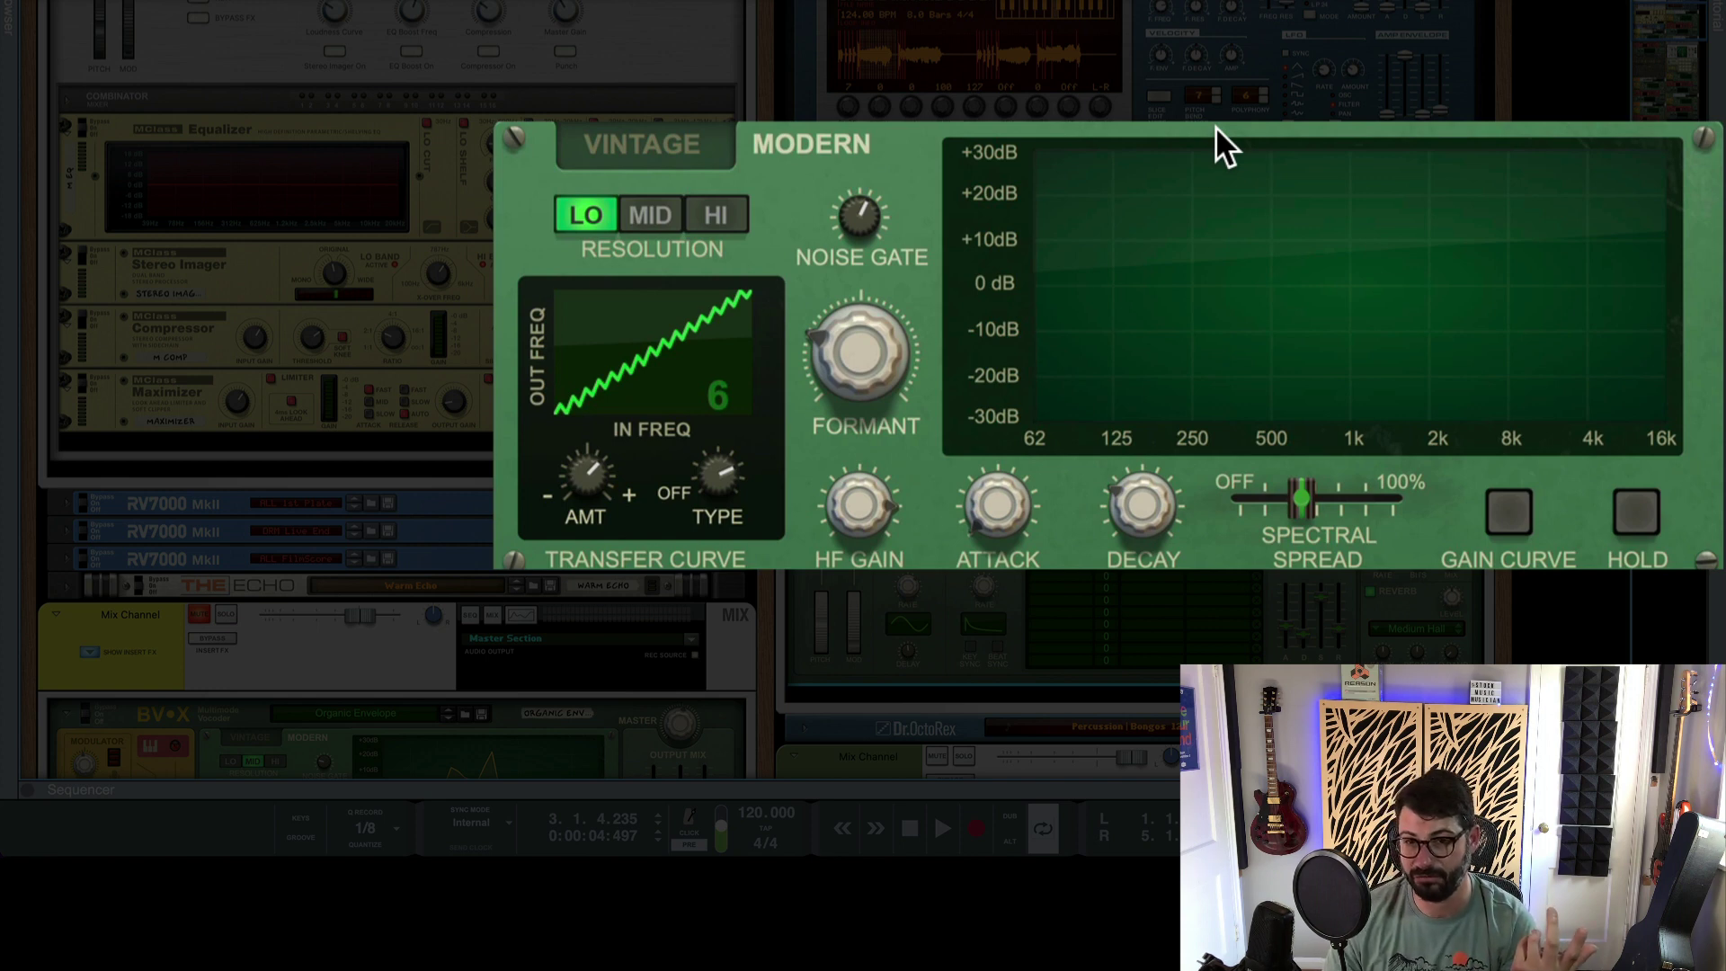
pyautogui.moveTo(865, 361); pyautogui.dragTo(827, 365)
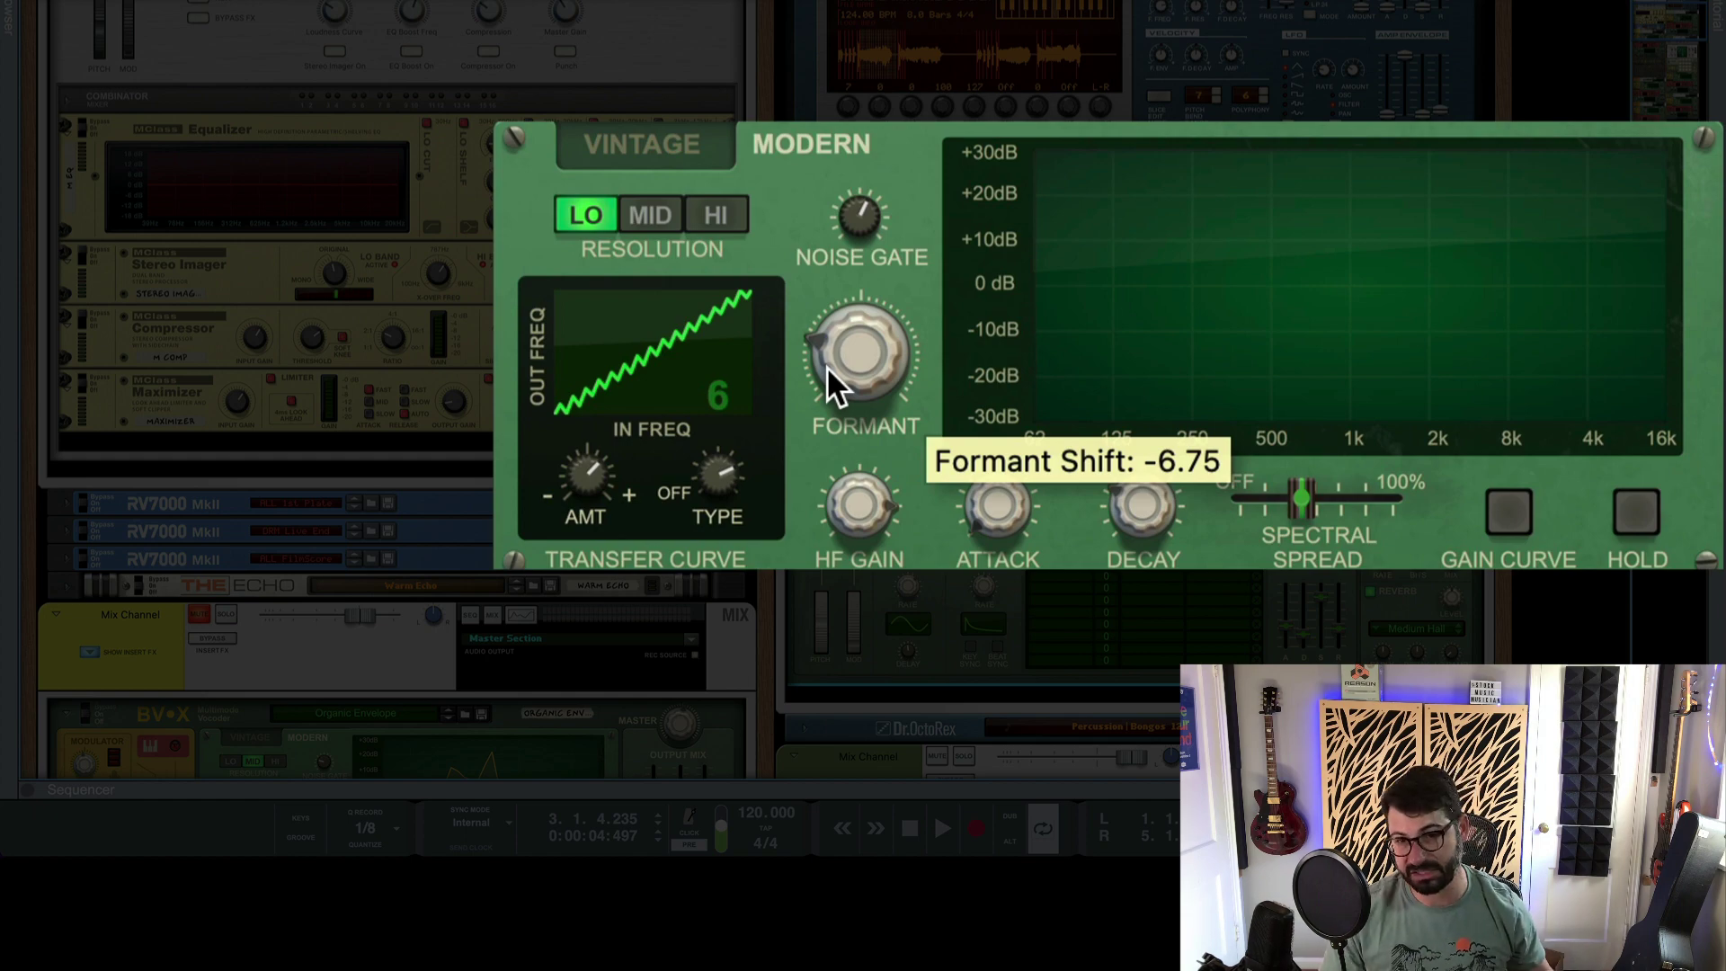
pyautogui.moveTo(827, 365); pyautogui.dragTo(876, 311)
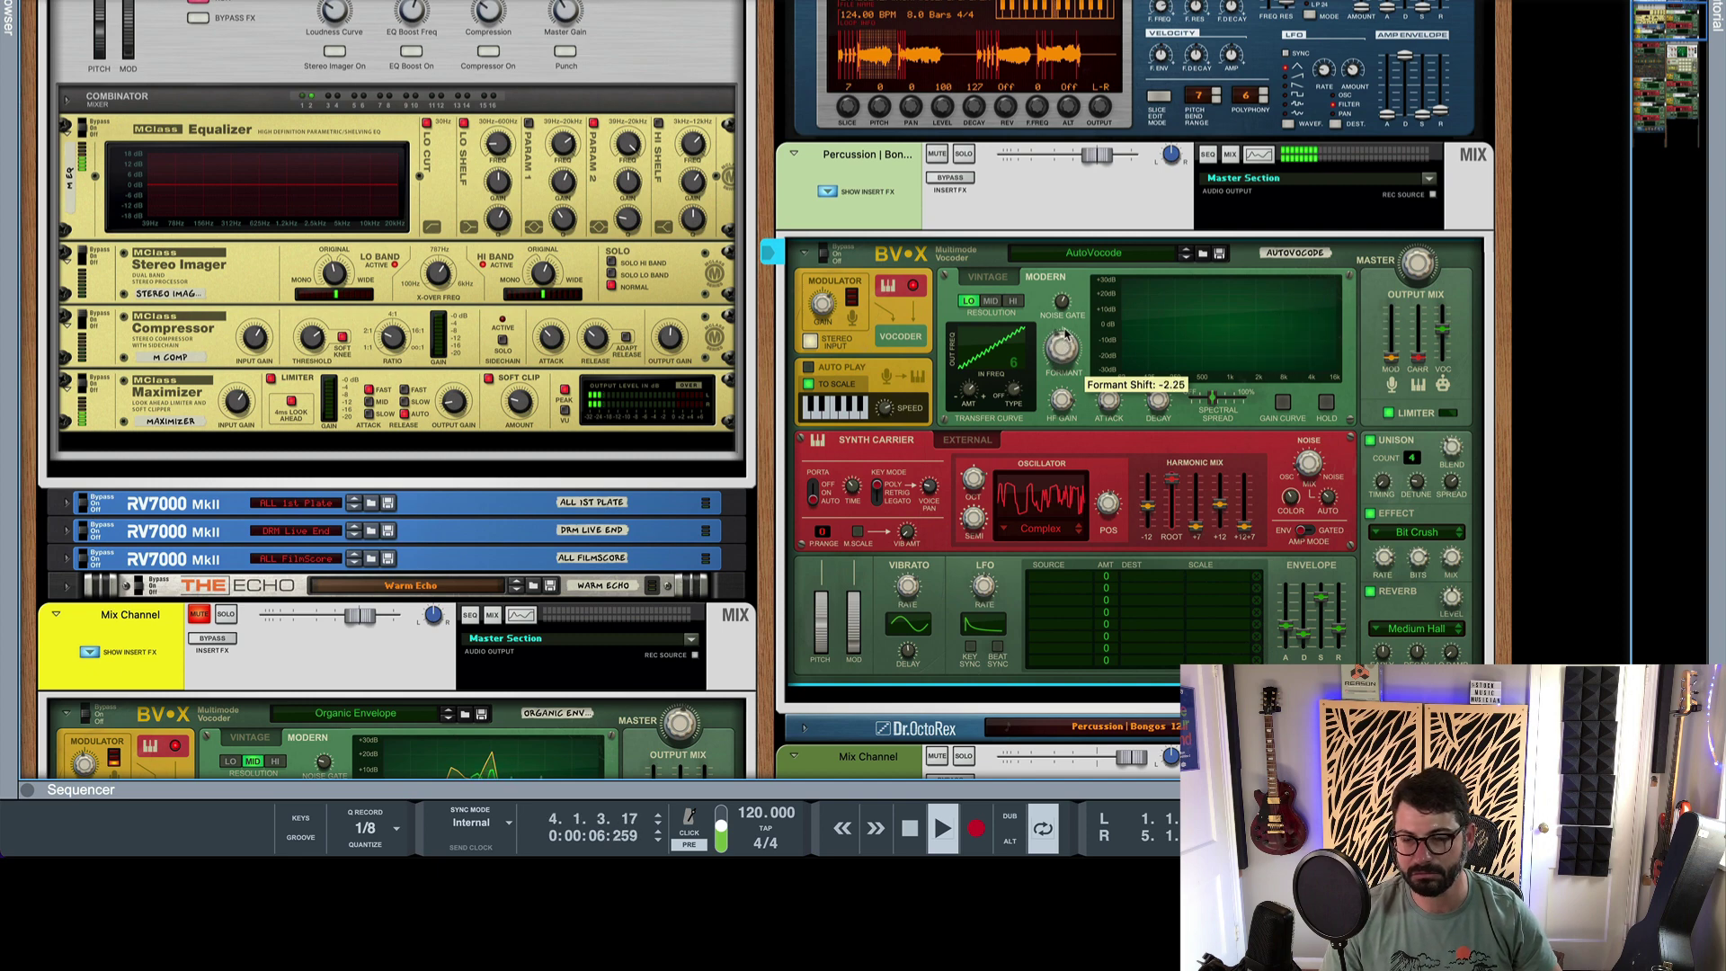
pyautogui.moveTo(1066, 333)
pyautogui.mouseDown()
pyautogui.moveTo(1076, 306)
pyautogui.moveTo(1057, 352)
pyautogui.mouseUp()
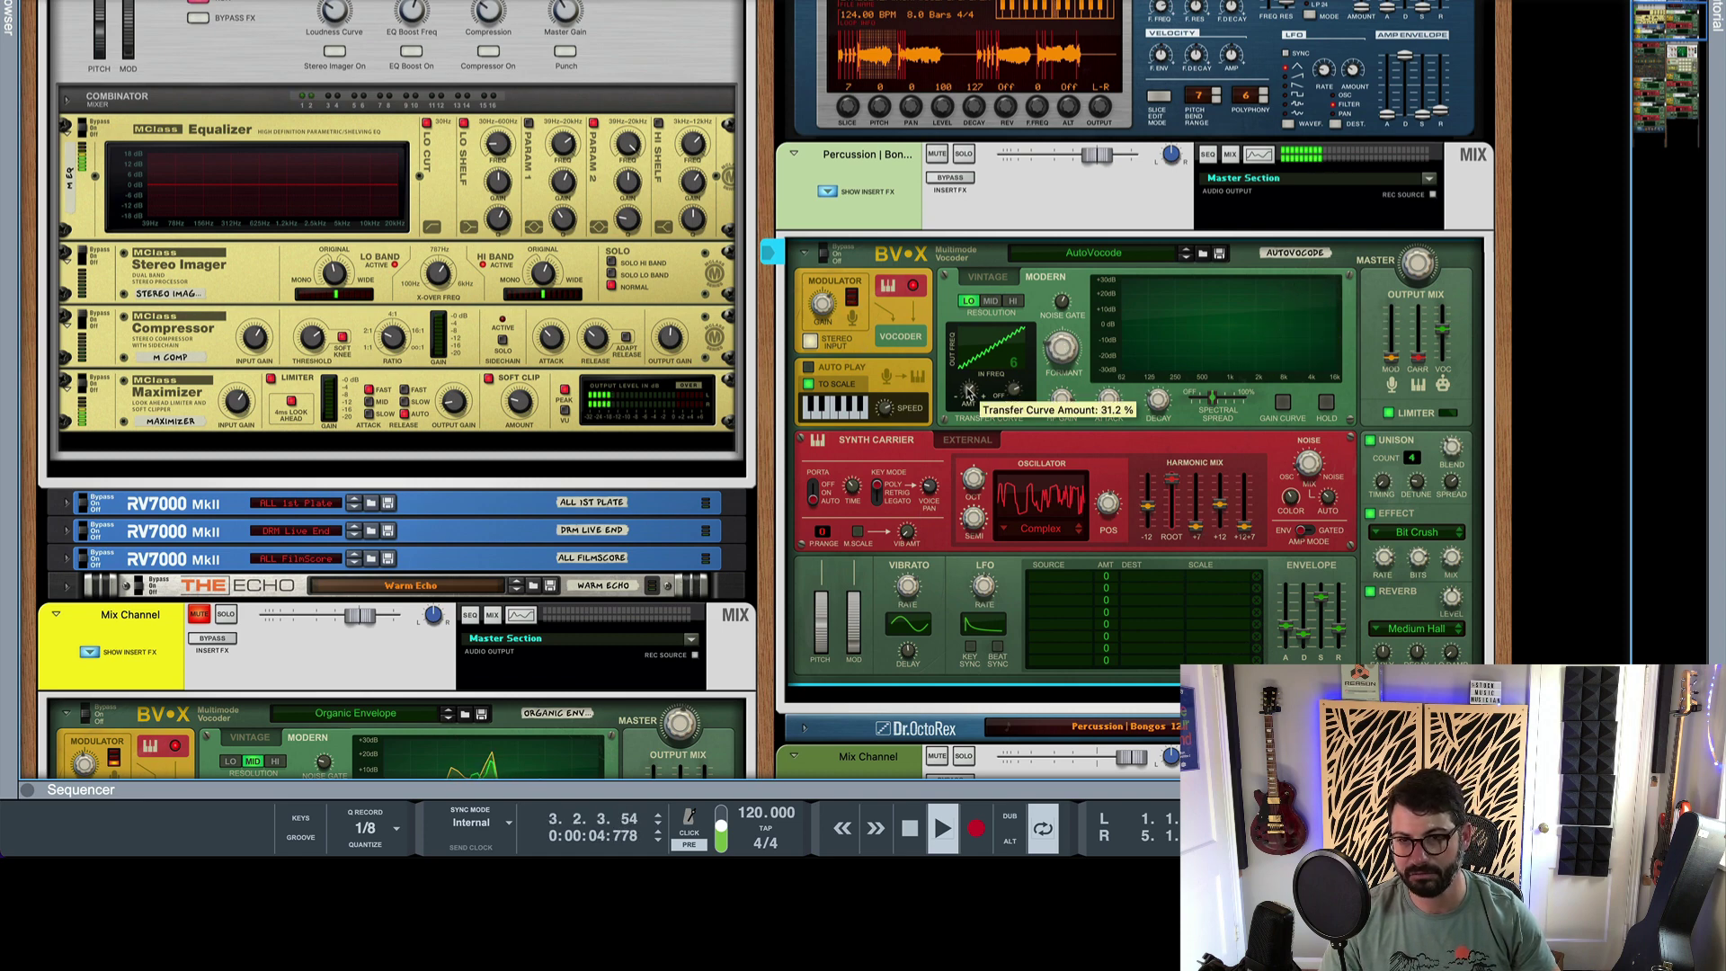
# Set the transfer curve type to 2 and audition the bongo loop with the high frequency gain and attack controls.
pyautogui.moveTo(968, 392); pyautogui.dragTo(1003, 427)
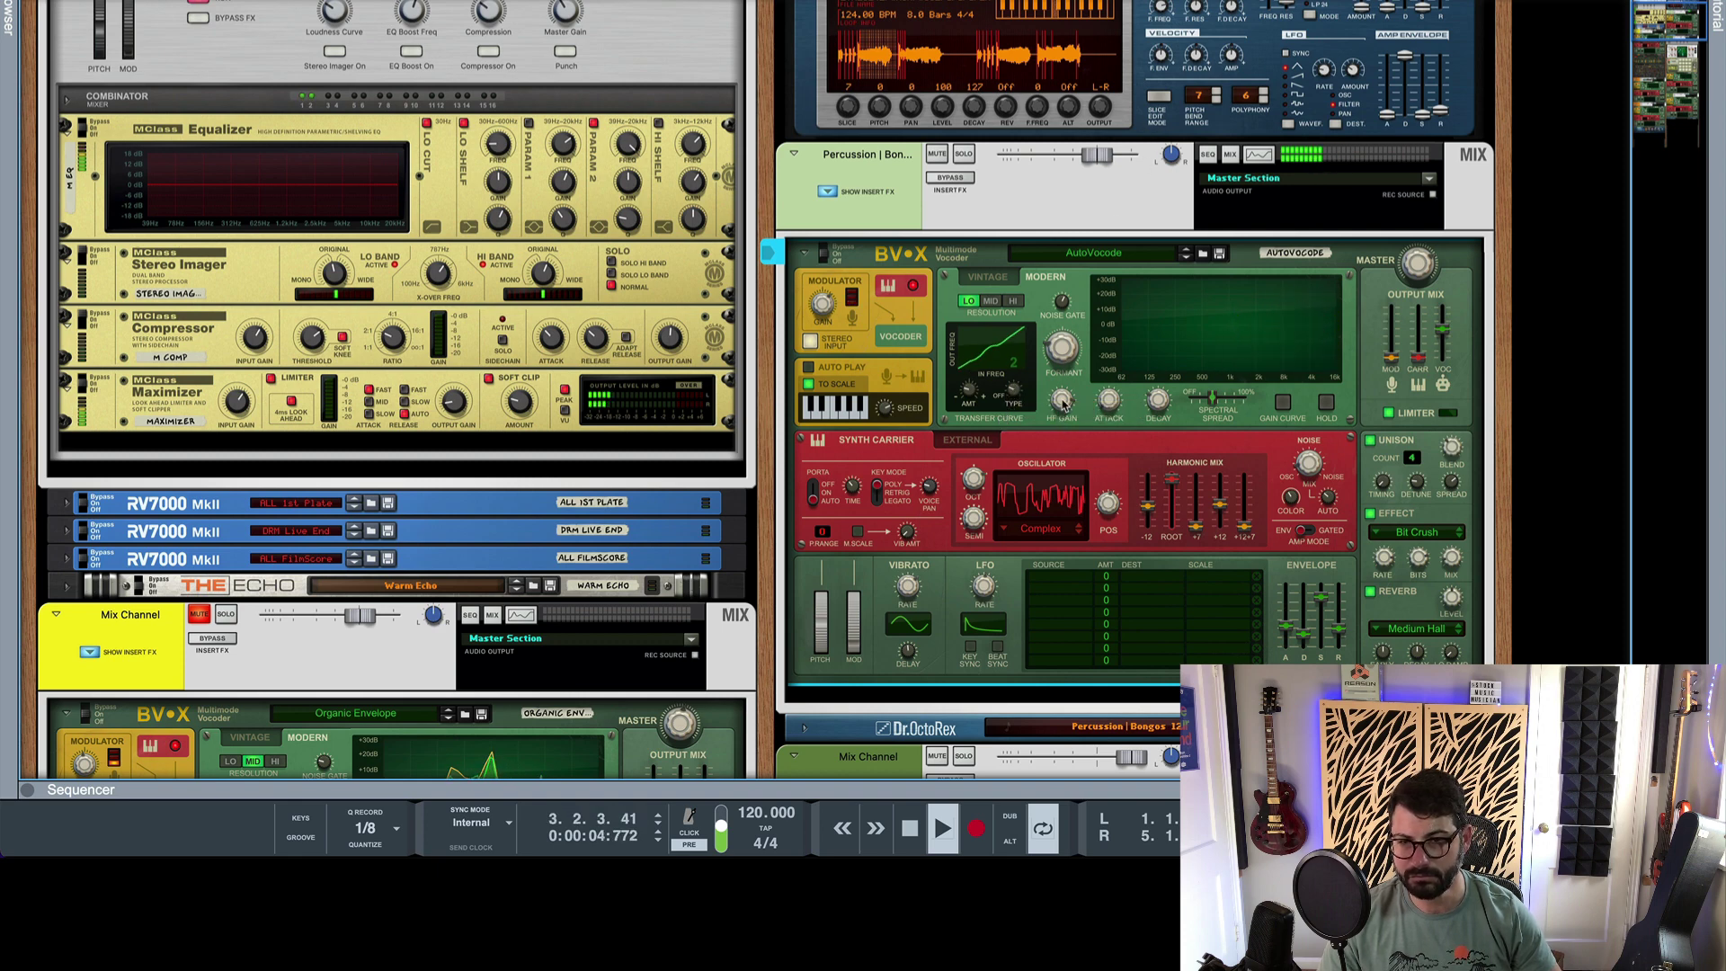
pyautogui.press('space')
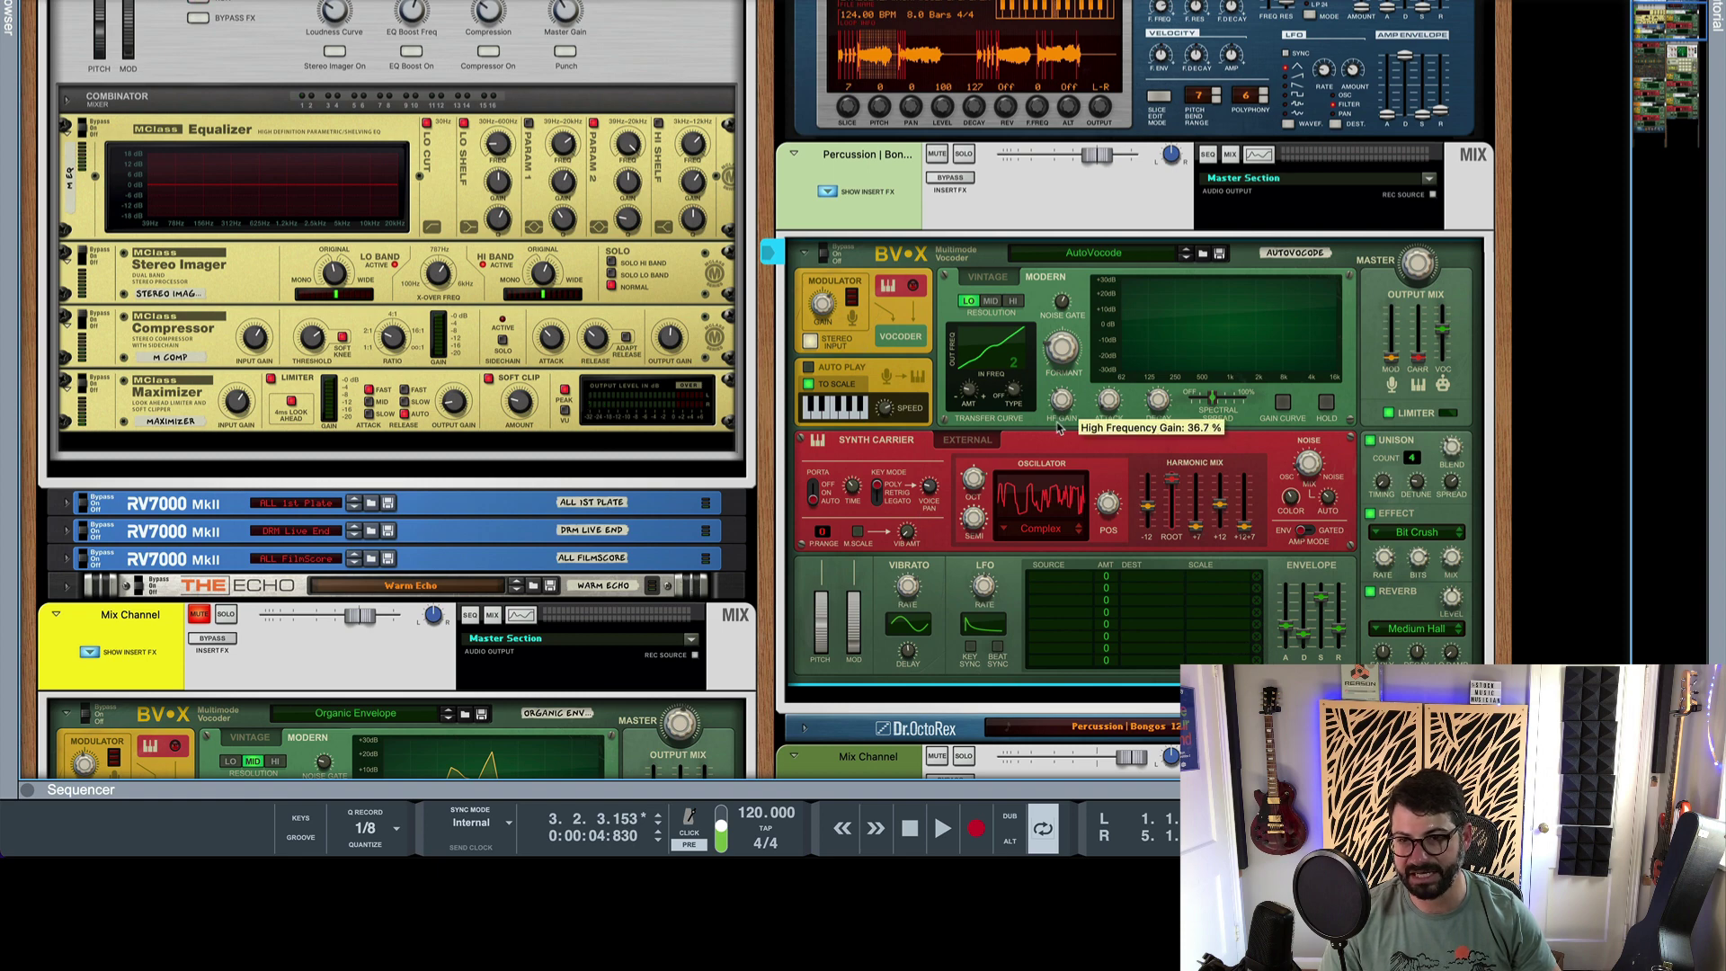
pyautogui.press('space')
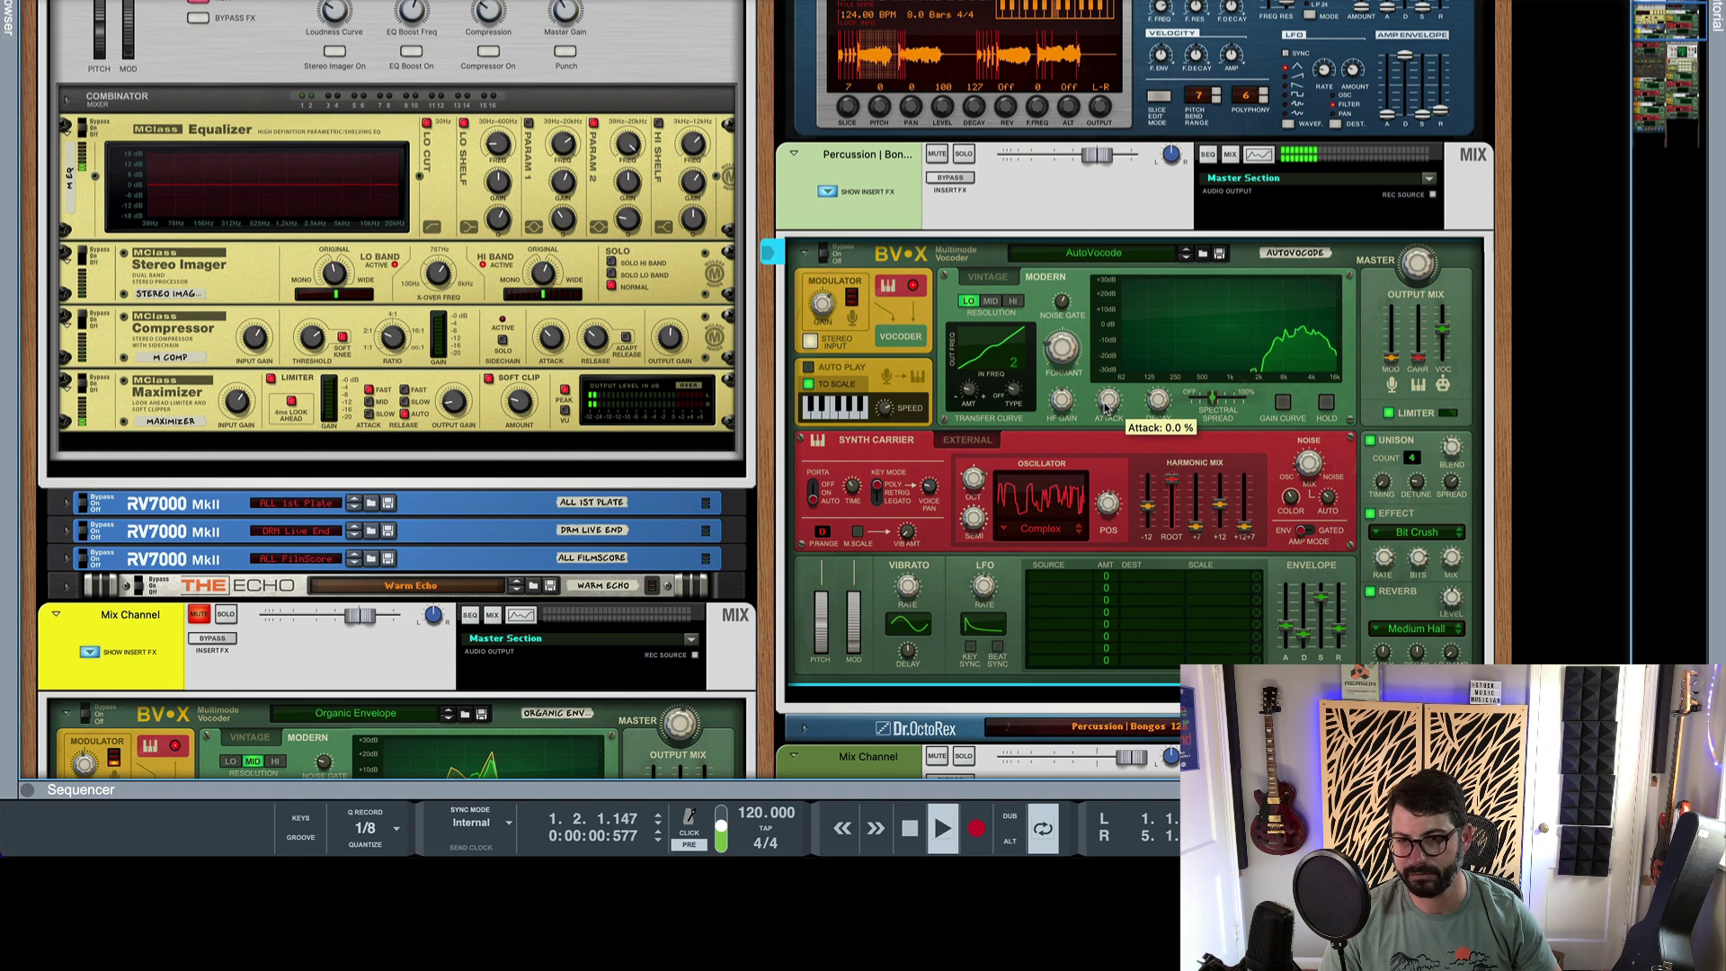
pyautogui.press('space')
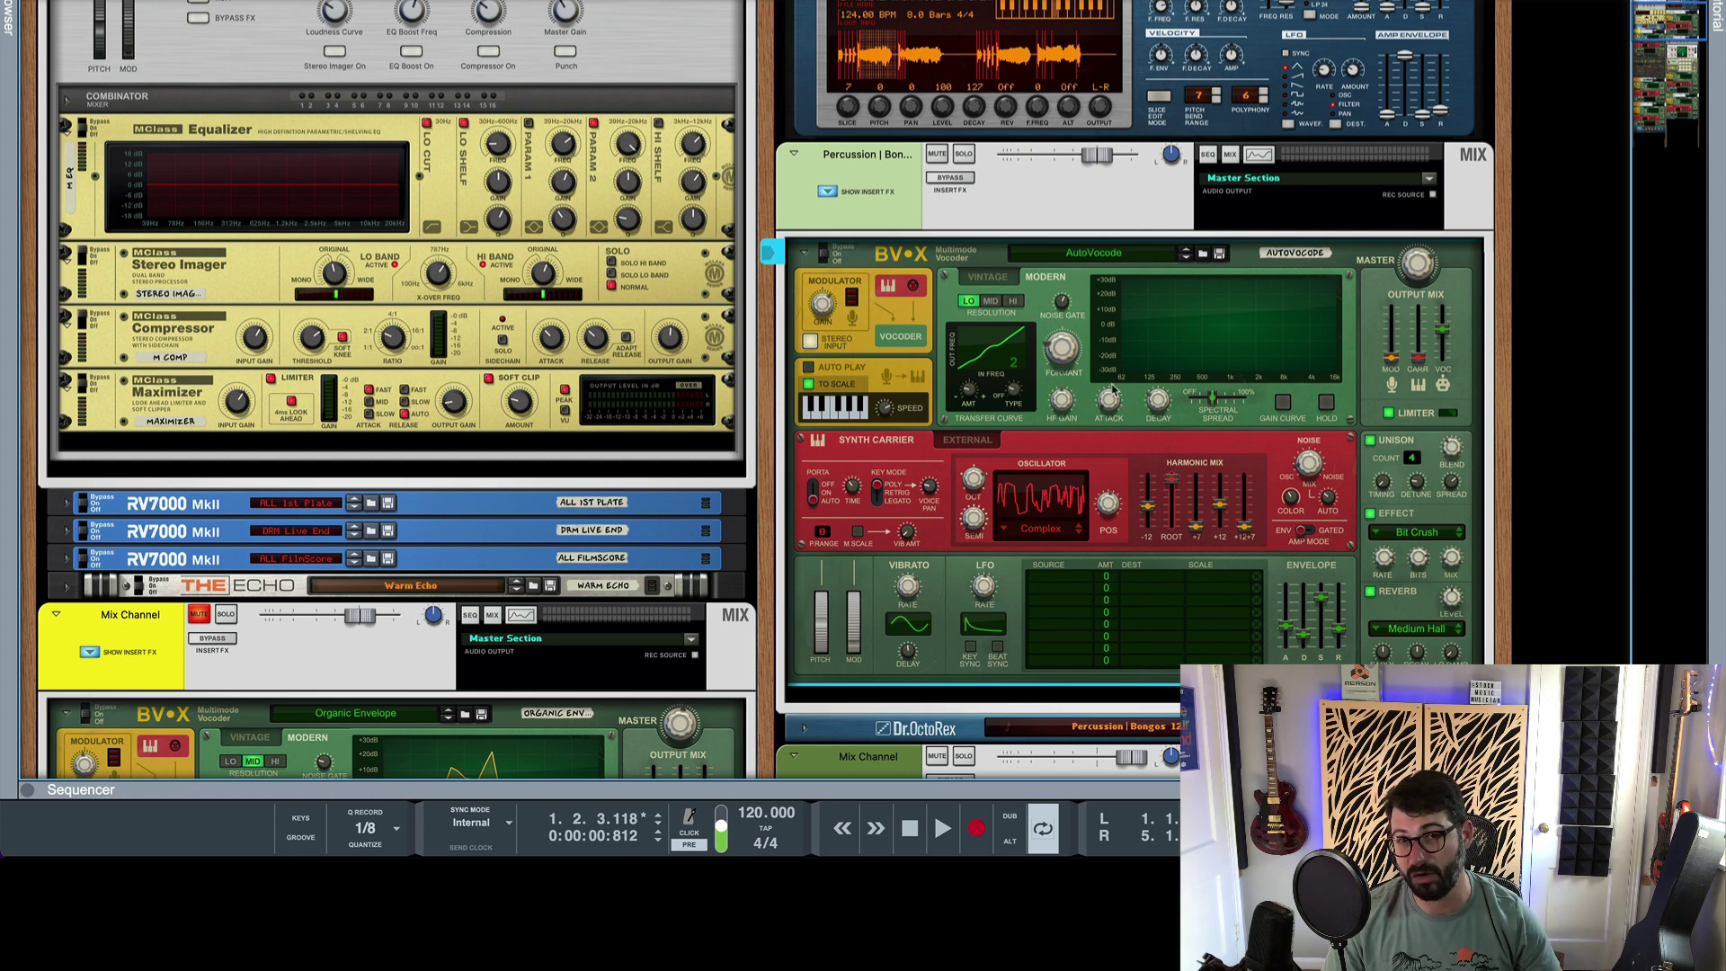
# Raise the vocoder's spectral spread to 100 %, audition the bongo loop, and lower the spread again.
pyautogui.press('space')
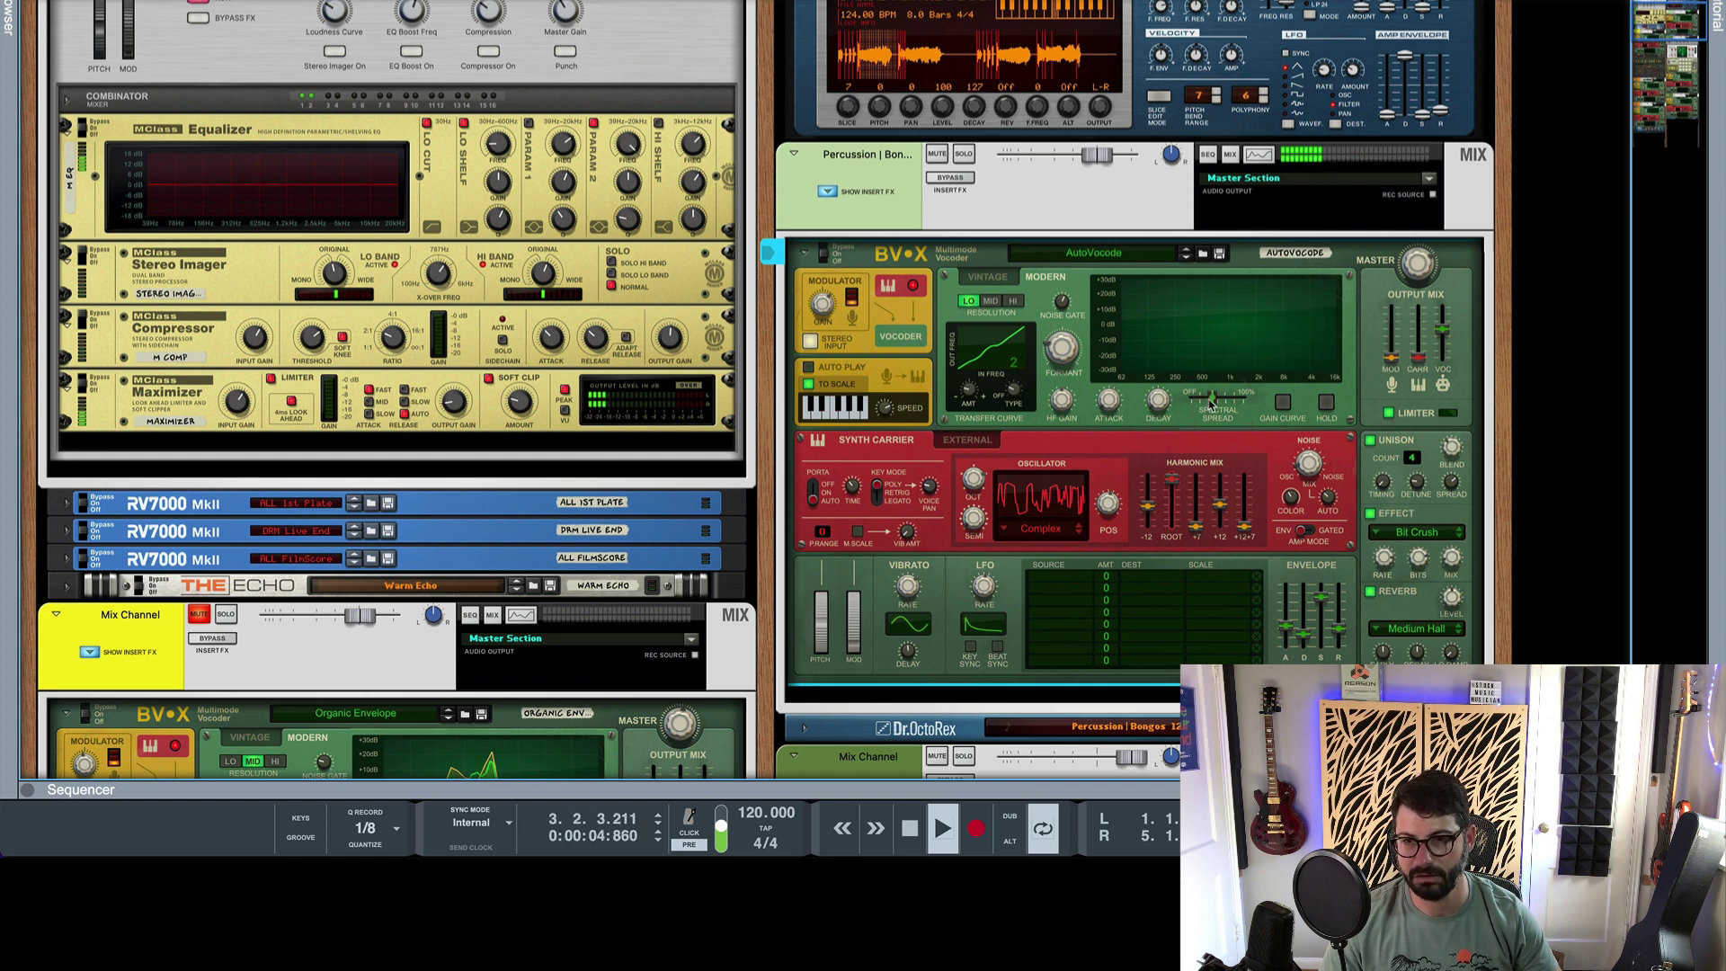
pyautogui.moveTo(1211, 402); pyautogui.dragTo(1248, 406)
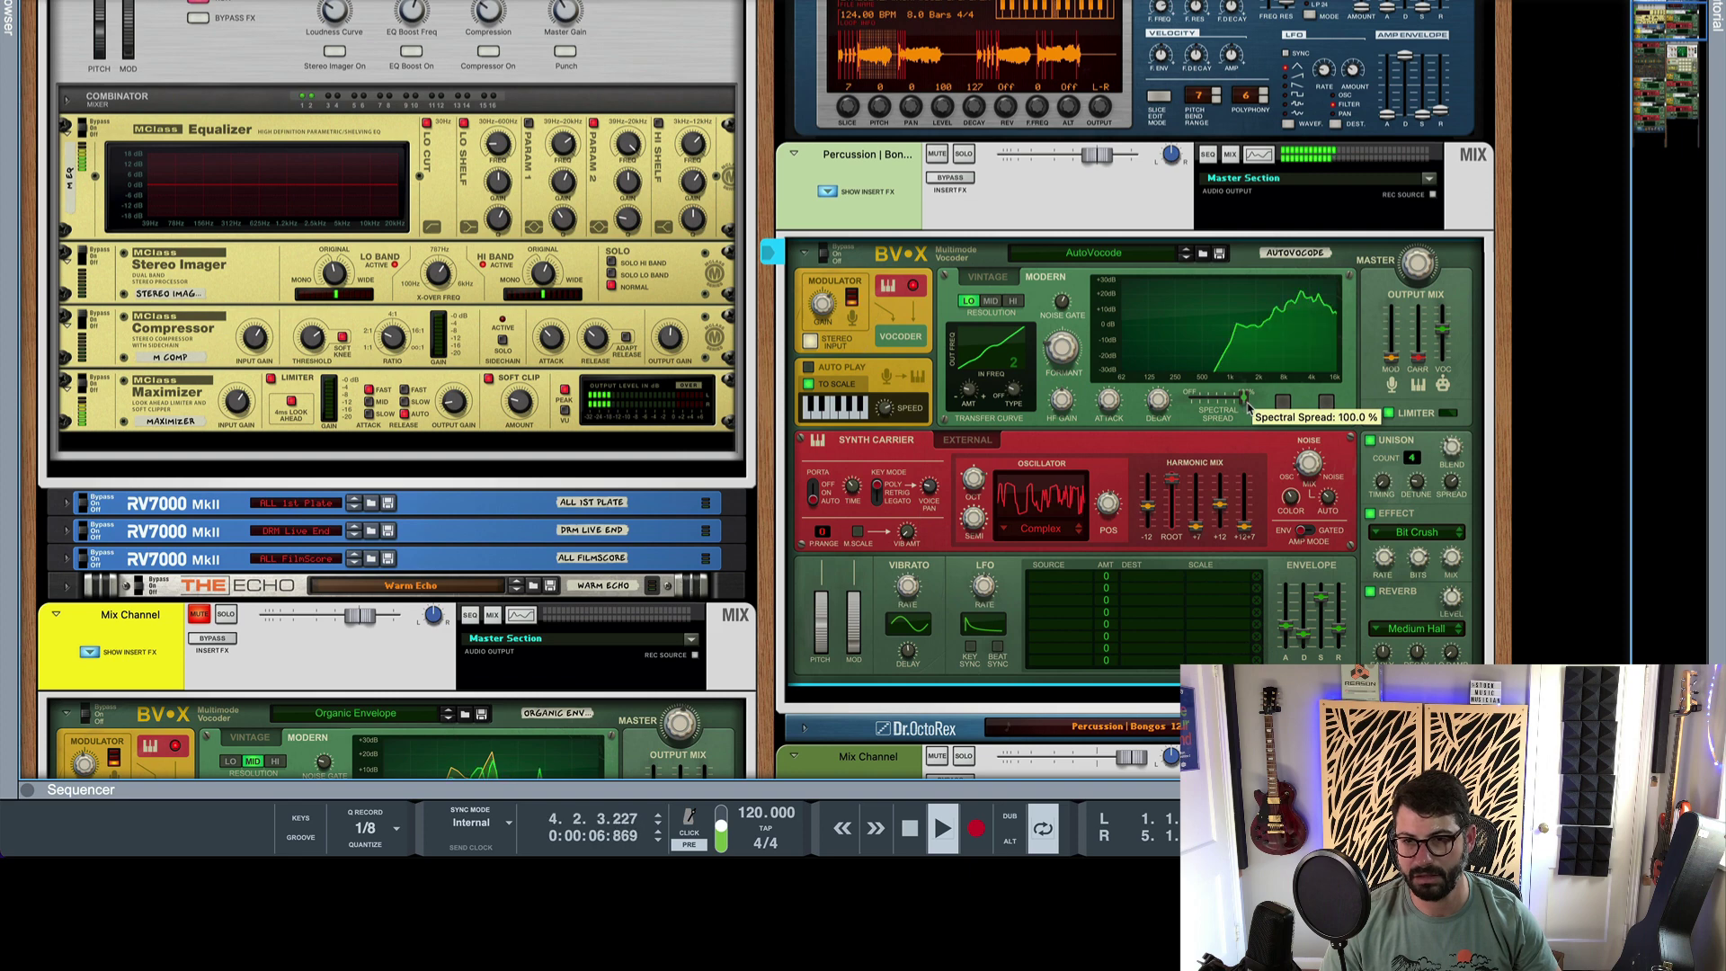
pyautogui.press('space')
pyautogui.moveTo(1246, 405)
pyautogui.mouseDown()
pyautogui.moveTo(1143, 414)
pyautogui.moveTo(1254, 409)
pyautogui.mouseUp()
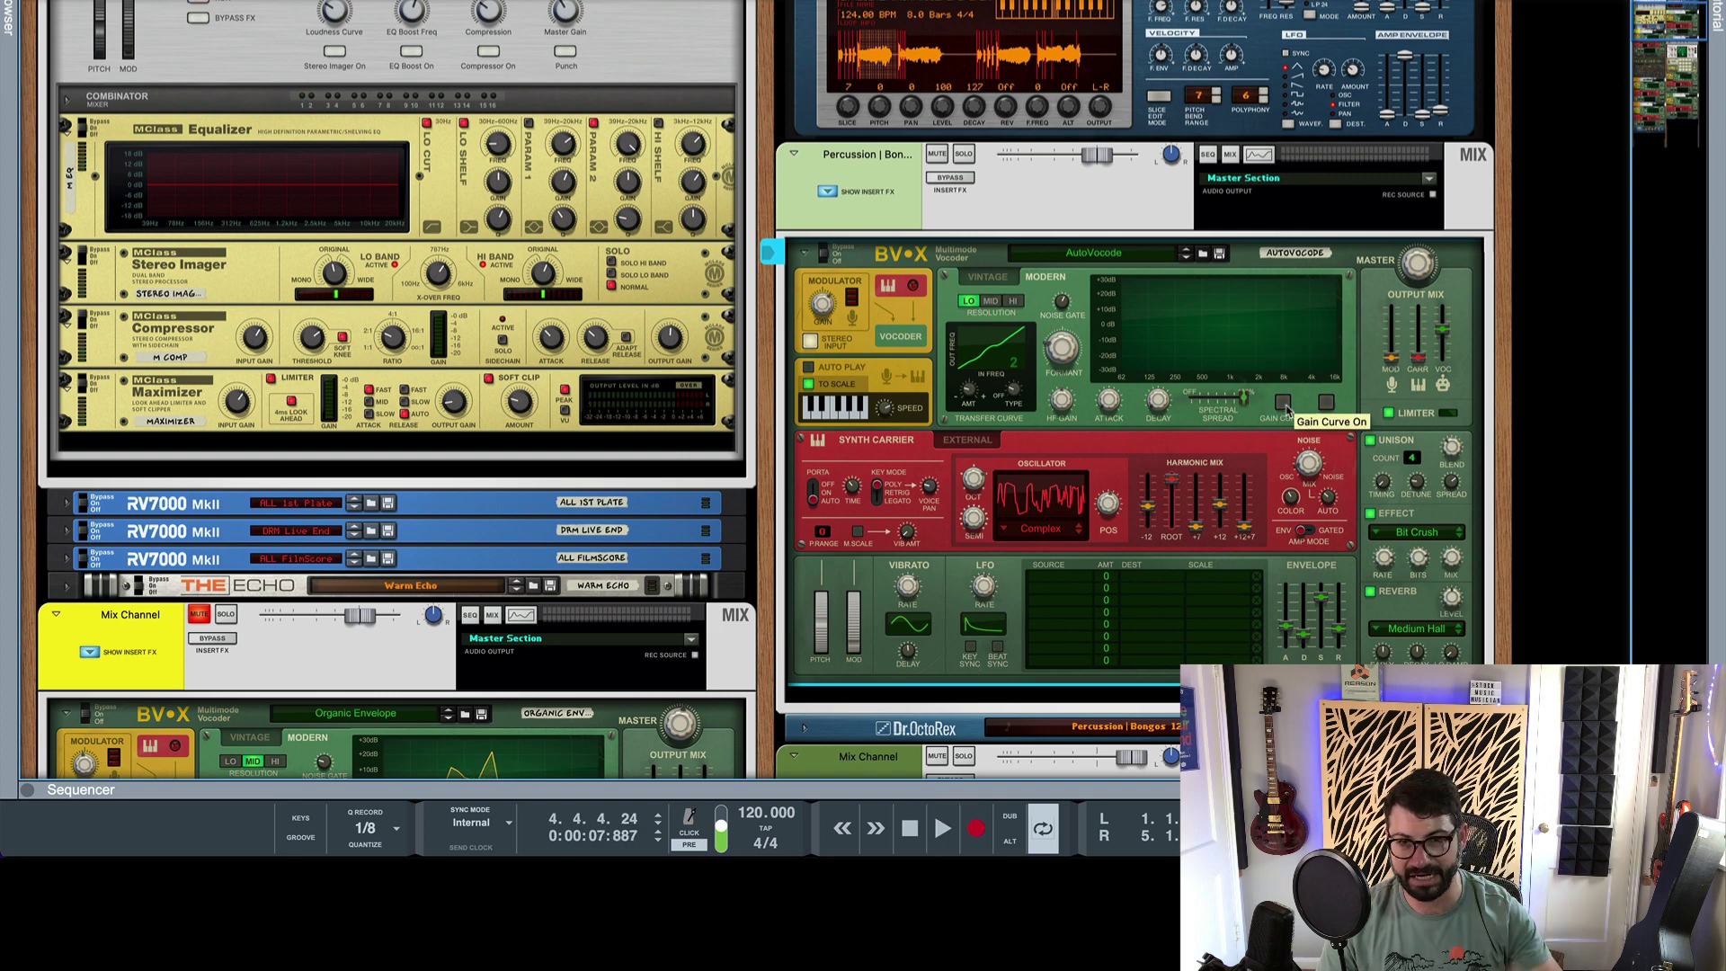
pyautogui.press('space')
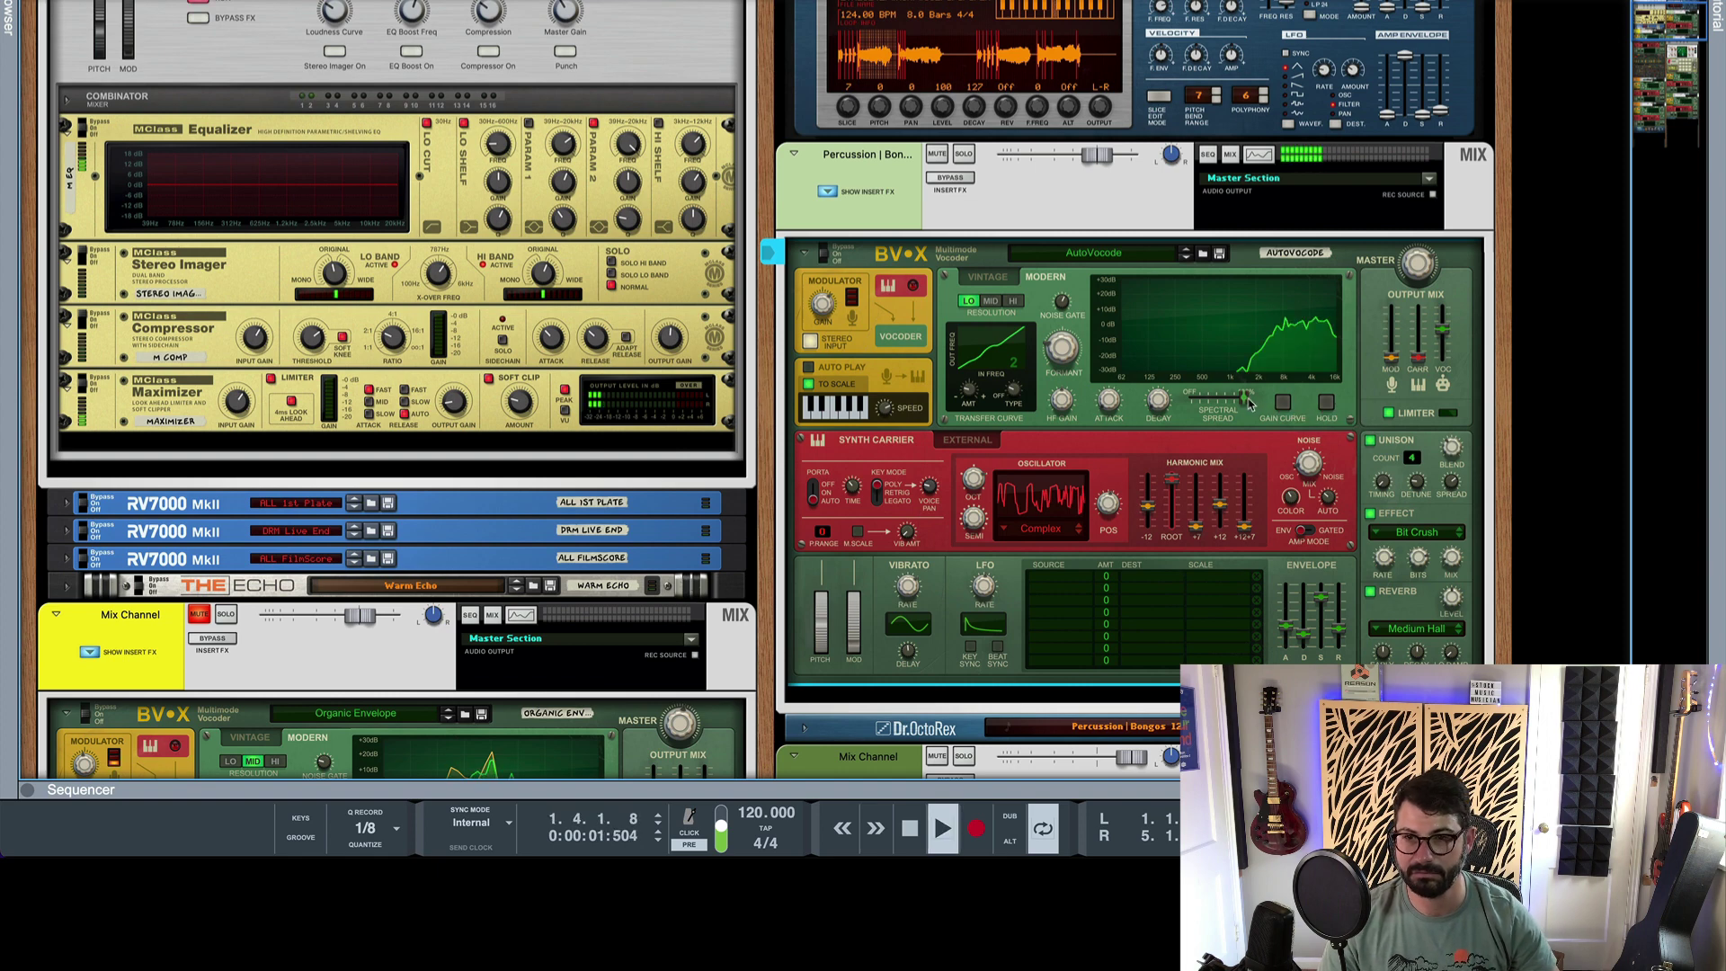
pyautogui.press('space')
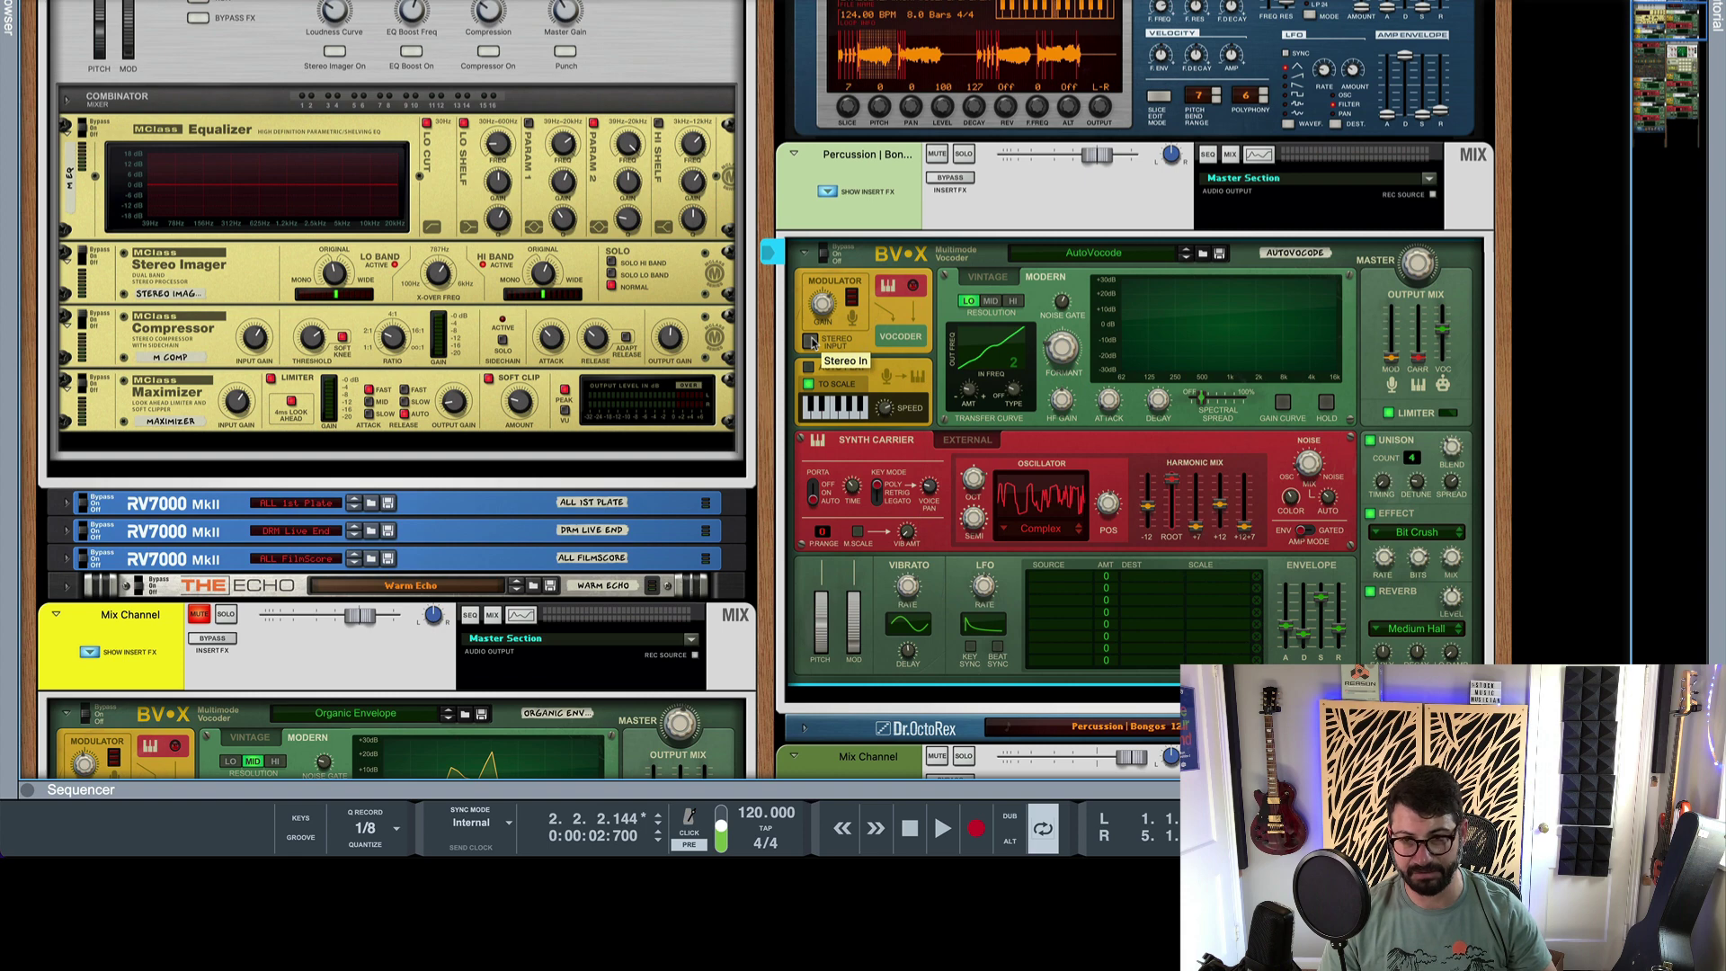
# Switch on the modulator's stereo input, the gain curve and Hold, and play the bongo loop briefly.
pyautogui.click(810, 341)
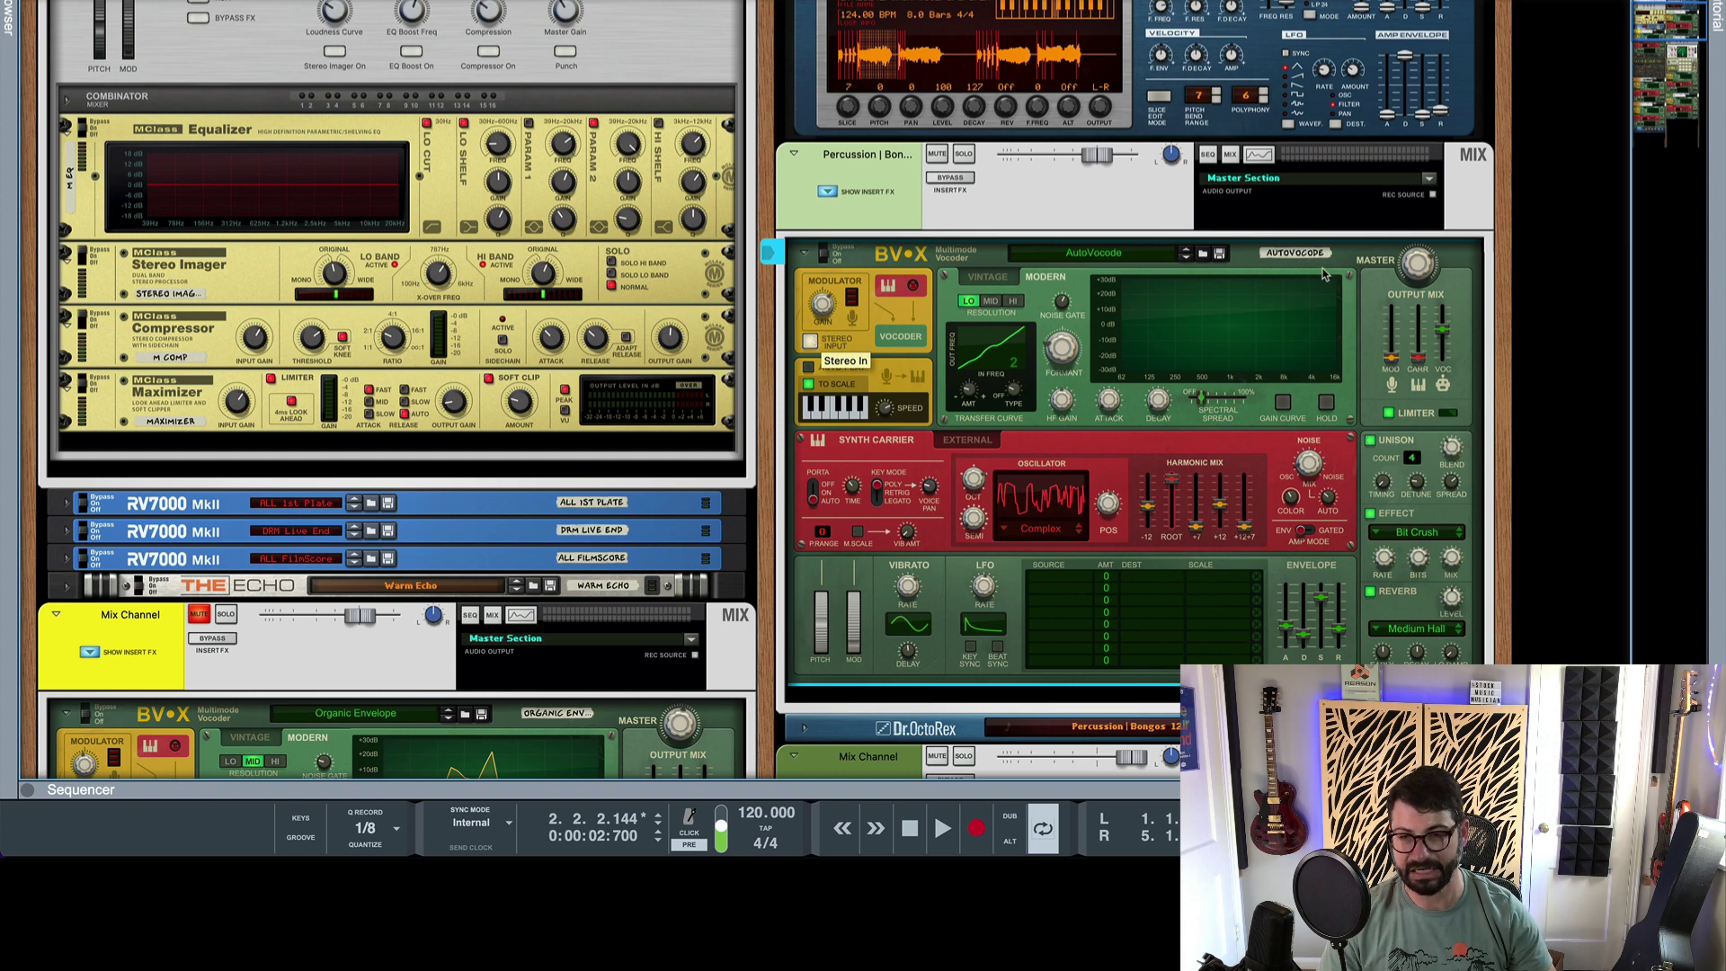
pyautogui.click(1280, 402)
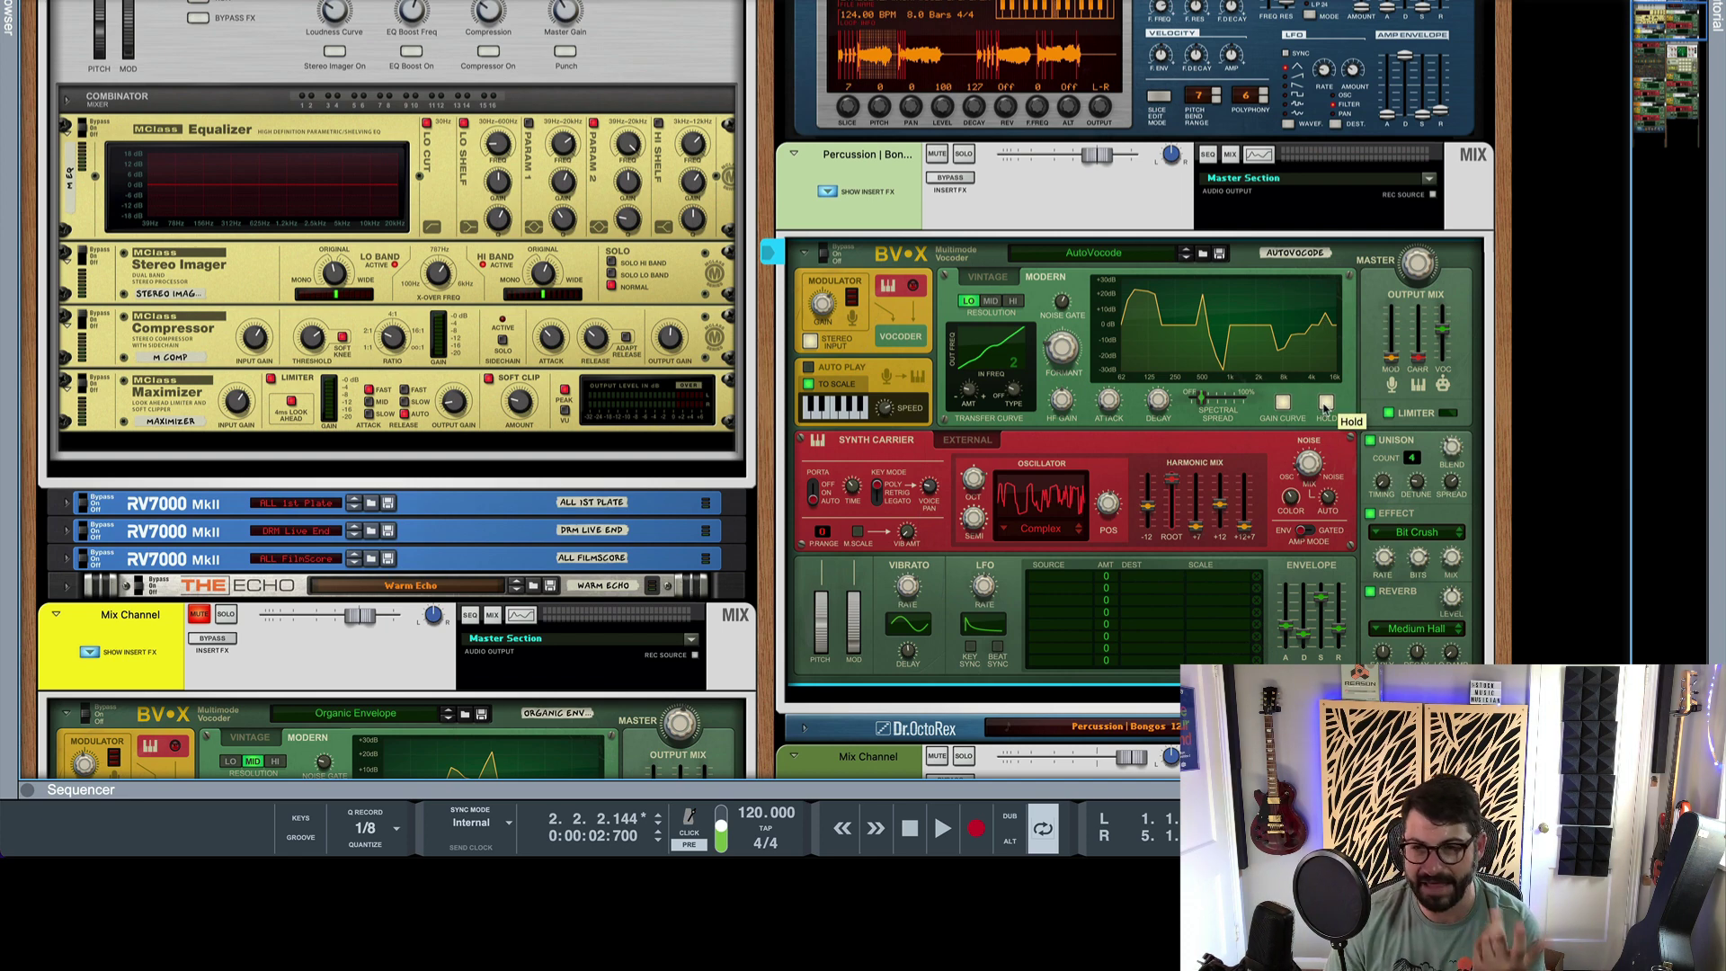
pyautogui.press('space')
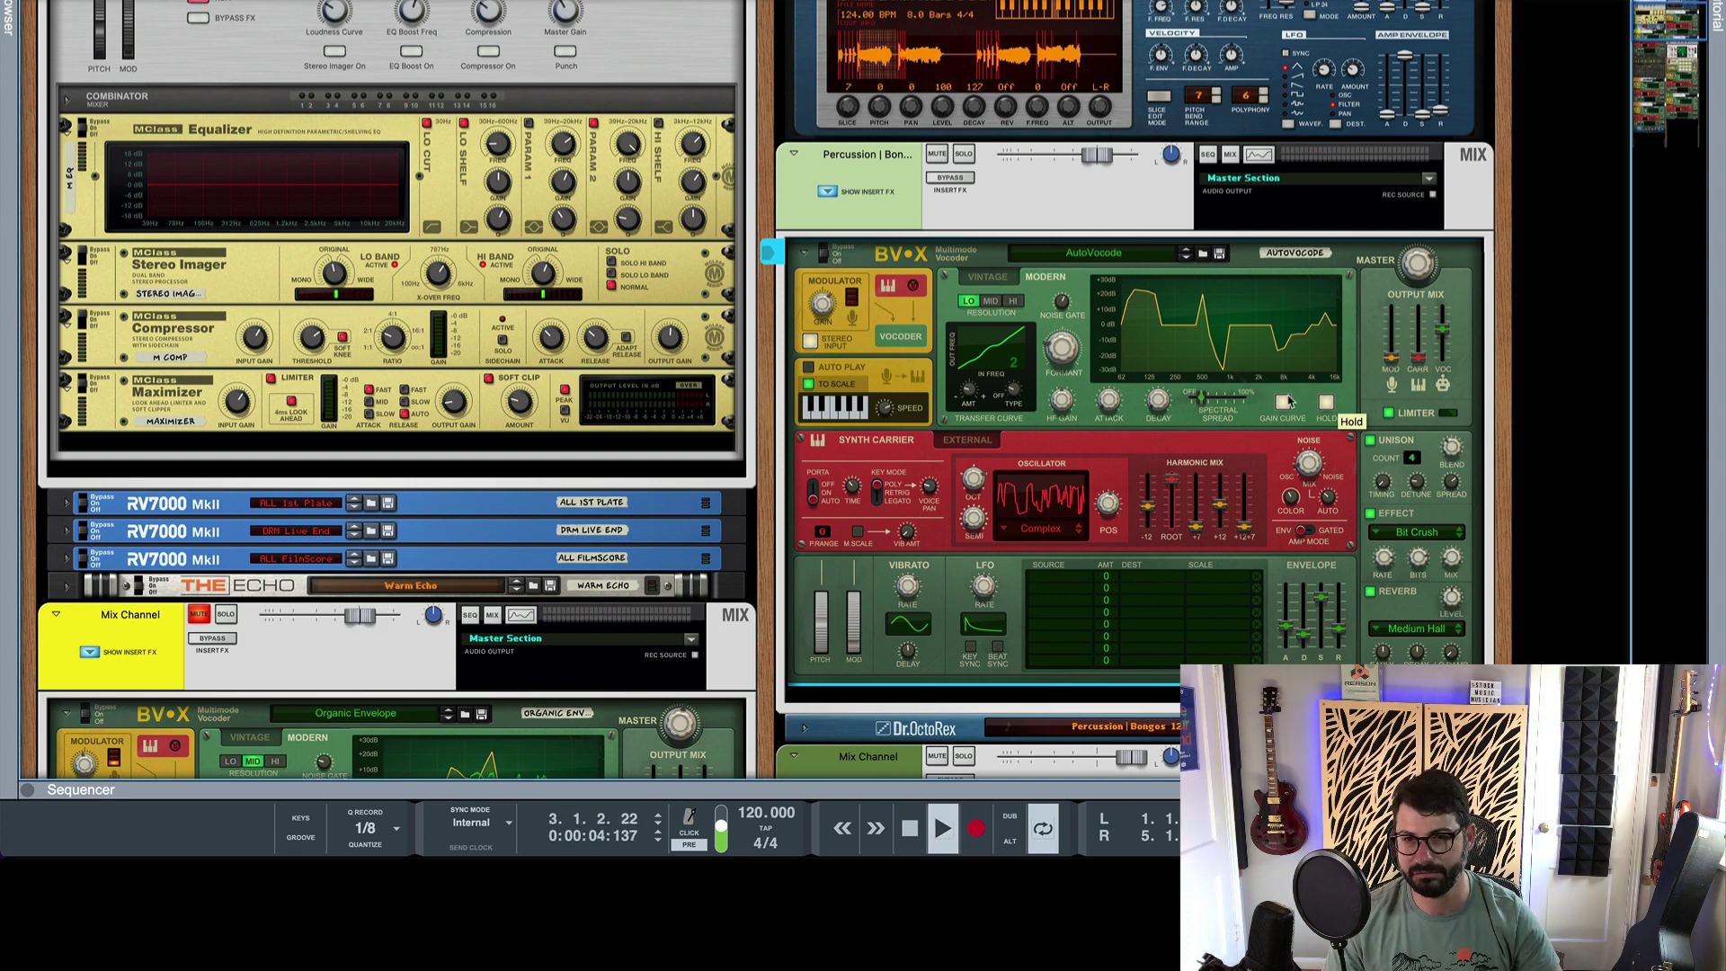
pyautogui.press('space')
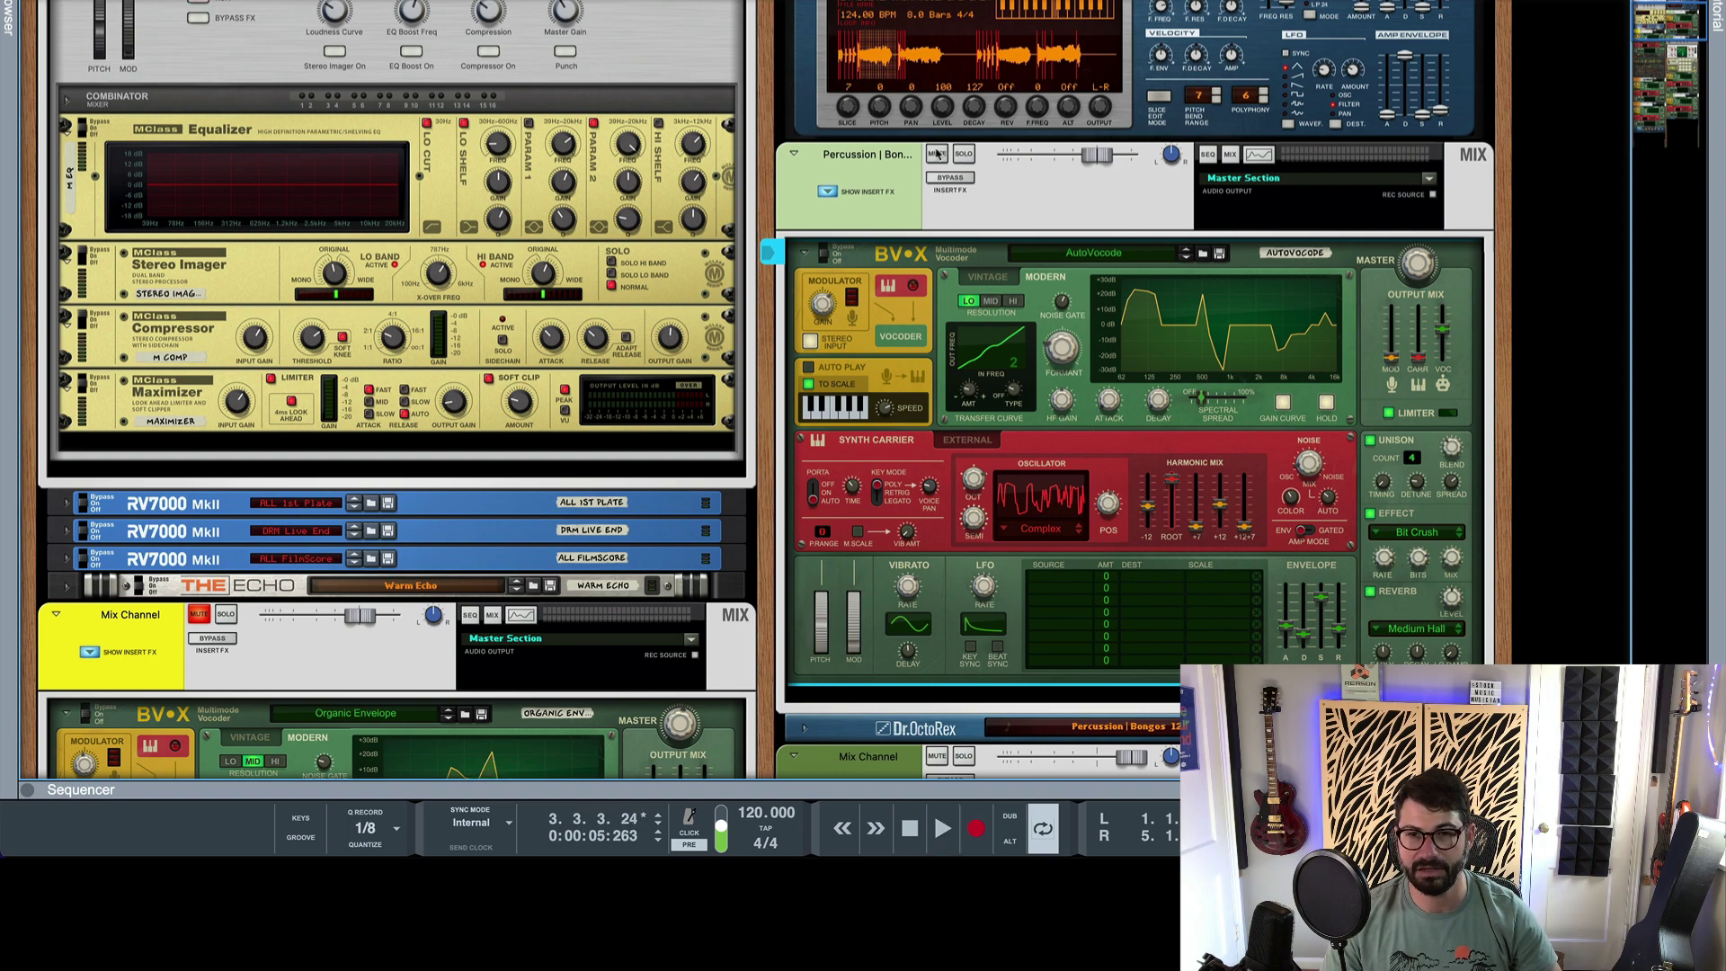
# Mute the Percussion Bongos mix channel, solo the Organic Envelope vocoder's mix channel, and start playback.
pyautogui.click(936, 154)
pyautogui.scroll(-10, 386, 467)
pyautogui.scroll(5, 291, 423)
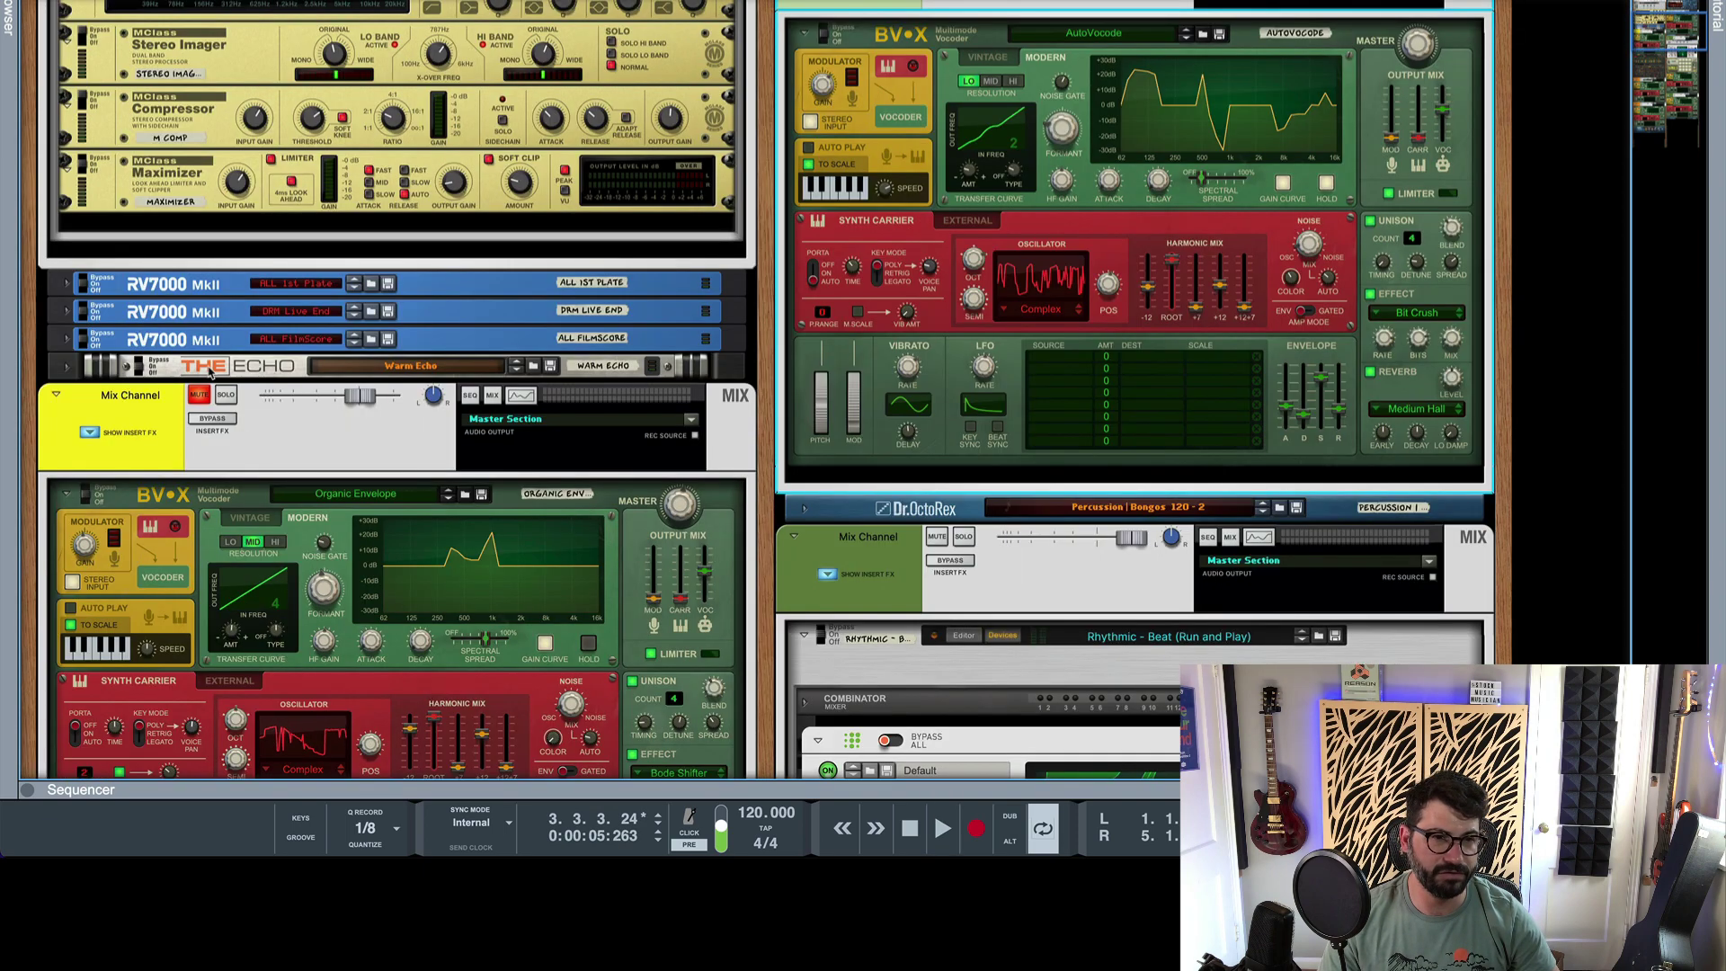
pyautogui.click(225, 395)
pyautogui.scroll(-7, 318, 406)
pyautogui.press('space')
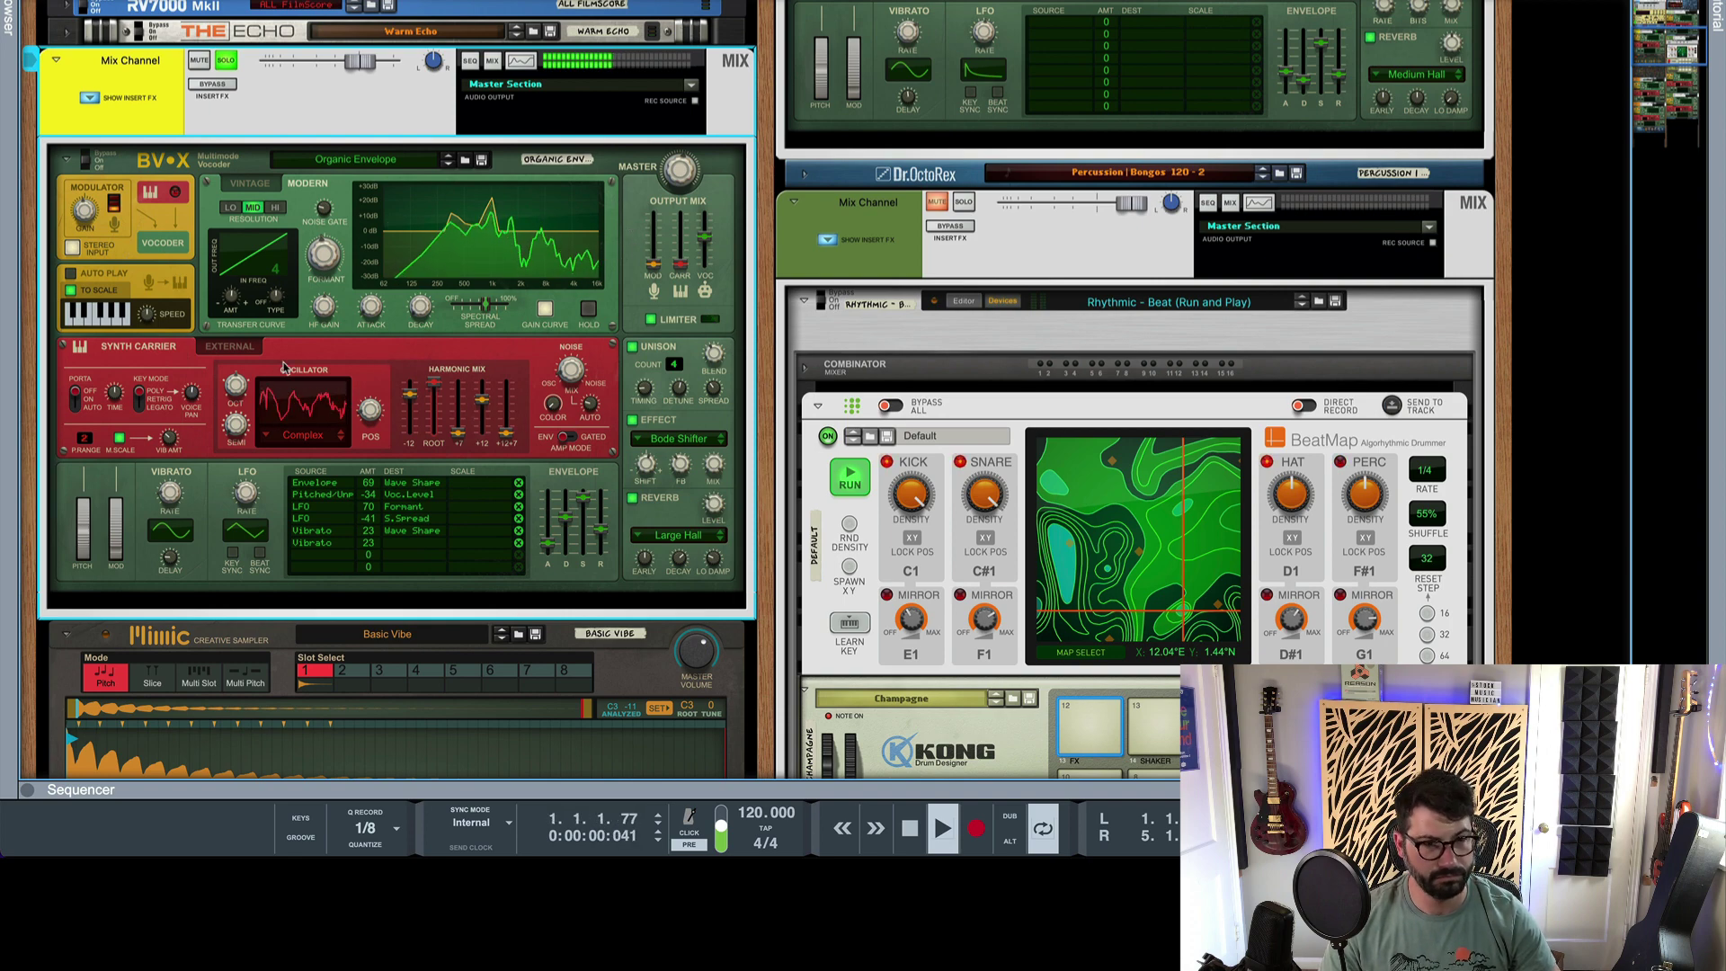
# Switch the Organic Envelope vocoder to Vintage and audition the filter bands at a count of 5, then at a much higher count.
pyautogui.click(266, 184)
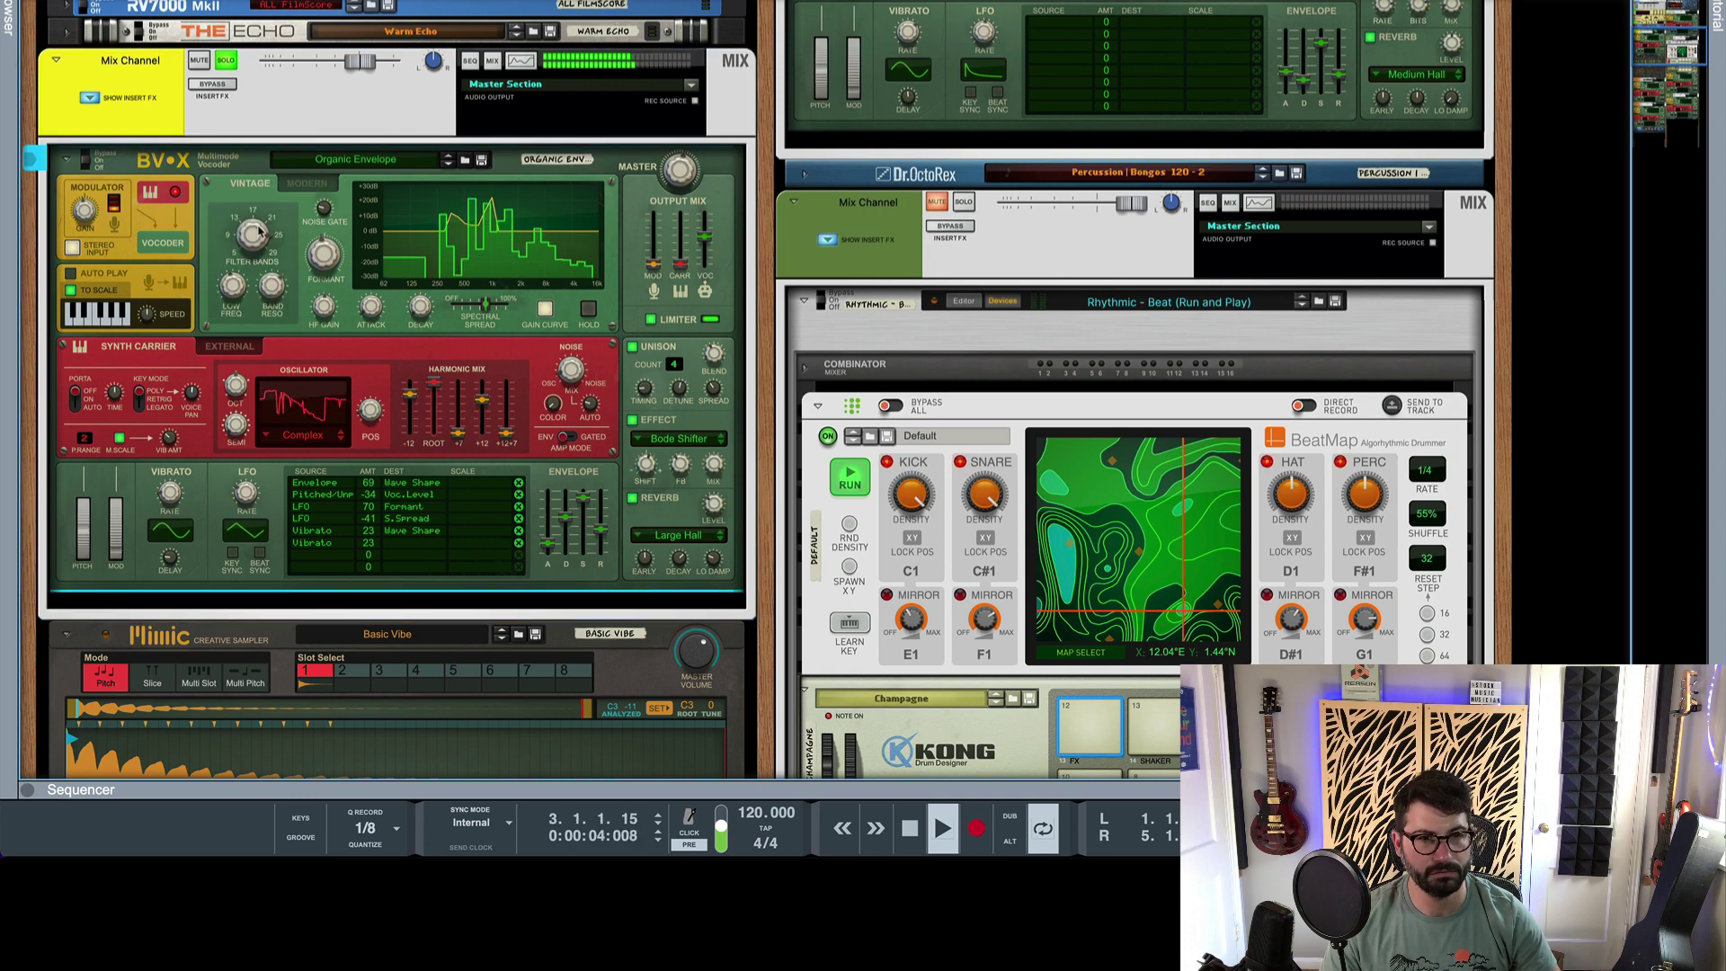
pyautogui.press('space')
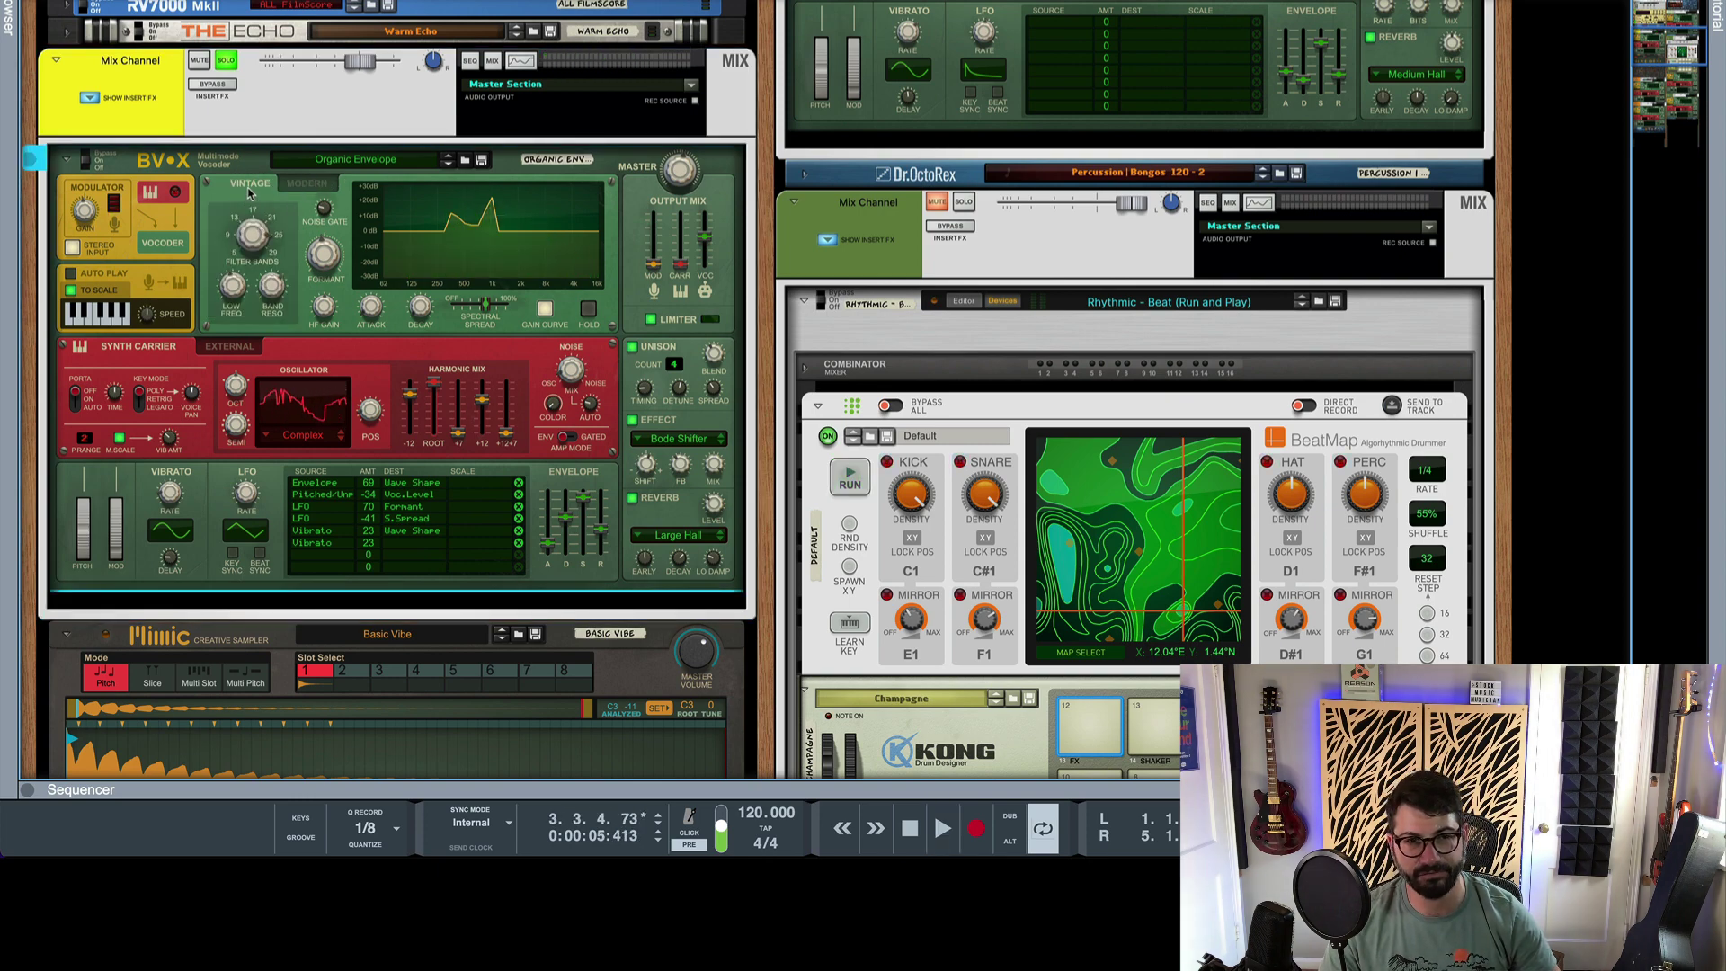
pyautogui.press('space')
pyautogui.moveTo(252, 234)
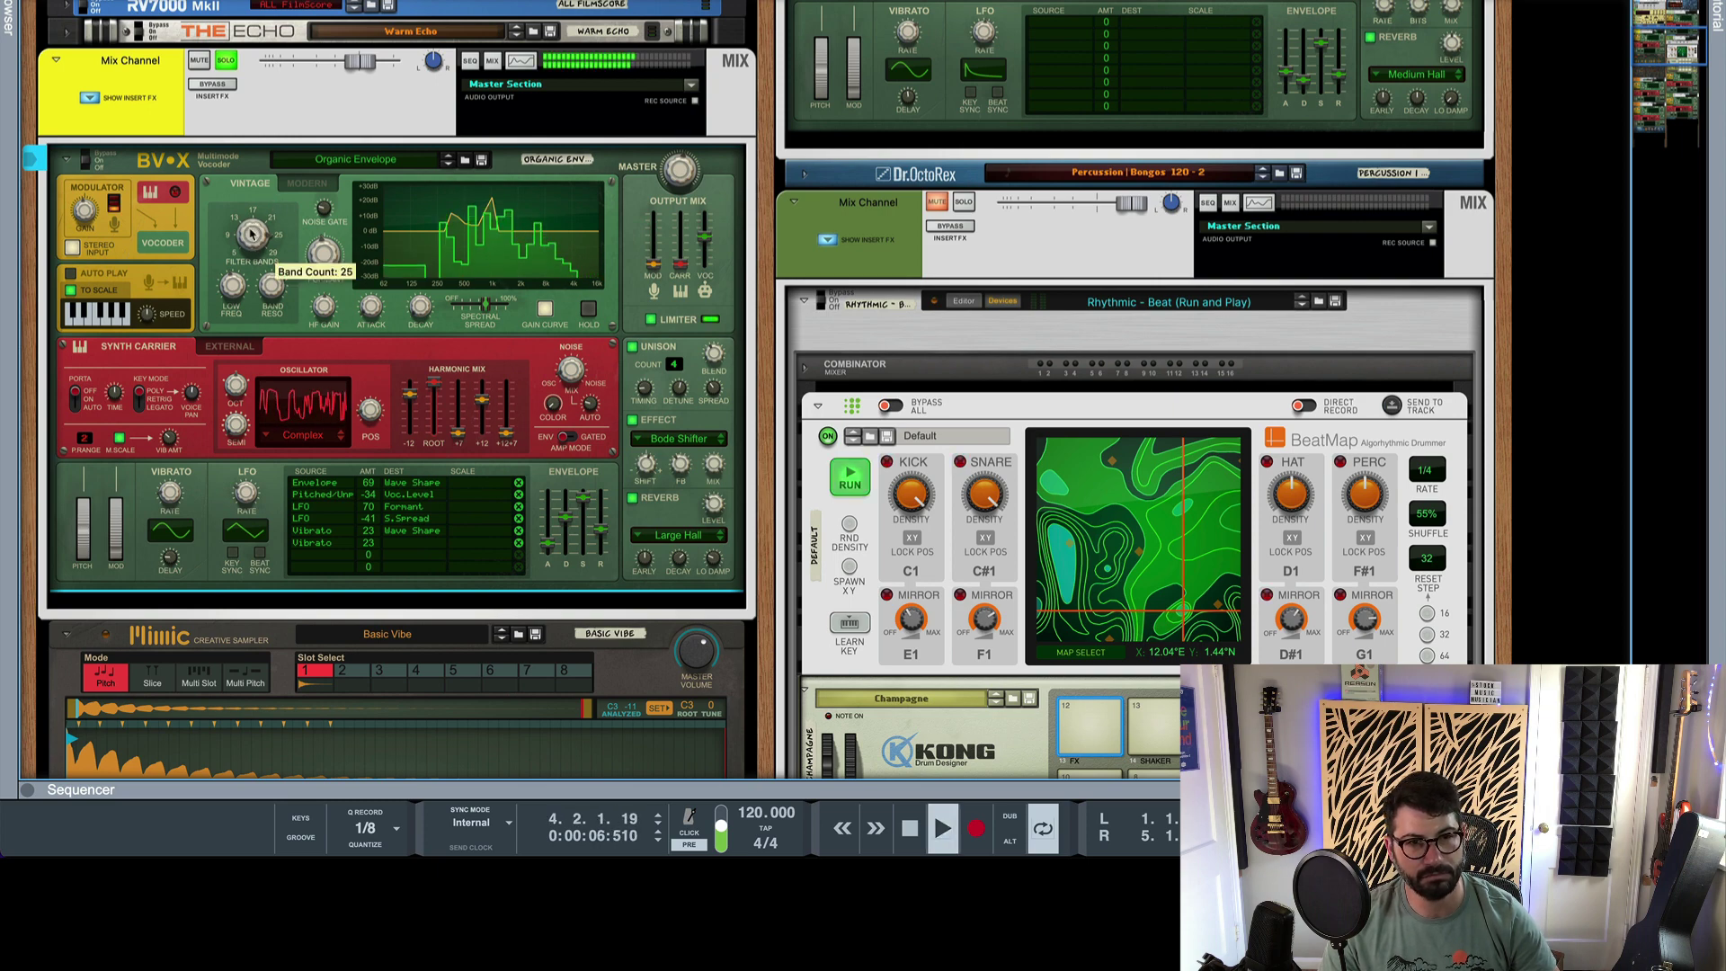
pyautogui.moveTo(250, 243); pyautogui.dragTo(249, 277)
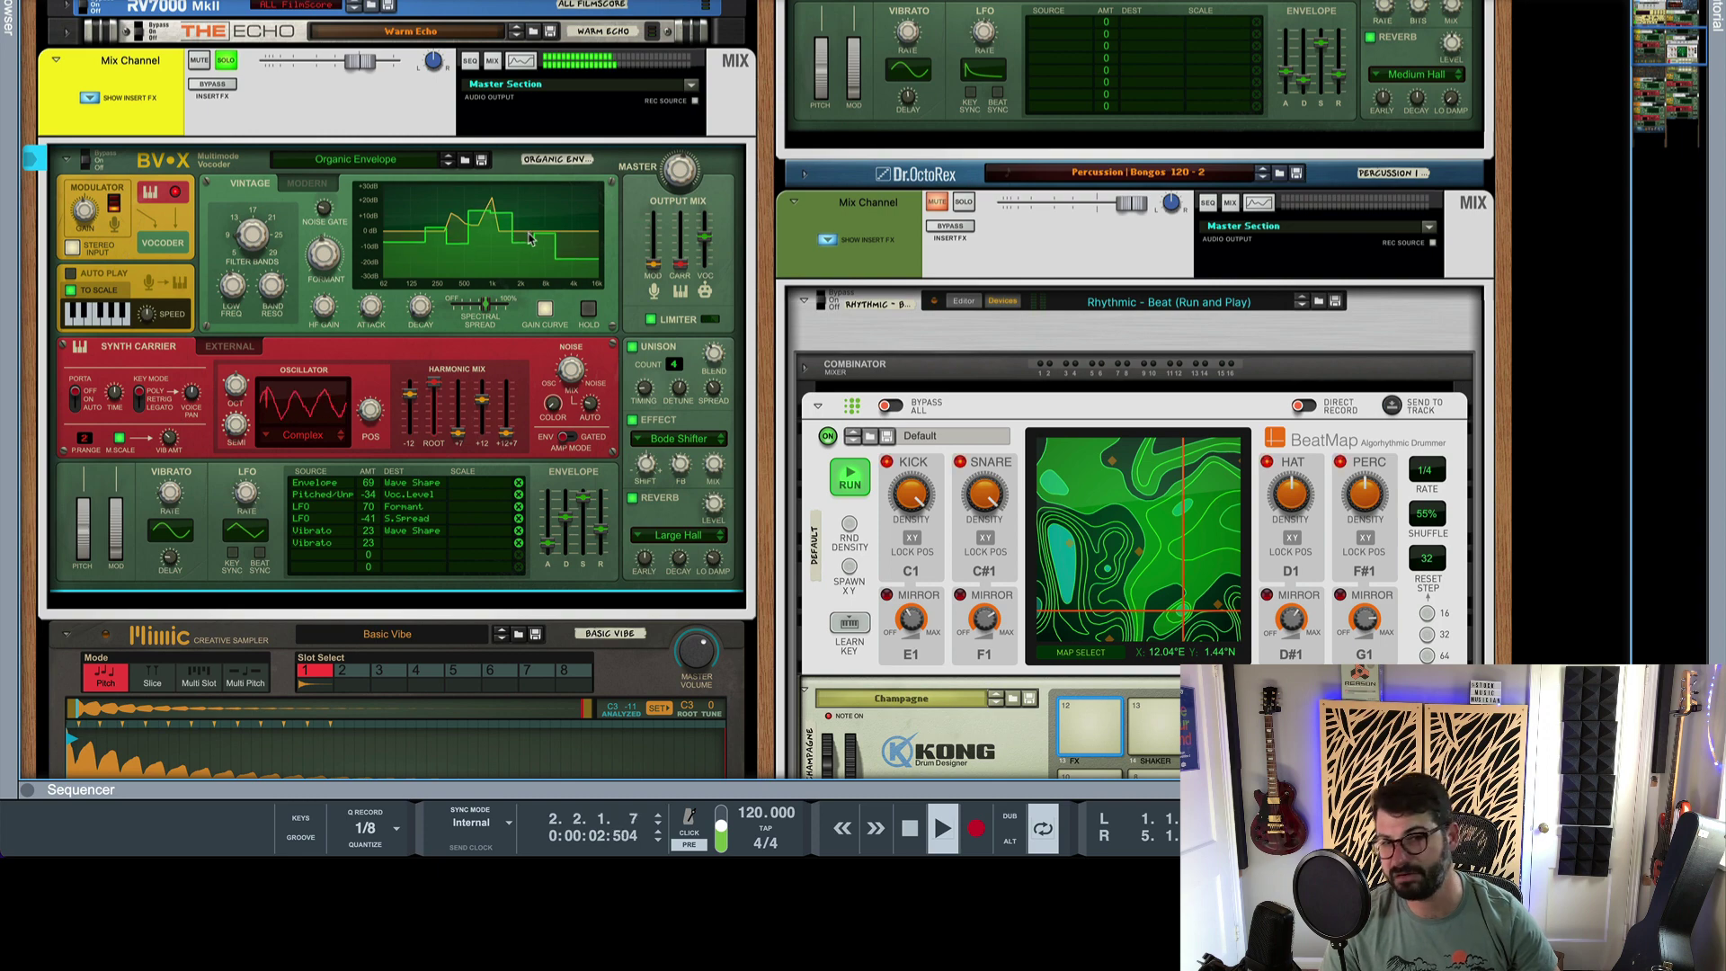
pyautogui.moveTo(249, 256)
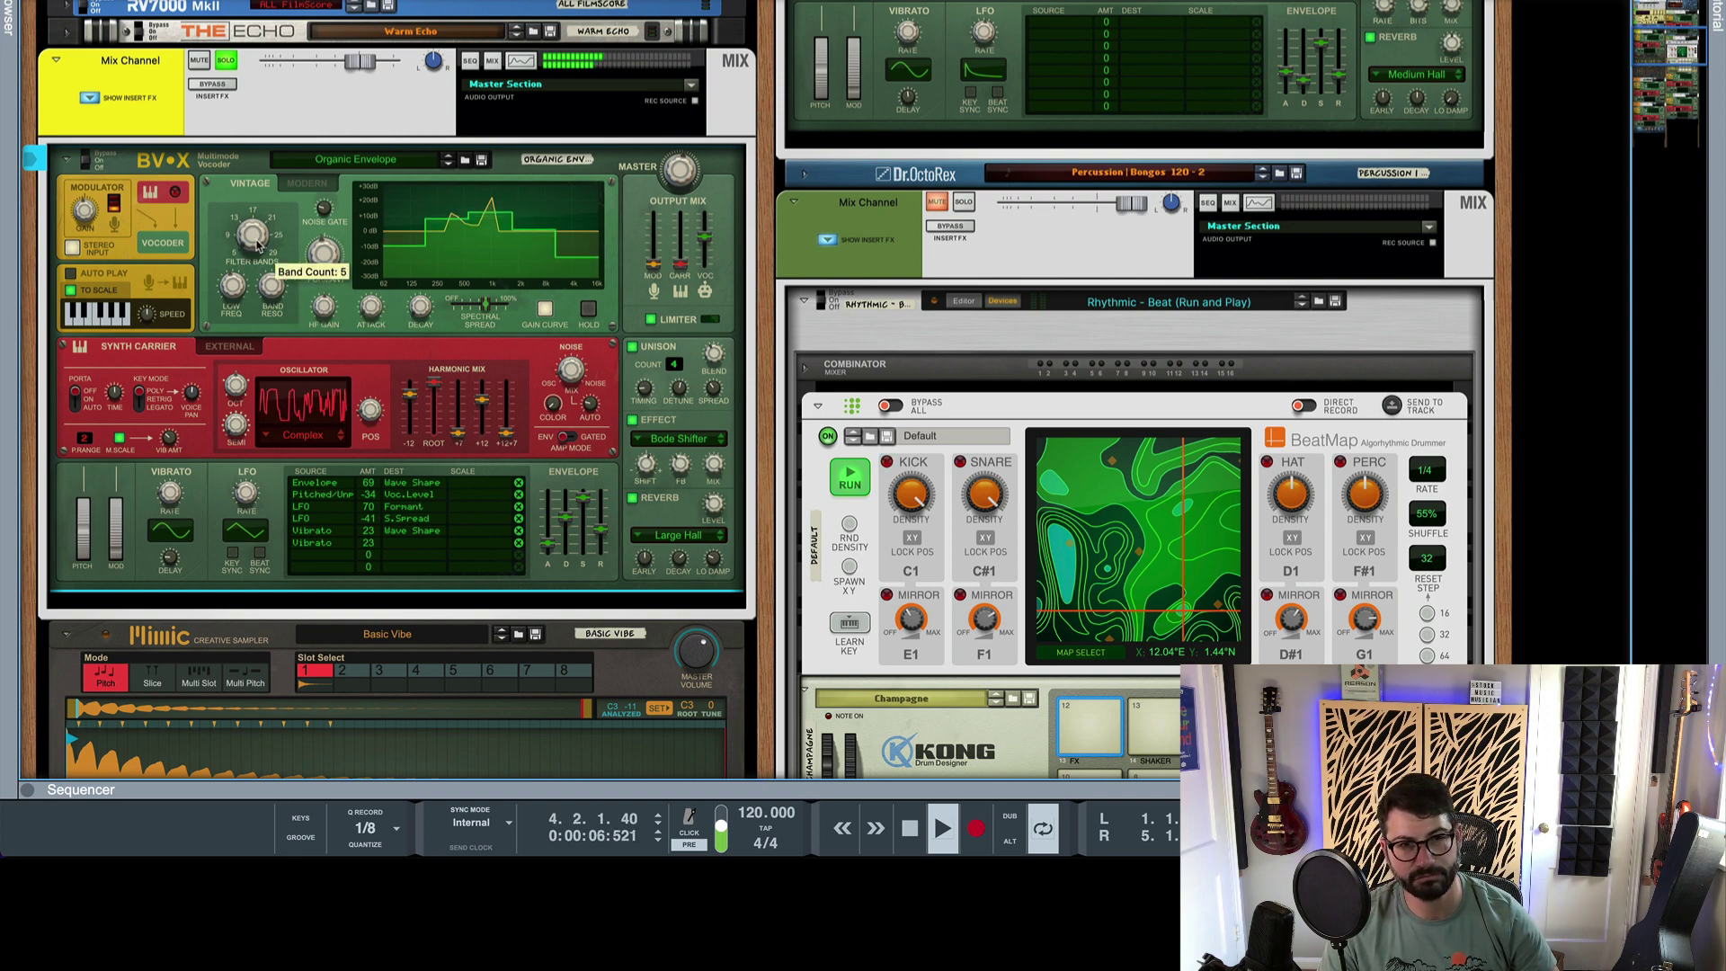
pyautogui.moveTo(256, 245); pyautogui.dragTo(273, 32)
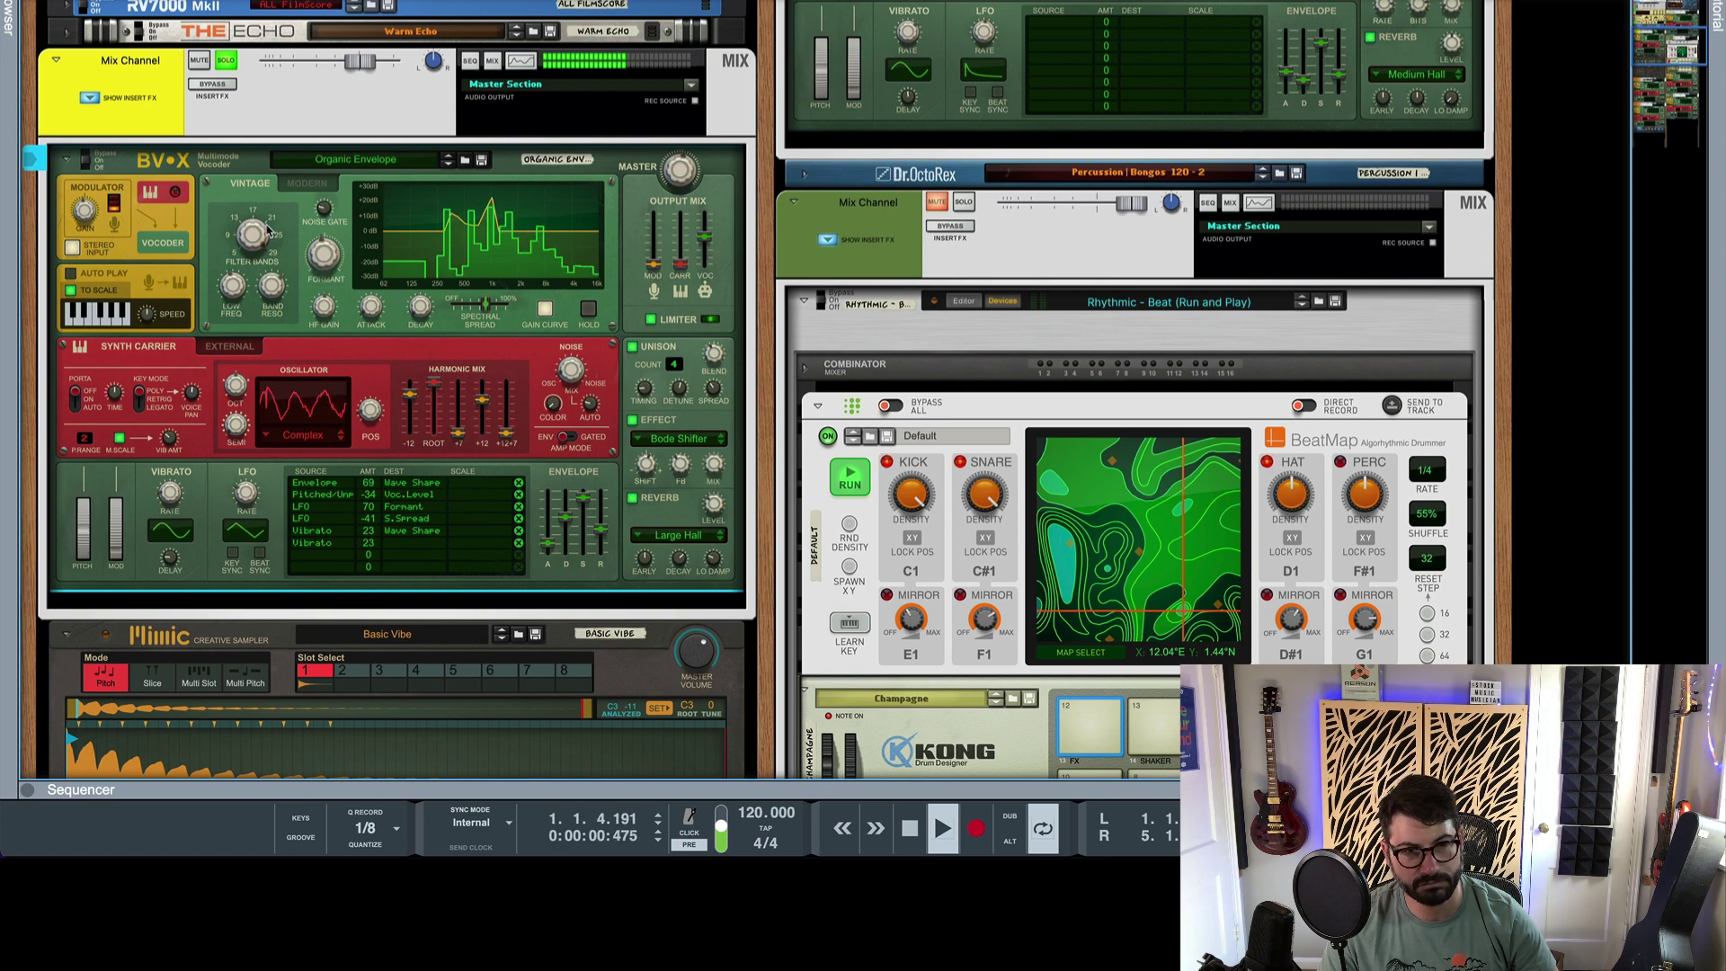
# Audition the Vintage filter bank's band resonance and band frequency controls, then adjust the formant shift.
pyautogui.moveTo(268, 227)
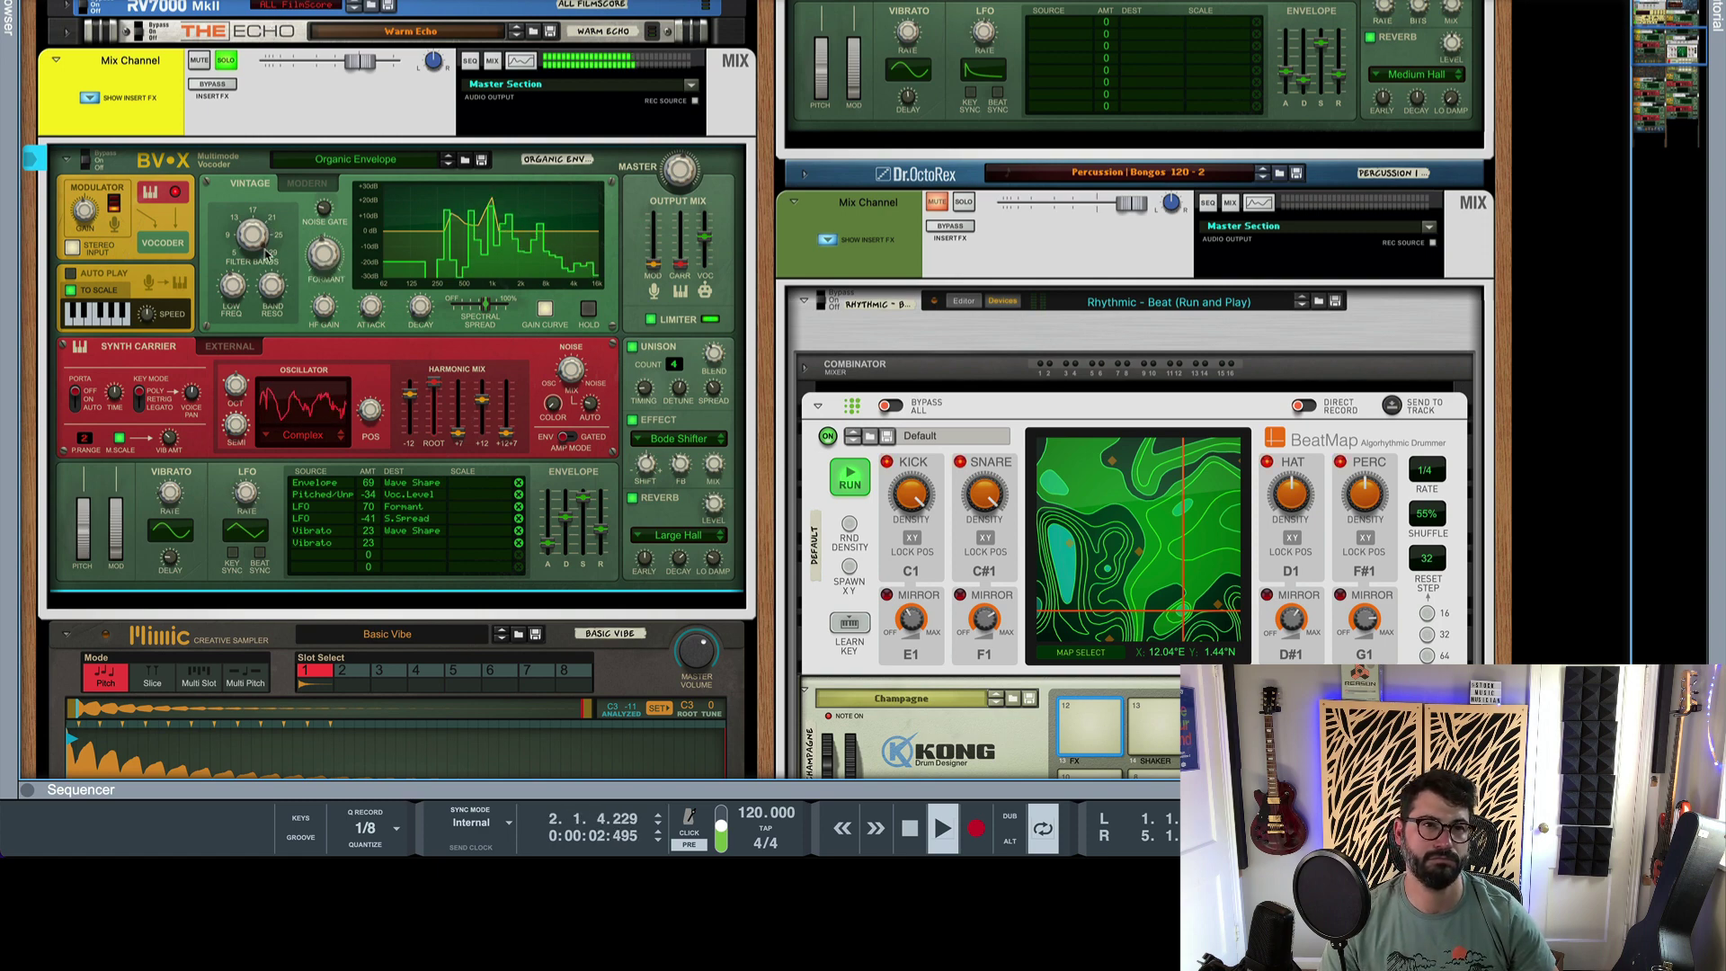
pyautogui.moveTo(273, 286)
pyautogui.moveTo(271, 308); pyautogui.dragTo(239, 231)
pyautogui.moveTo(231, 289); pyautogui.dragTo(199, 306)
pyautogui.moveTo(320, 250)
pyautogui.mouseDown()
pyautogui.moveTo(312, 267)
pyautogui.moveTo(313, 252)
pyautogui.mouseUp()
# Switch the vocoder to Modern, compare the Hi and Lo resolutions, and stop playback with Lo selected.
pyautogui.click(307, 184)
pyautogui.click(276, 208)
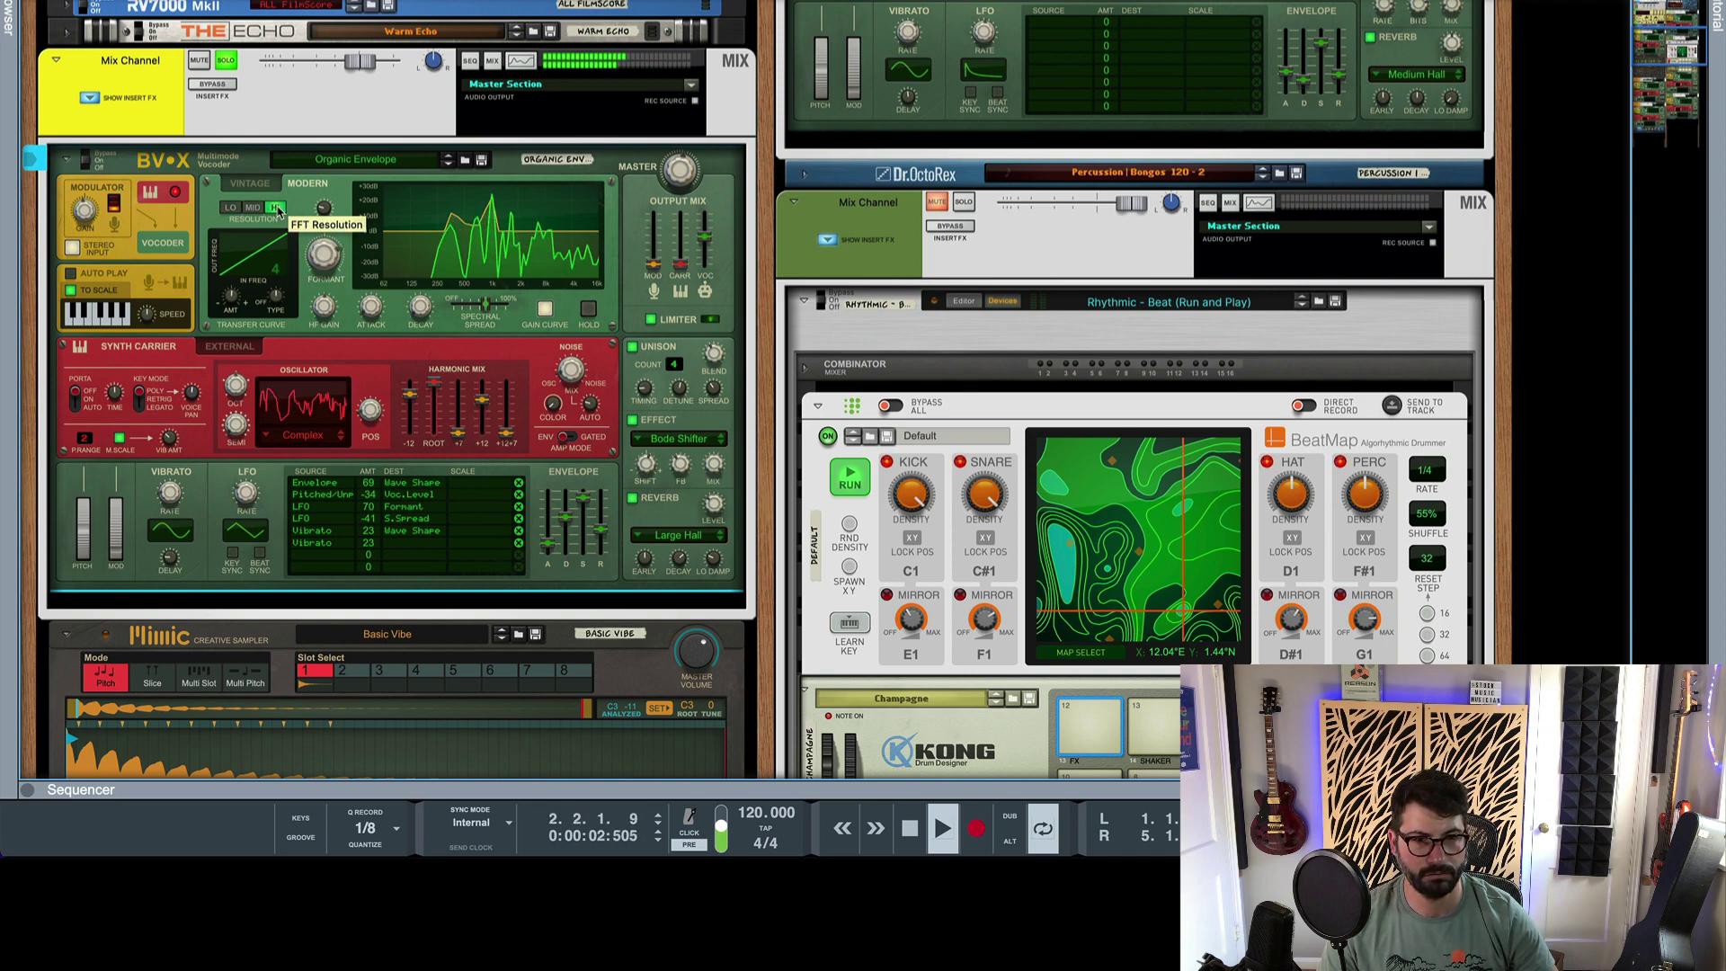
pyautogui.click(231, 207)
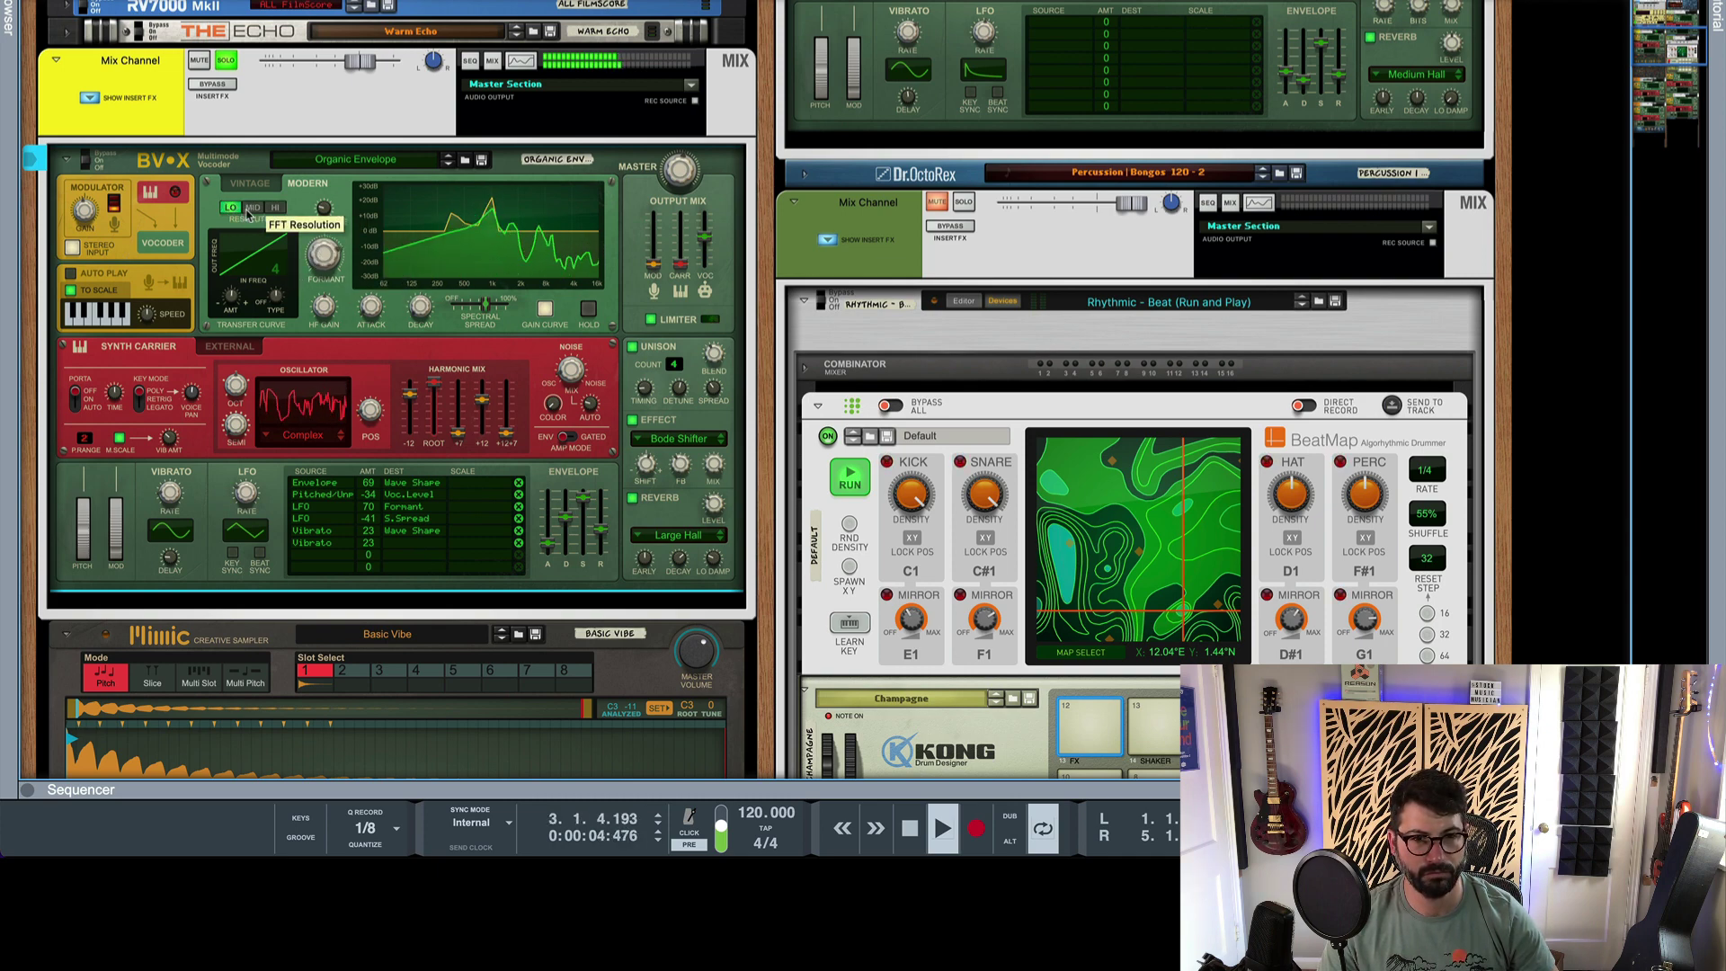
pyautogui.press('space')
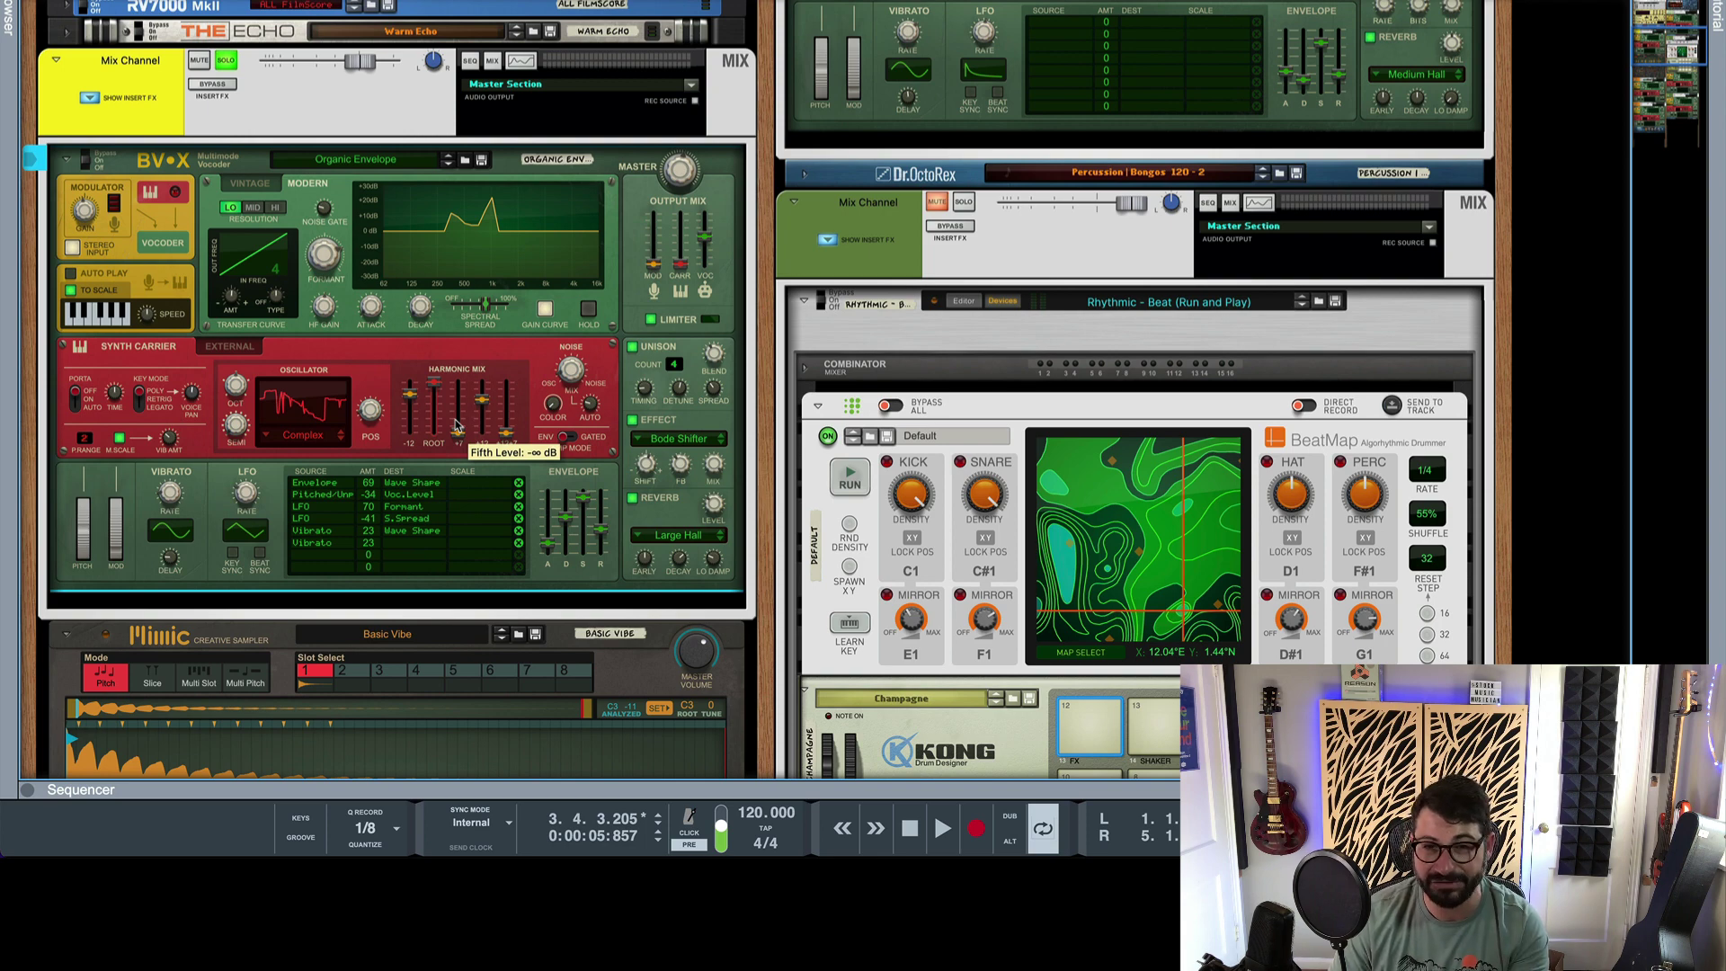
# Raise the carrier level in the output mix and audition the loop with the formant shift and voice pan controls.
pyautogui.moveTo(704, 241)
pyautogui.mouseDown()
pyautogui.moveTo(704, 272)
pyautogui.moveTo(689, 237)
pyautogui.mouseUp()
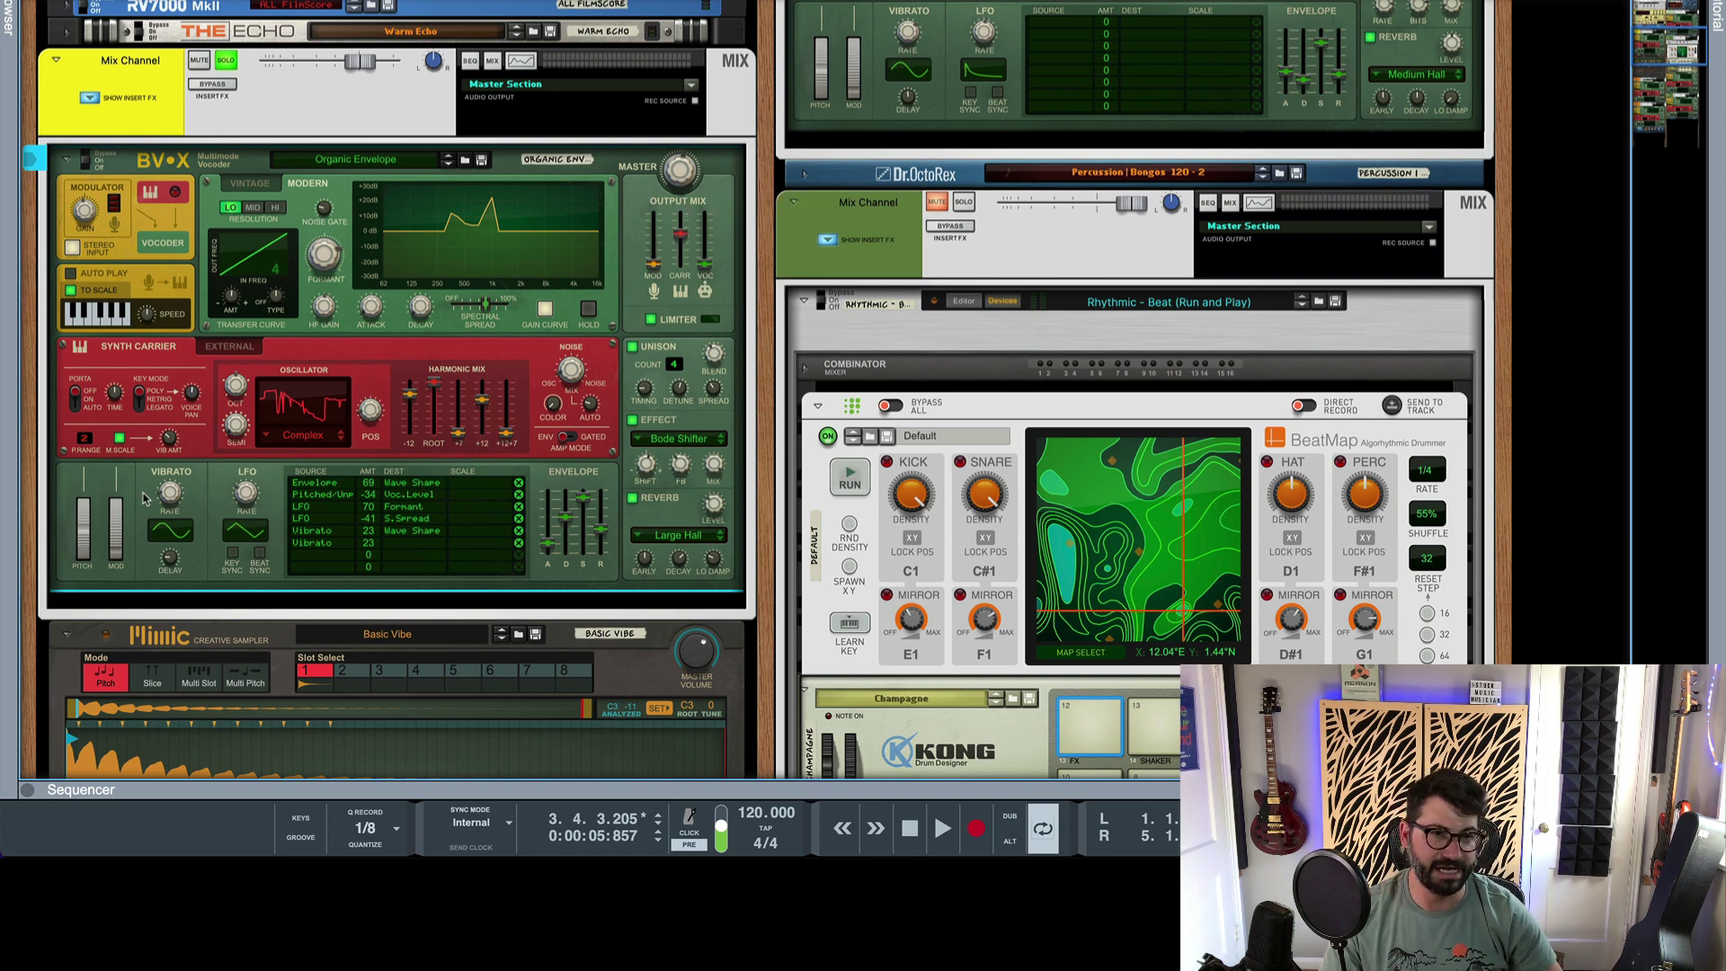
pyautogui.press('space')
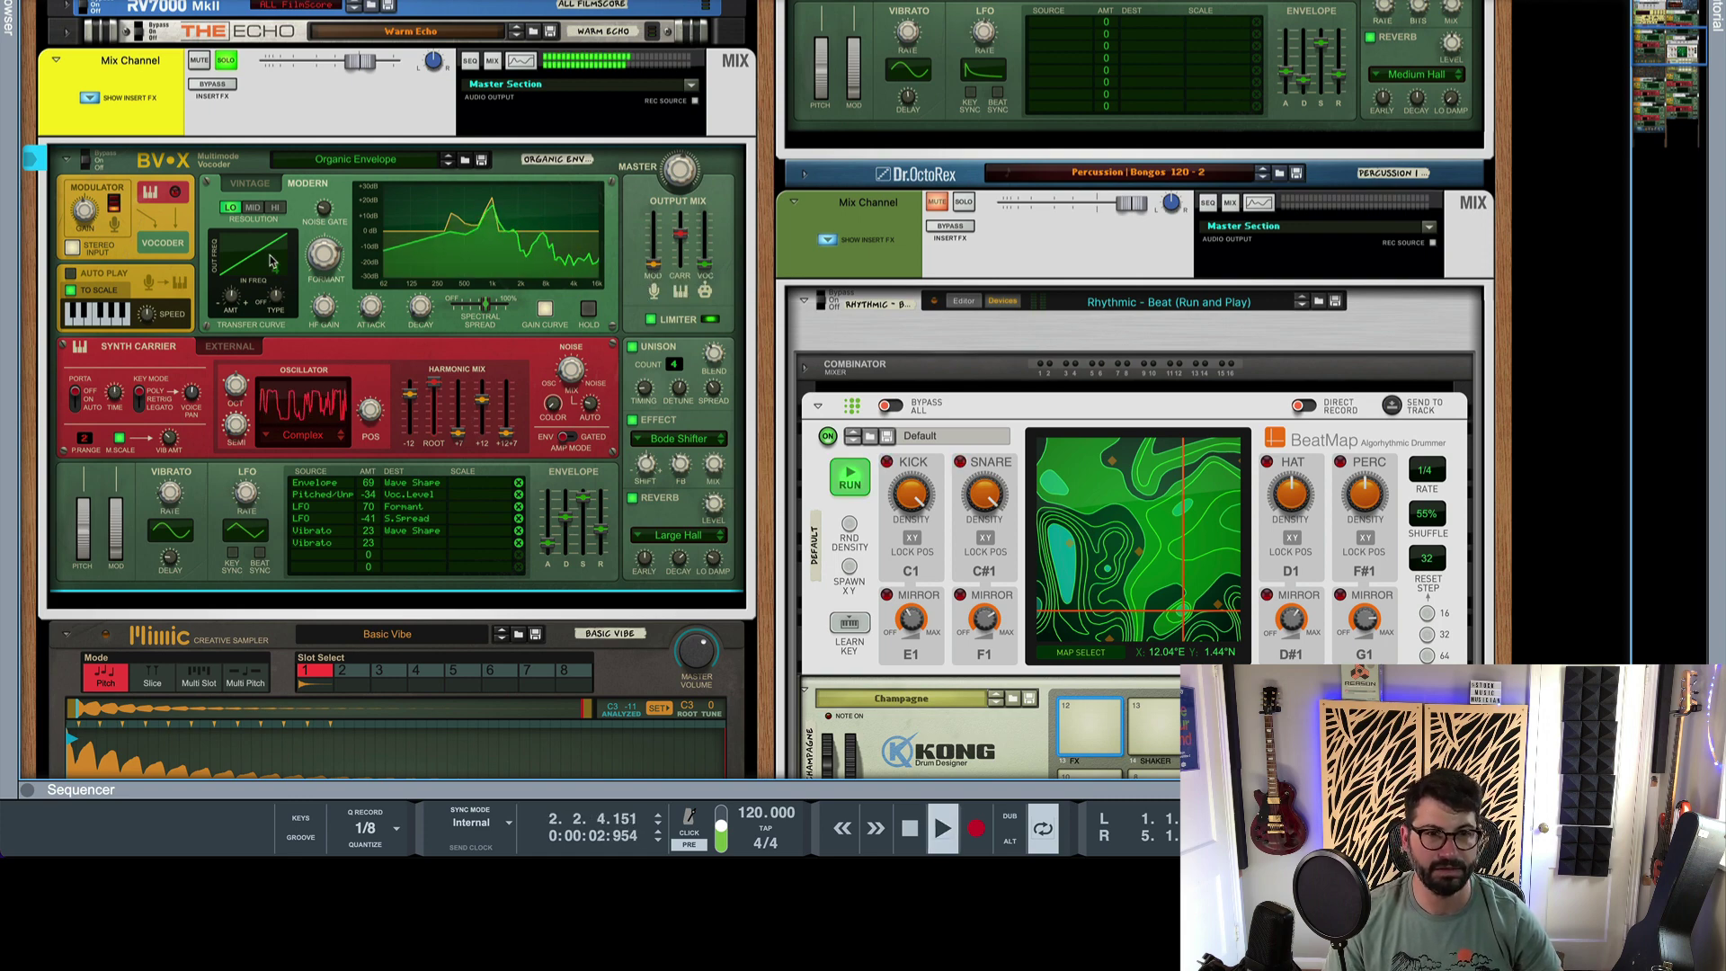
pyautogui.moveTo(314, 288); pyautogui.dragTo(415, 212)
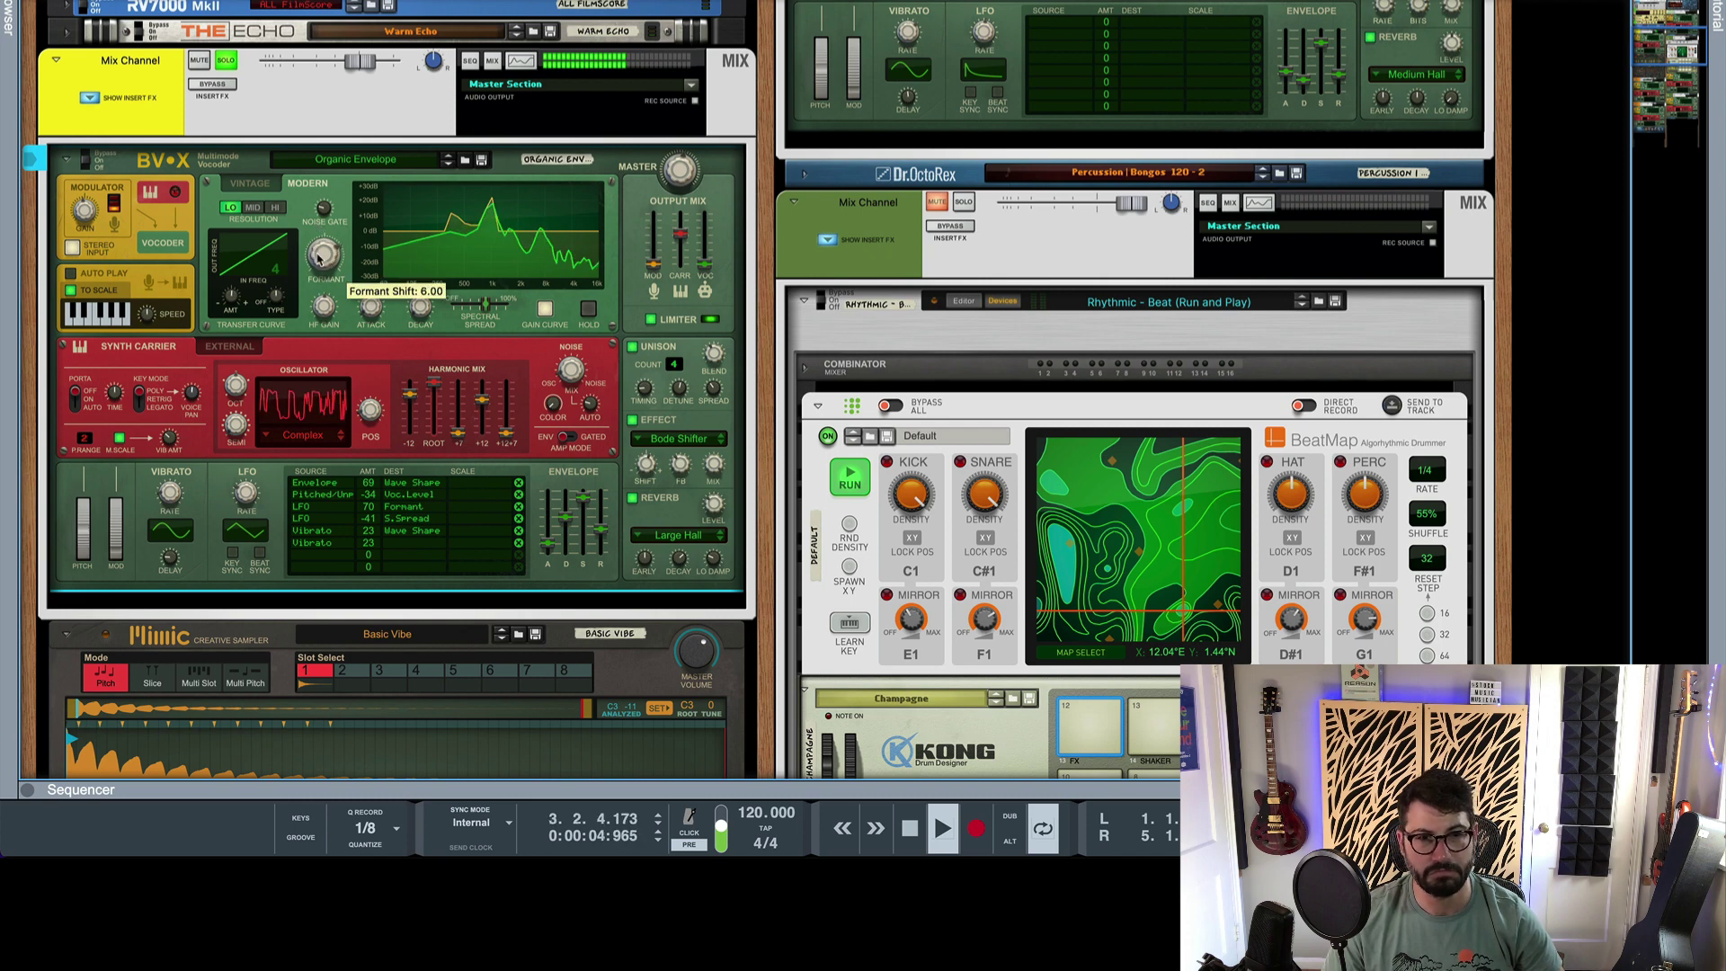
pyautogui.press('space')
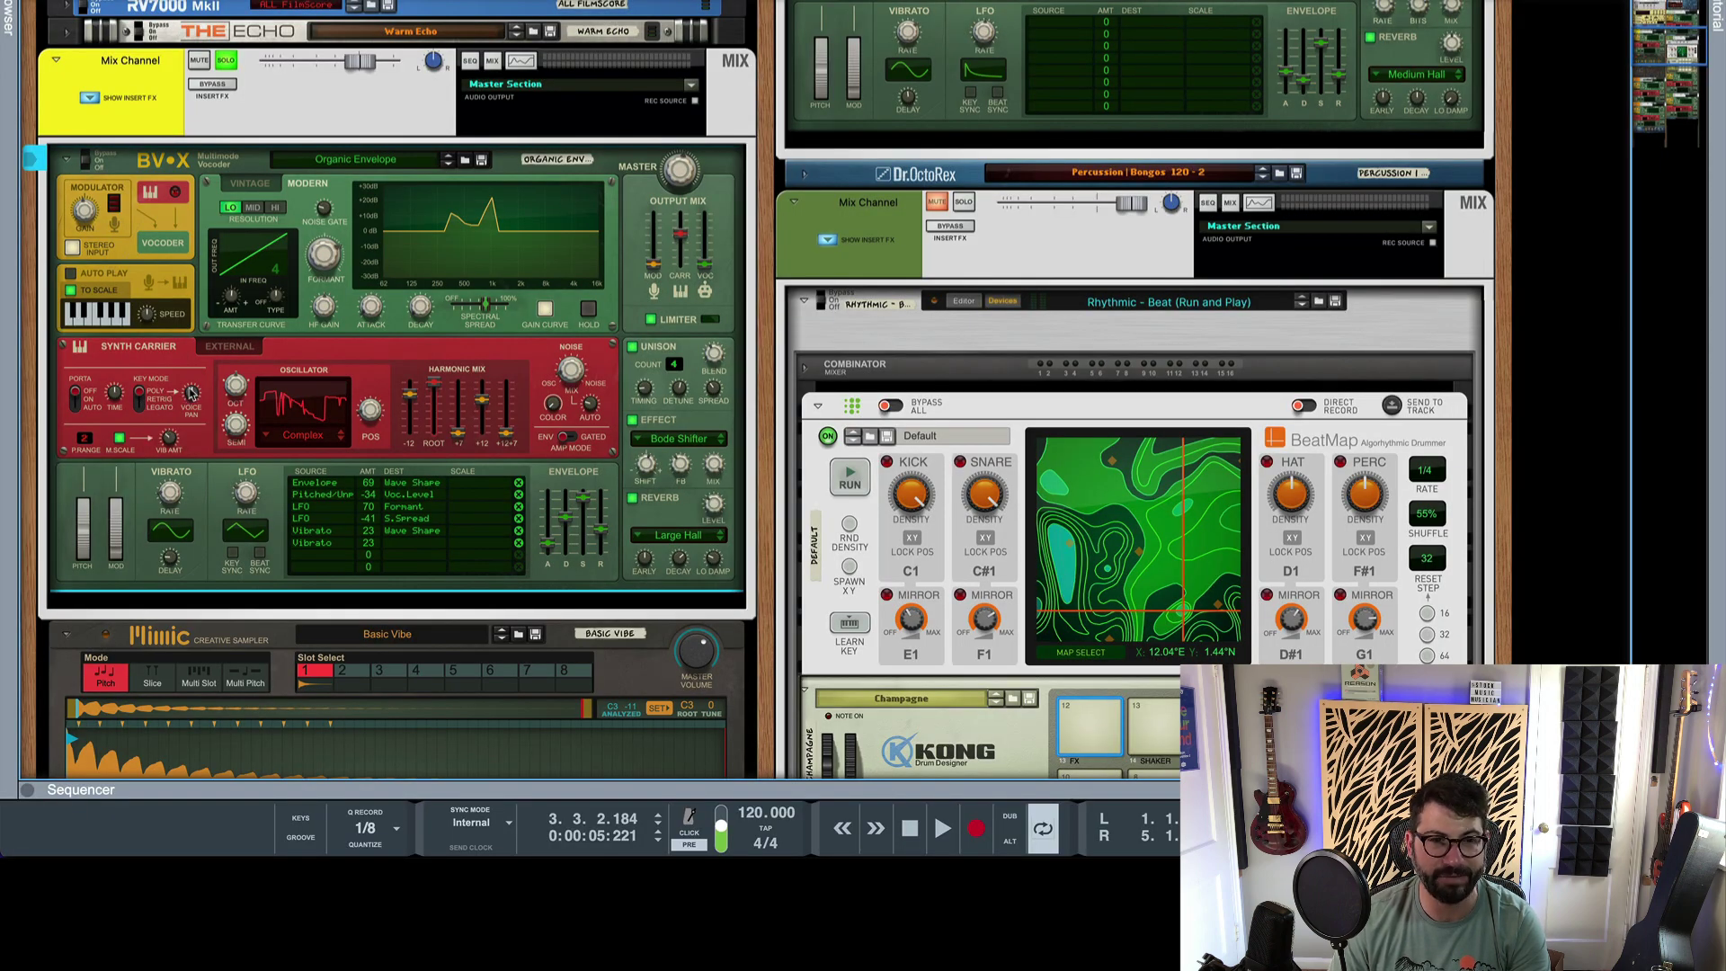
pyautogui.press('space')
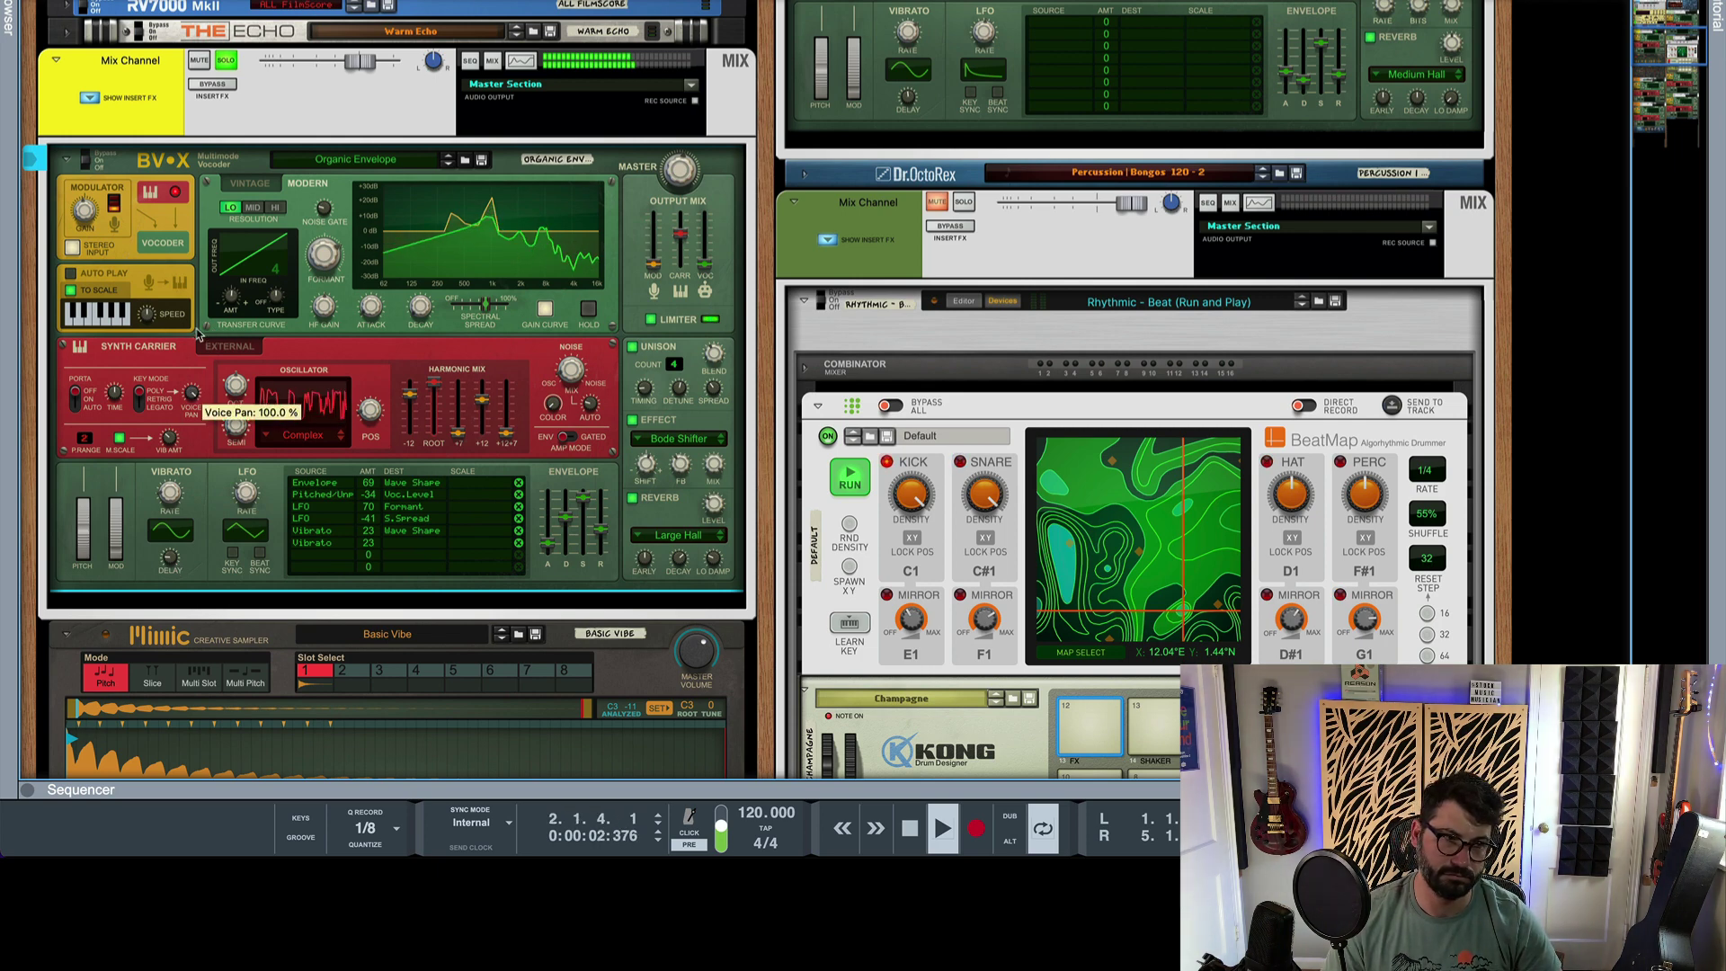
pyautogui.press('space')
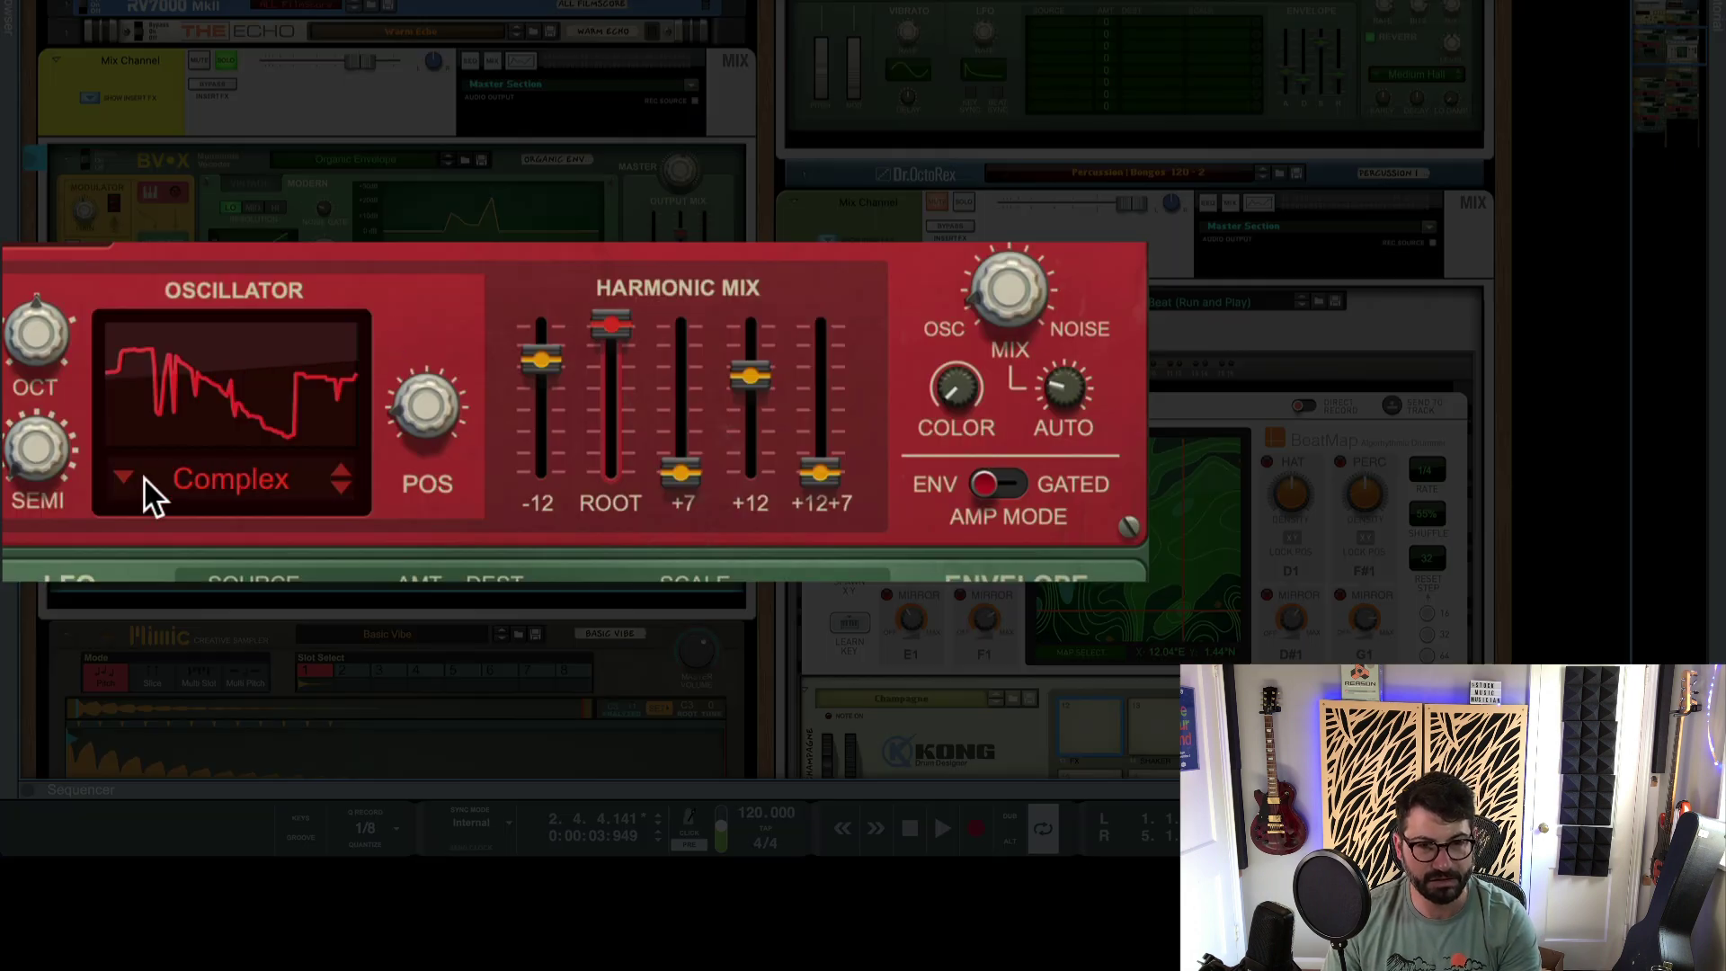
# Look through the synth carrier's available oscillator waveforms, keeping Complex selected.
pyautogui.click(122, 478)
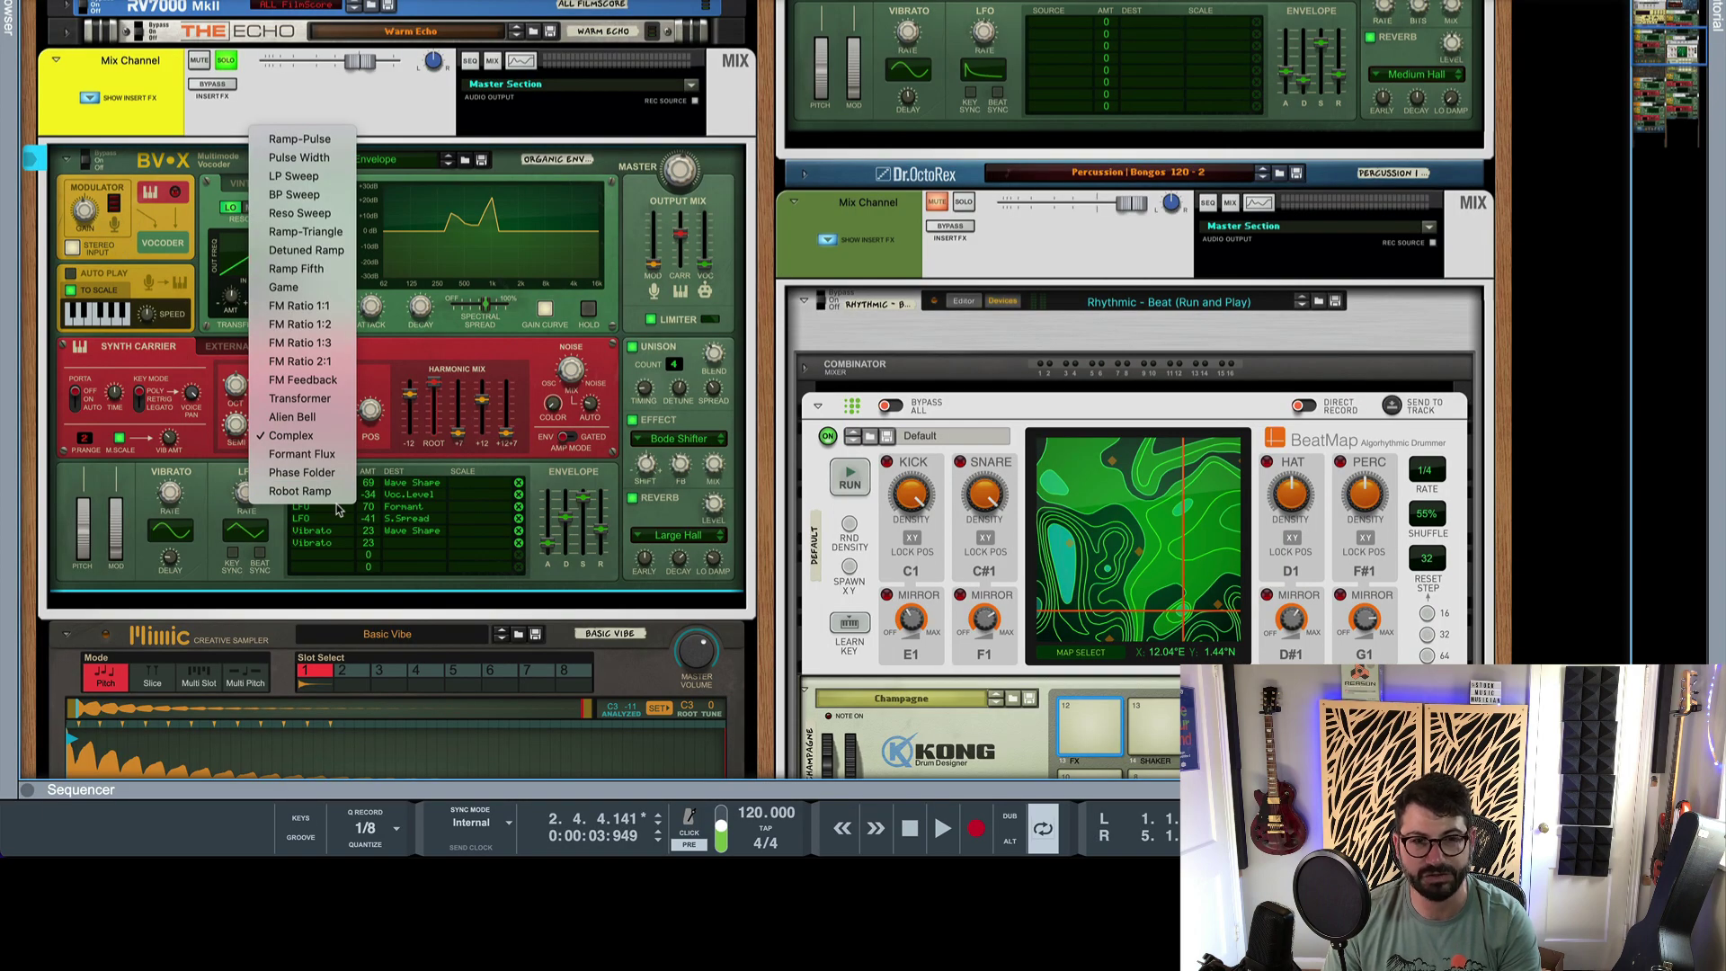
pyautogui.click(396, 358)
pyautogui.click(299, 436)
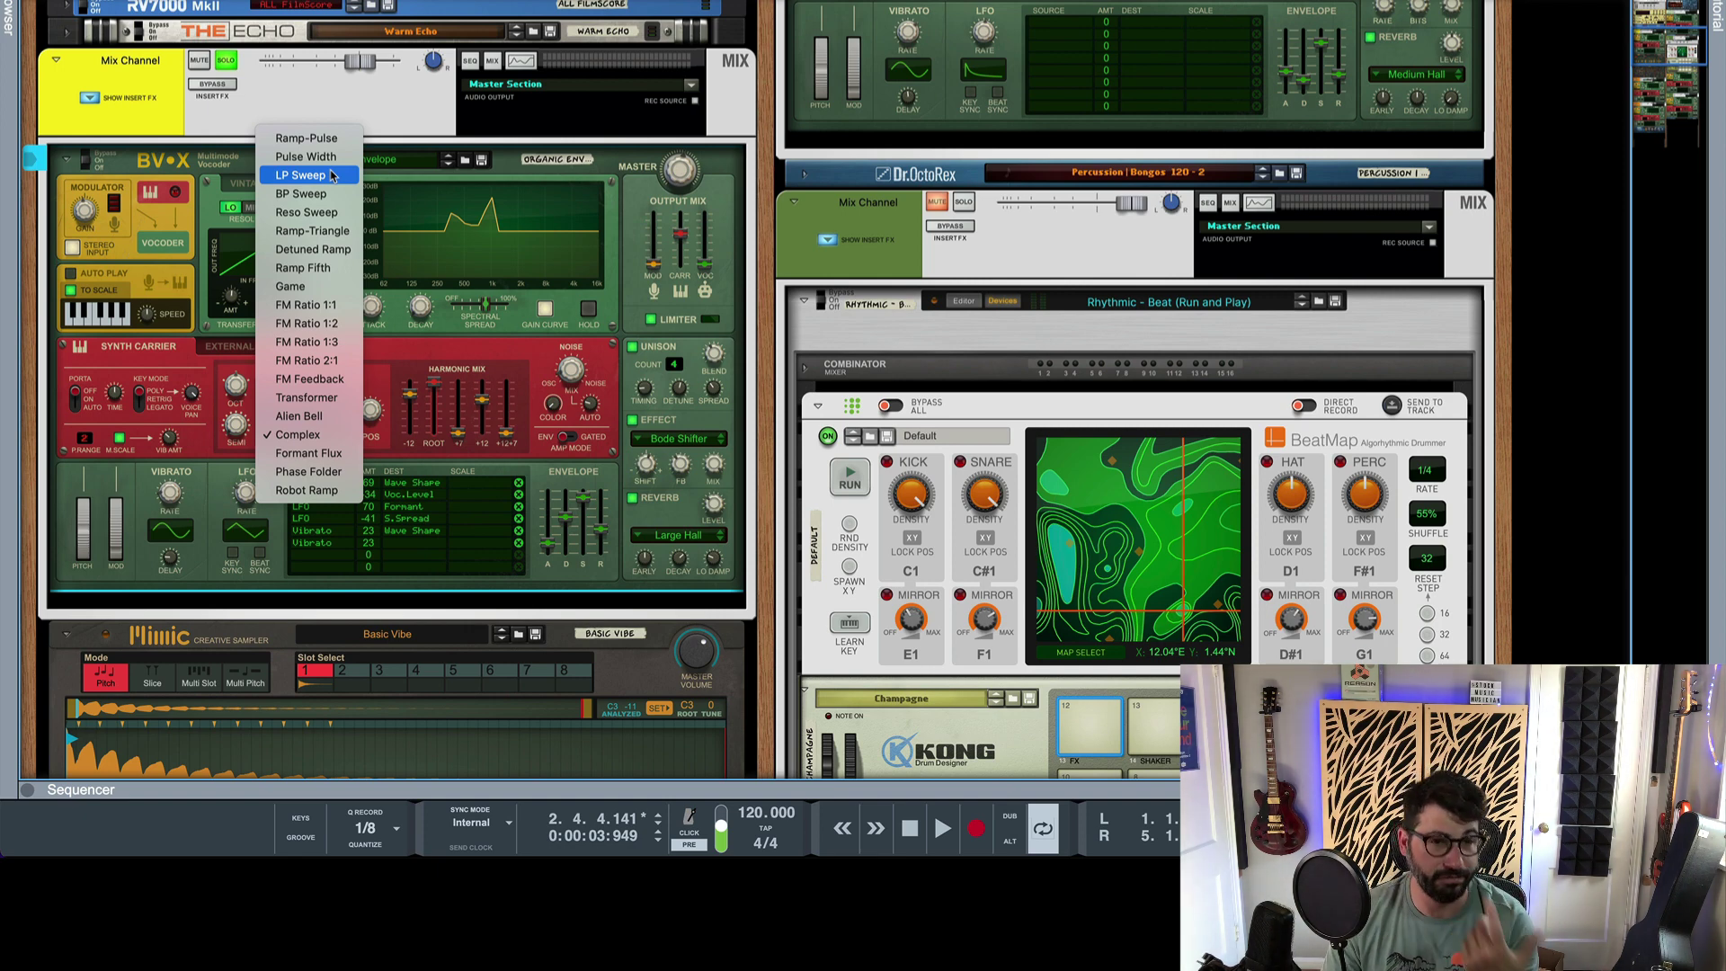
pyautogui.click(449, 347)
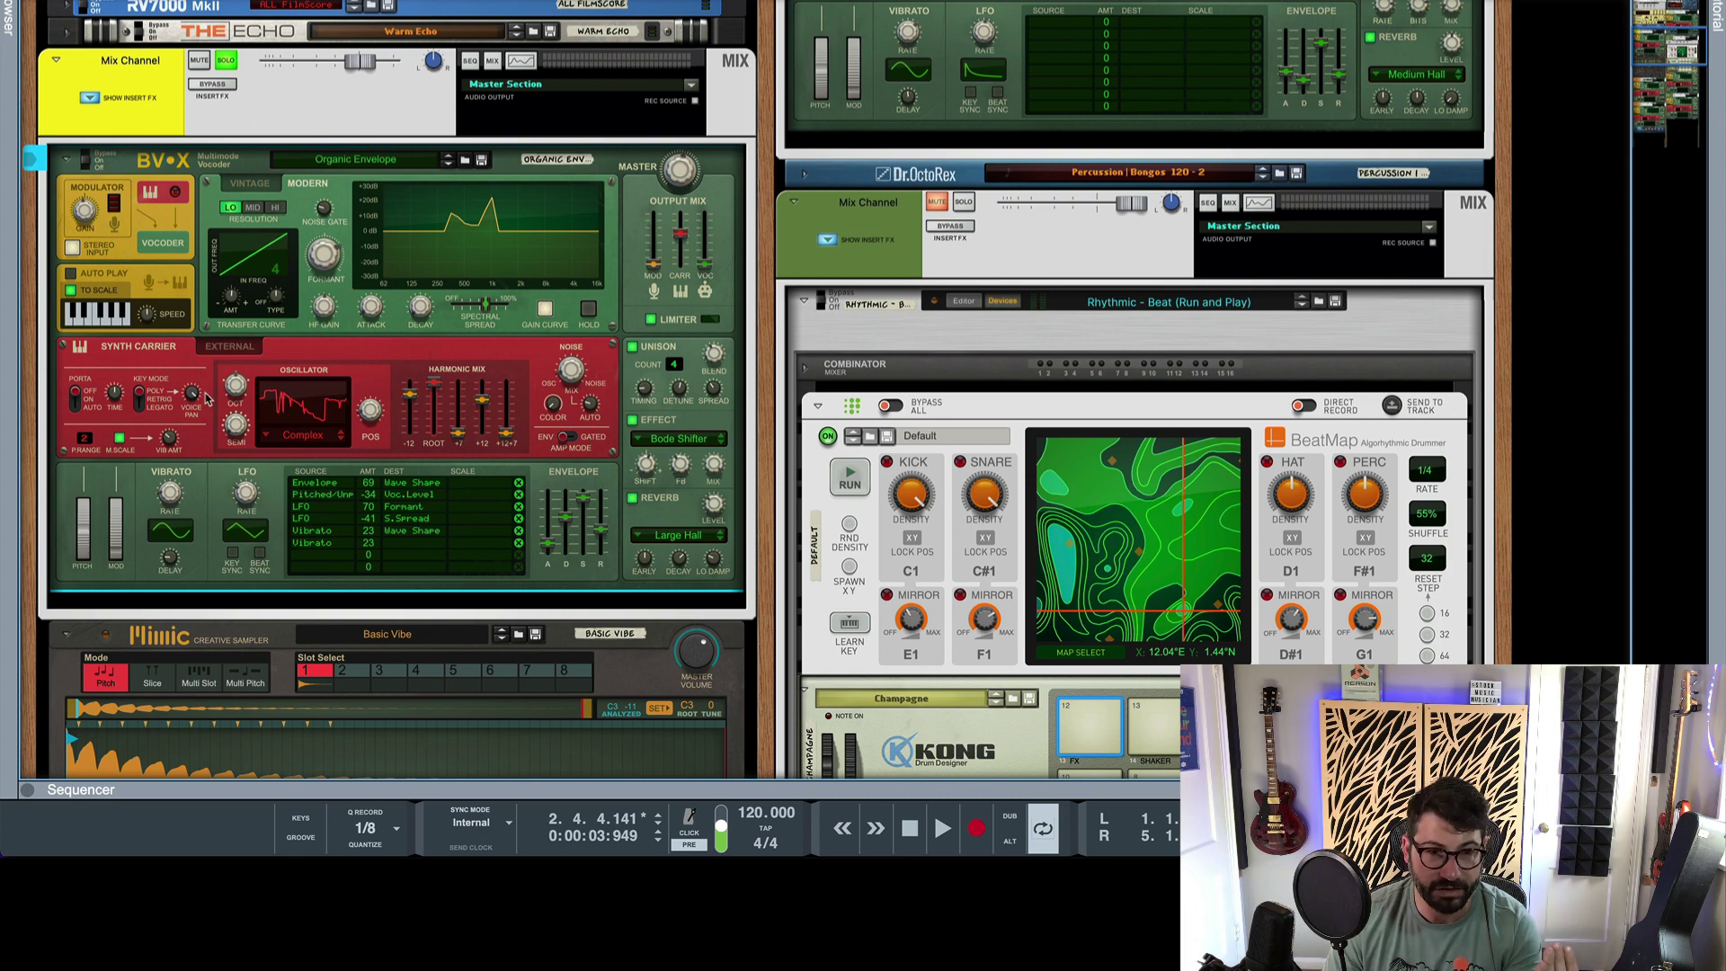
# Examine the vocoder's external carrier input on the back of the rack and return to the front.
pyautogui.moveTo(231, 382); pyautogui.dragTo(231, 382)
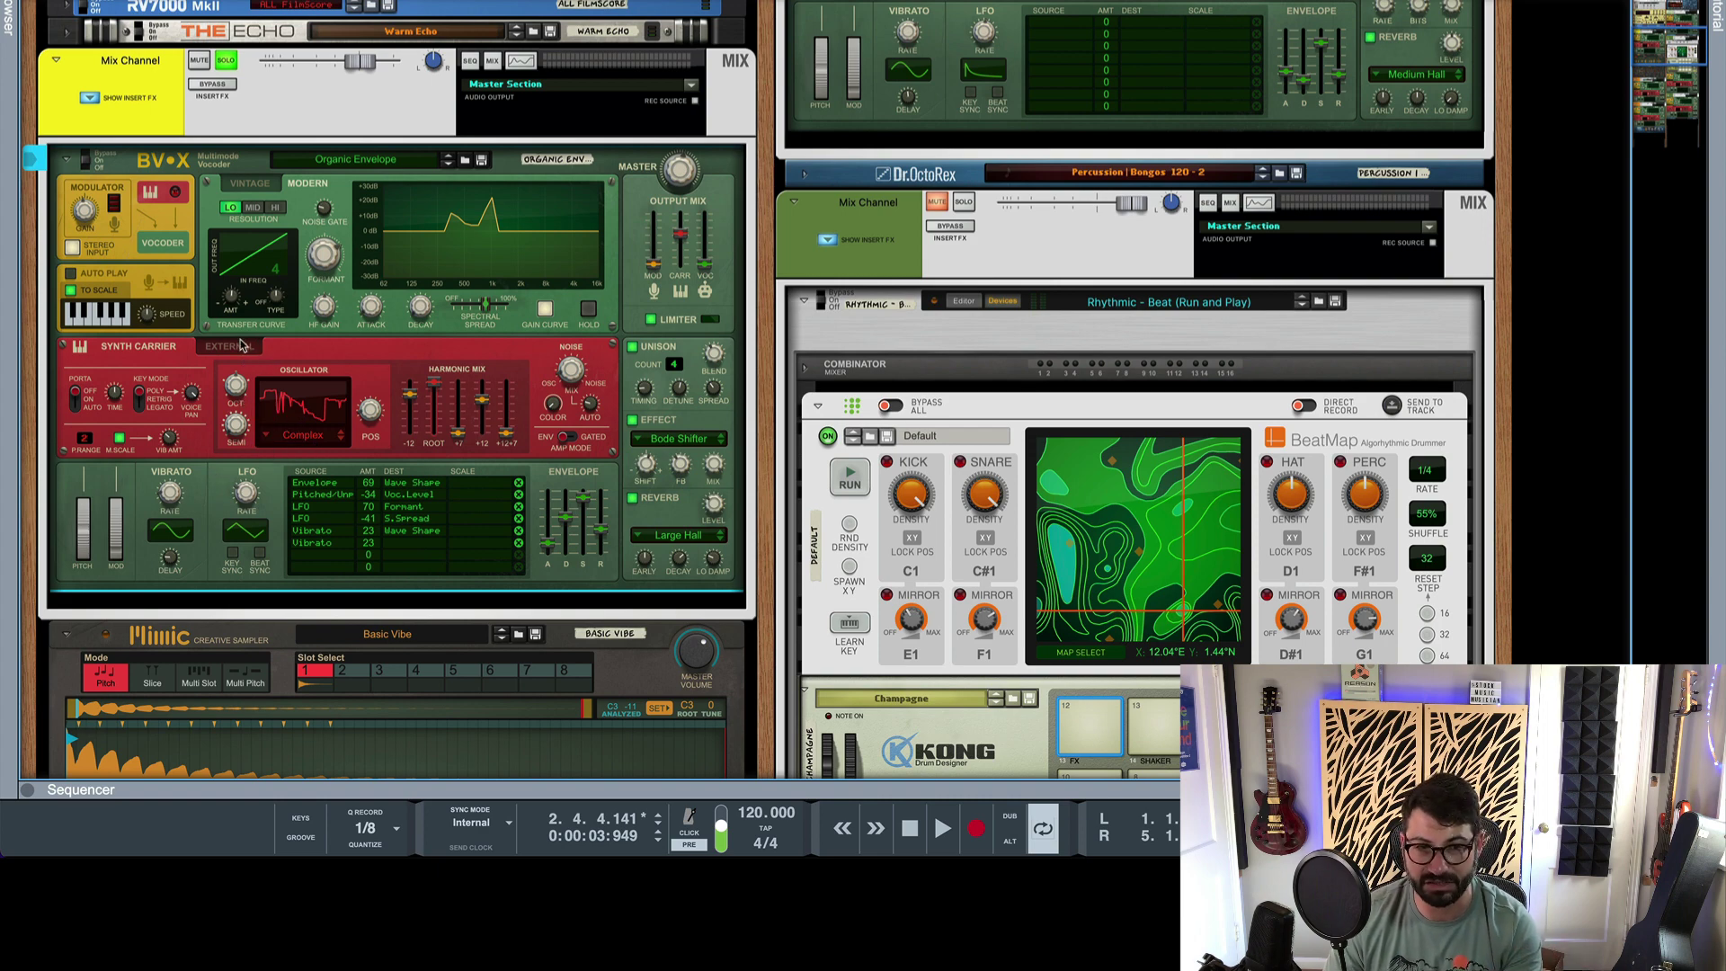
pyautogui.press('Tab')
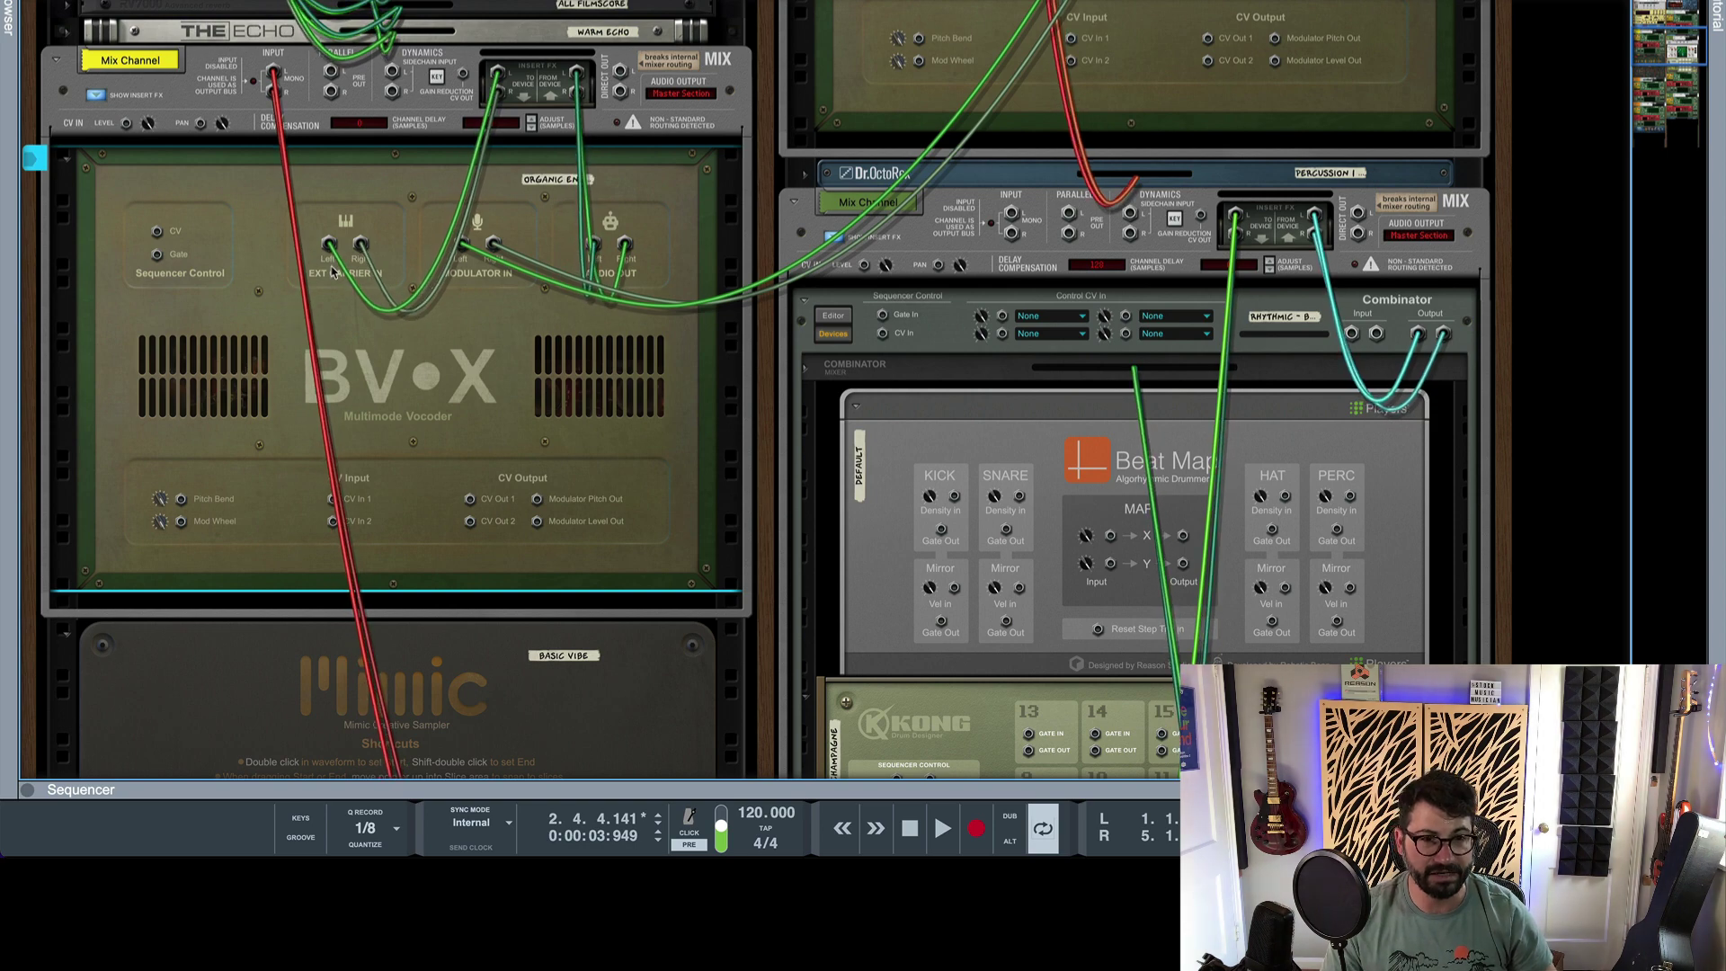
pyautogui.press('Tab')
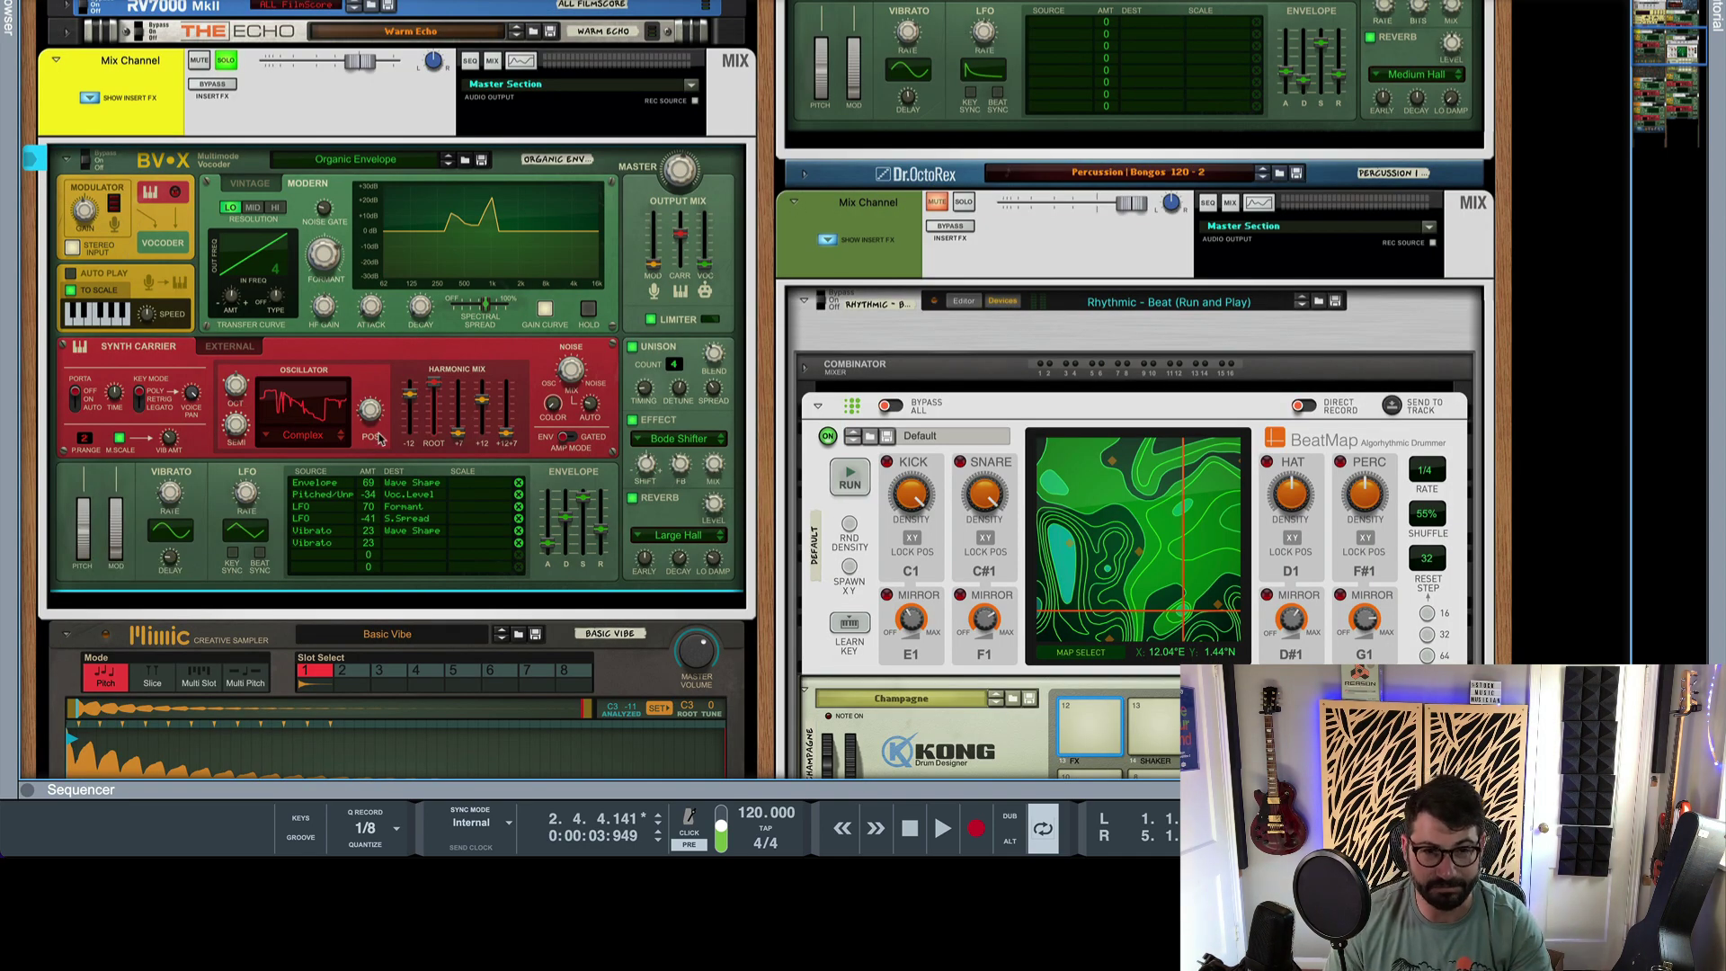
# Silence the -12 and +12 levels in the harmonic mix, then raise both to full while the loop plays.
pyautogui.moveTo(411, 397); pyautogui.dragTo(435, 514)
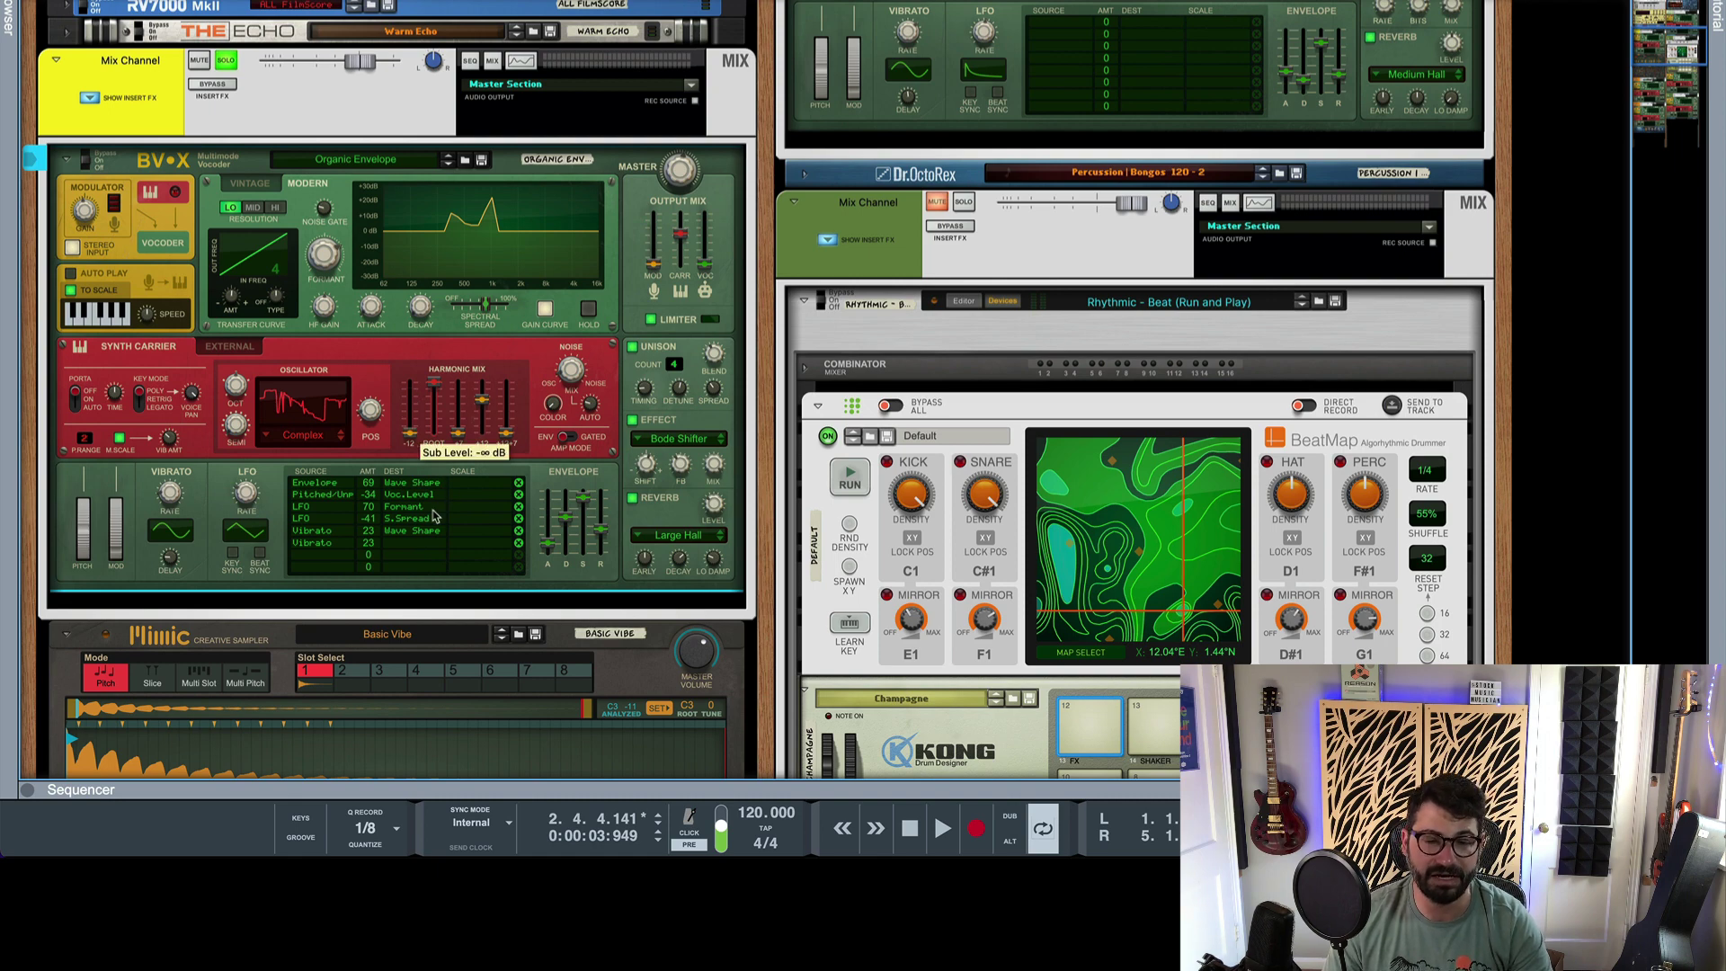
pyautogui.moveTo(483, 401); pyautogui.dragTo(482, 523)
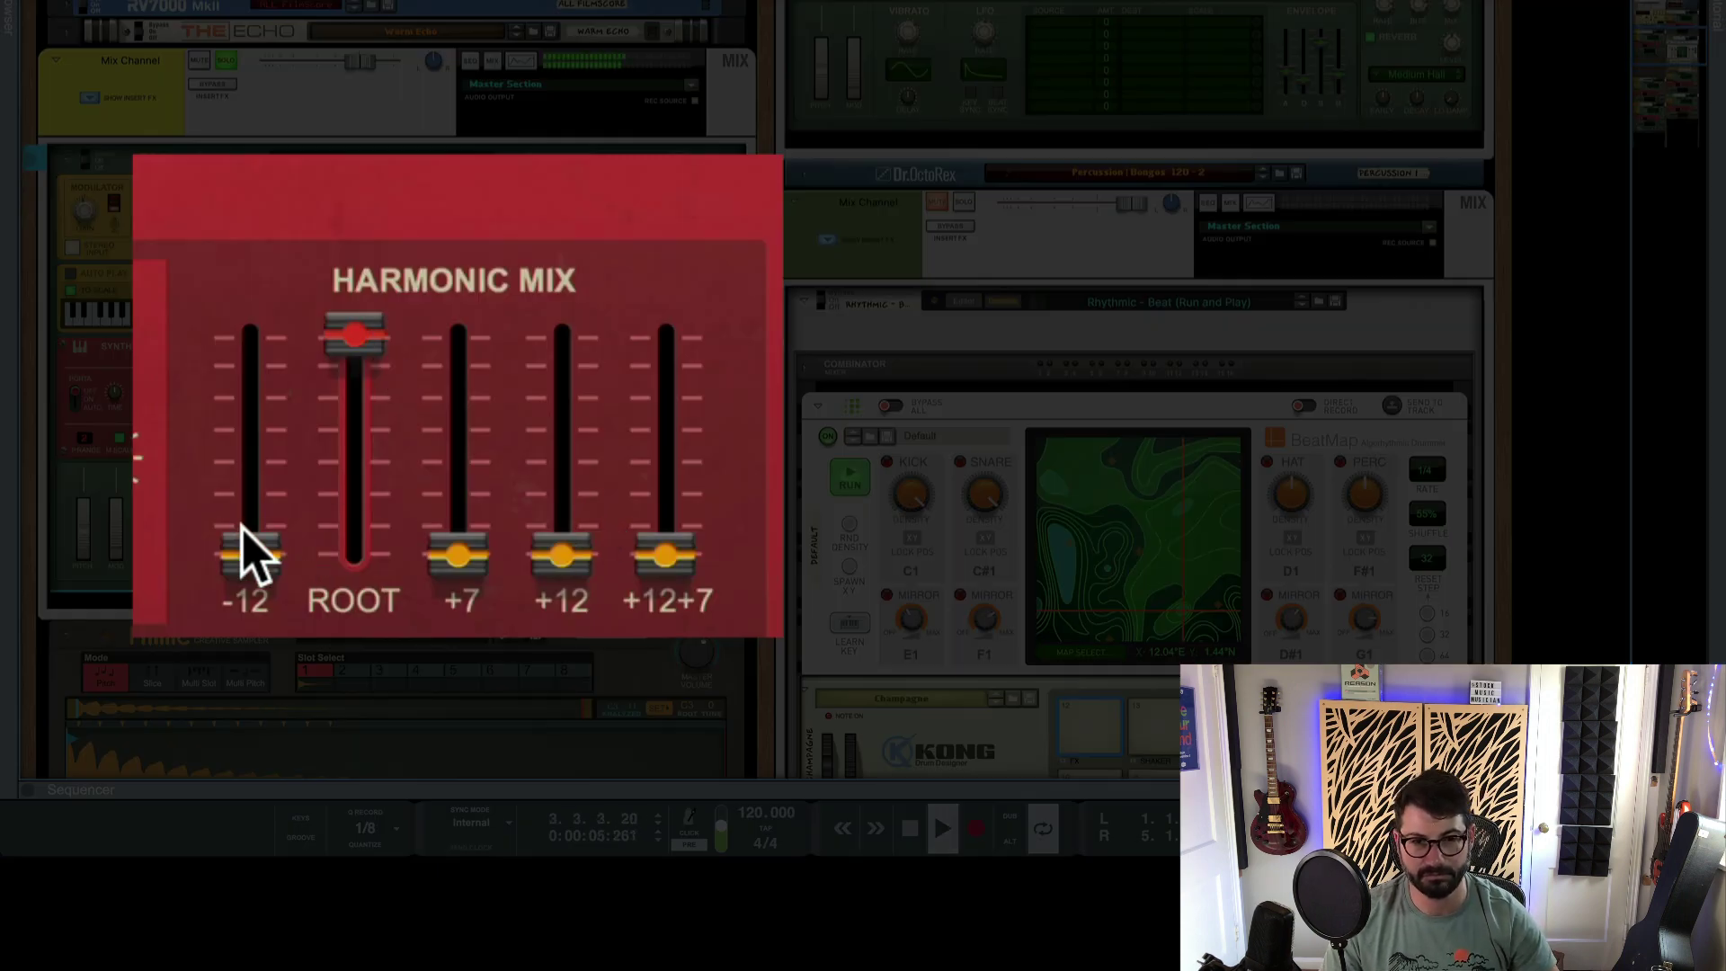
pyautogui.moveTo(244, 544); pyautogui.dragTo(275, 189)
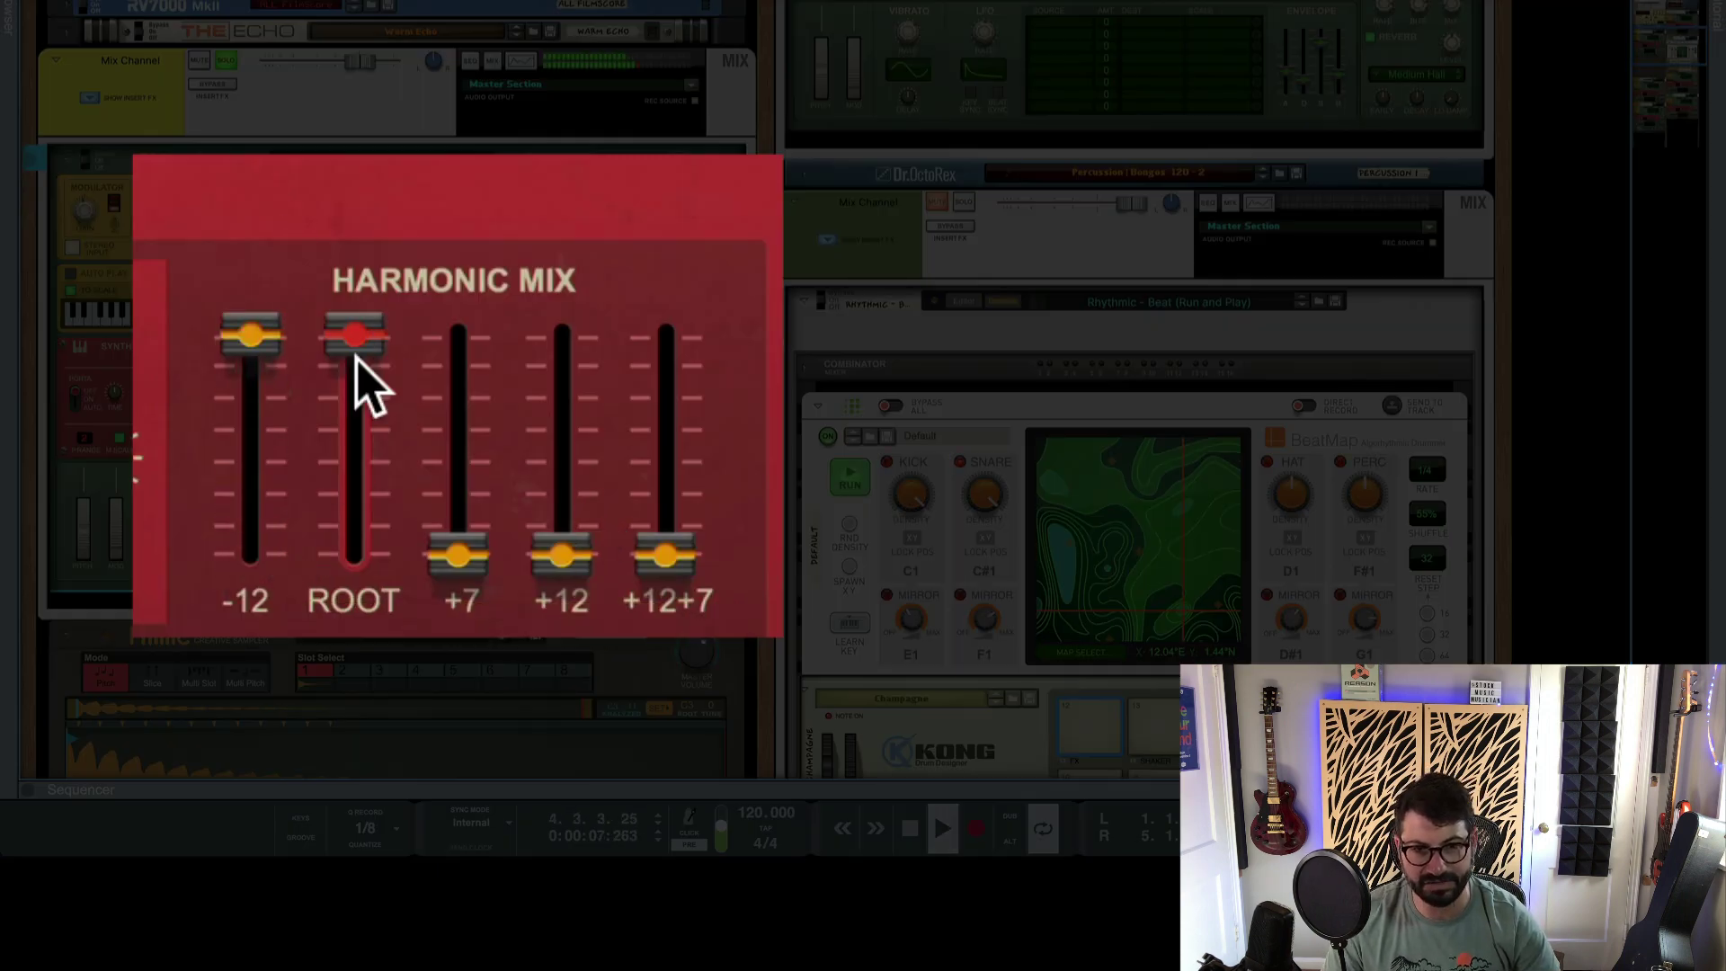
pyautogui.moveTo(570, 563); pyautogui.dragTo(564, 334)
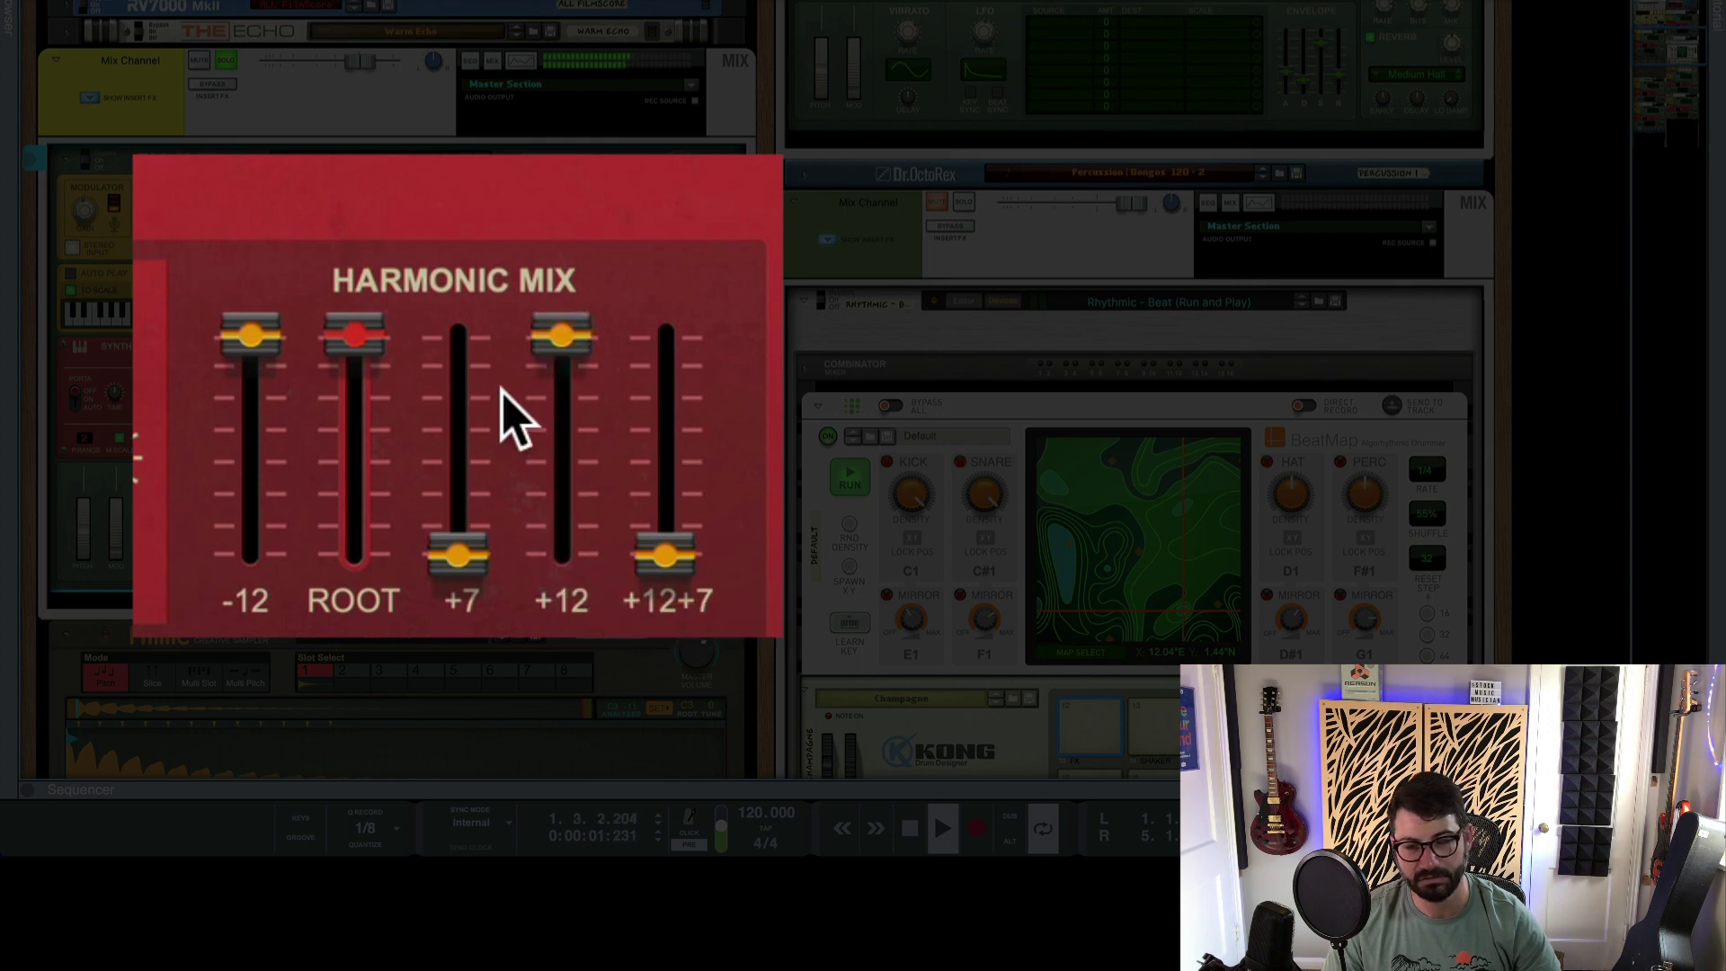
# Silence the root, -12 and +12 harmonic levels and raise +7 and +12+7 to full.
pyautogui.moveTo(353, 342); pyautogui.dragTo(354, 555)
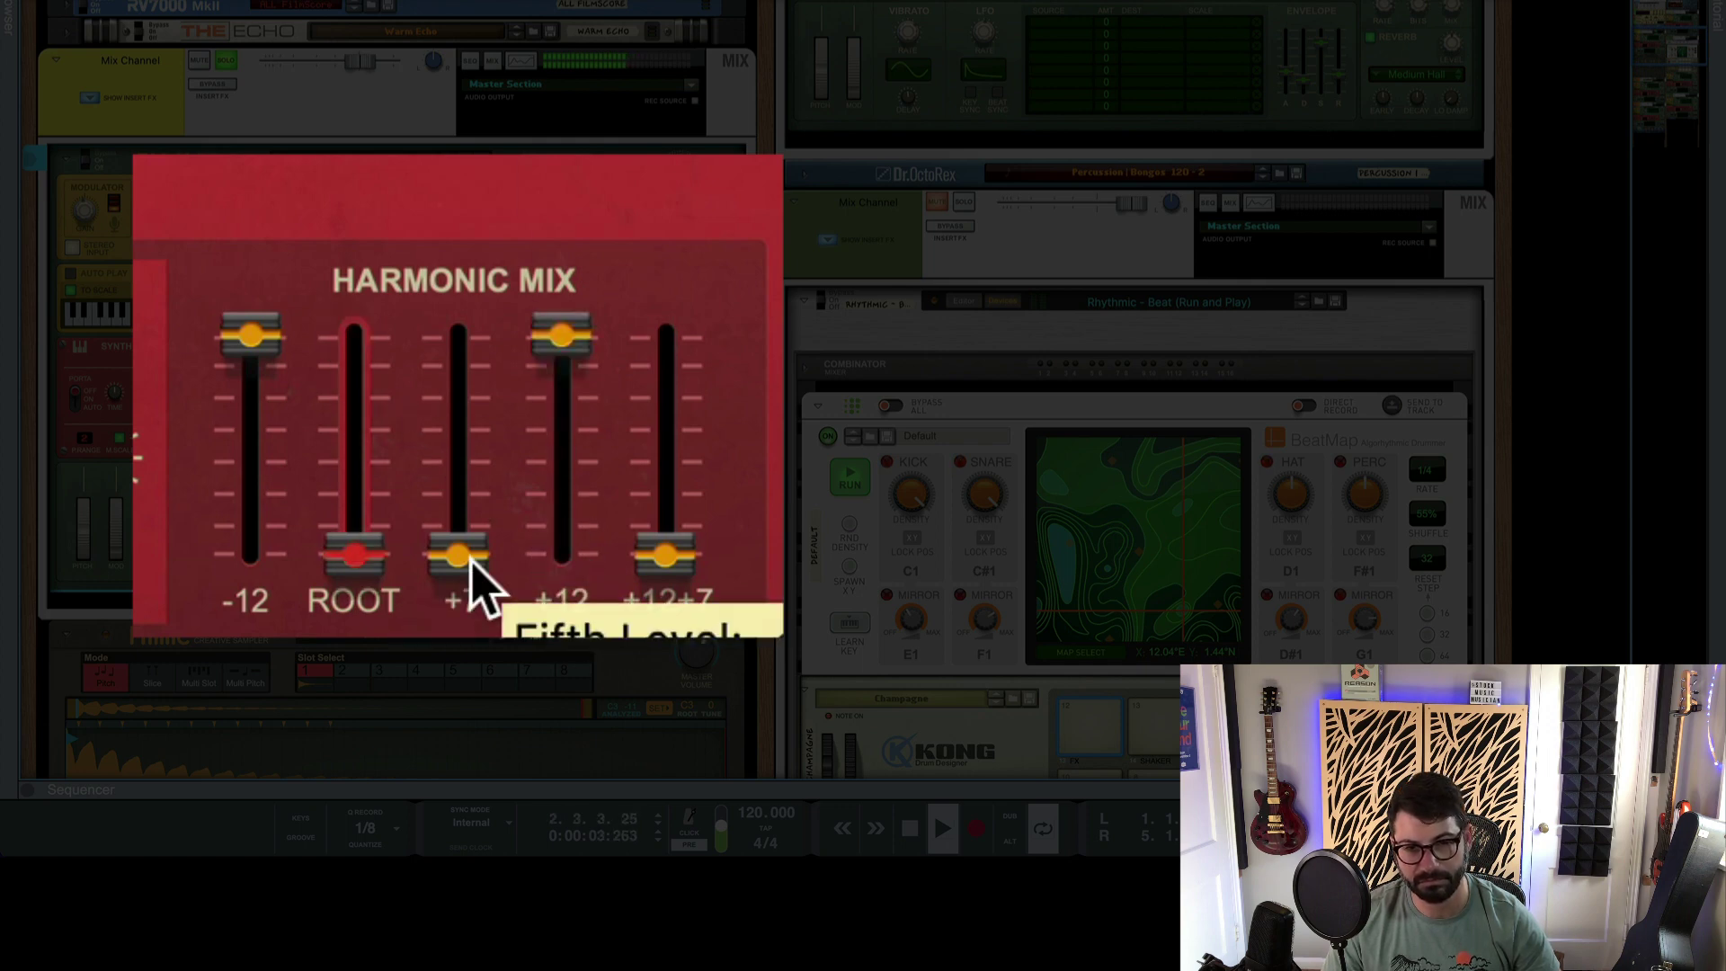
pyautogui.moveTo(250, 337); pyautogui.dragTo(251, 555)
pyautogui.moveTo(456, 557); pyautogui.dragTo(458, 337)
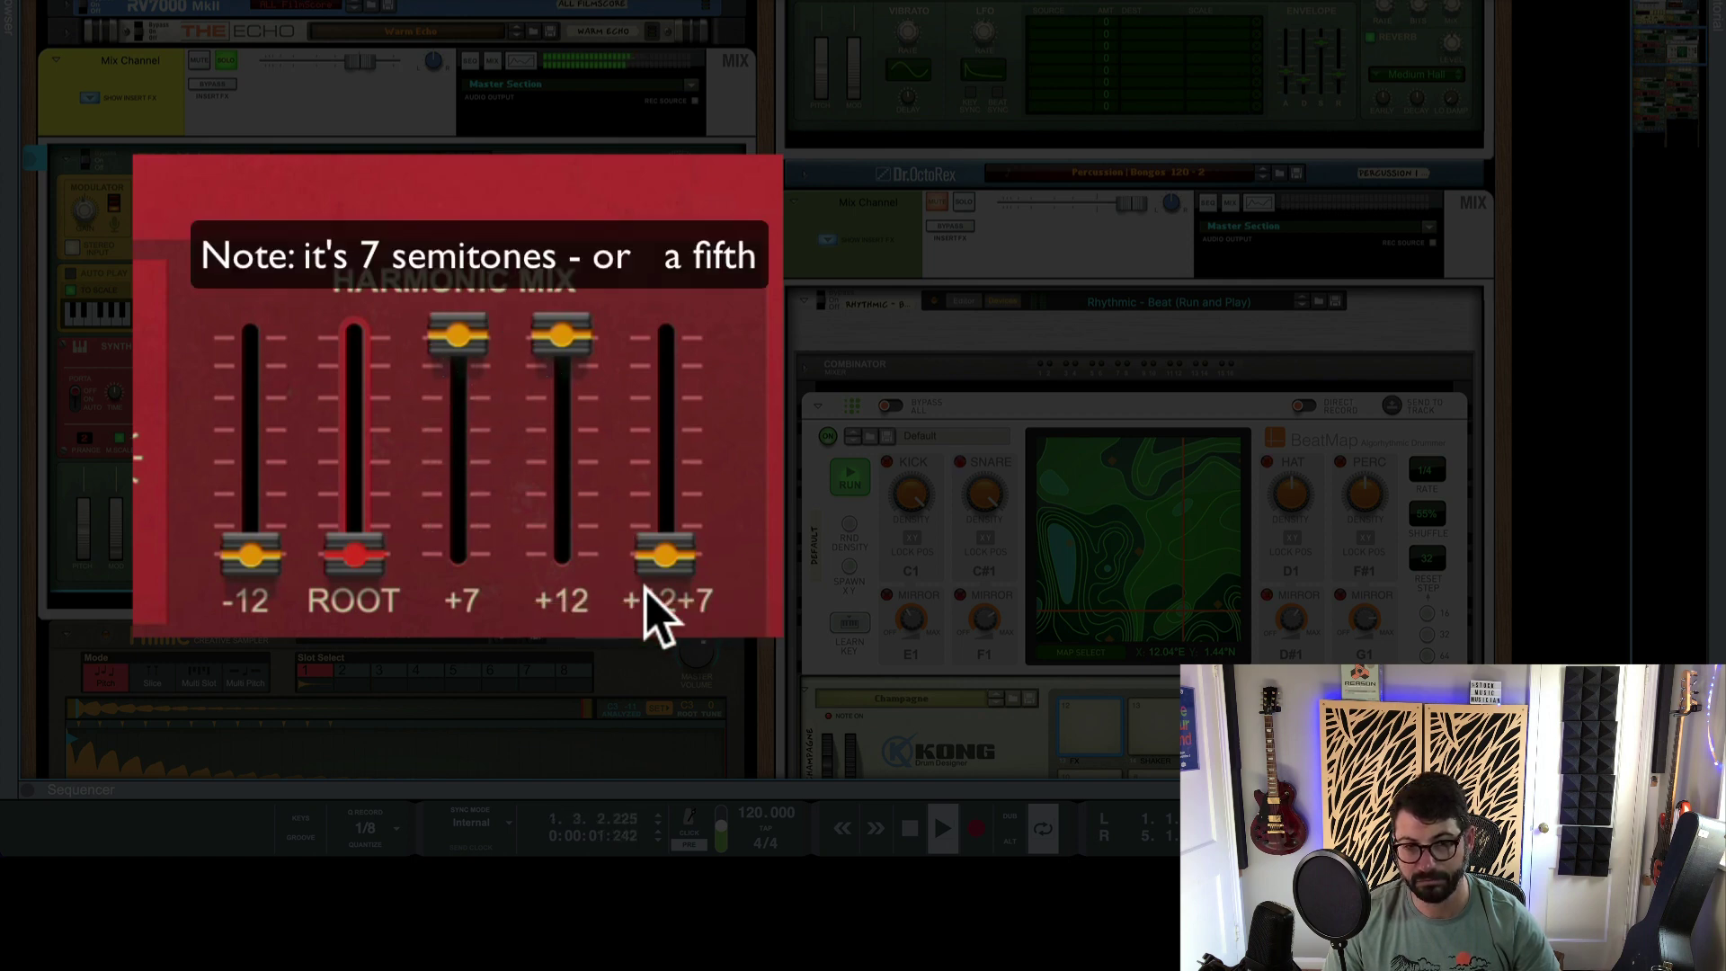
pyautogui.moveTo(663, 557); pyautogui.dragTo(666, 335)
pyautogui.moveTo(557, 331); pyautogui.dragTo(550, 550)
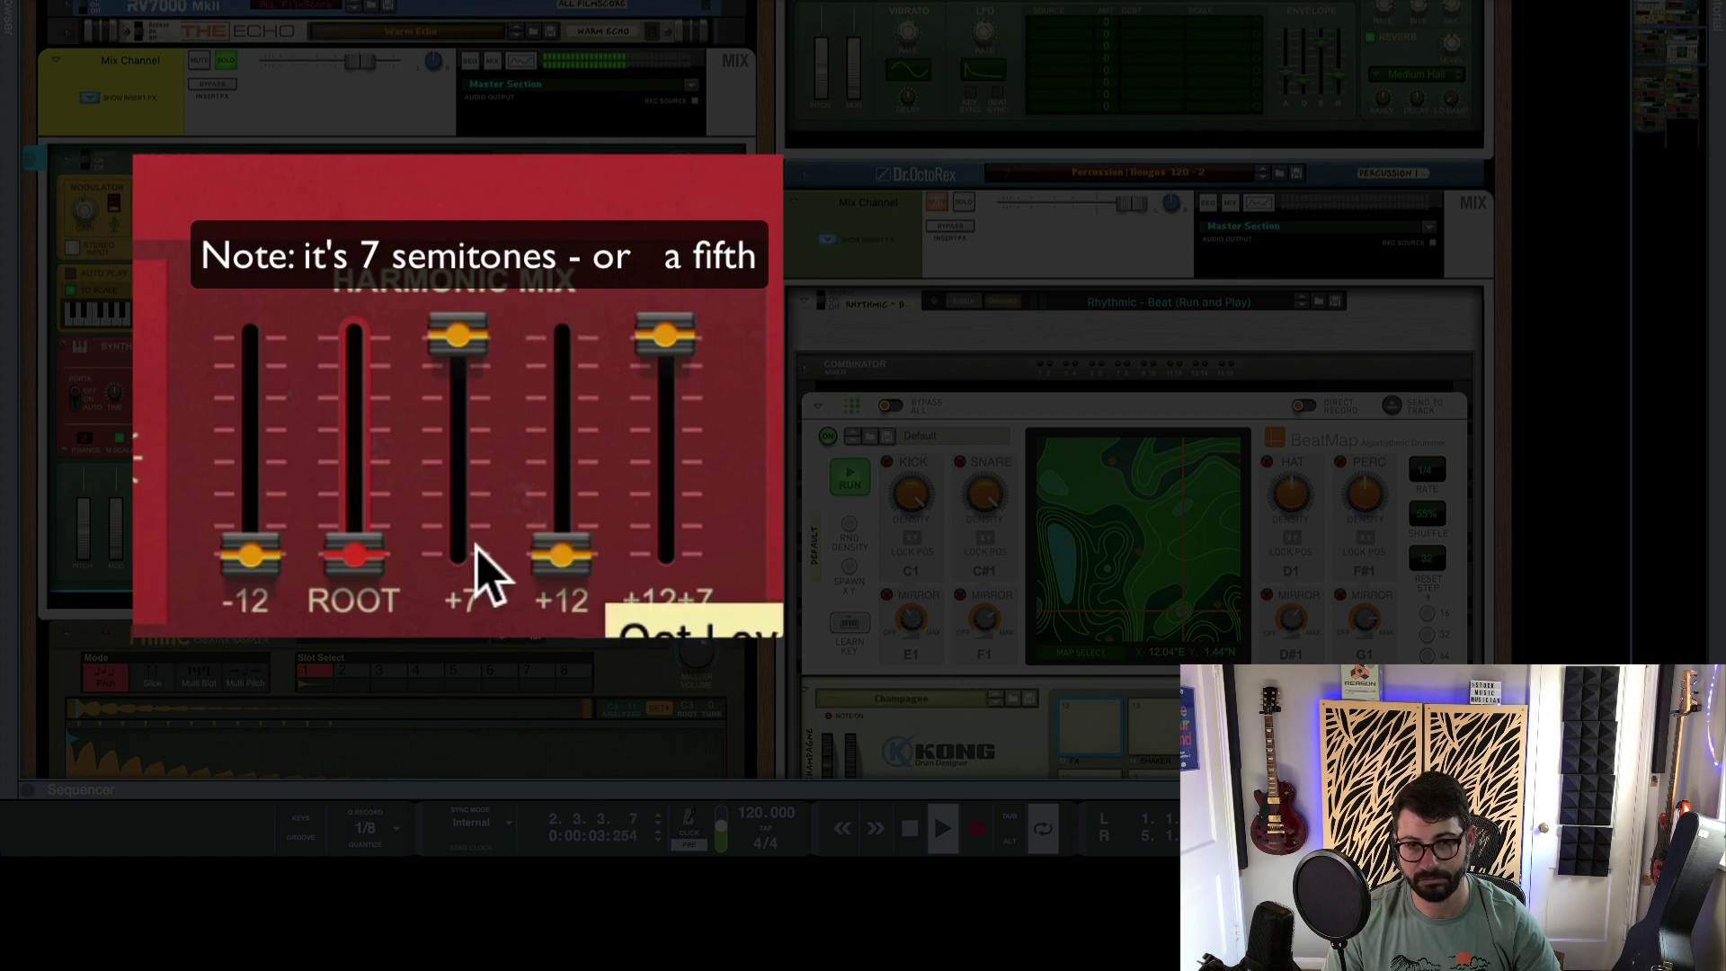
# Rebalance the harmonic mix with the root at full, -12 and +7 partly raised and +12+7 silenced, and stop playback.
pyautogui.moveTo(449, 335); pyautogui.dragTo(354, 335)
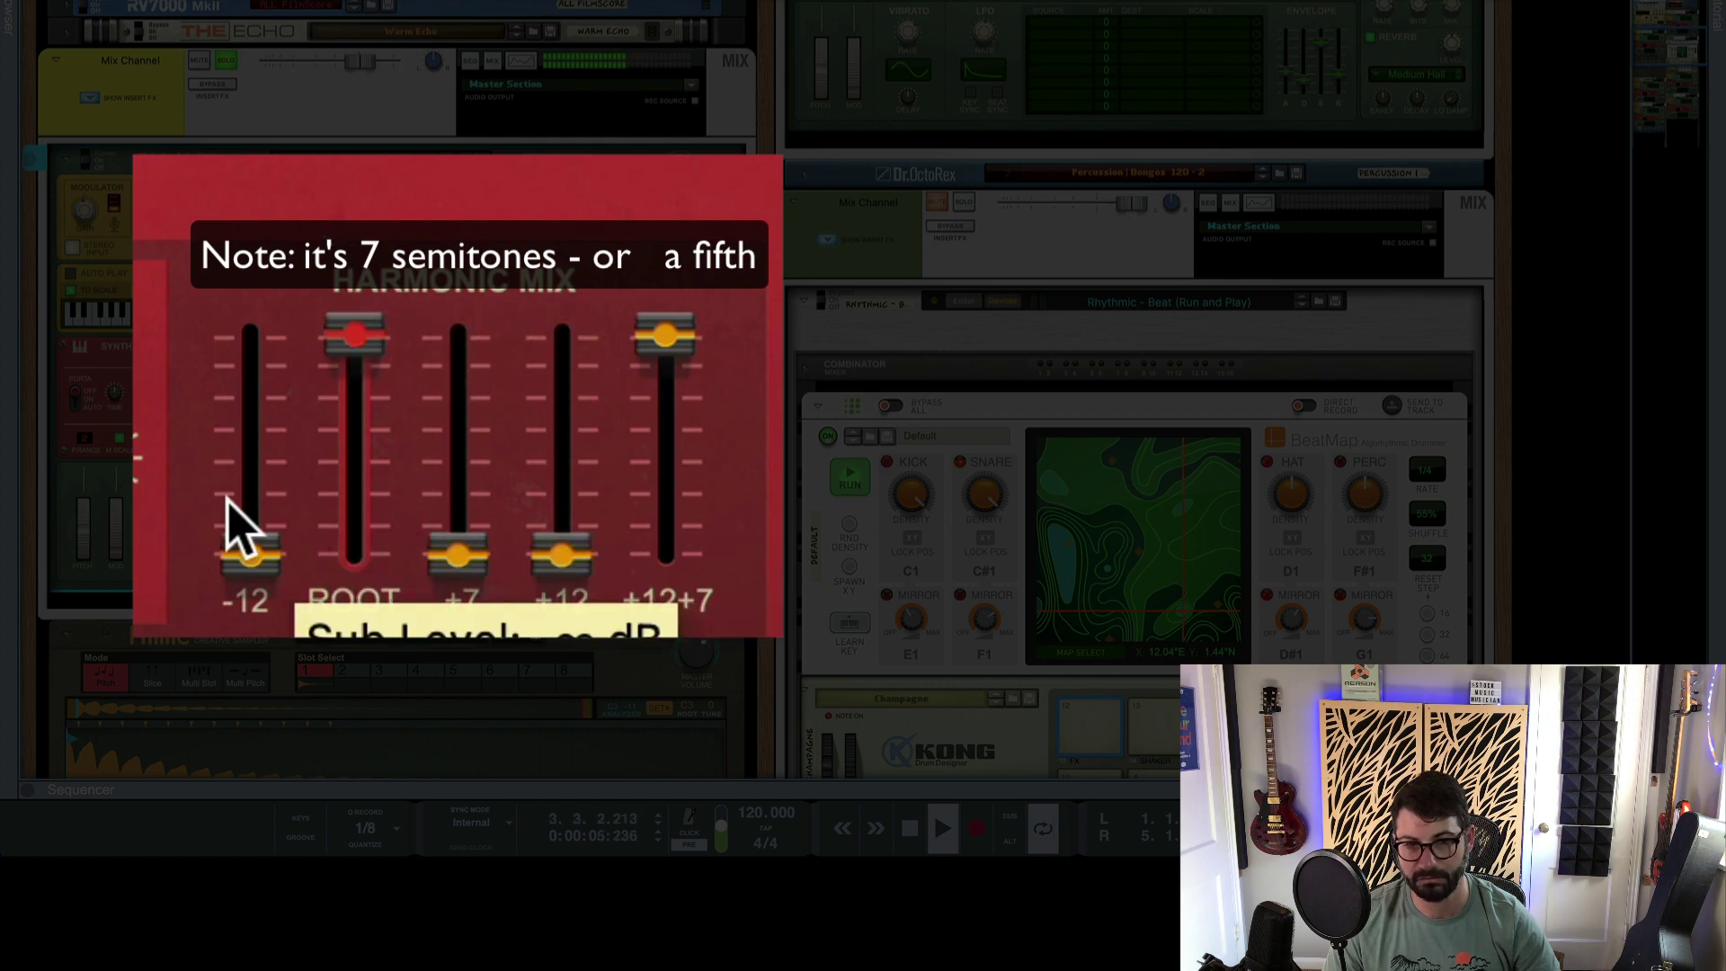
pyautogui.moveTo(253, 533); pyautogui.dragTo(251, 416)
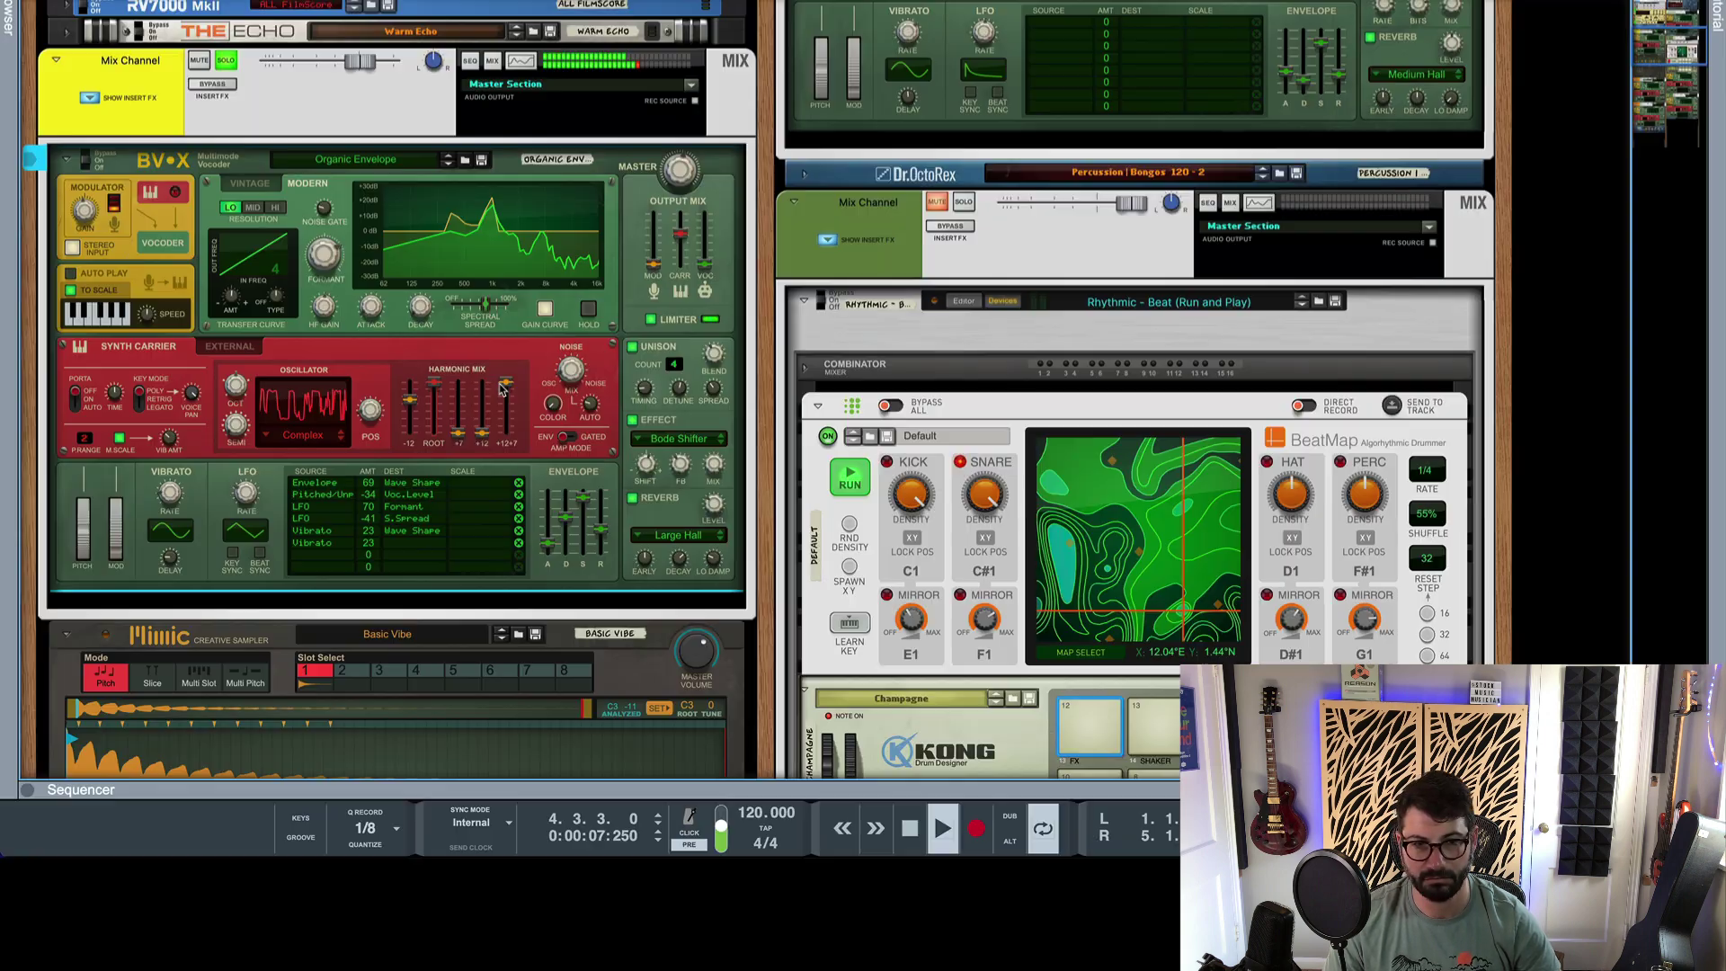
pyautogui.moveTo(456, 426); pyautogui.dragTo(458, 413)
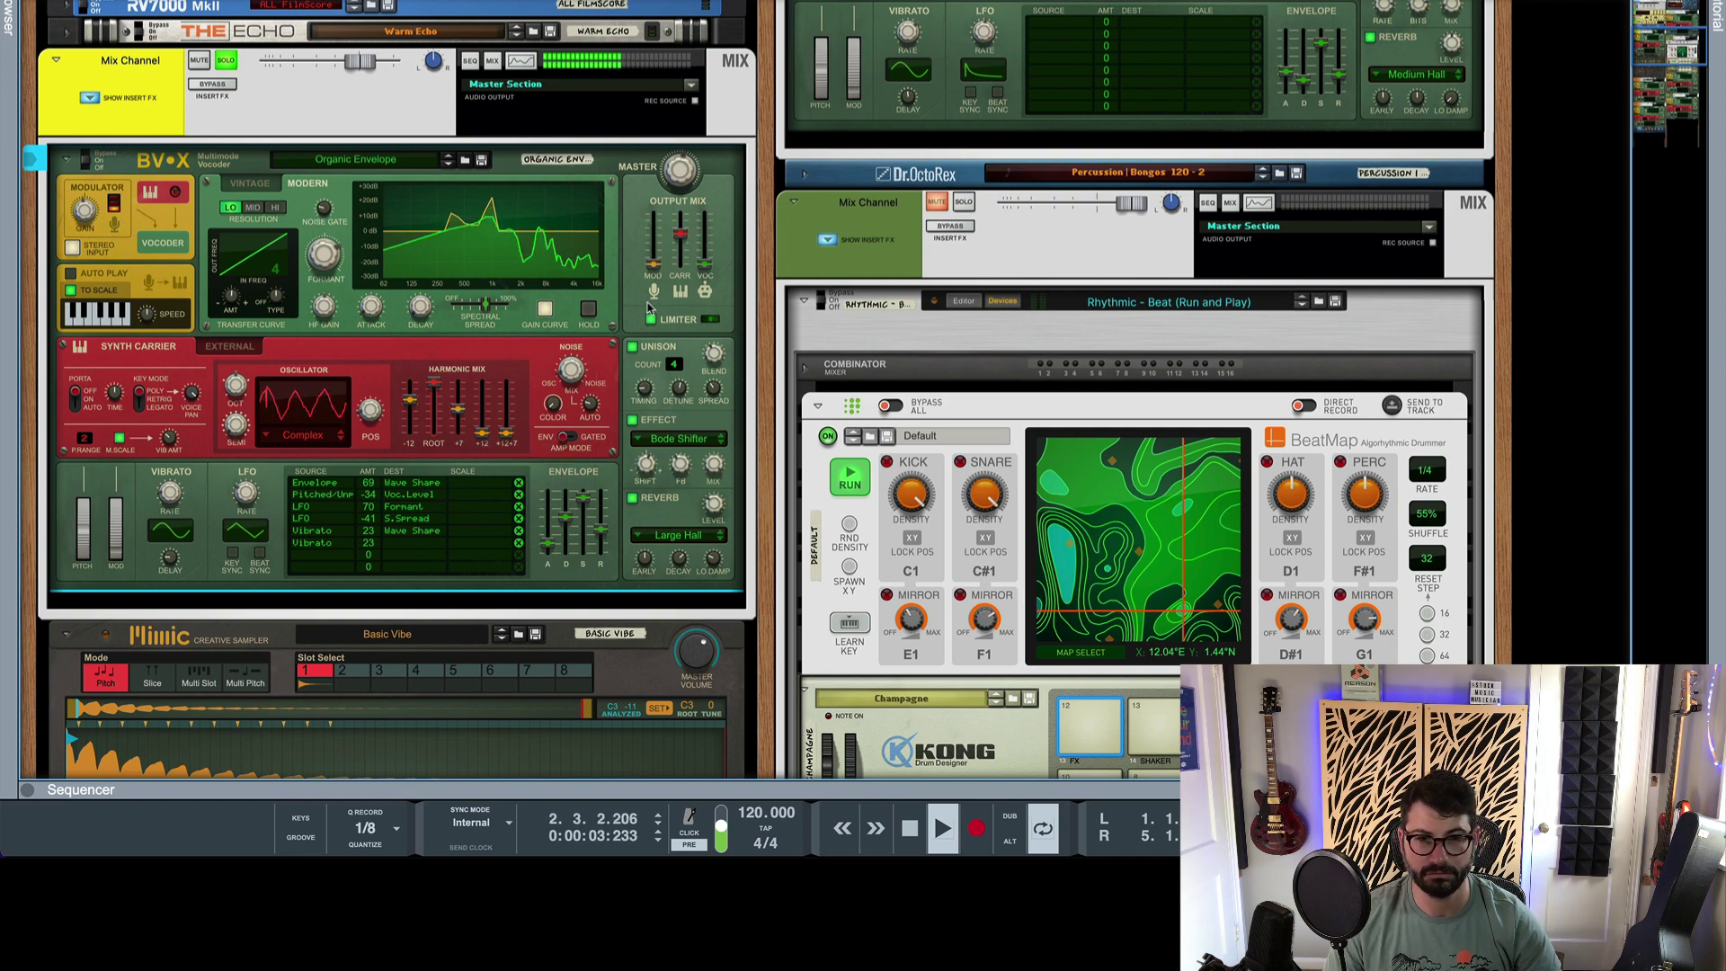
pyautogui.press('space')
# Turn the synth carrier's noise mix fully to noise and audition it during playback.
pyautogui.moveTo(562, 370)
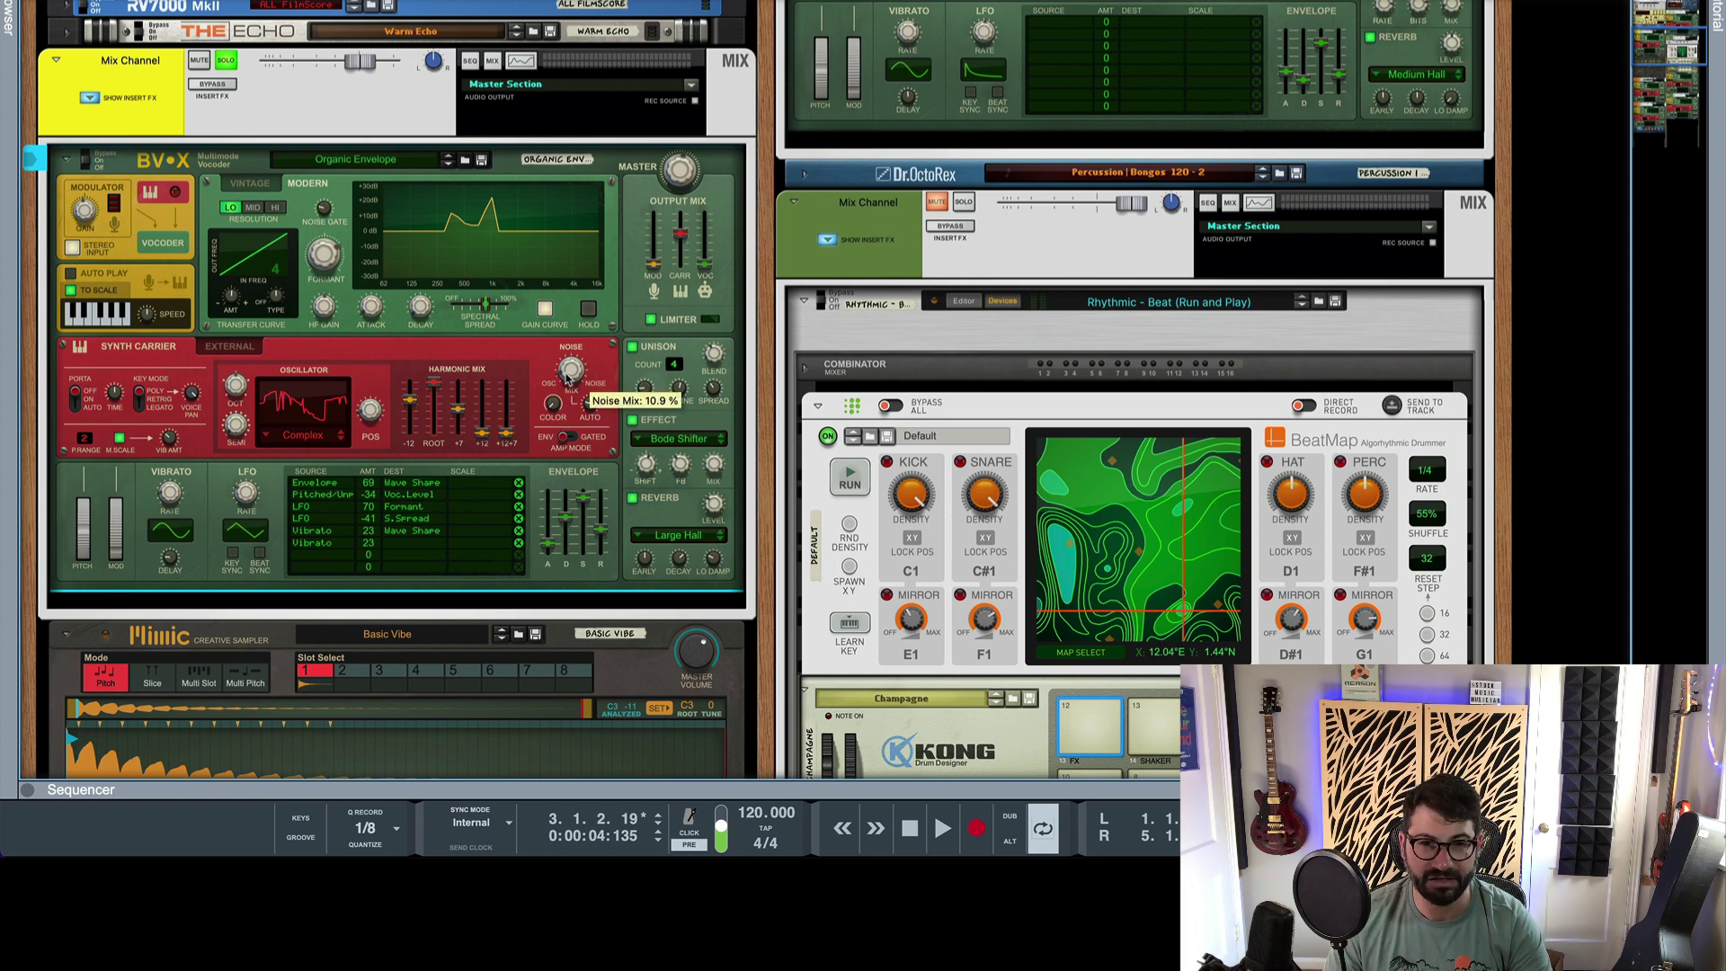
pyautogui.moveTo(568, 379); pyautogui.dragTo(569, 361)
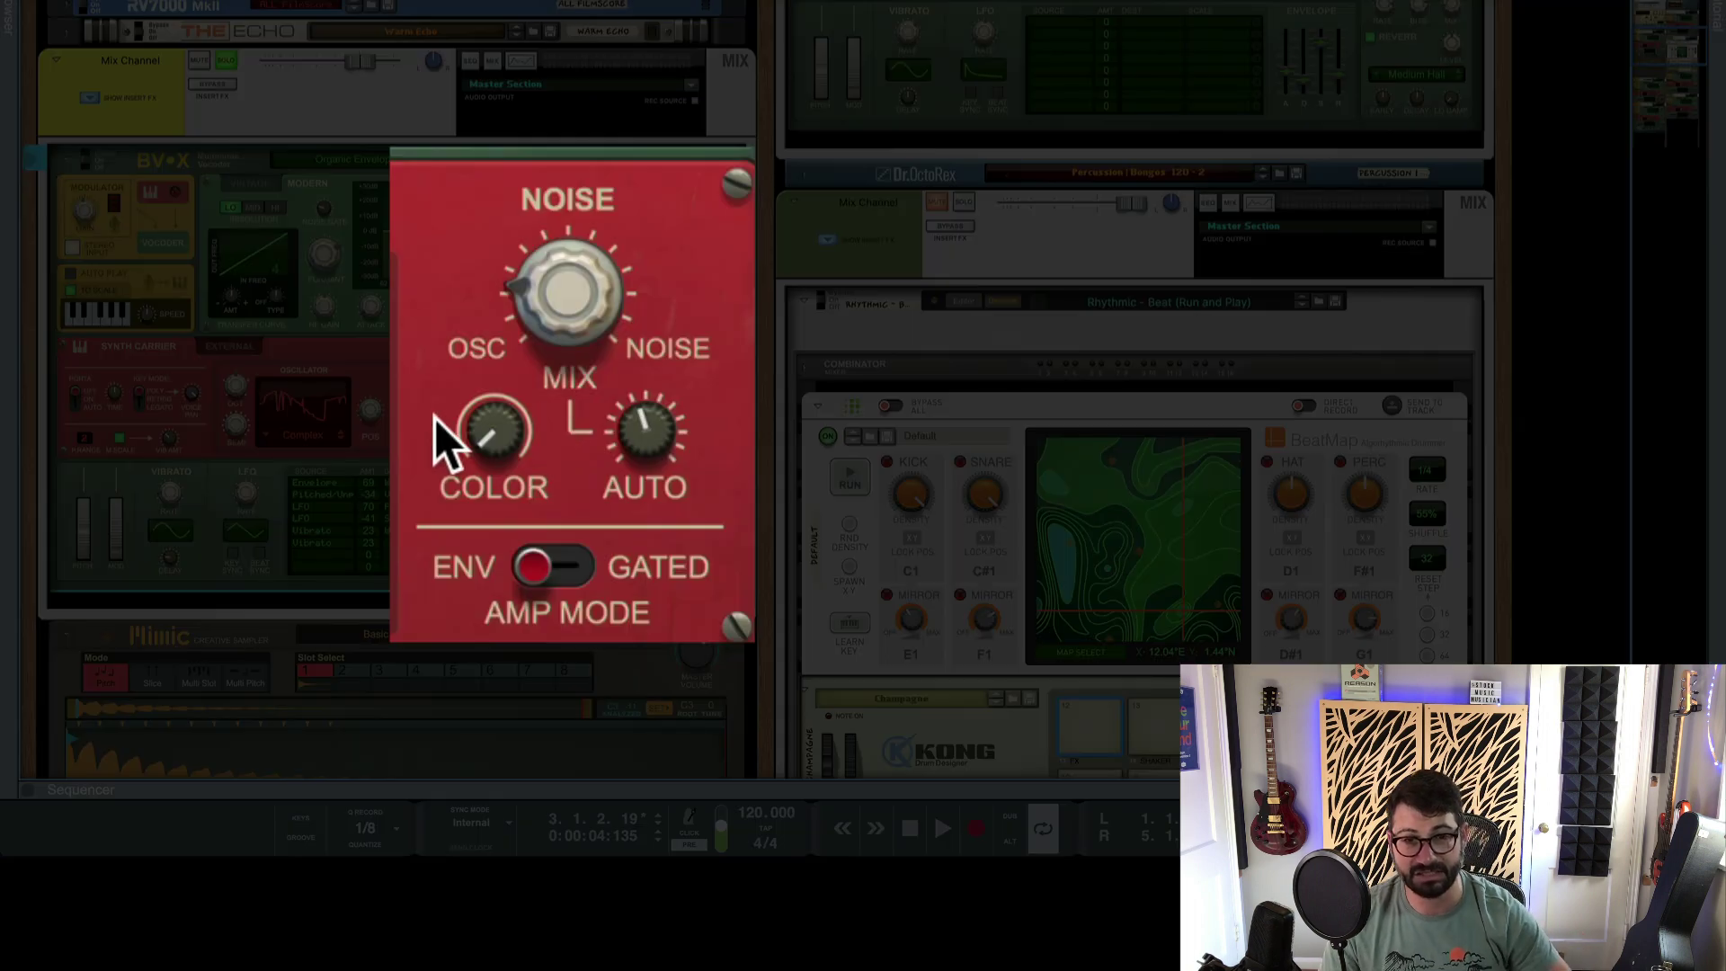
pyautogui.moveTo(611, 358); pyautogui.dragTo(547, 94)
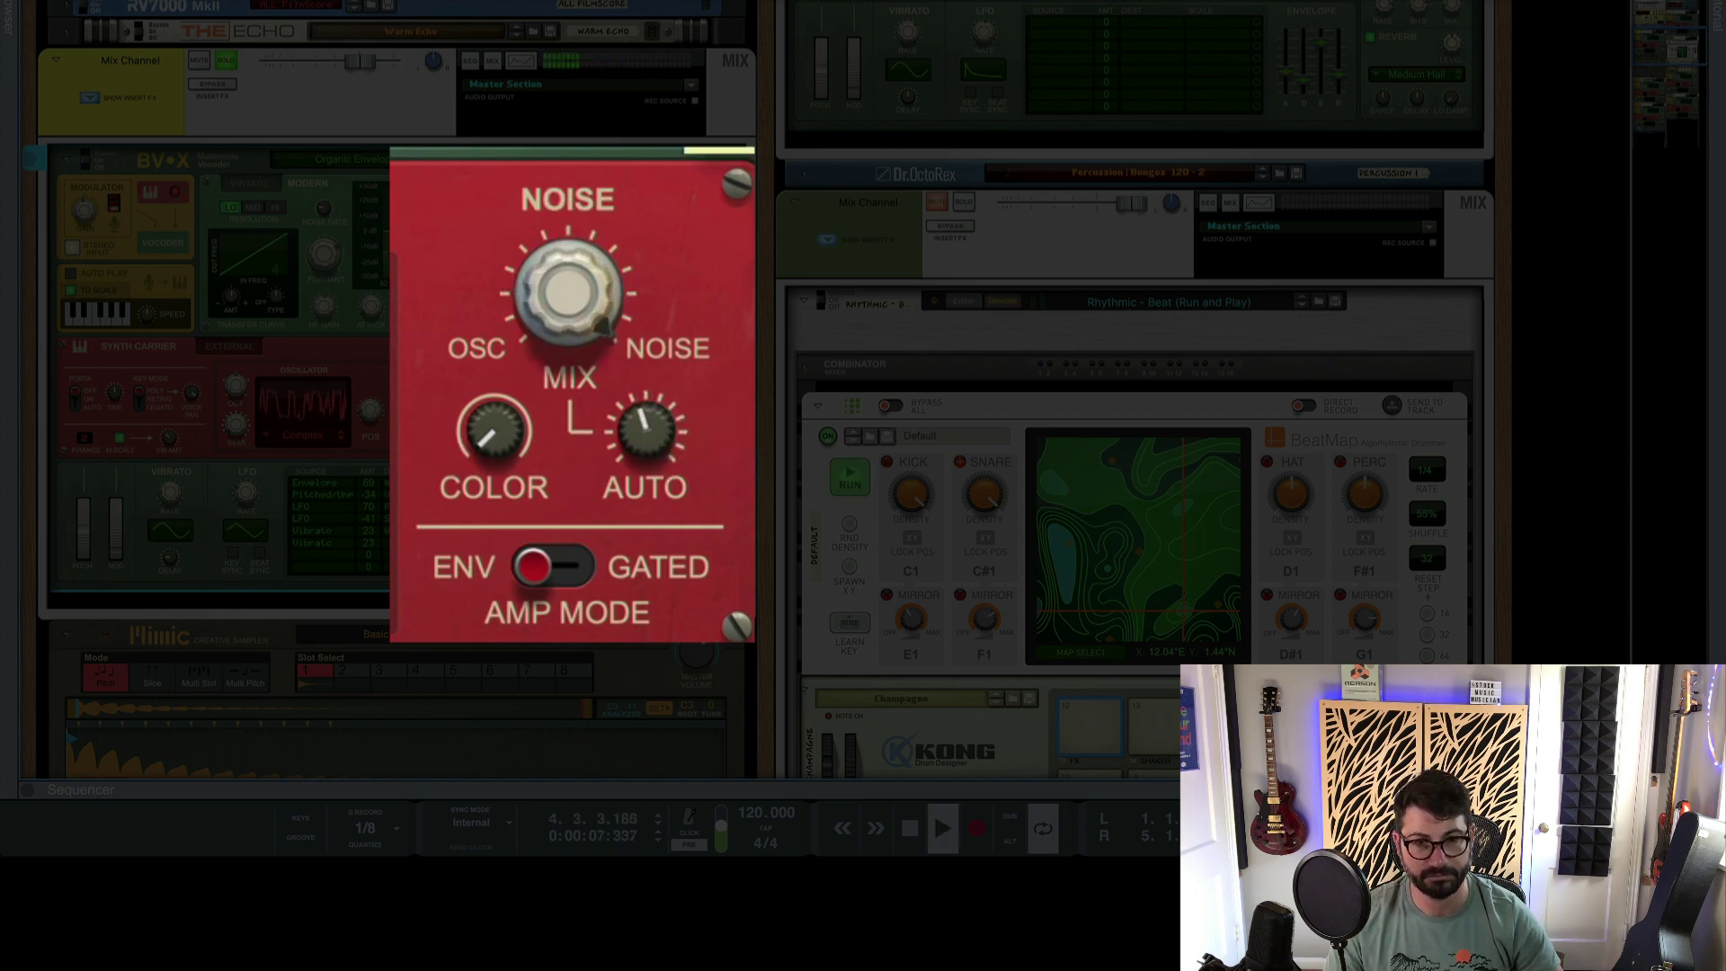
# Turn the noise mix mostly toward the oscillator with color near the middle, switch the amp mode to Gated, and stop playback.
pyautogui.moveTo(528, 259); pyautogui.dragTo(492, 342)
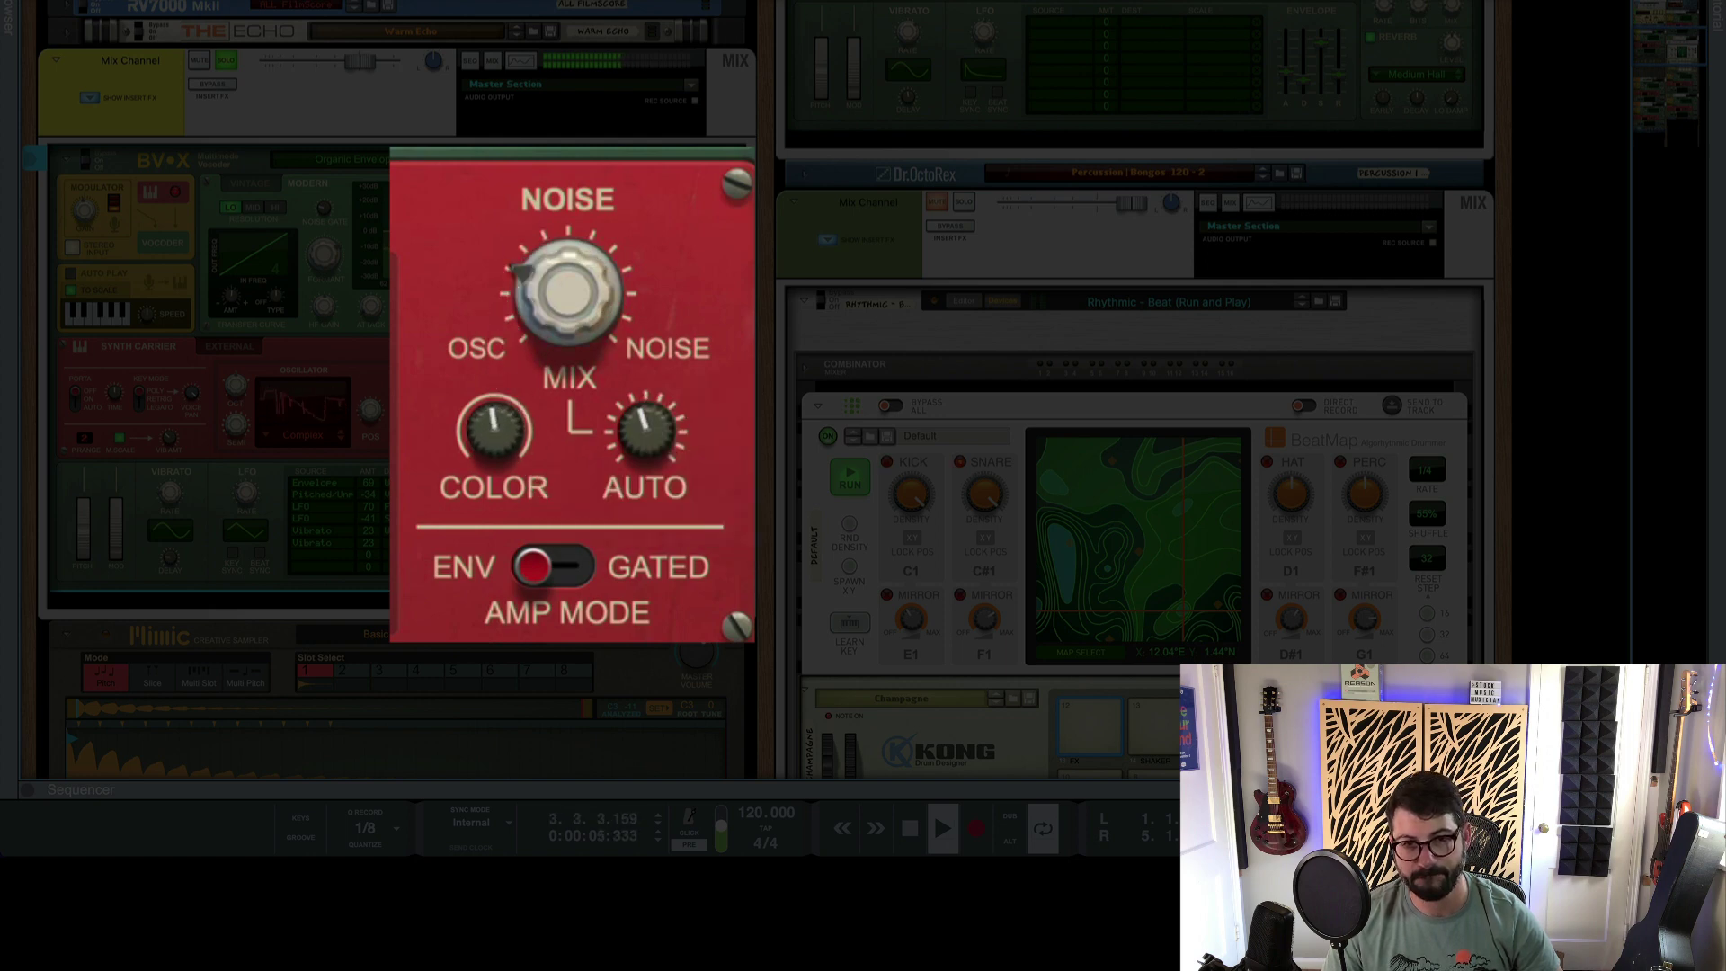
pyautogui.click(589, 557)
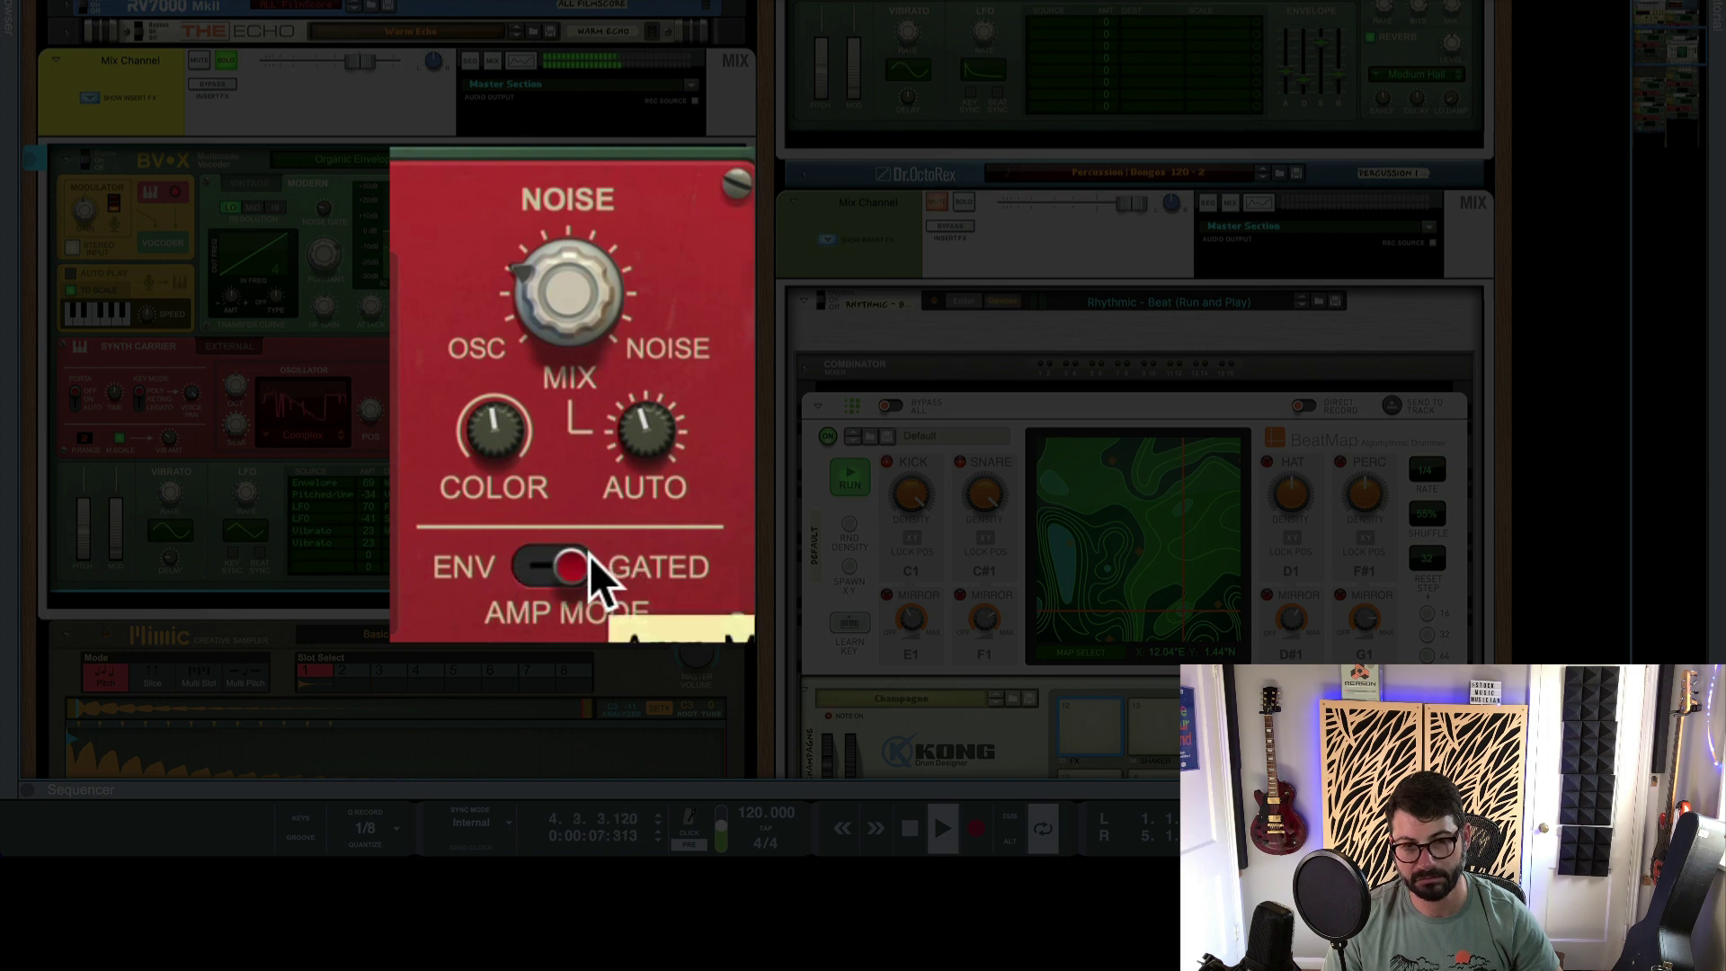
pyautogui.press('space')
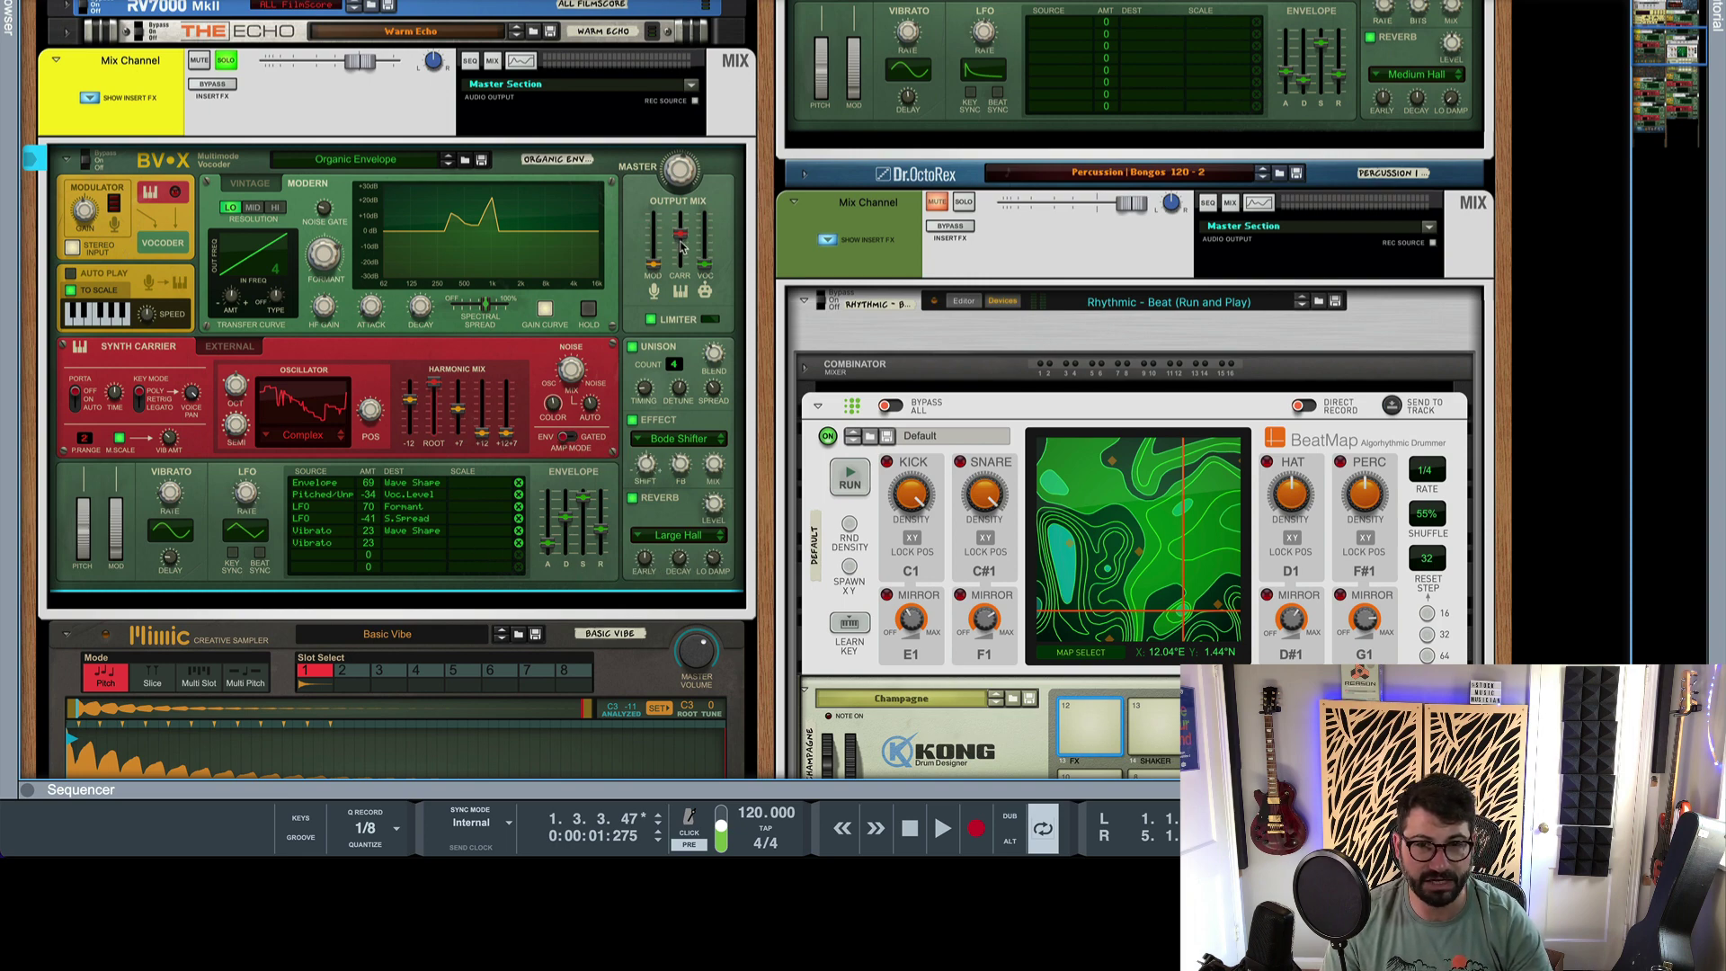
# Silence the carrier and raise the vocoder to 3.0 dB in the output mix, then start playback.
pyautogui.moveTo(681, 245)
pyautogui.mouseDown()
pyautogui.moveTo(681, 274)
pyautogui.moveTo(711, 244)
pyautogui.mouseUp()
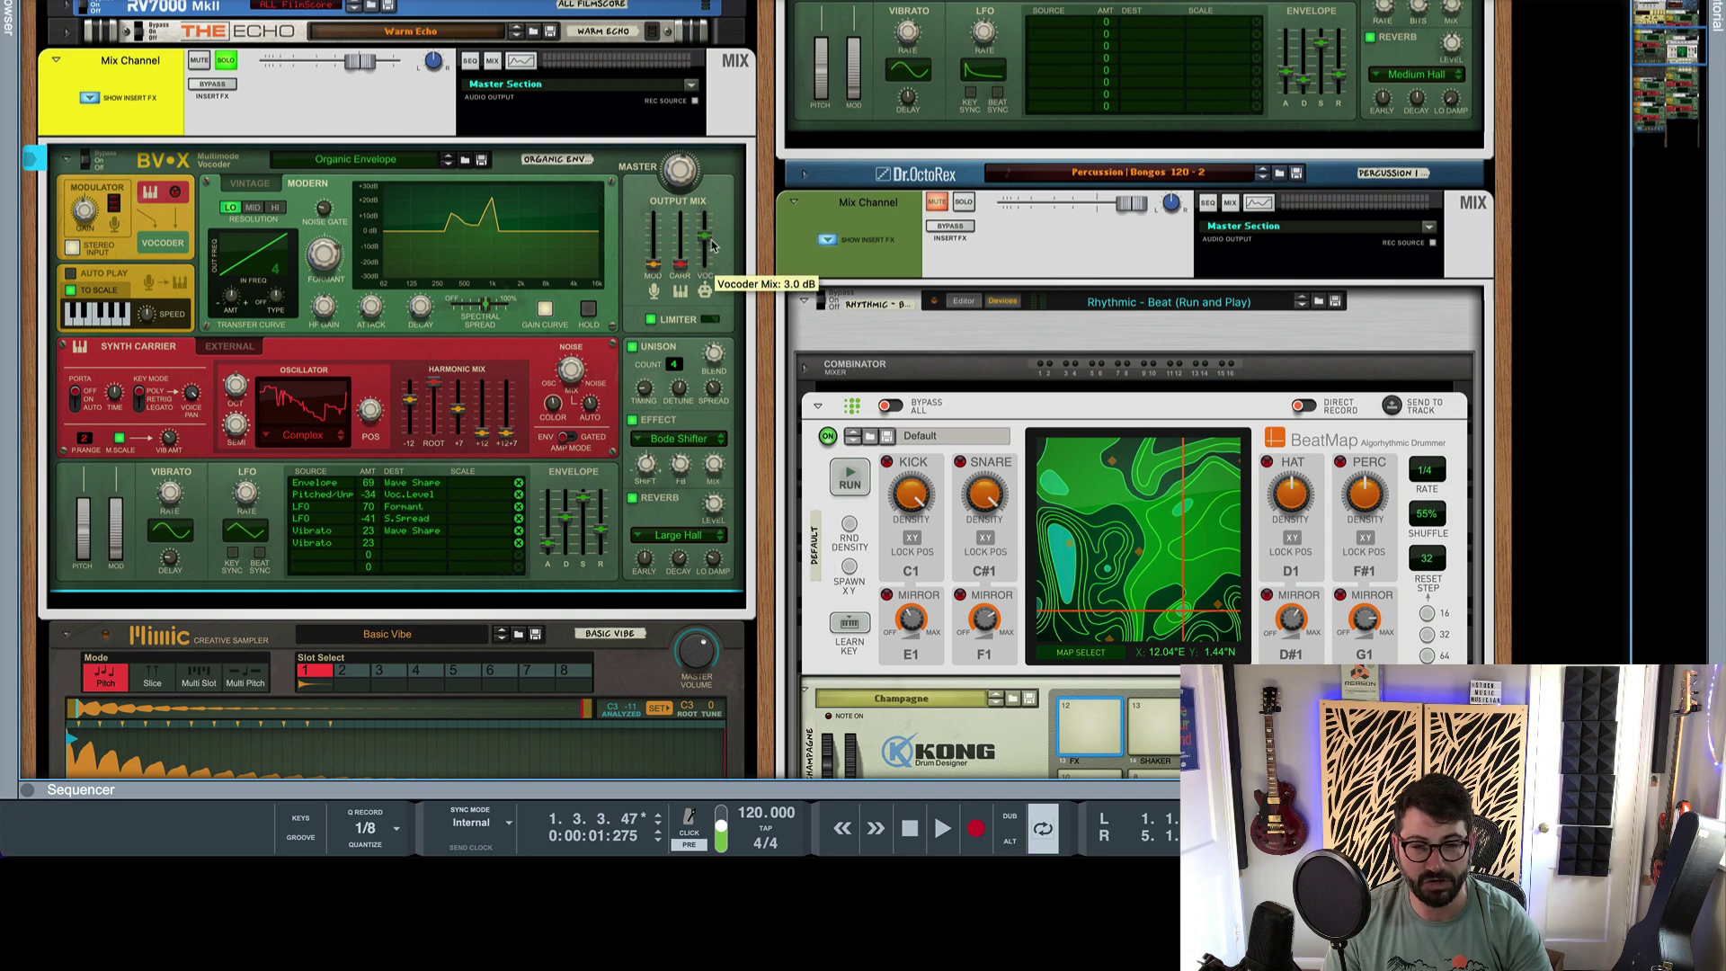
pyautogui.press('space')
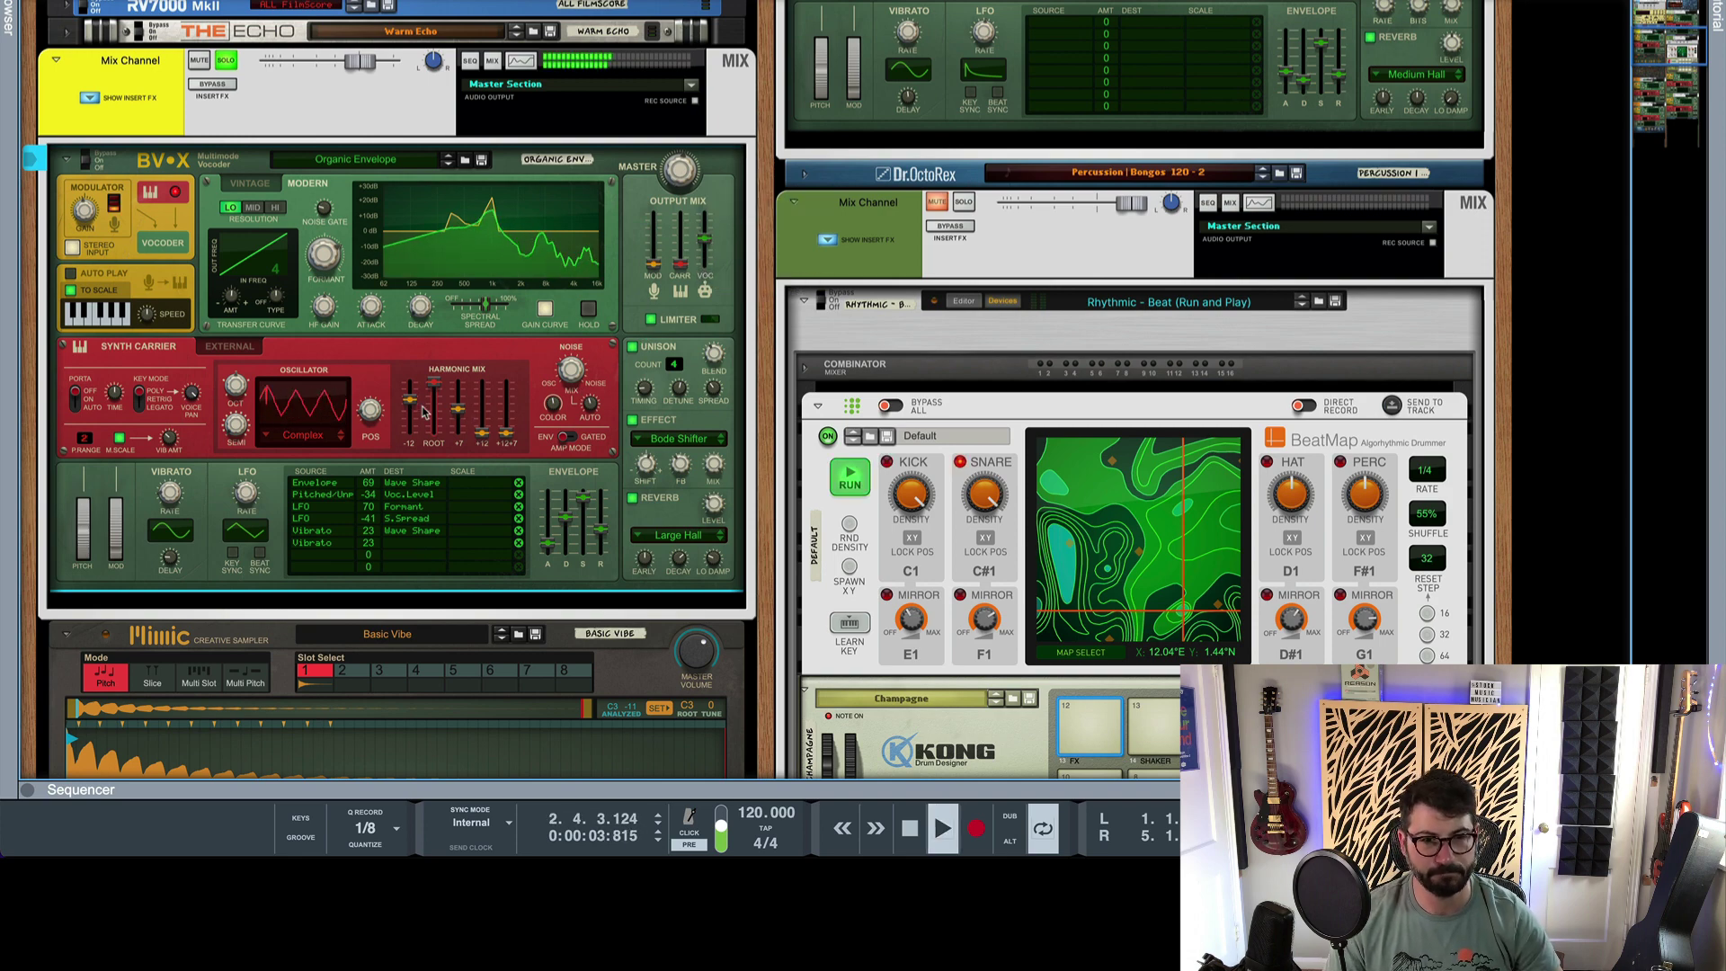
# Choose the Game oscillator waveform and partly raise the +12 and +12+7 levels in the harmonic mix.
pyautogui.moveTo(510, 435); pyautogui.dragTo(510, 389)
pyautogui.click(297, 437)
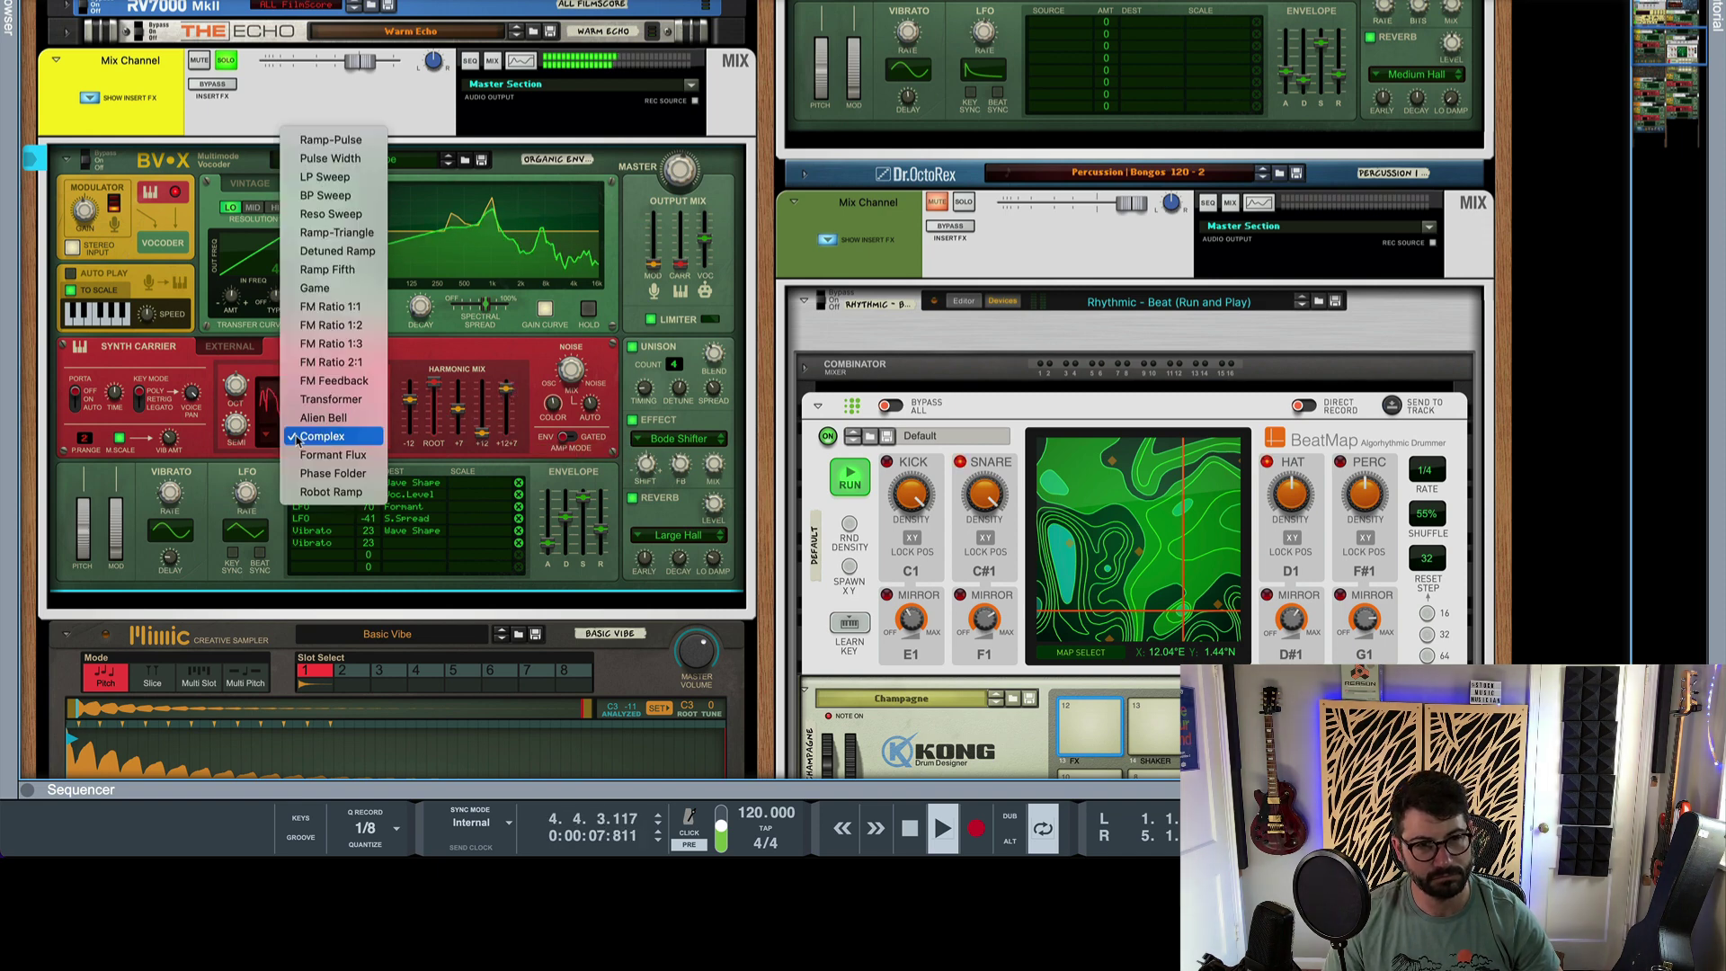
pyautogui.click(358, 289)
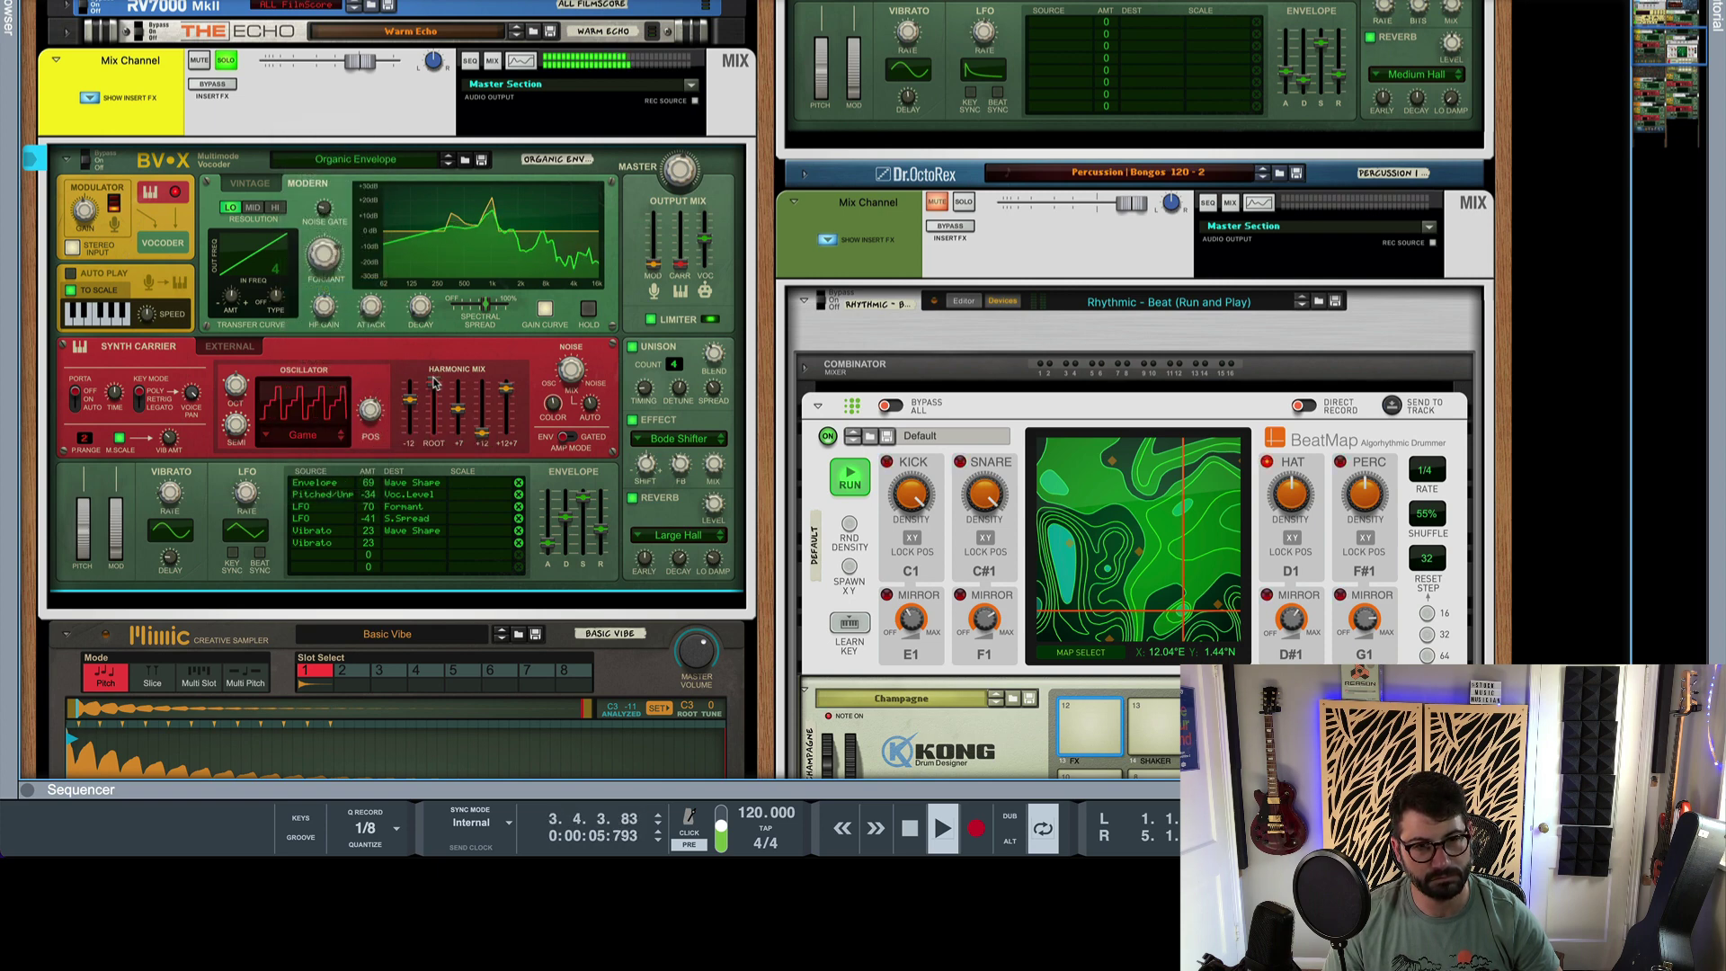
pyautogui.moveTo(479, 439); pyautogui.dragTo(468, 422)
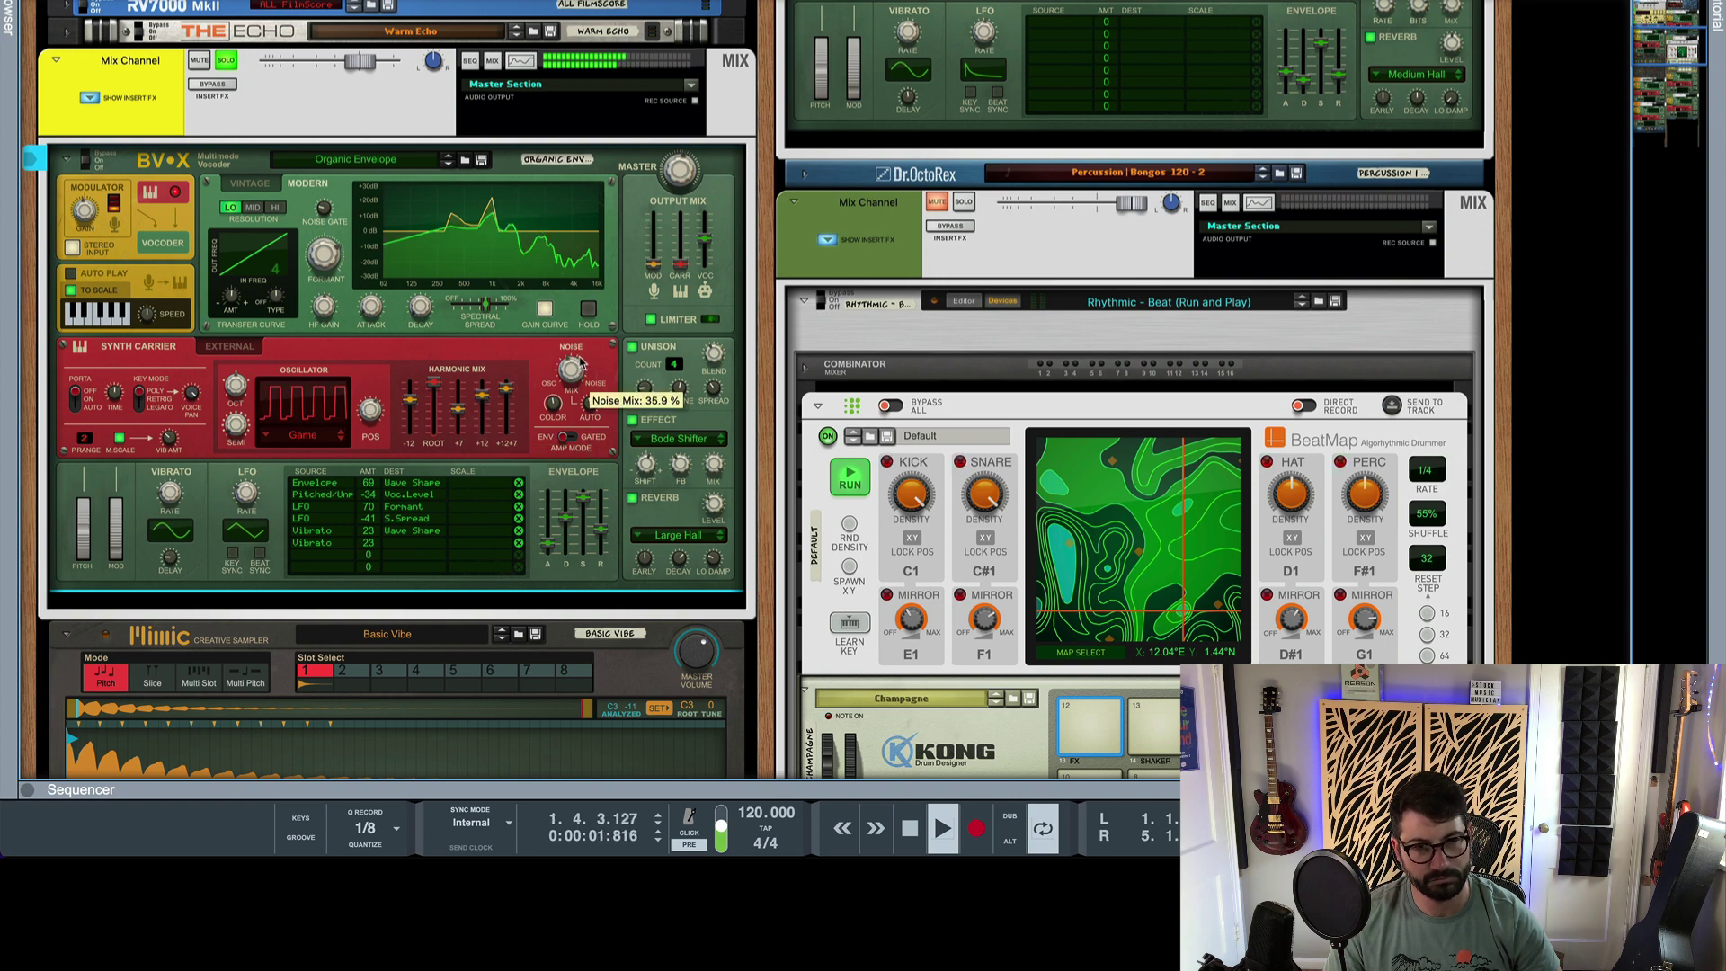
# Adjust the synth carrier's noise mix and color and toggle its amp mode while the loop plays.
pyautogui.moveTo(578, 360); pyautogui.dragTo(559, 384)
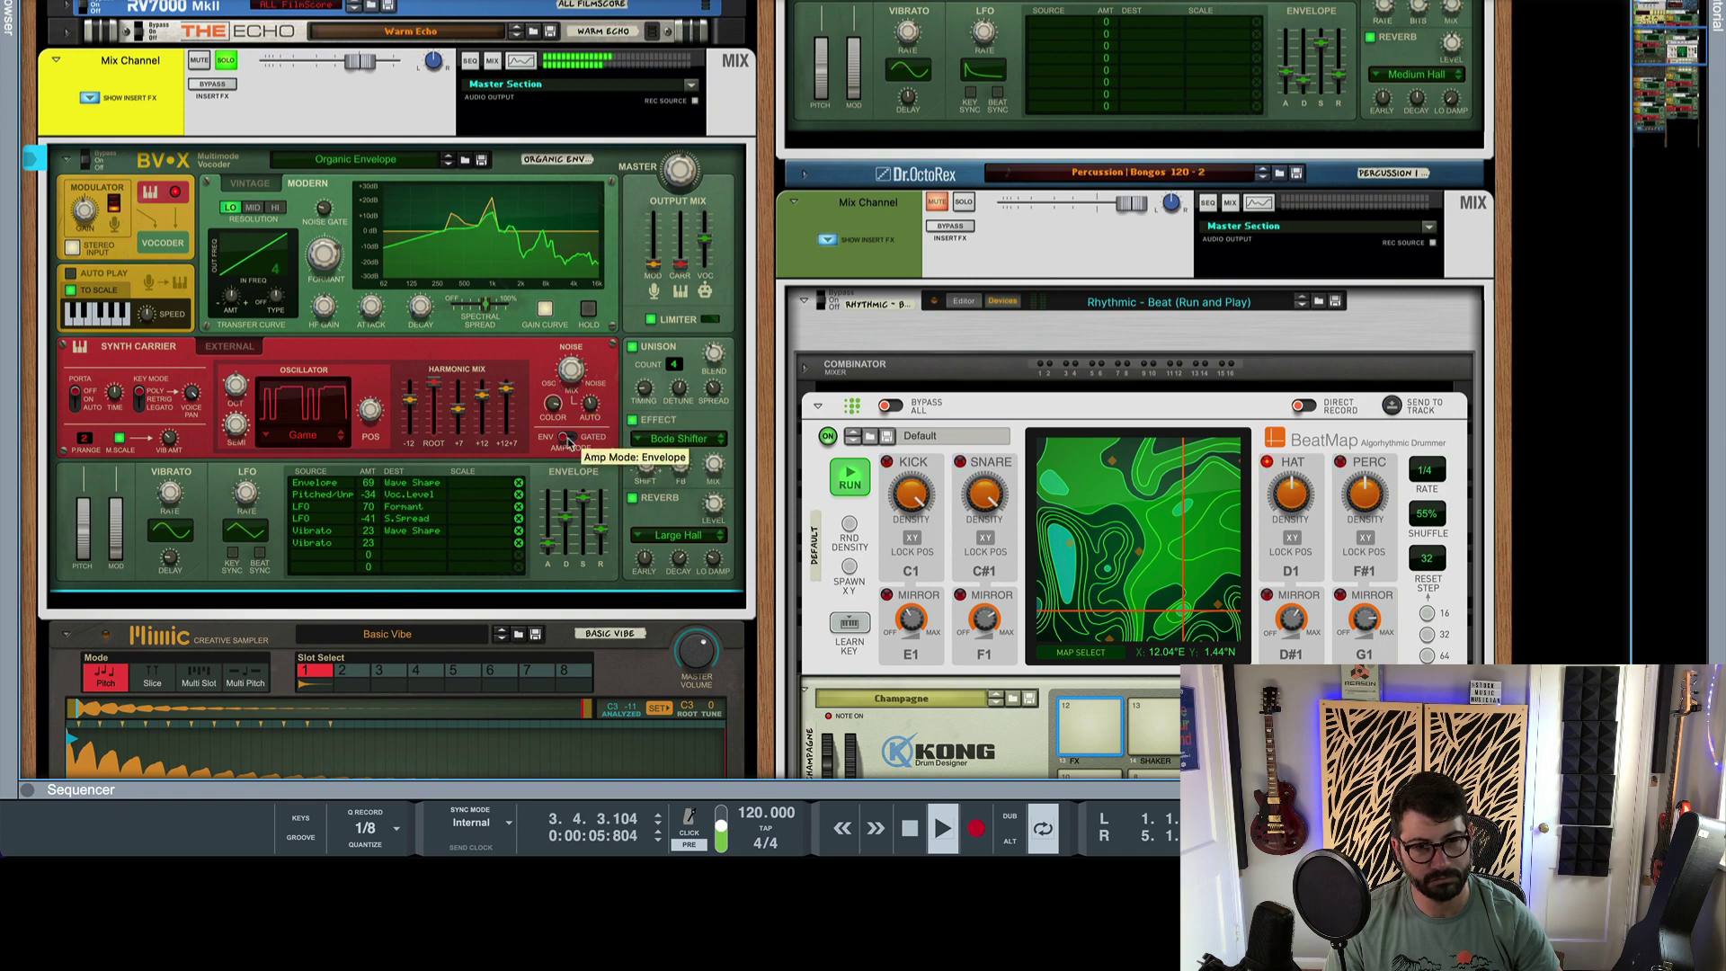
pyautogui.click(569, 437)
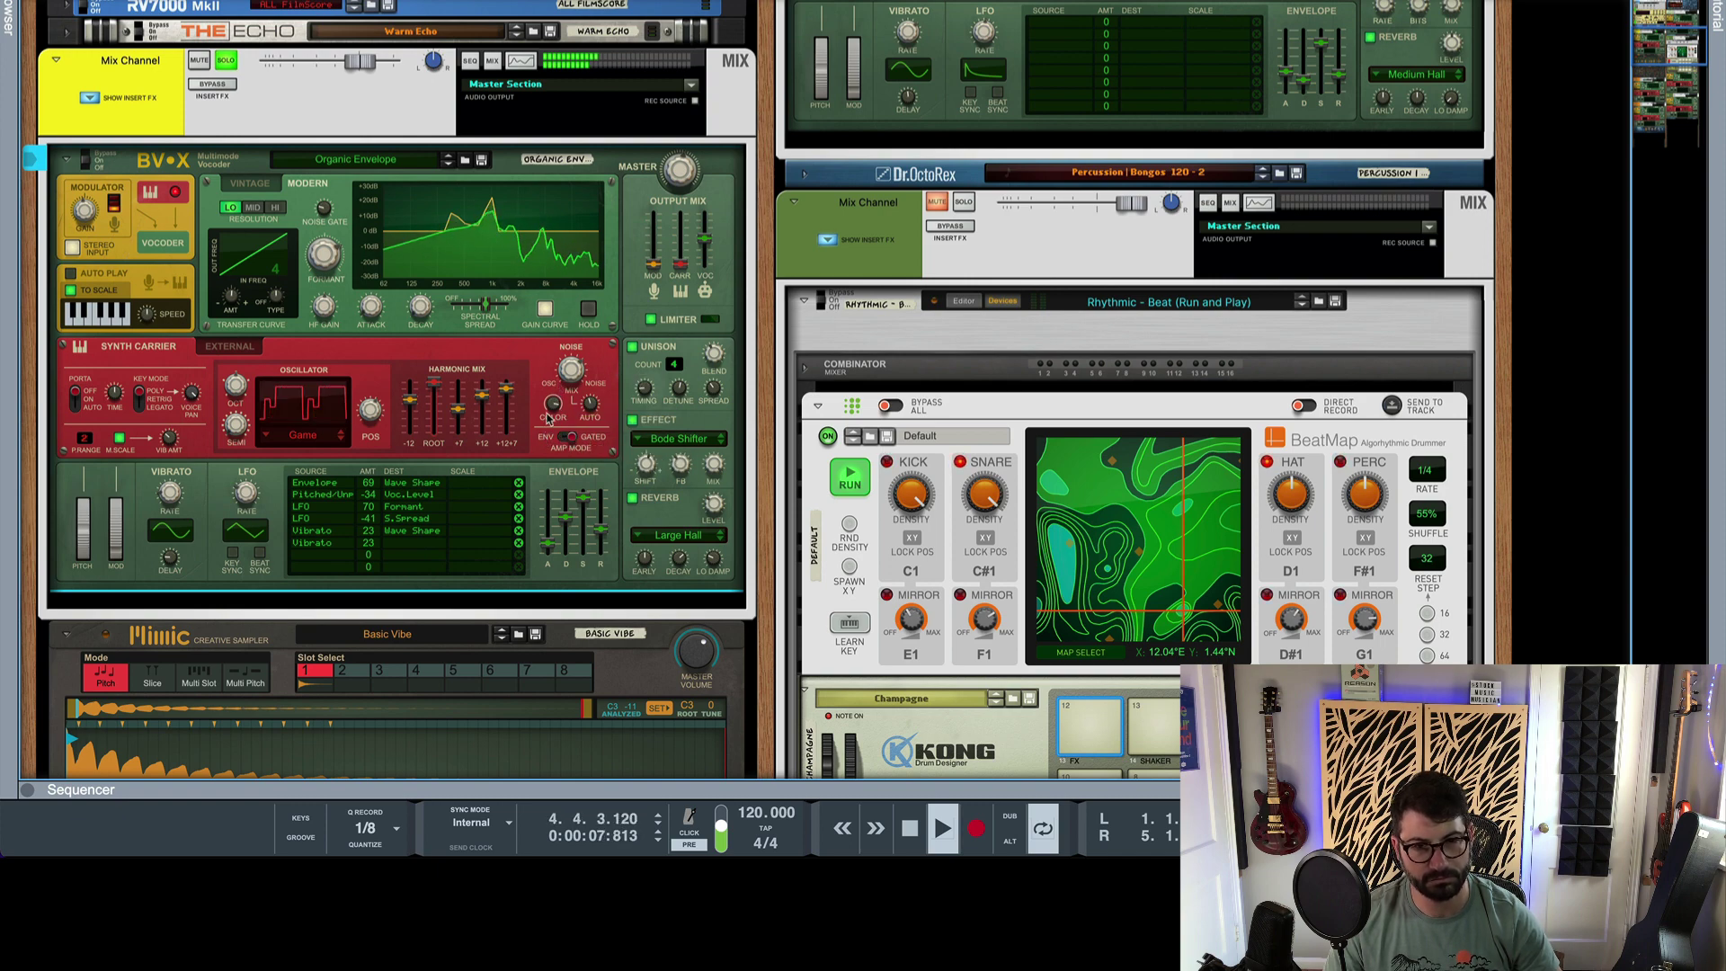
pyautogui.moveTo(562, 422); pyautogui.dragTo(547, 446)
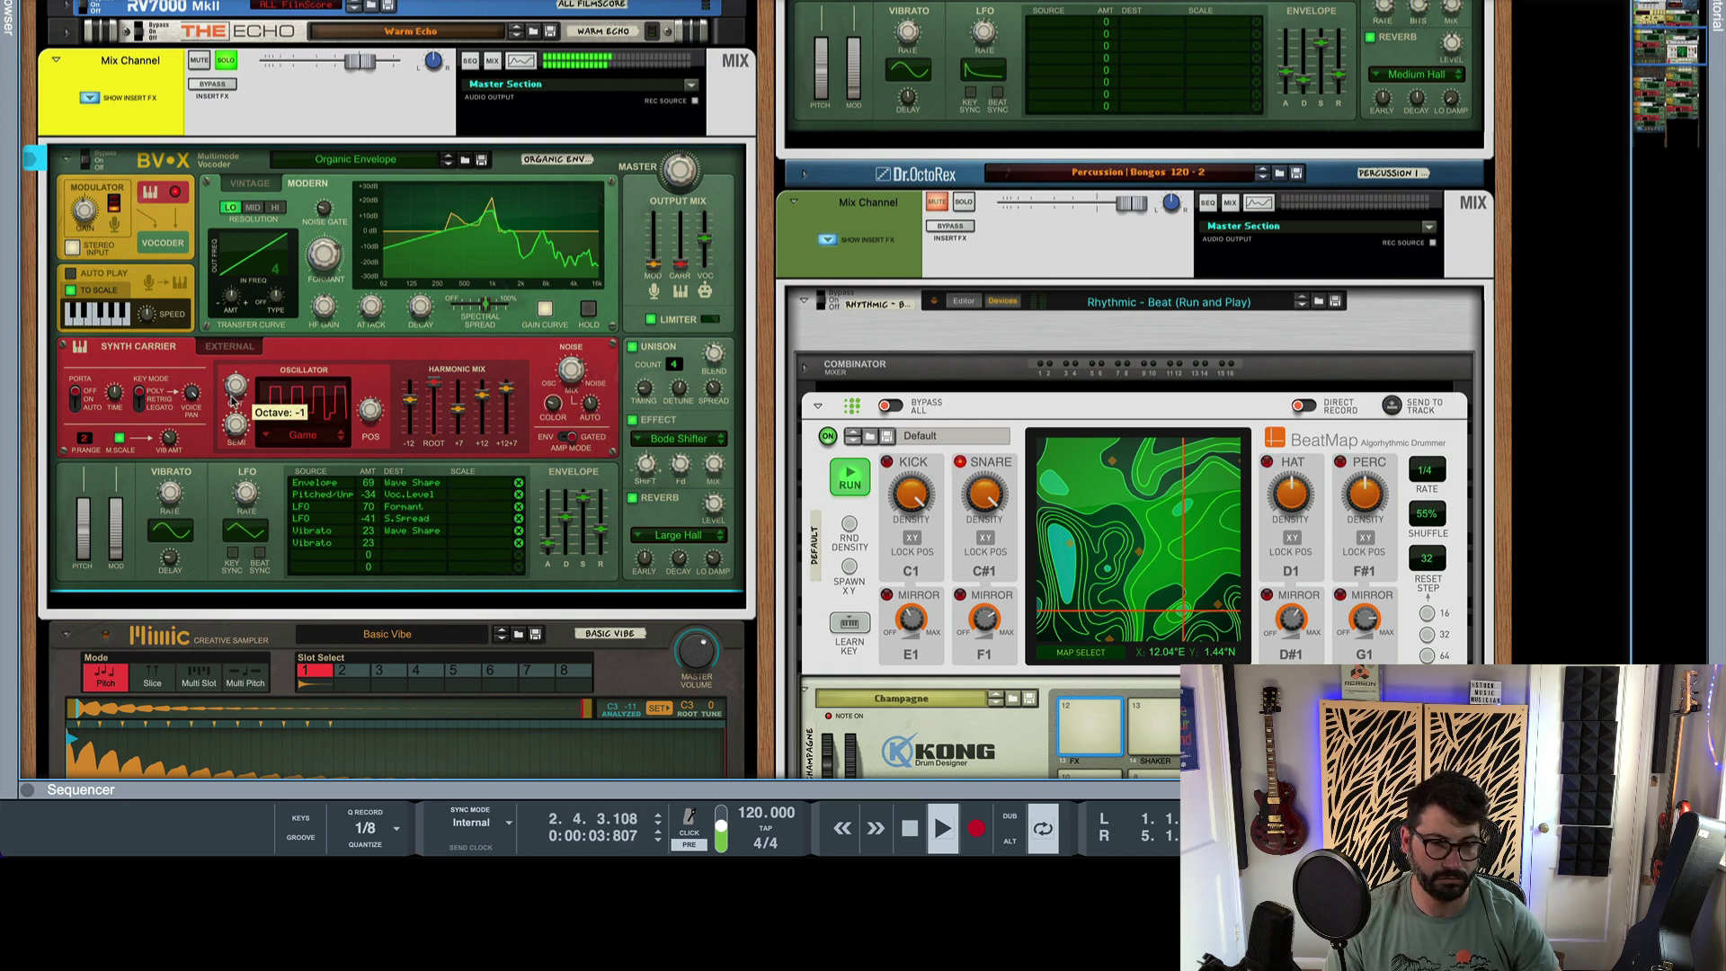
# Switch the oscillator waveform to Ramp Fifth, adjust its wave shape, and stop playback.
pyautogui.click(345, 440)
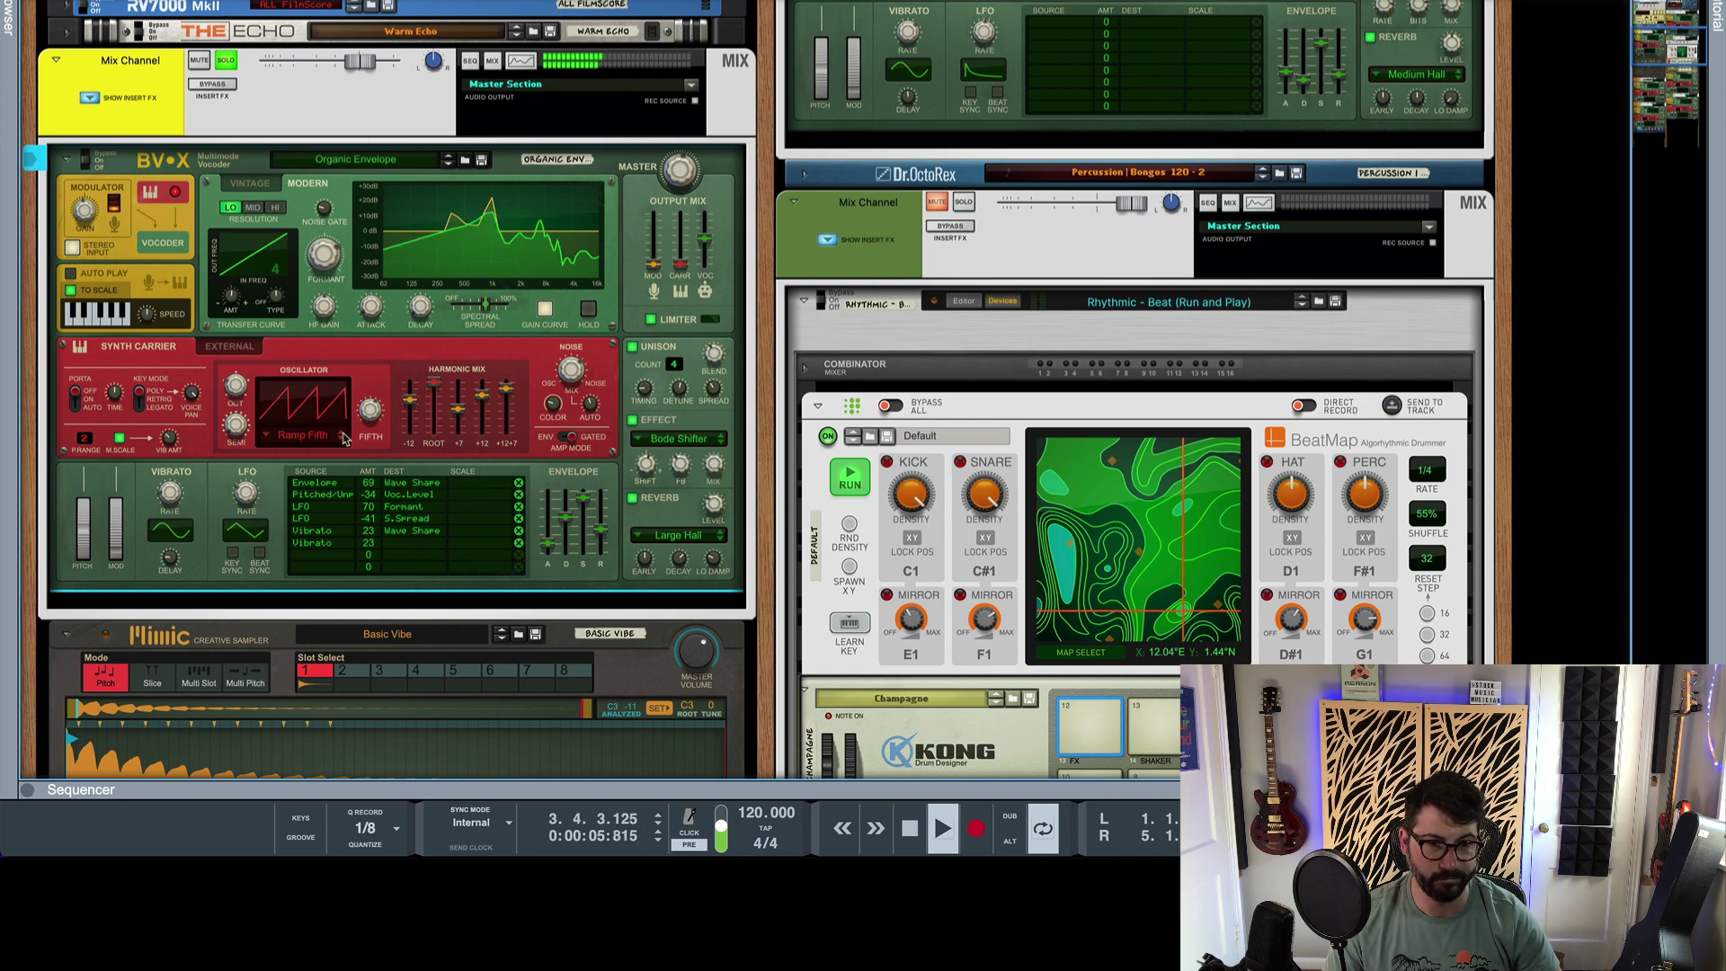
pyautogui.moveTo(371, 409)
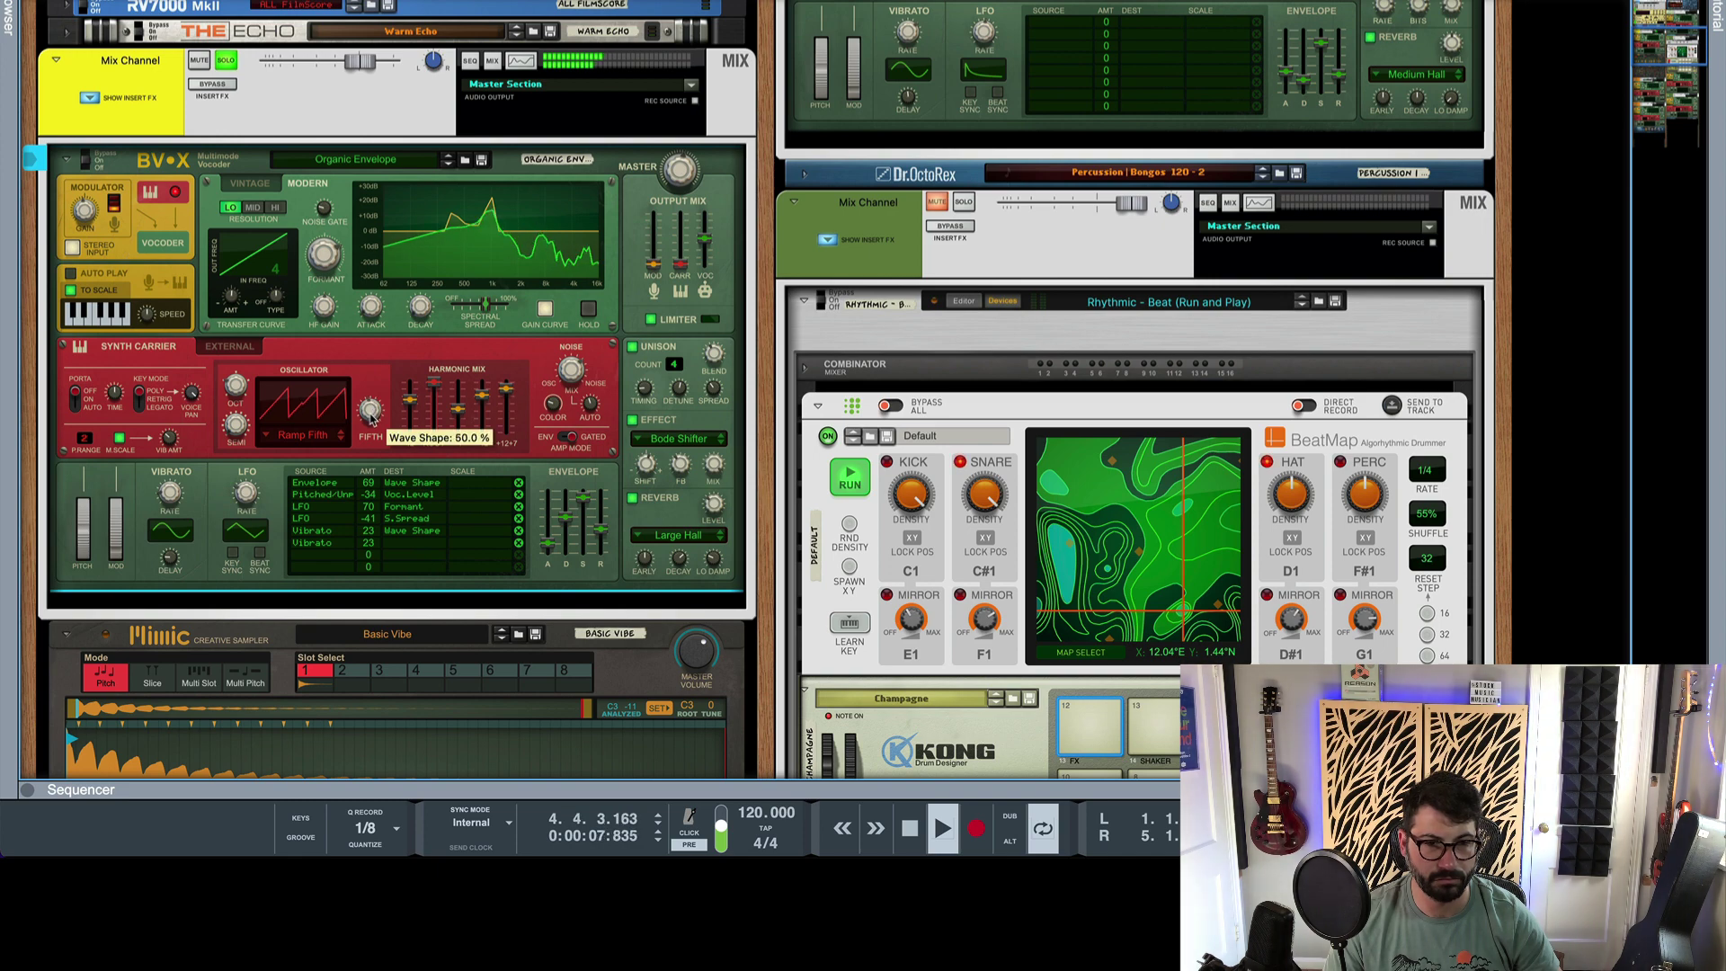
pyautogui.moveTo(369, 417); pyautogui.dragTo(369, 426)
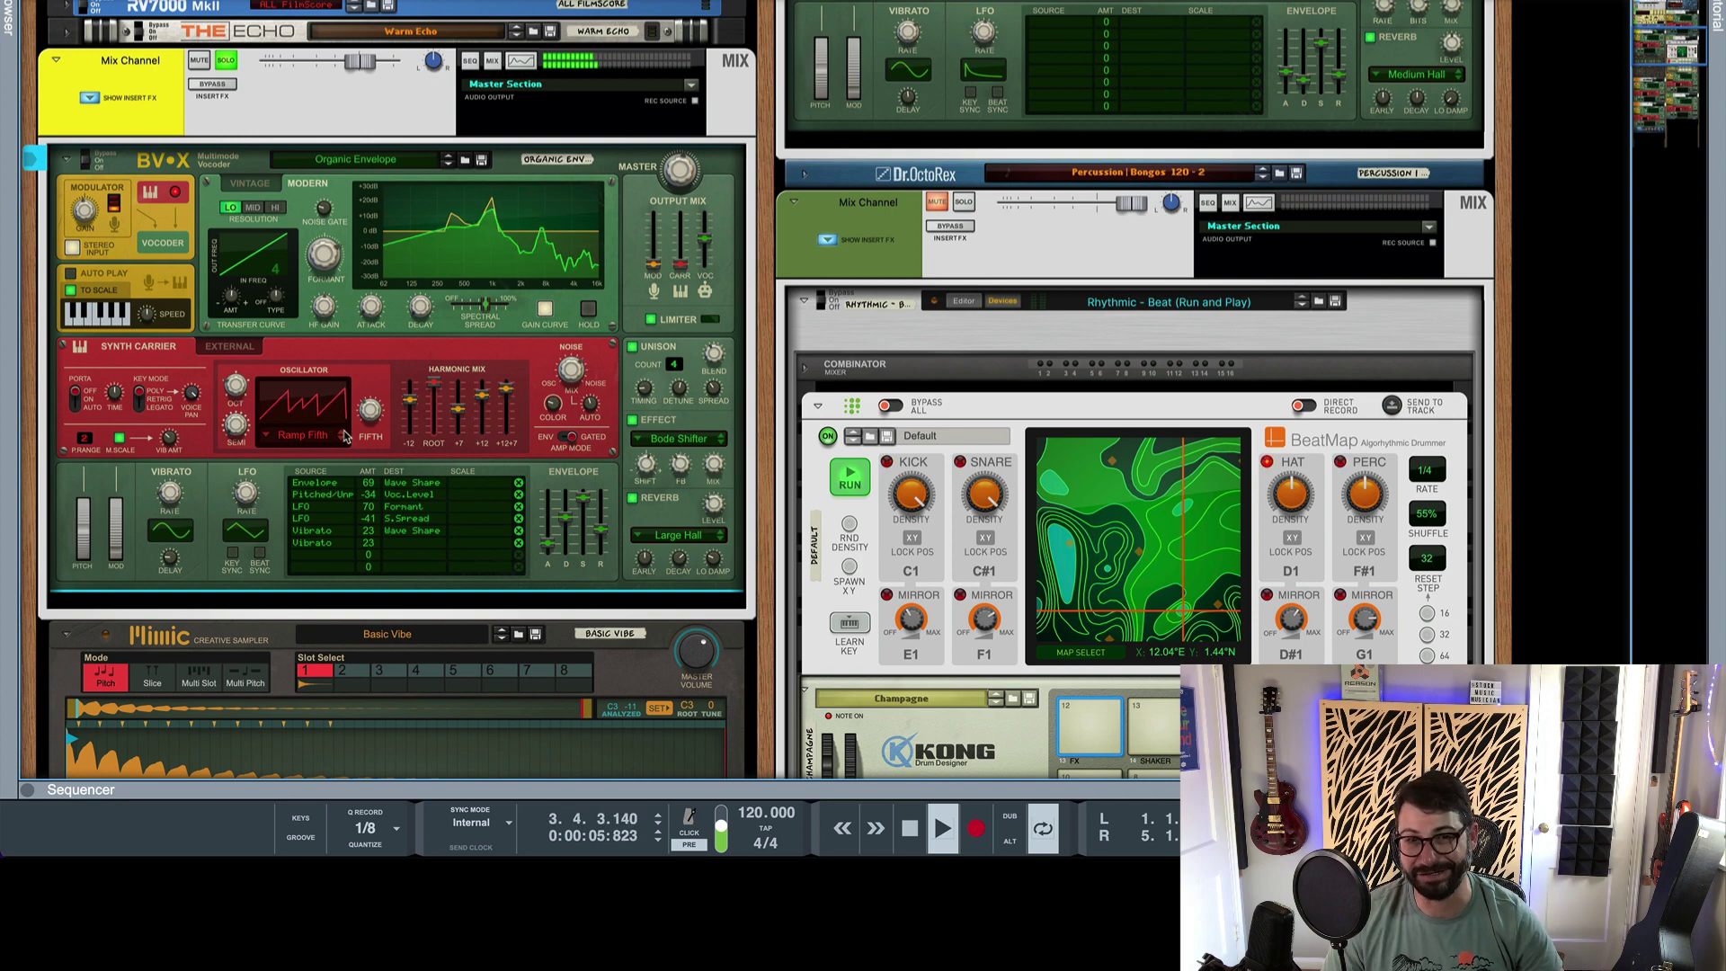
pyautogui.press('space')
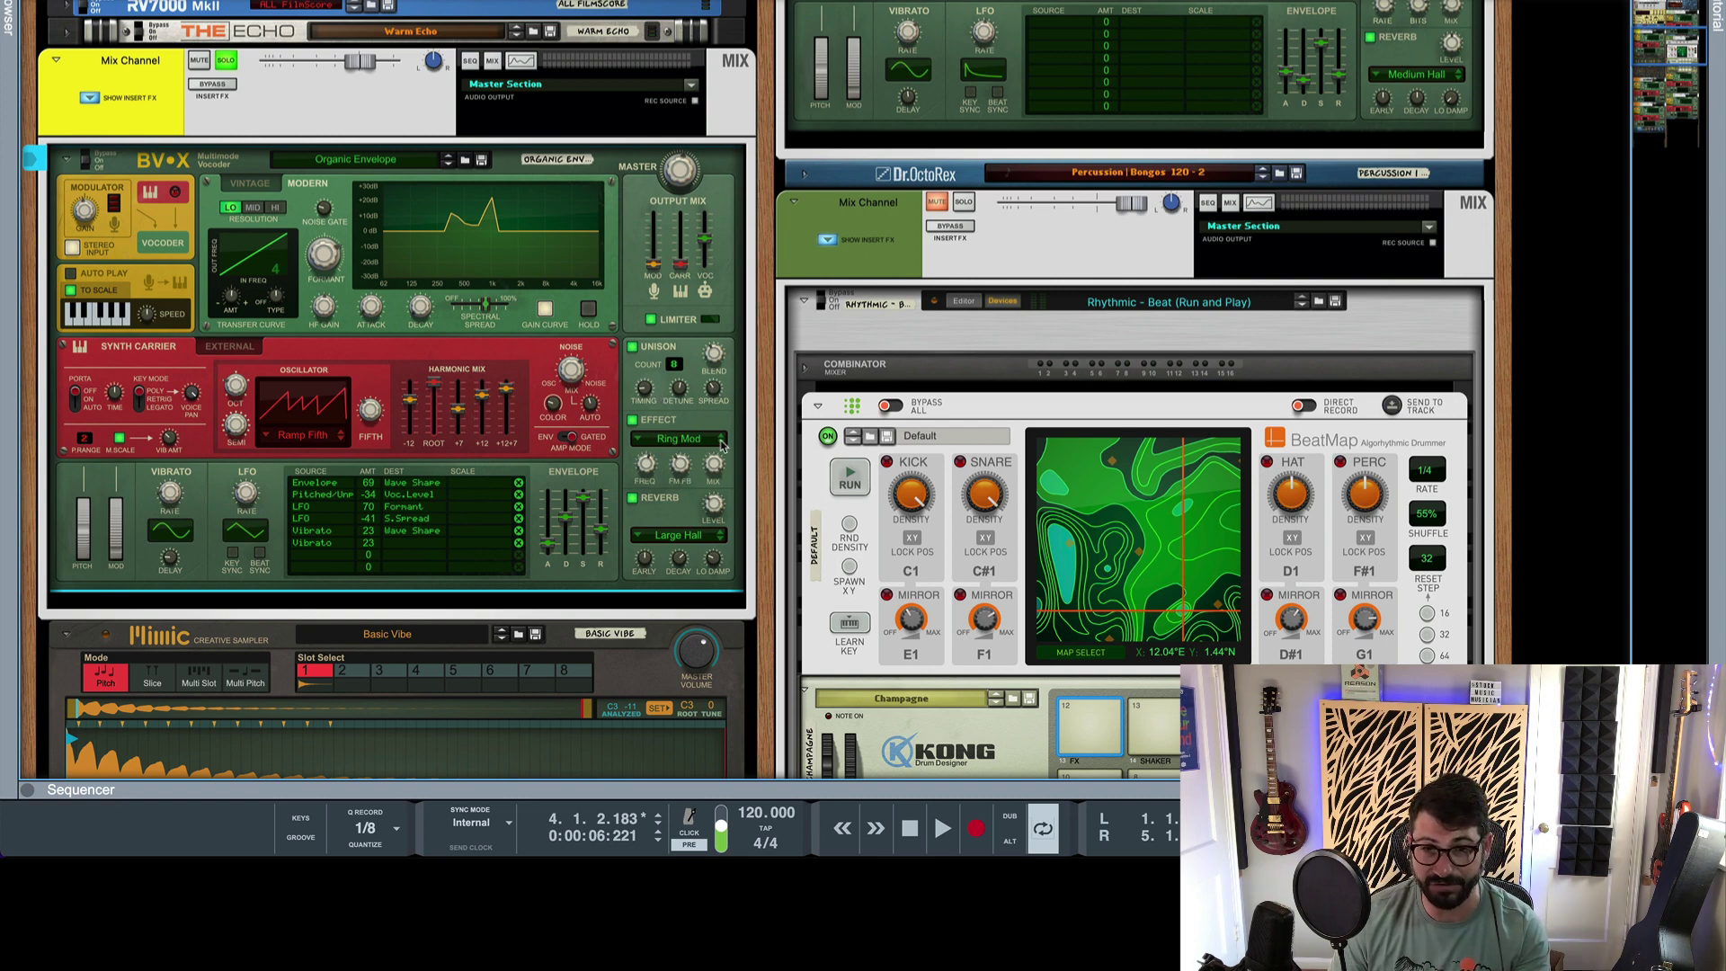
# Review the available effect types, keeping Bode Shifter, and look through the reverb types without changing the Large Hall setting.
pyautogui.click(640, 437)
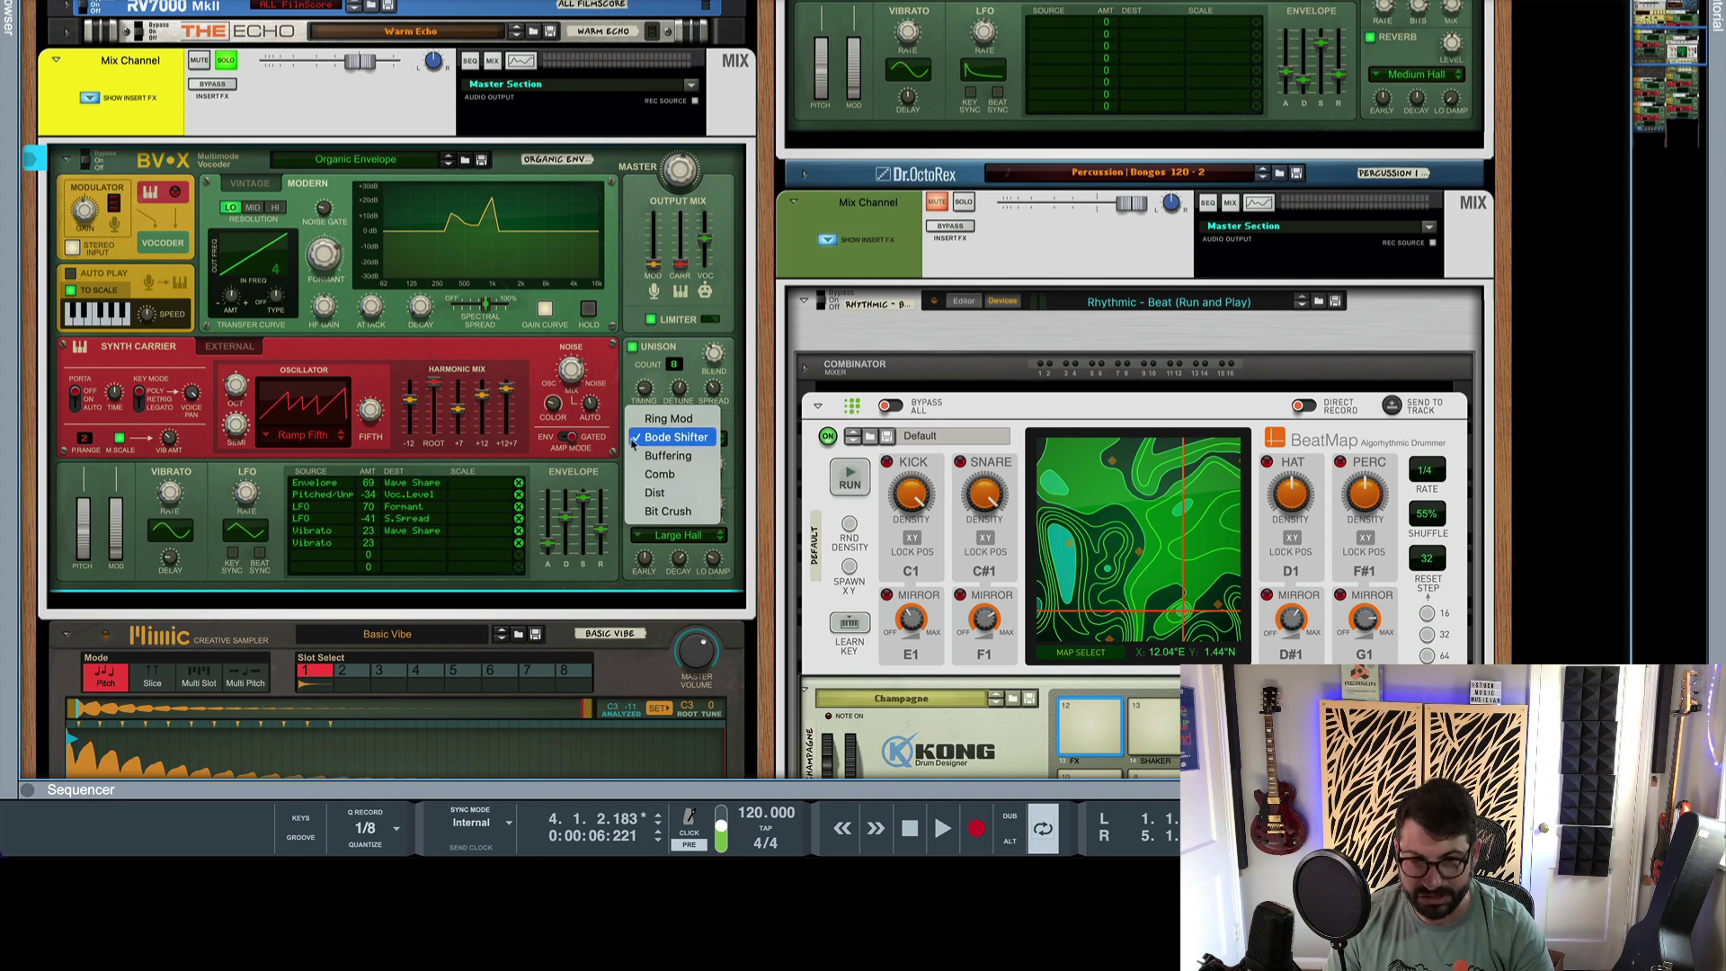
pyautogui.click(674, 437)
pyautogui.click(634, 537)
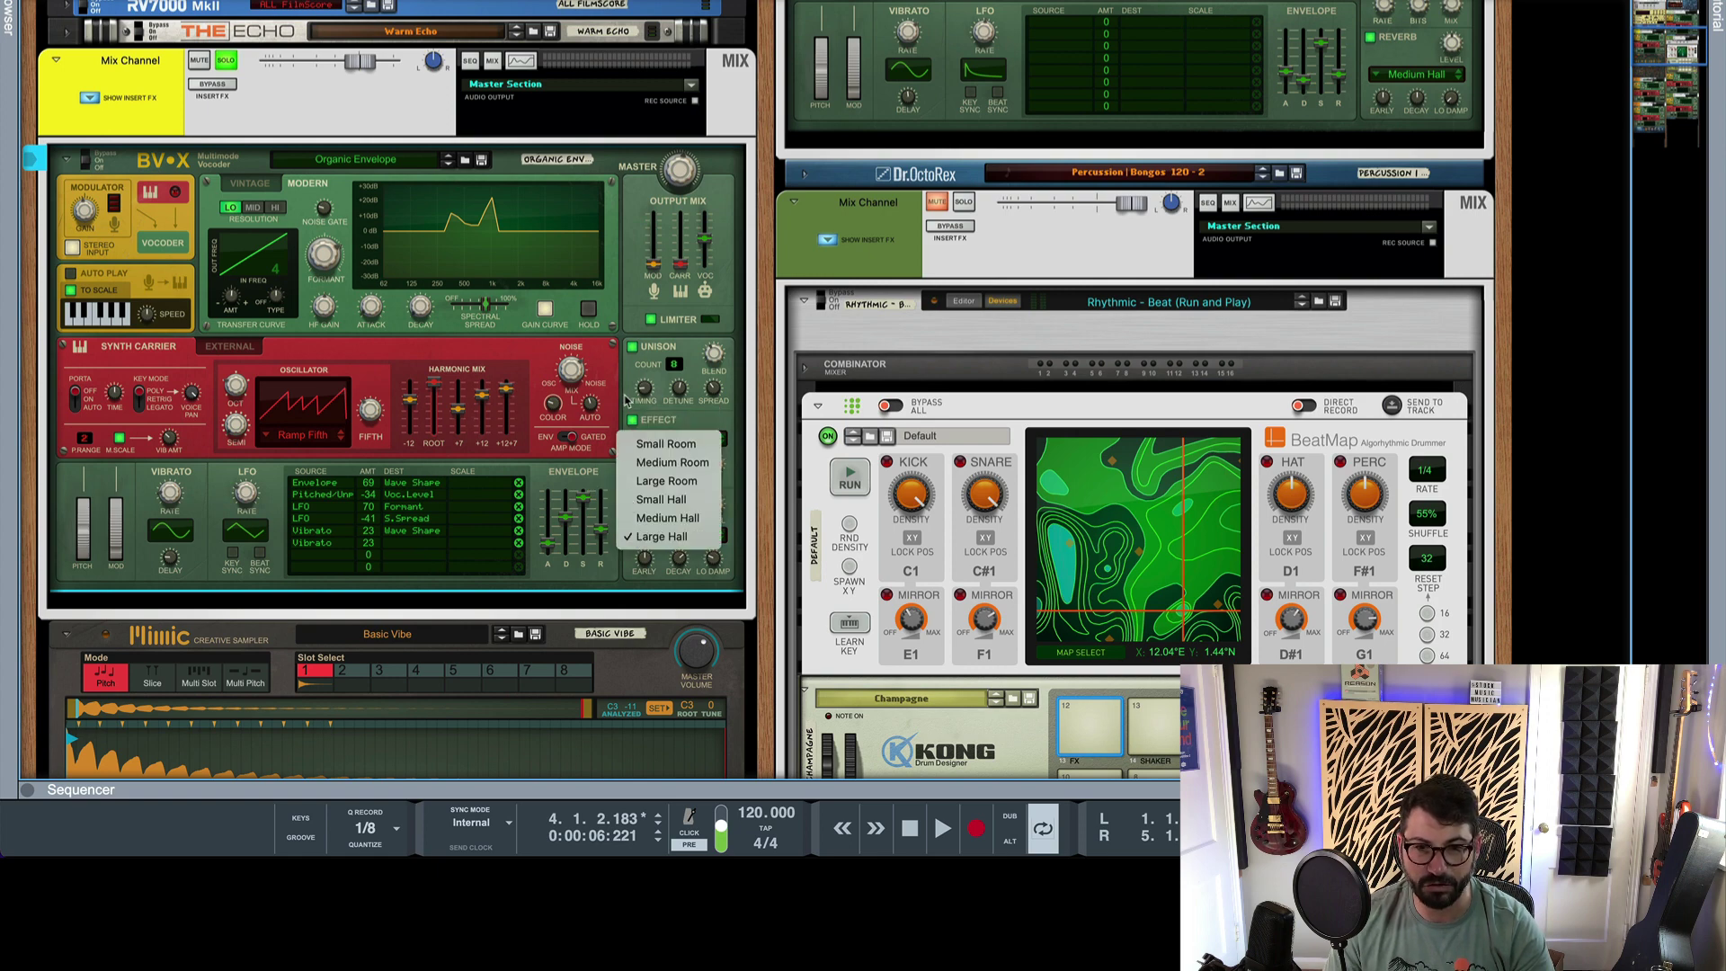
pyautogui.click(588, 479)
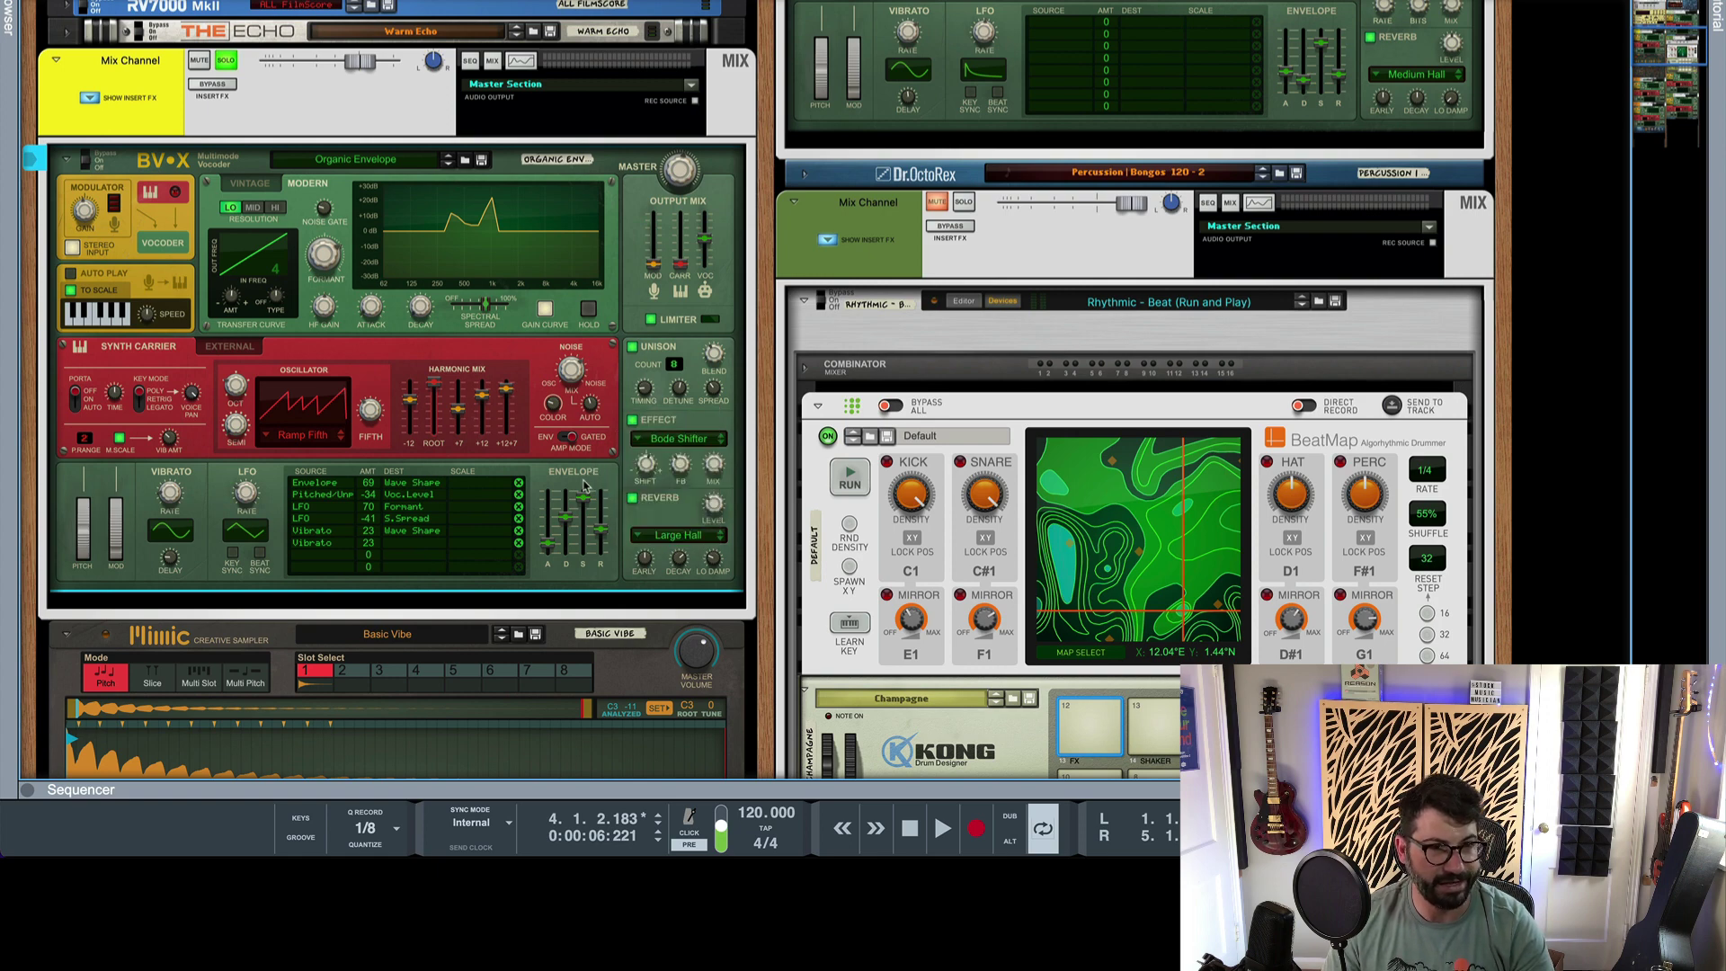
# Lower BeatMap's percussion density to 27% and set its rate to 1/16.
pyautogui.click(227, 77)
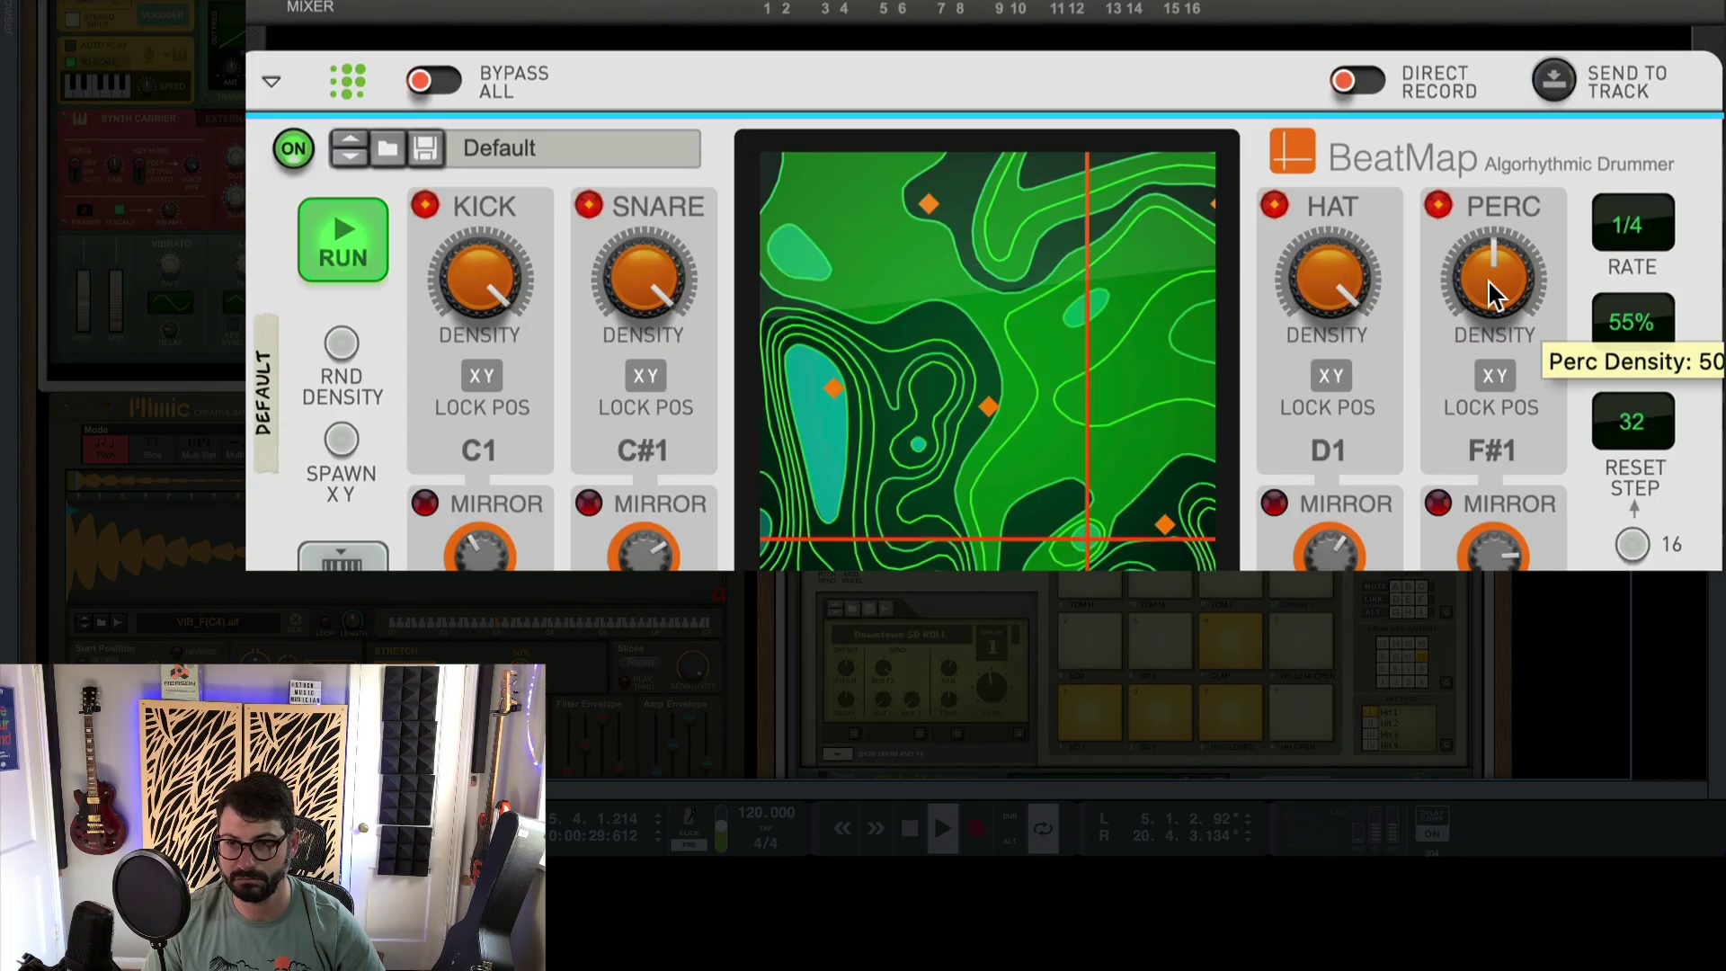
pyautogui.moveTo(1492, 283); pyautogui.dragTo(1449, 347)
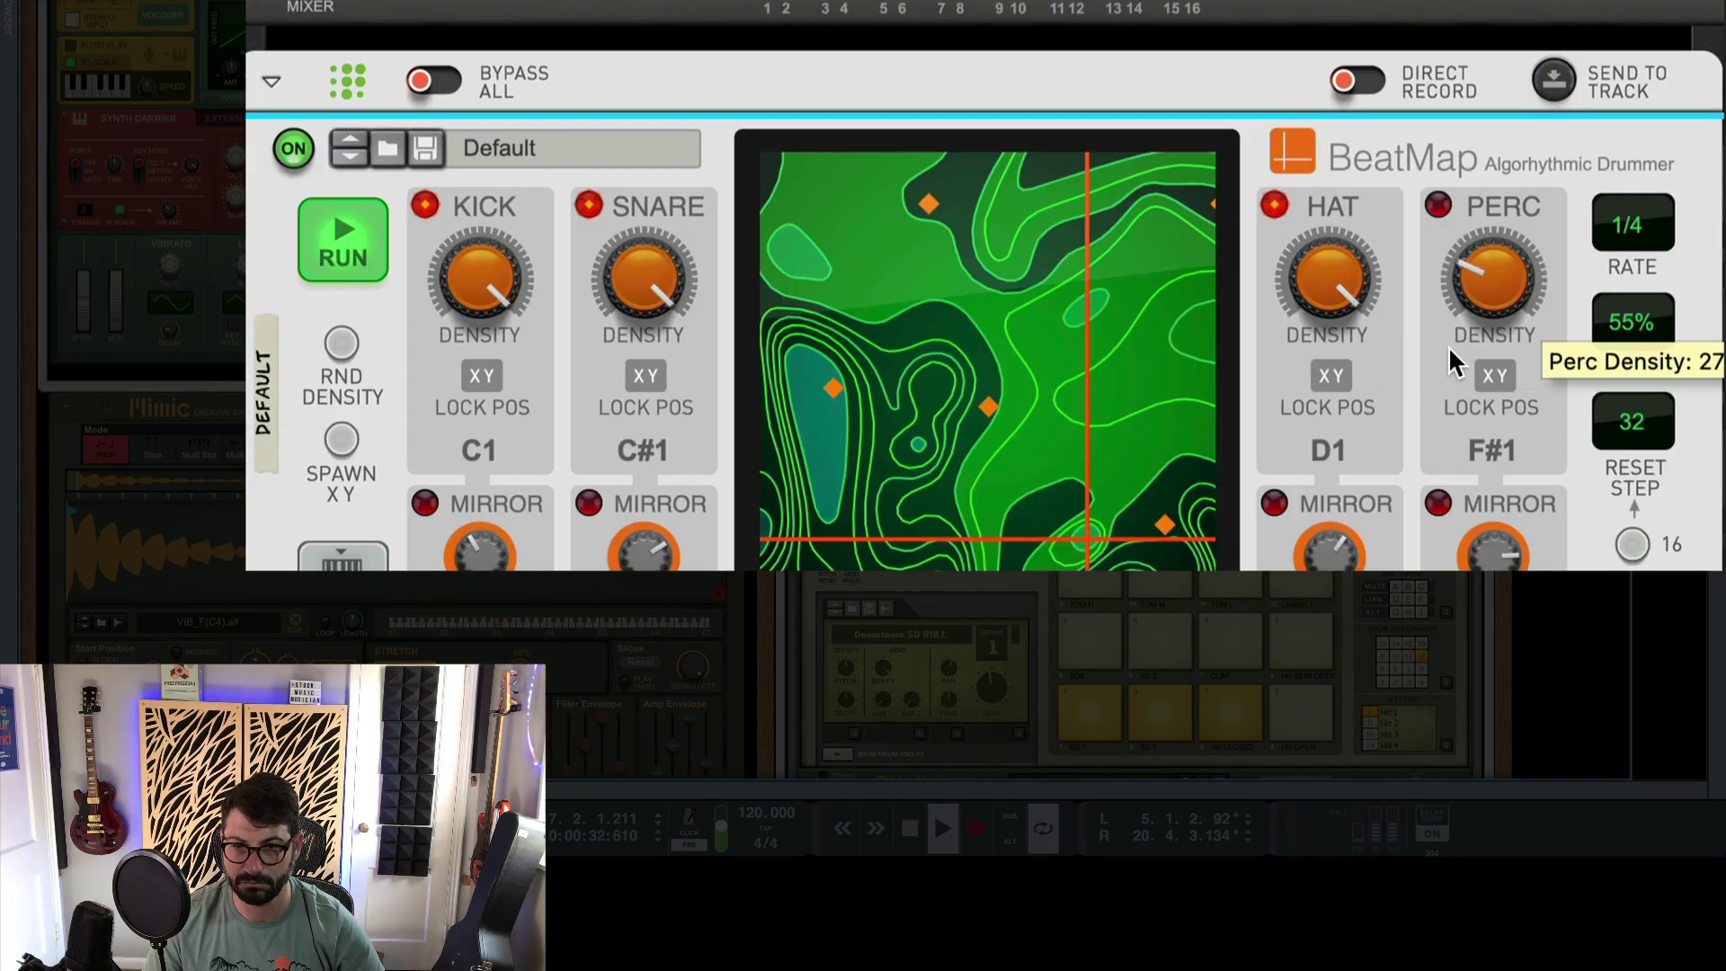
pyautogui.click(1613, 220)
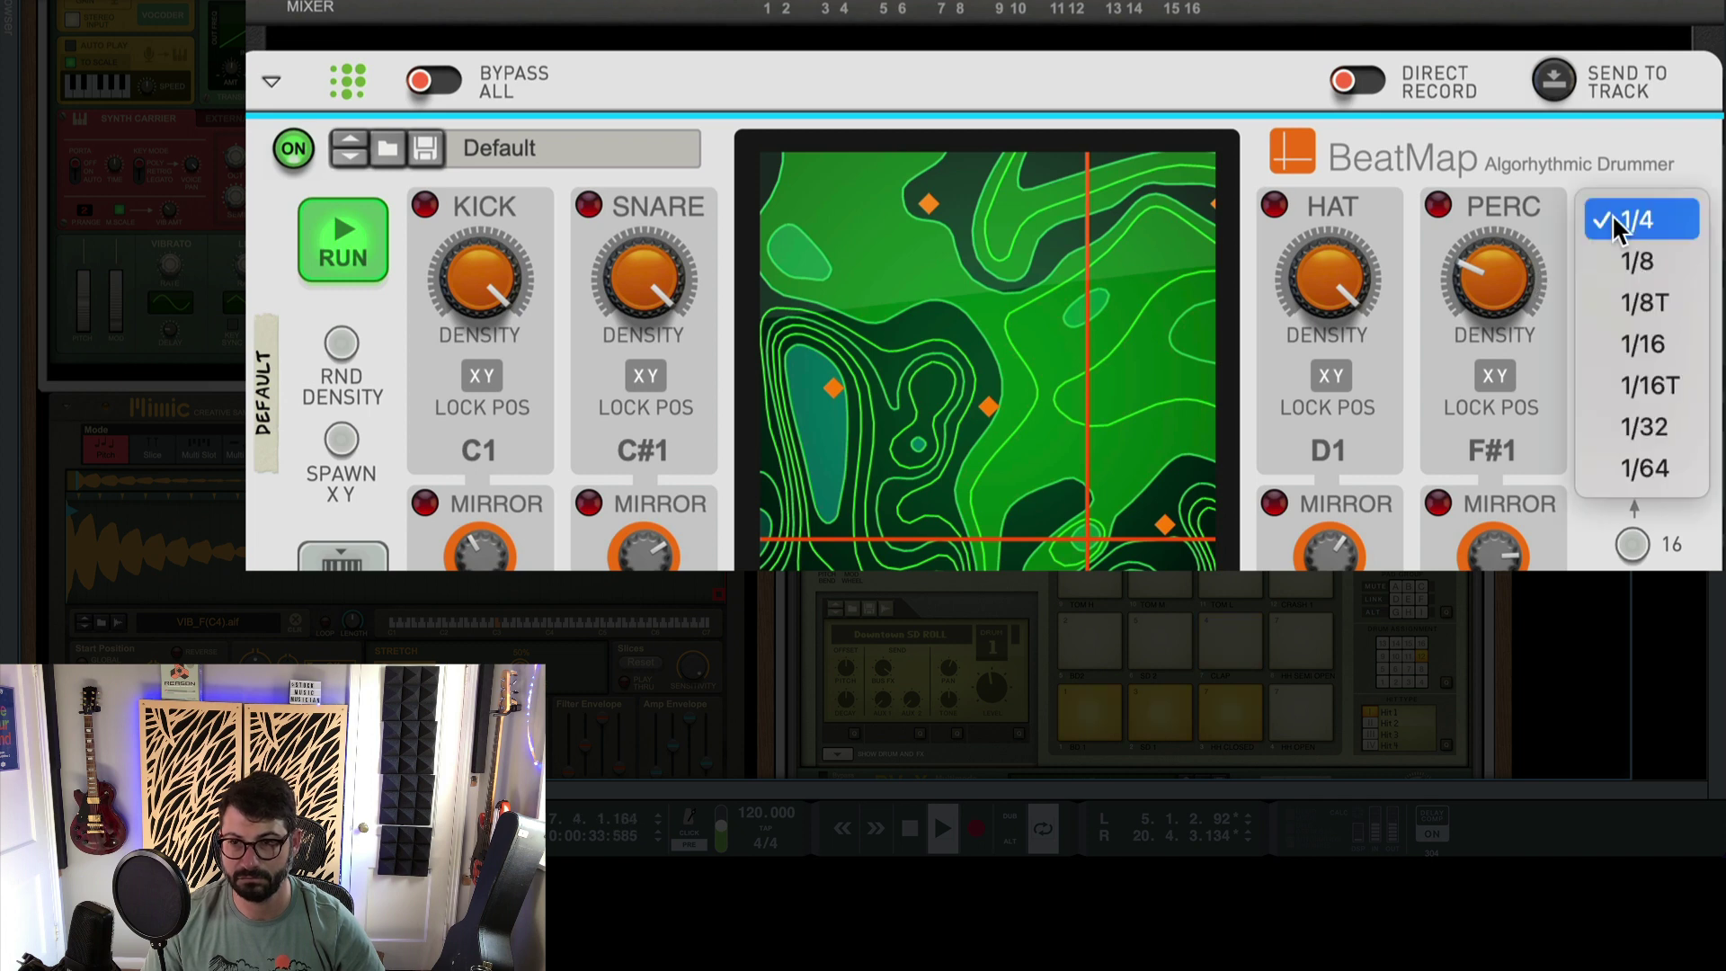
pyautogui.click(1610, 340)
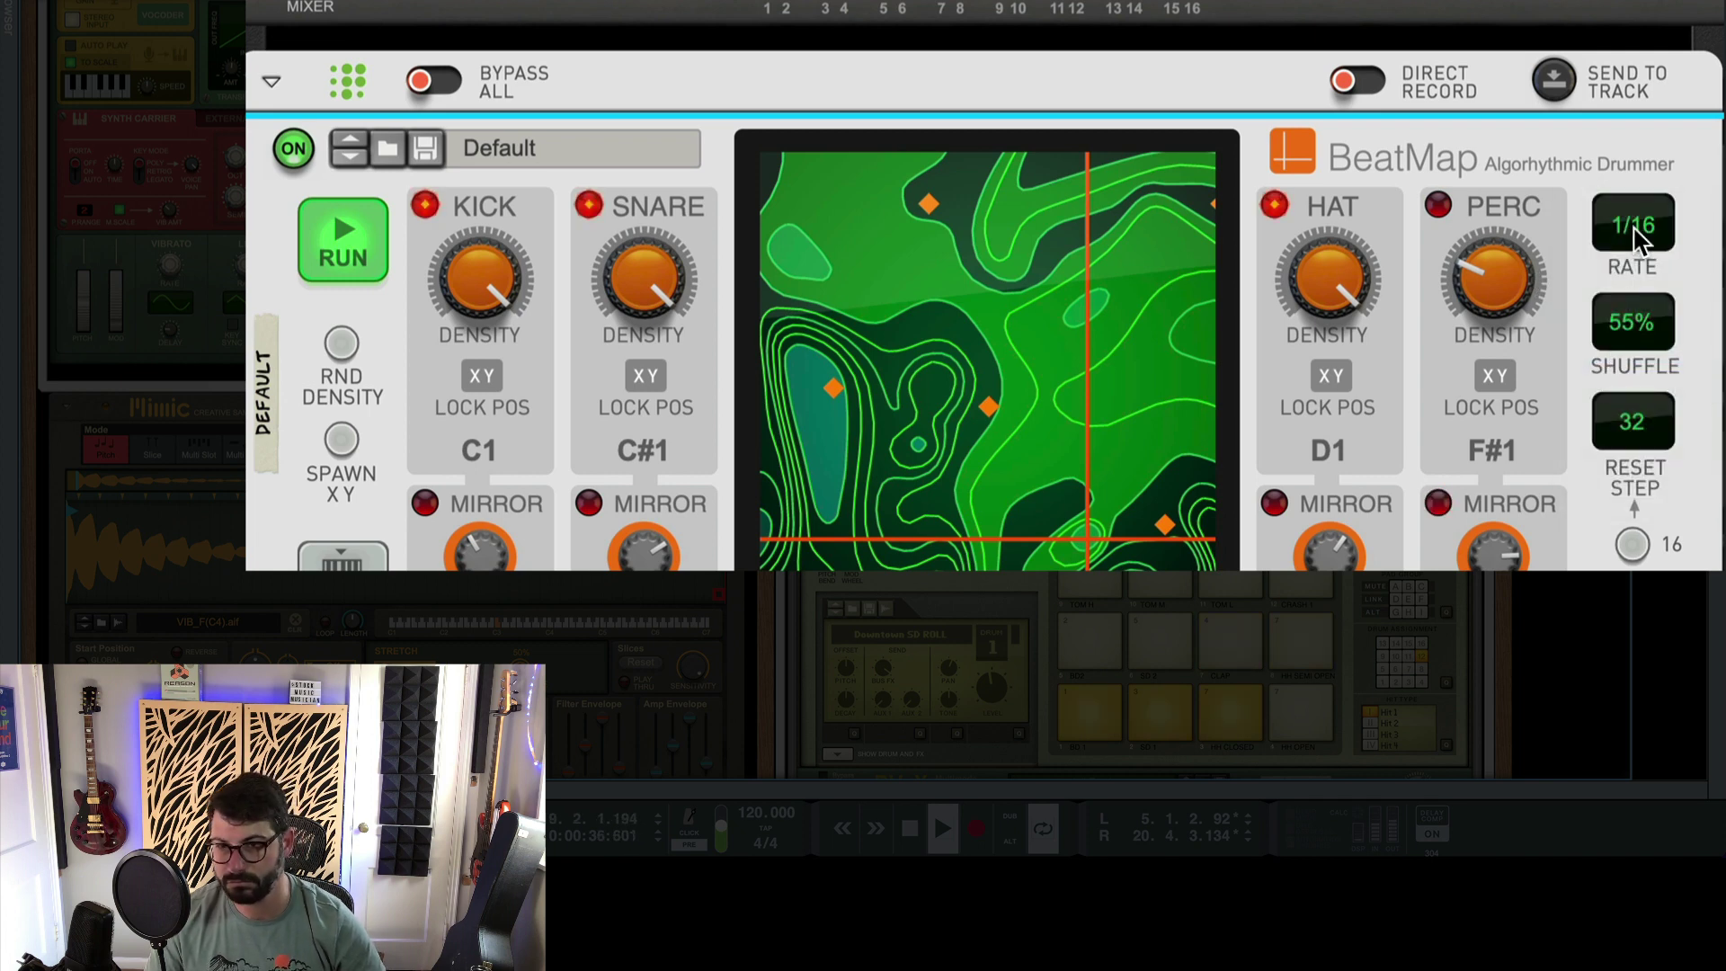
# Set BeatMap's hat, snare and kick densities to 50%.
pyautogui.moveTo(1329, 292); pyautogui.dragTo(1317, 369)
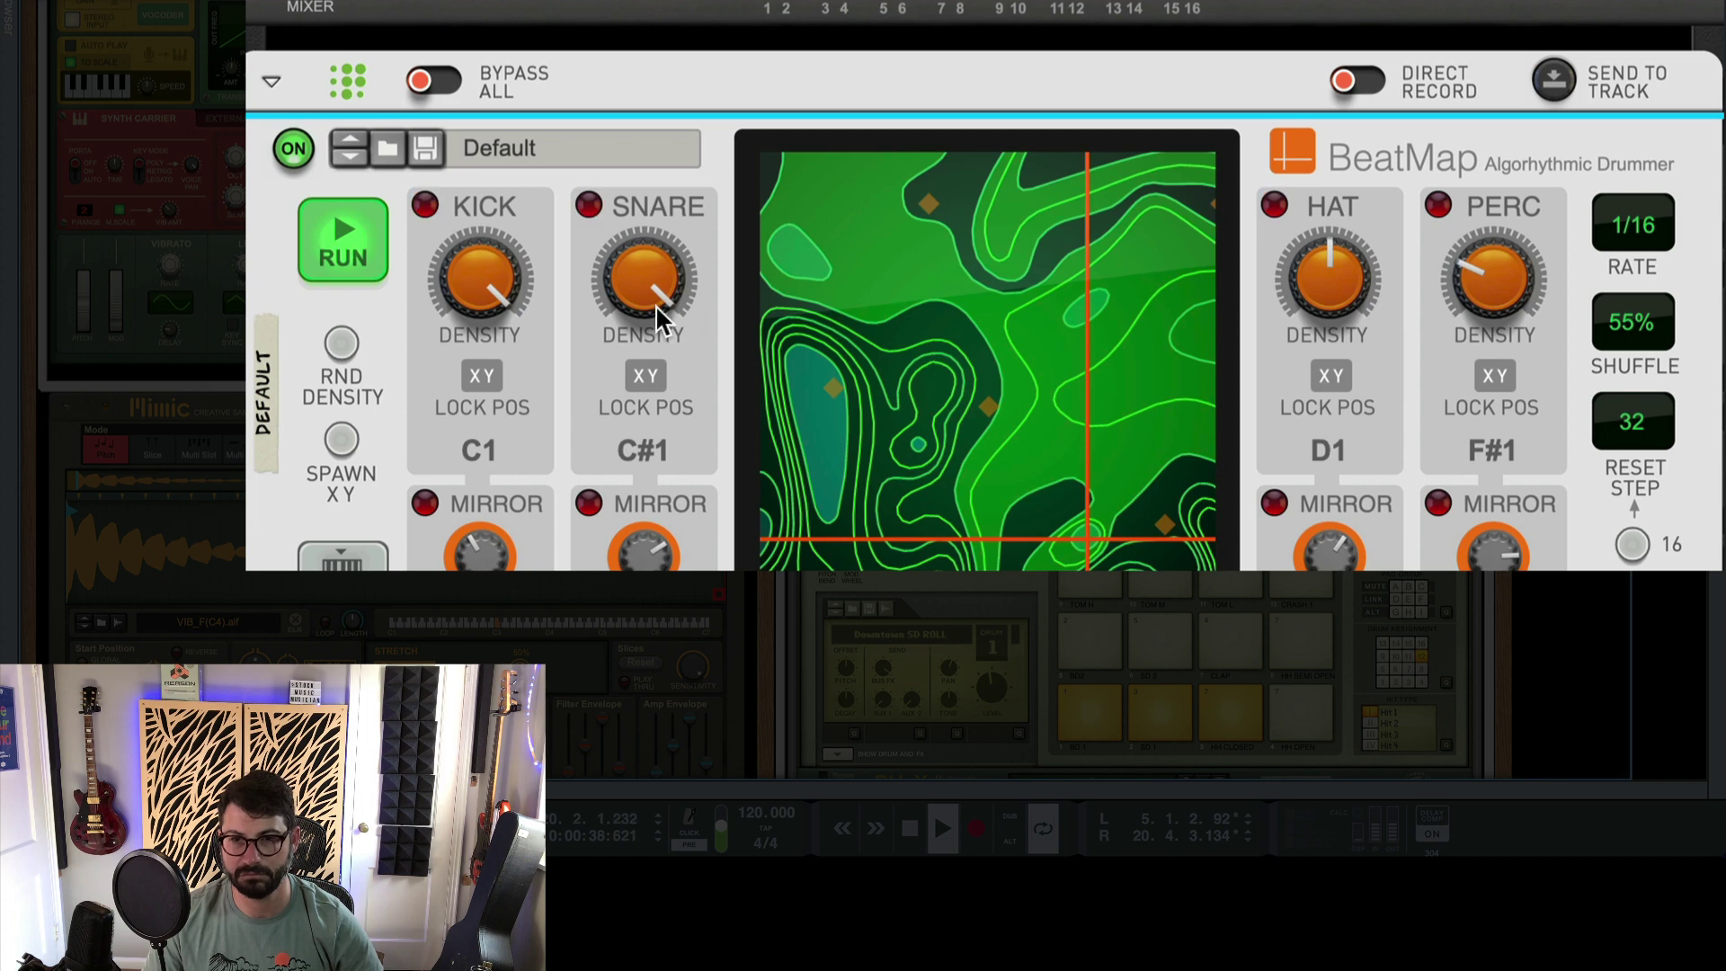
pyautogui.moveTo(658, 308); pyautogui.dragTo(644, 381)
pyautogui.moveTo(501, 278); pyautogui.dragTo(466, 356)
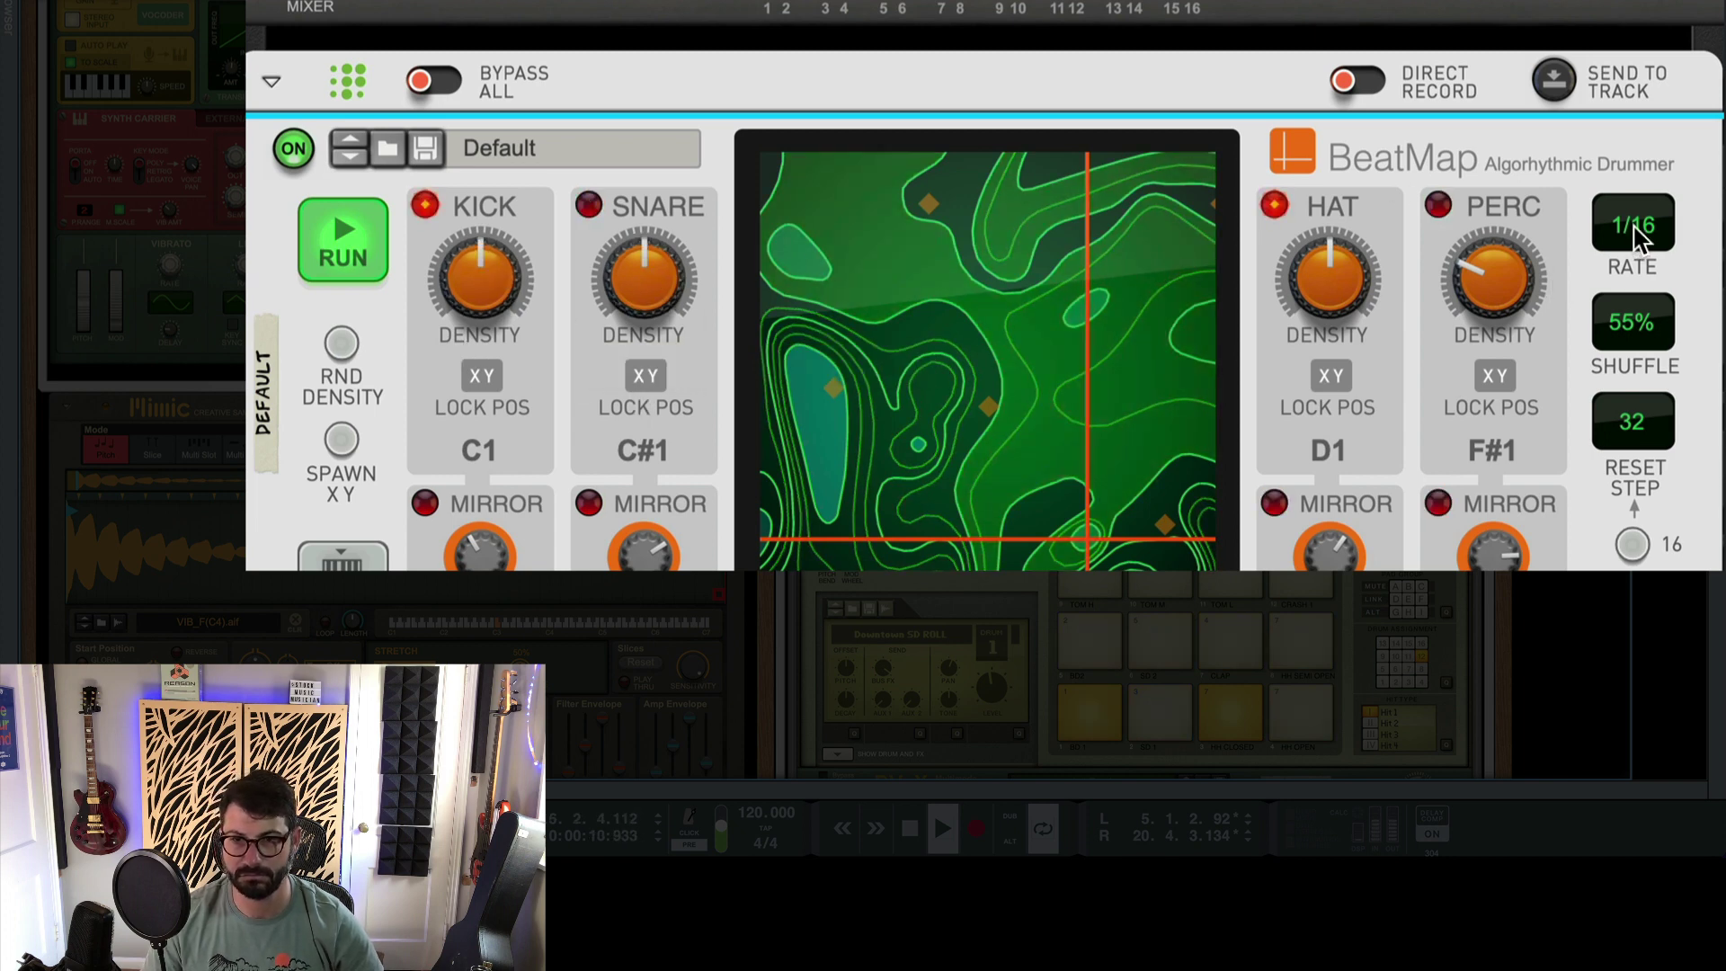
# Change BeatMap's rate to 1/8T and raise the percussion and hat densities.
pyautogui.click(1635, 226)
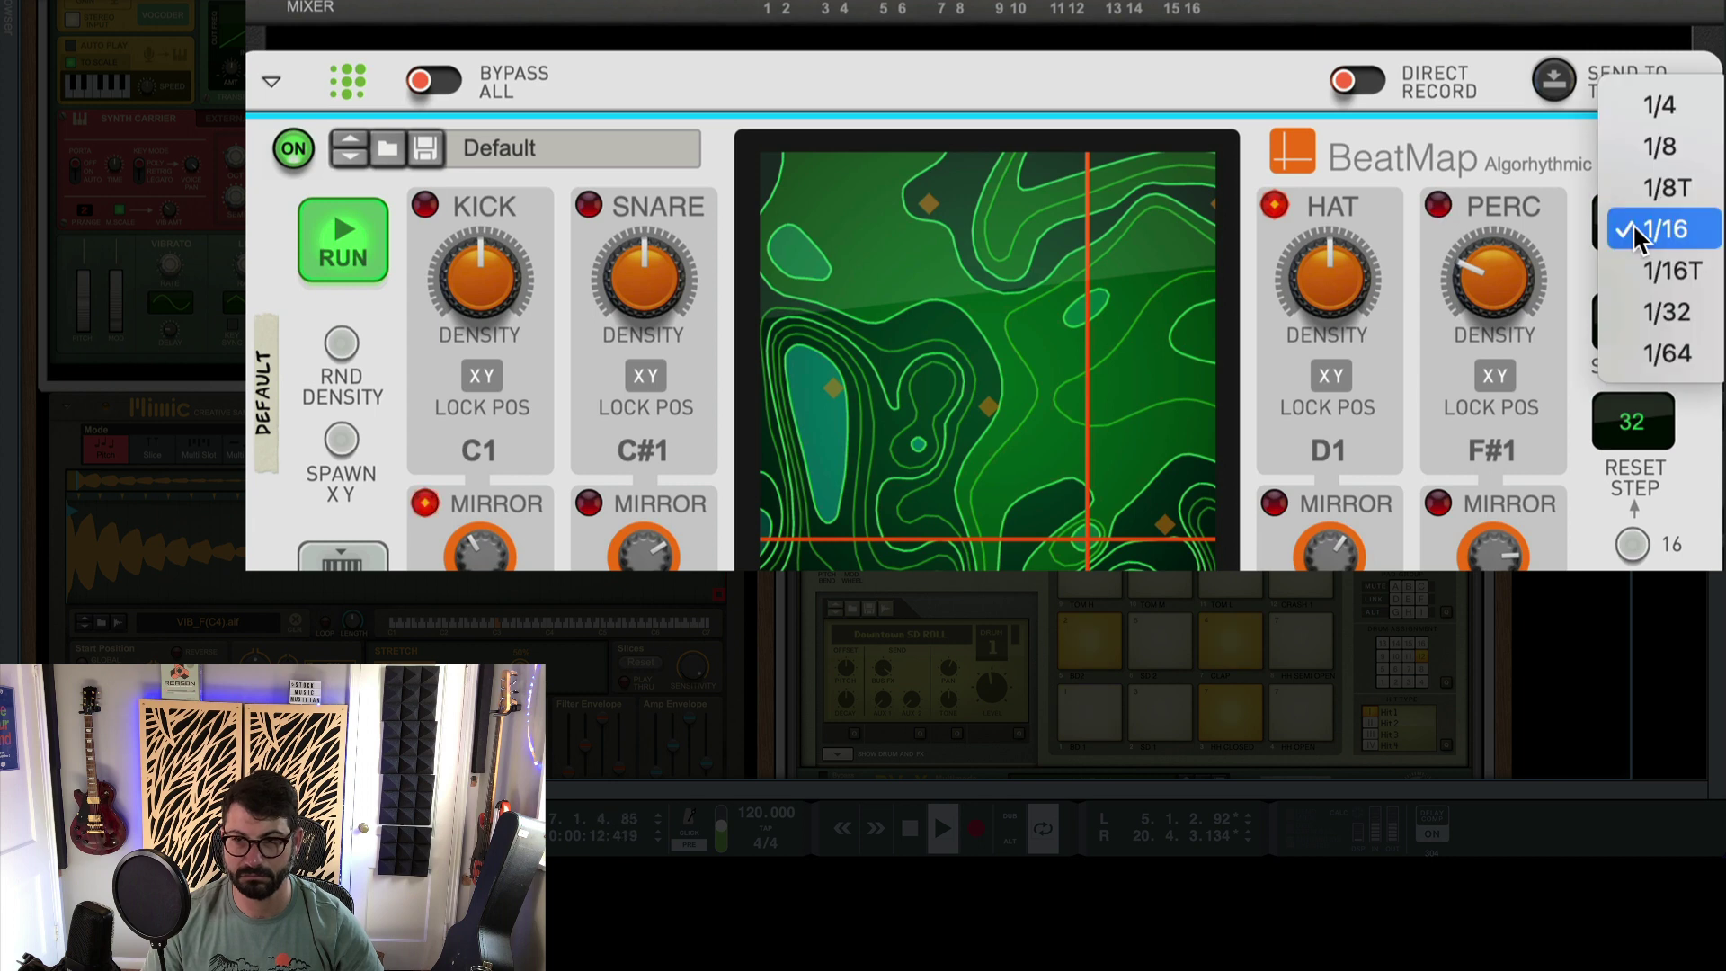
pyautogui.click(1661, 191)
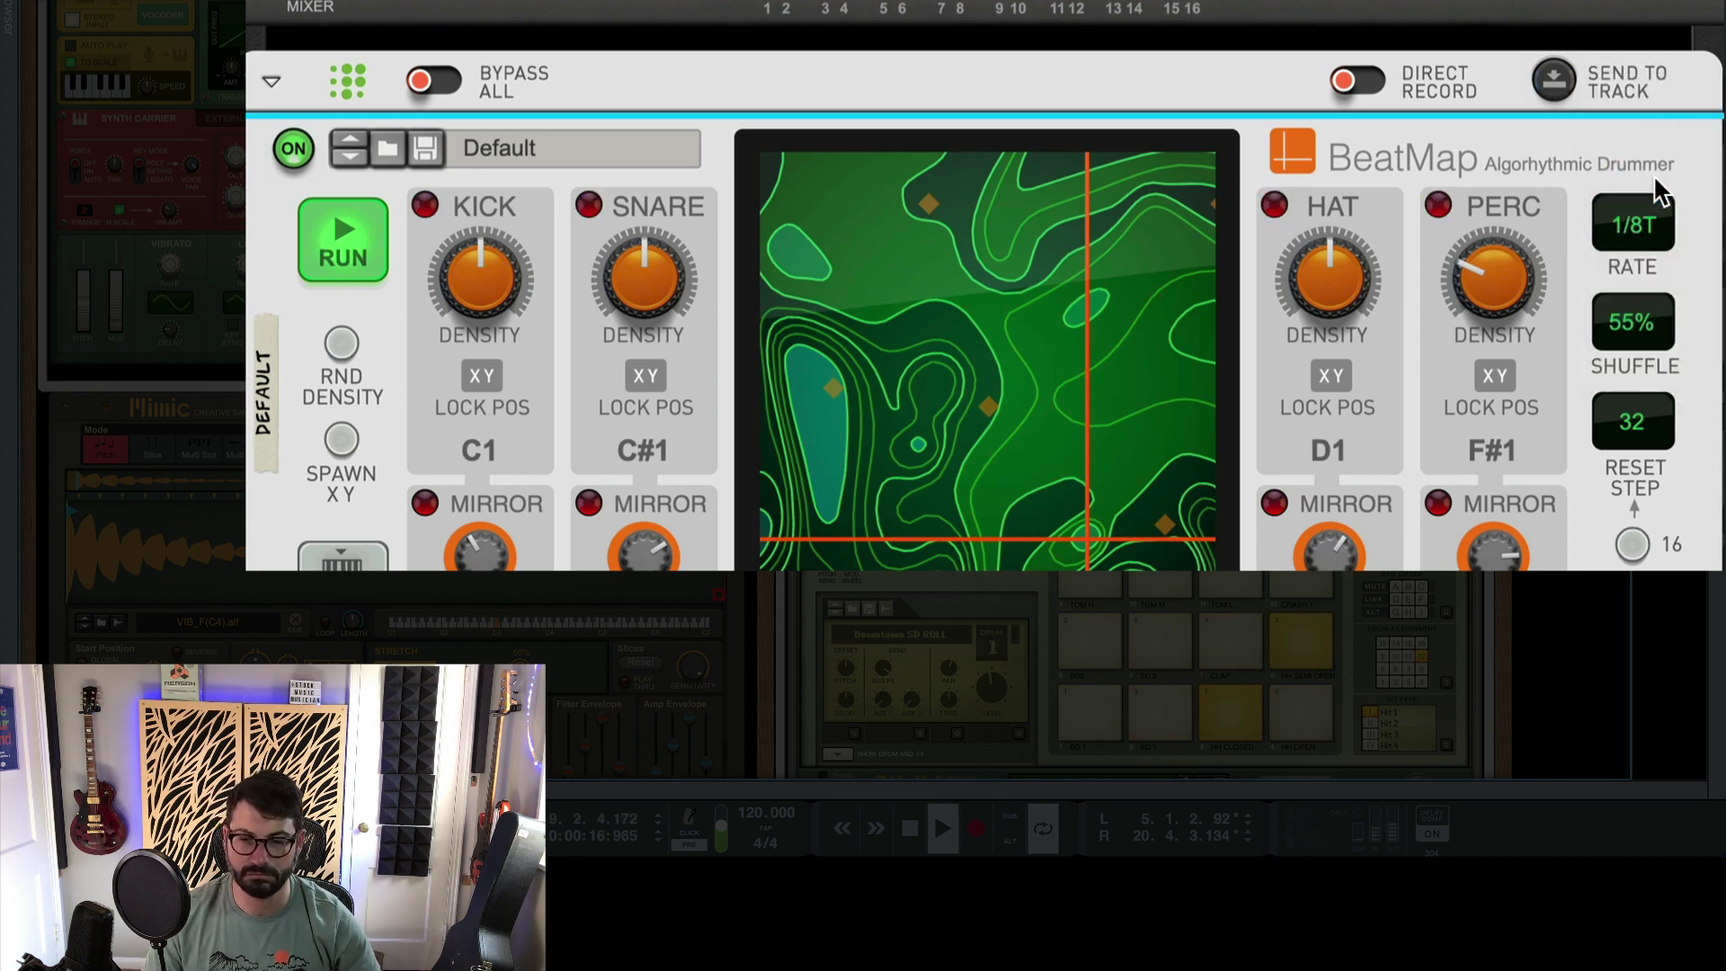
pyautogui.moveTo(1487, 229)
pyautogui.mouseDown()
pyautogui.moveTo(1502, 127)
pyautogui.moveTo(1458, 241)
pyautogui.mouseUp()
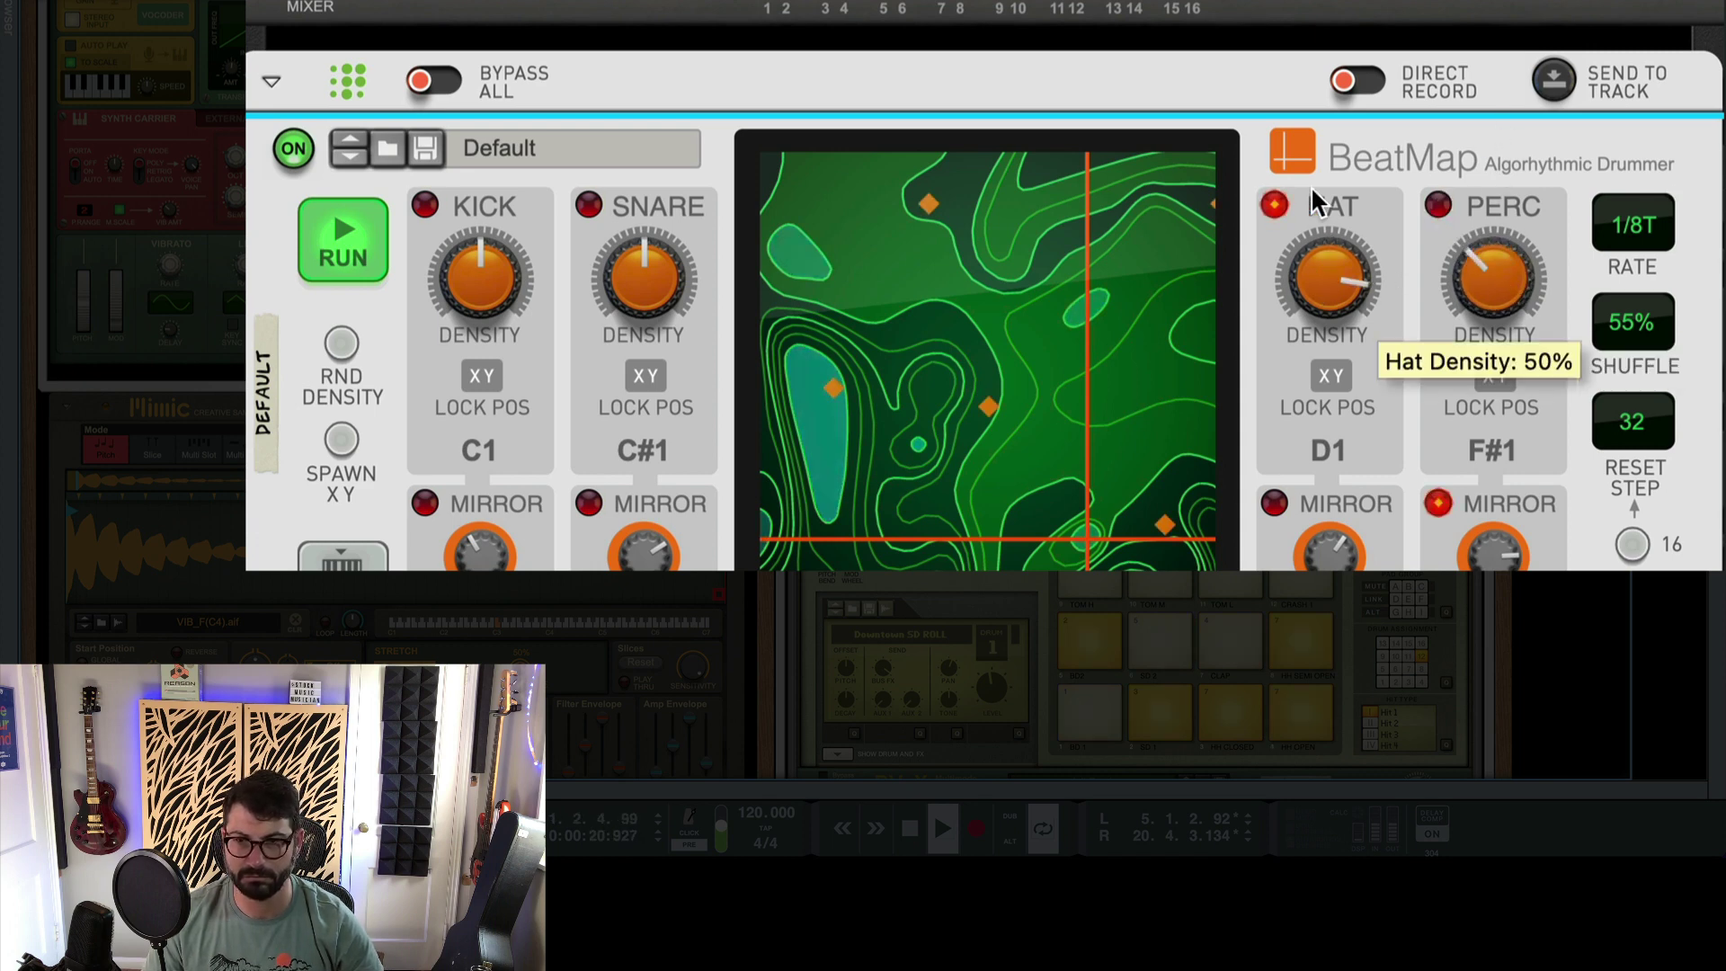
pyautogui.moveTo(1310, 205); pyautogui.dragTo(1314, 153)
# Set BeatMap's rate to 1/32 and lower the hat density to 17%.
pyautogui.click(1633, 225)
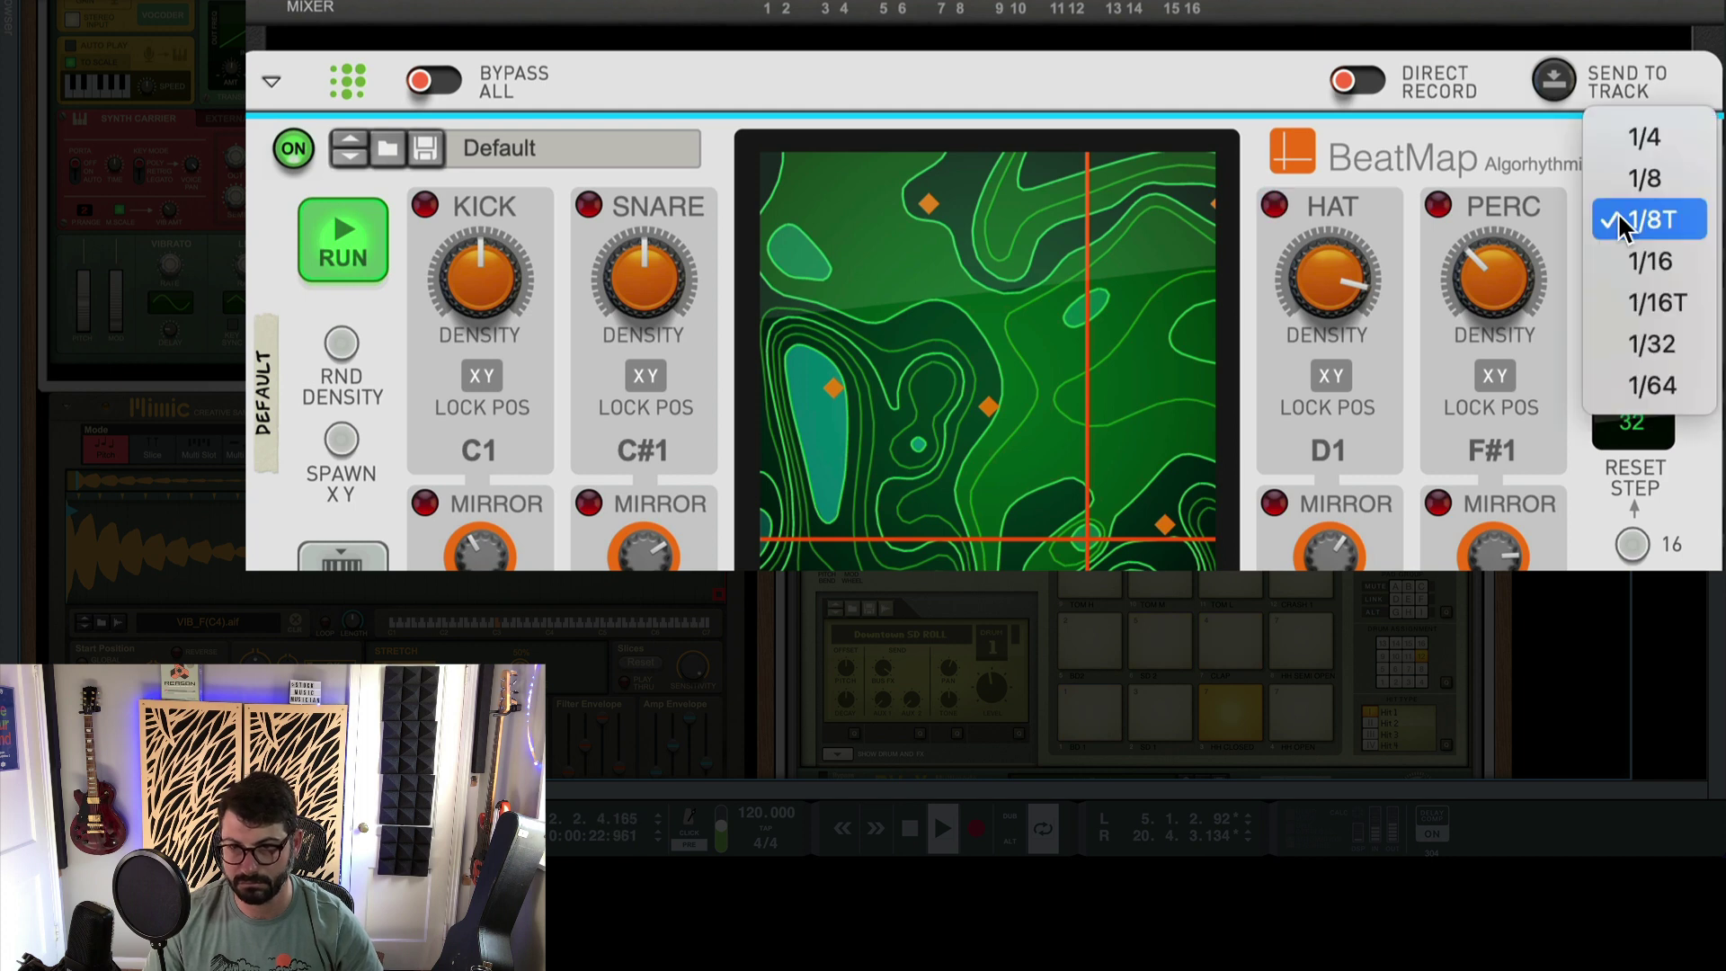
pyautogui.click(1652, 344)
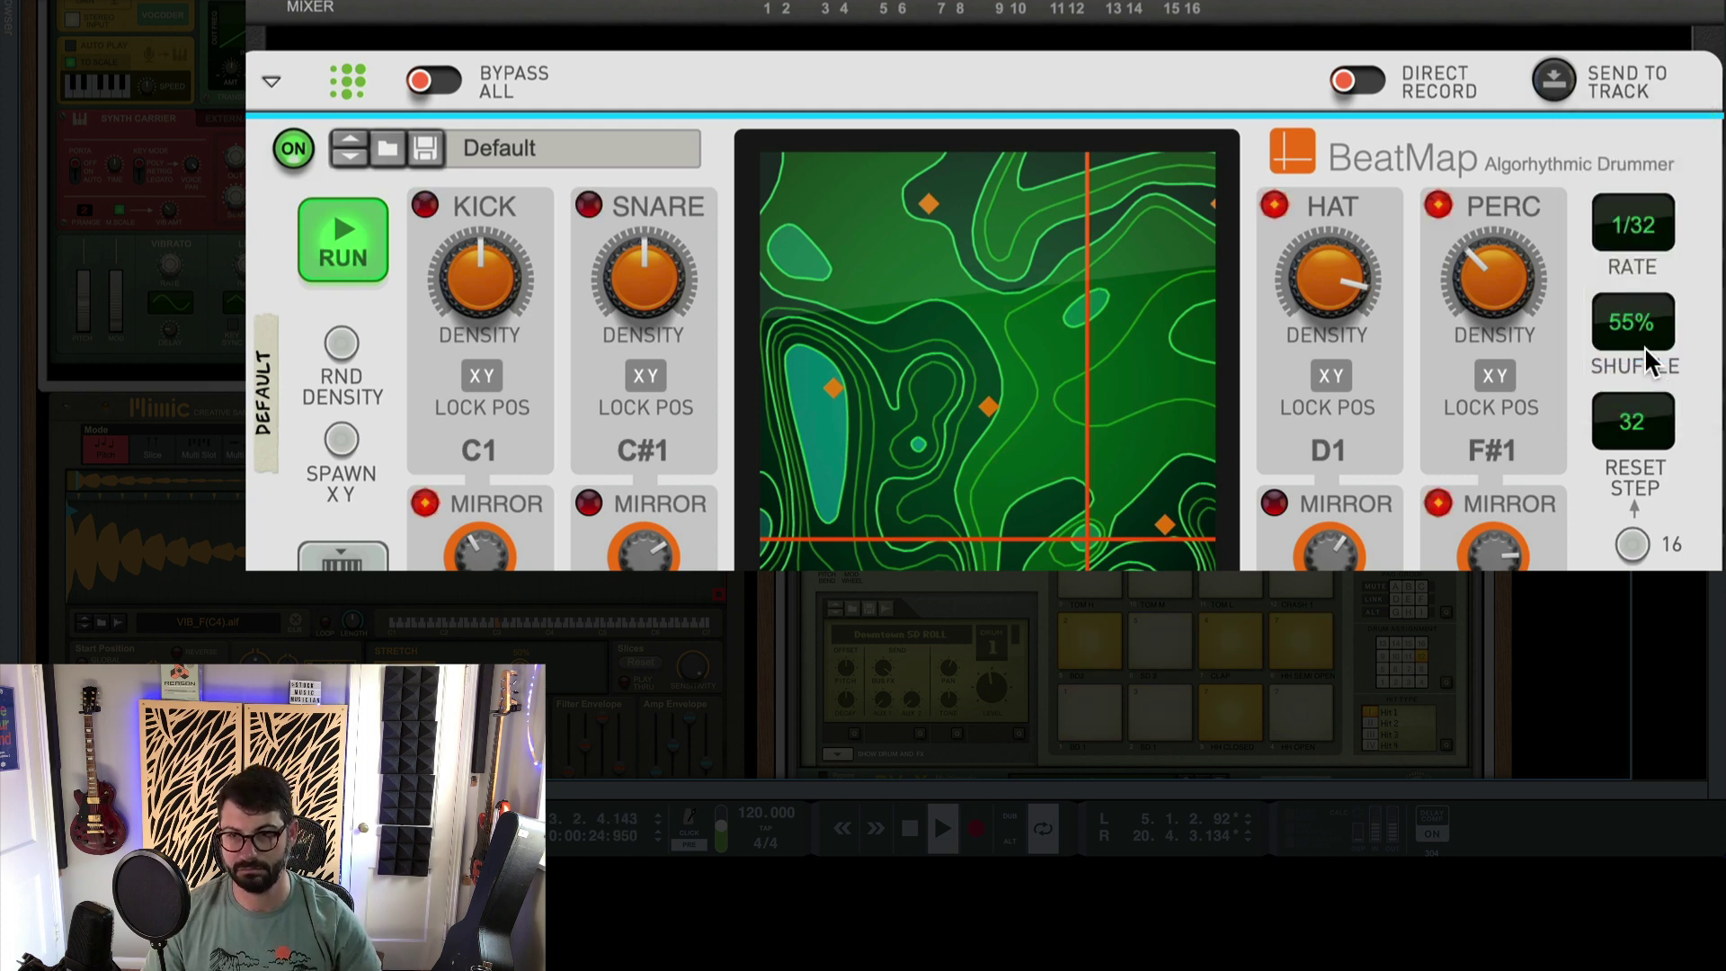
pyautogui.moveTo(1359, 274)
pyautogui.moveTo(1359, 274); pyautogui.dragTo(1330, 373)
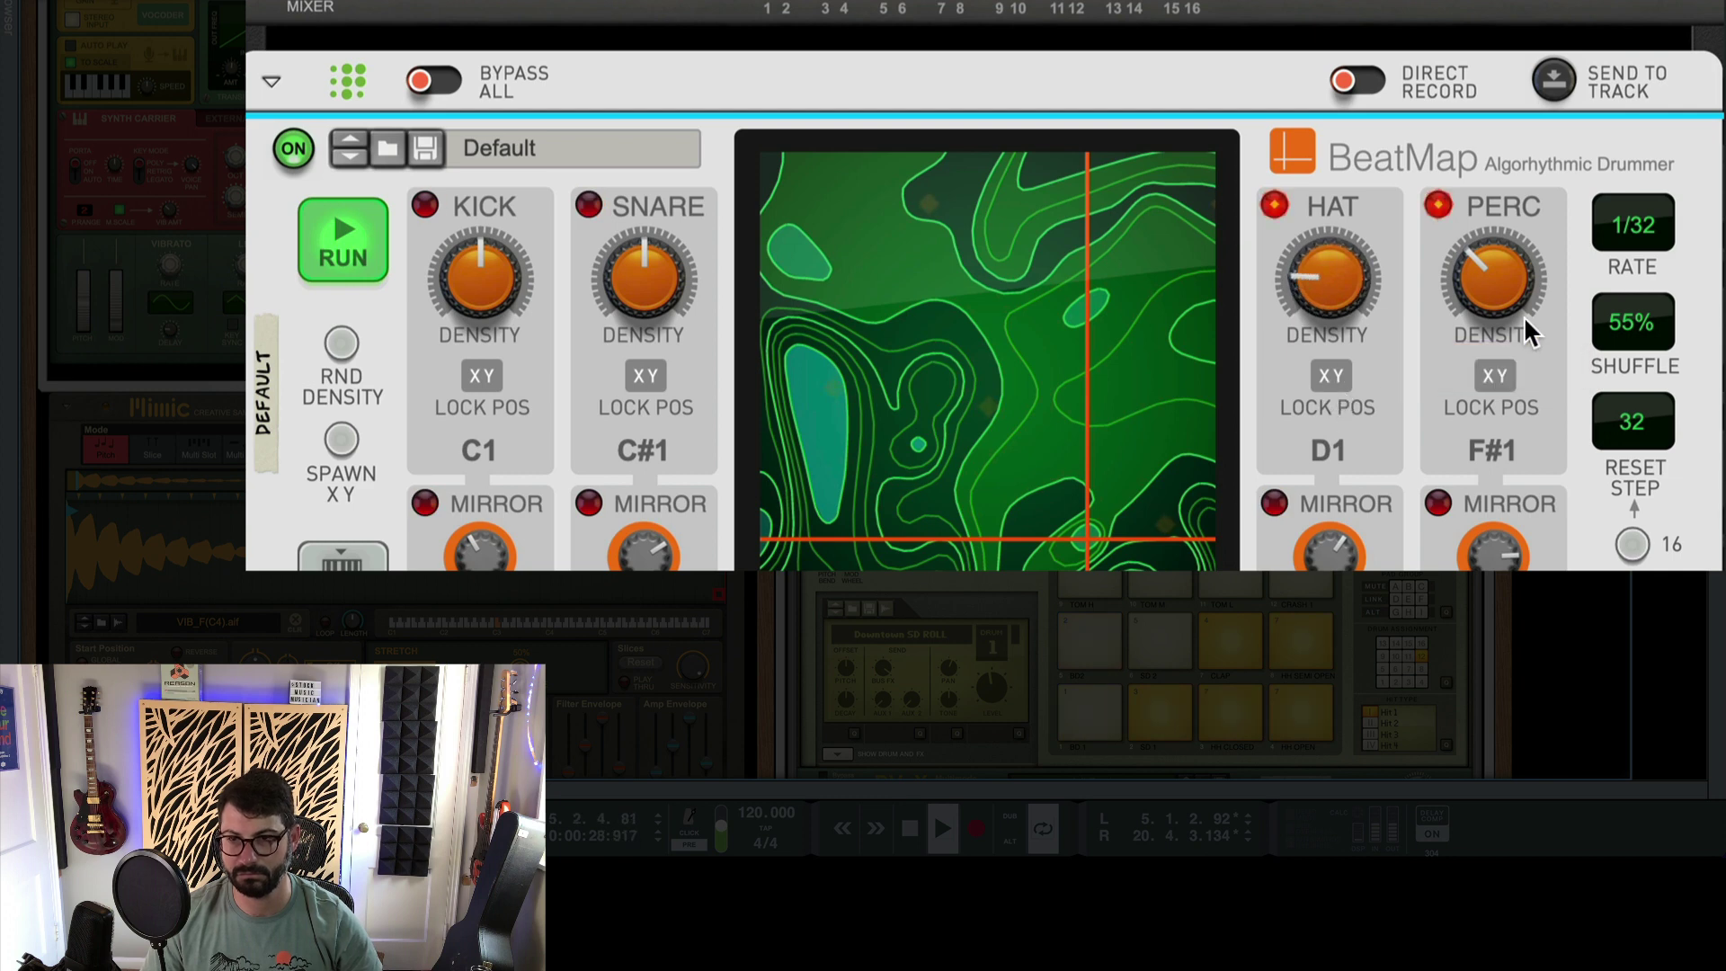
# Audition the snare at maximum density, then lower its density again.
pyautogui.moveTo(693, 303); pyautogui.dragTo(690, 216)
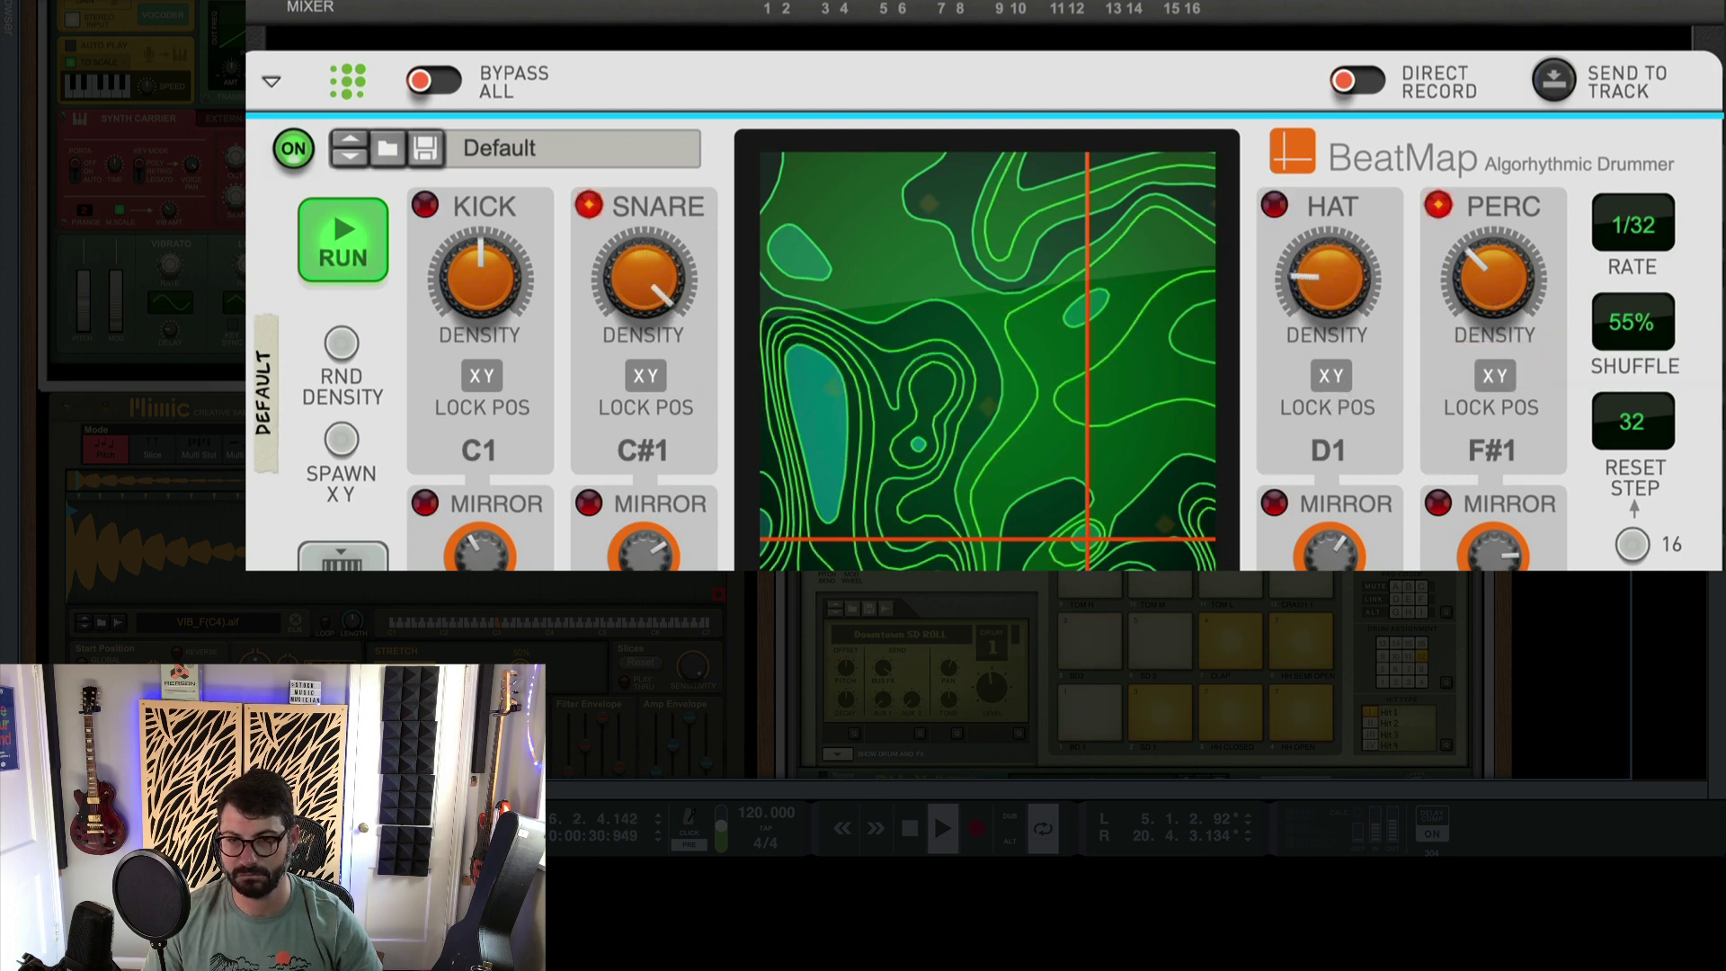
pyautogui.moveTo(656, 286); pyautogui.dragTo(666, 347)
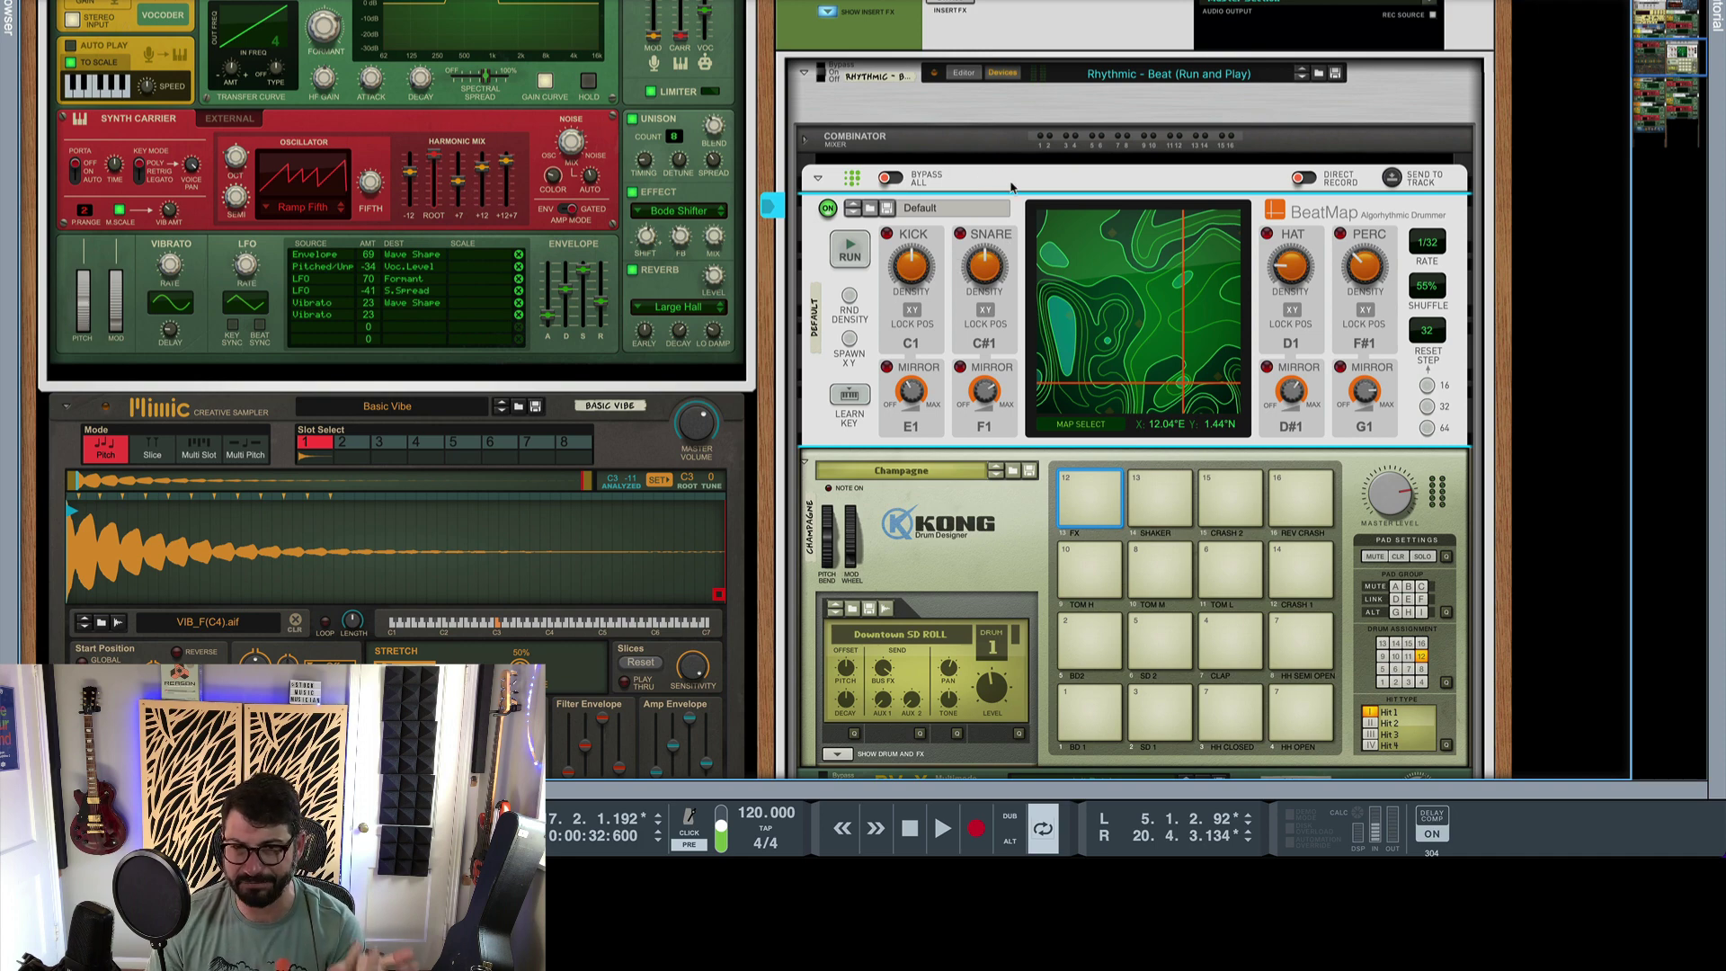
# Play the drum BV-X with its vocoder mix silenced and modulator mix at -0.8 dB, and set BeatMap's rate to 1/16.
pyautogui.scroll(-5, 1011, 186)
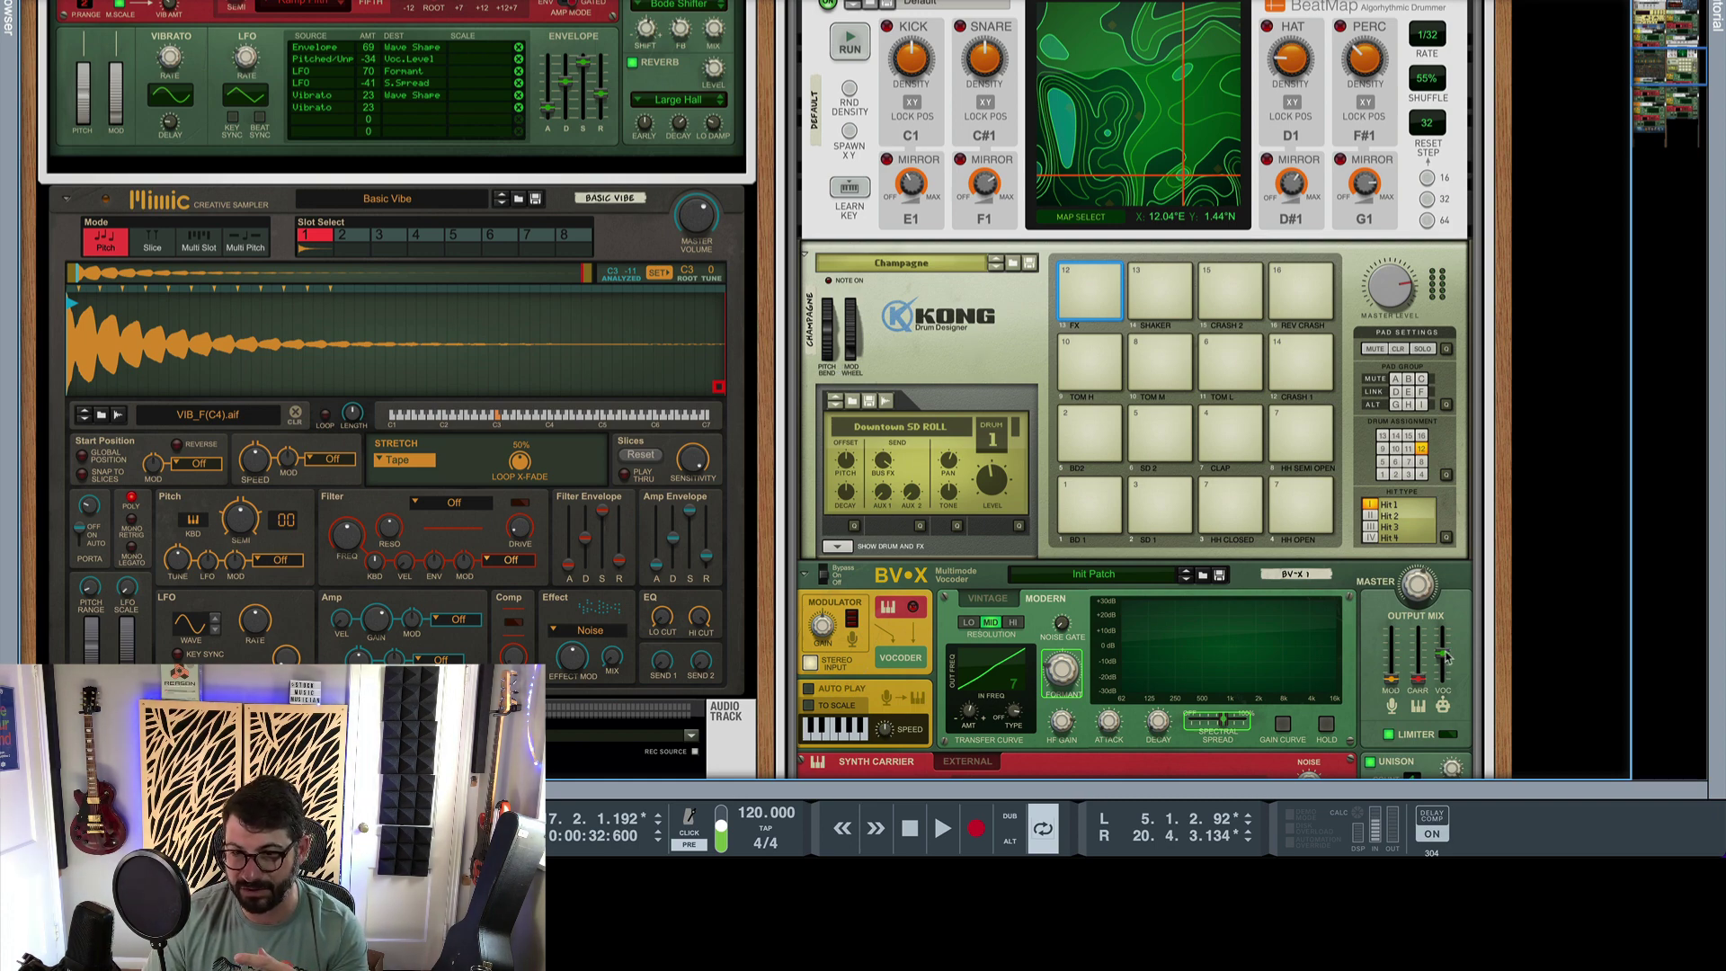
pyautogui.moveTo(1444, 655); pyautogui.dragTo(1388, 659)
pyautogui.press('space')
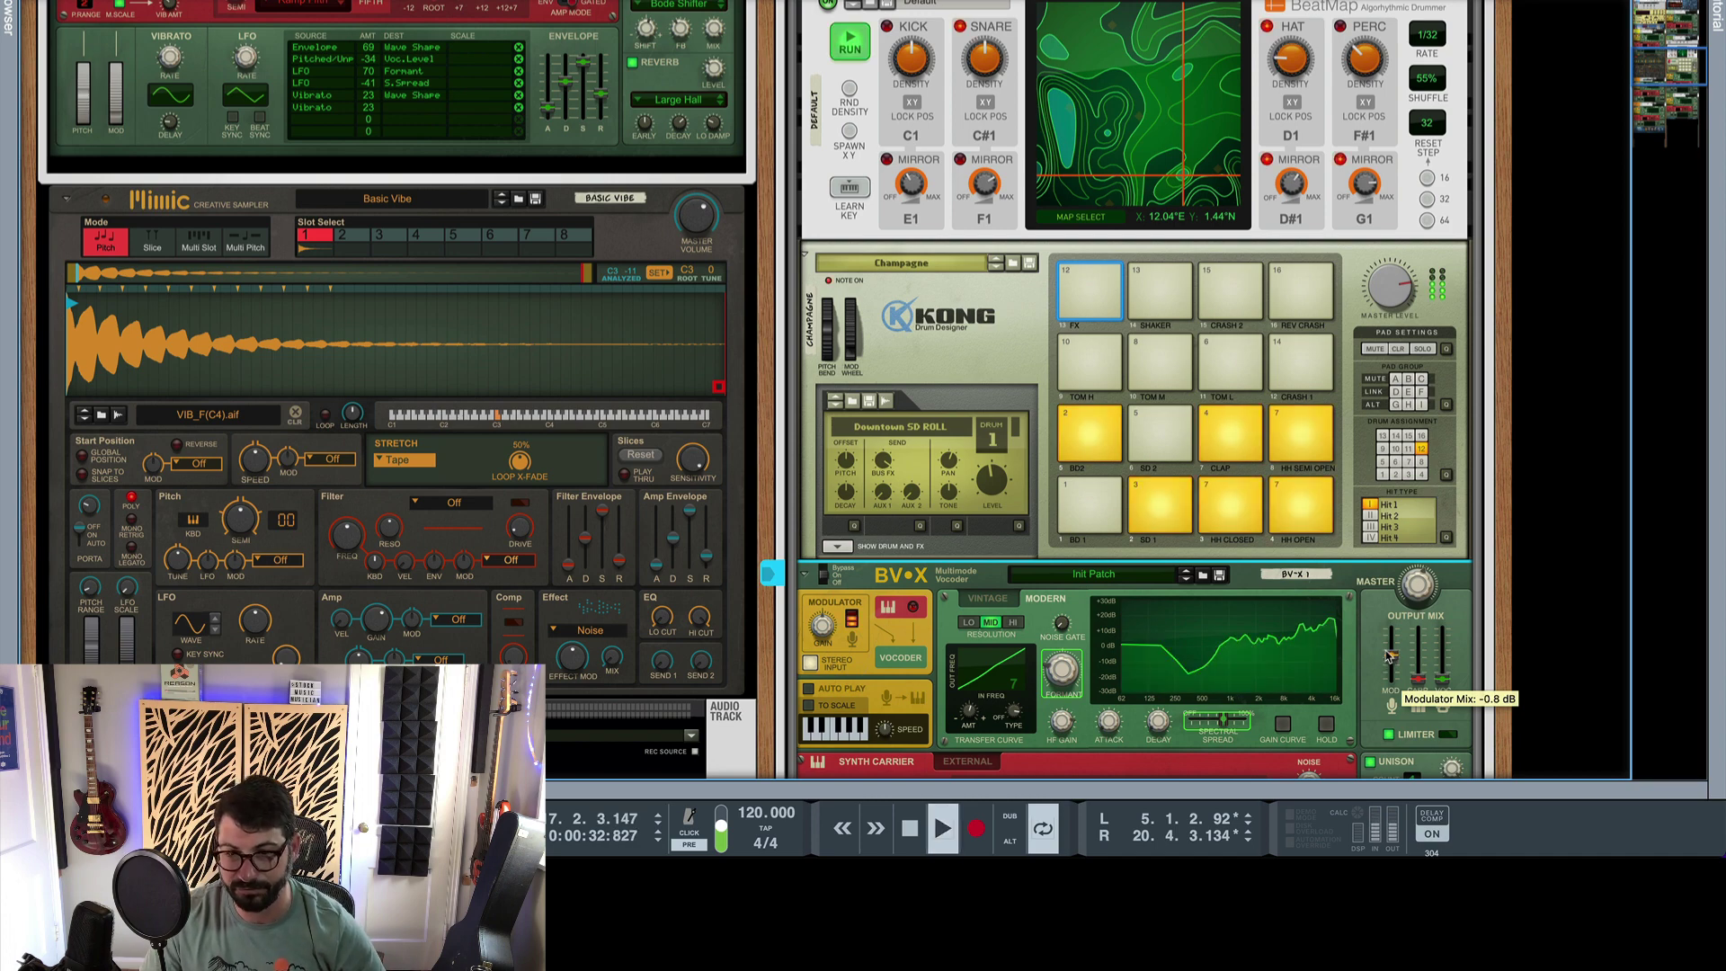
pyautogui.click(1472, 84)
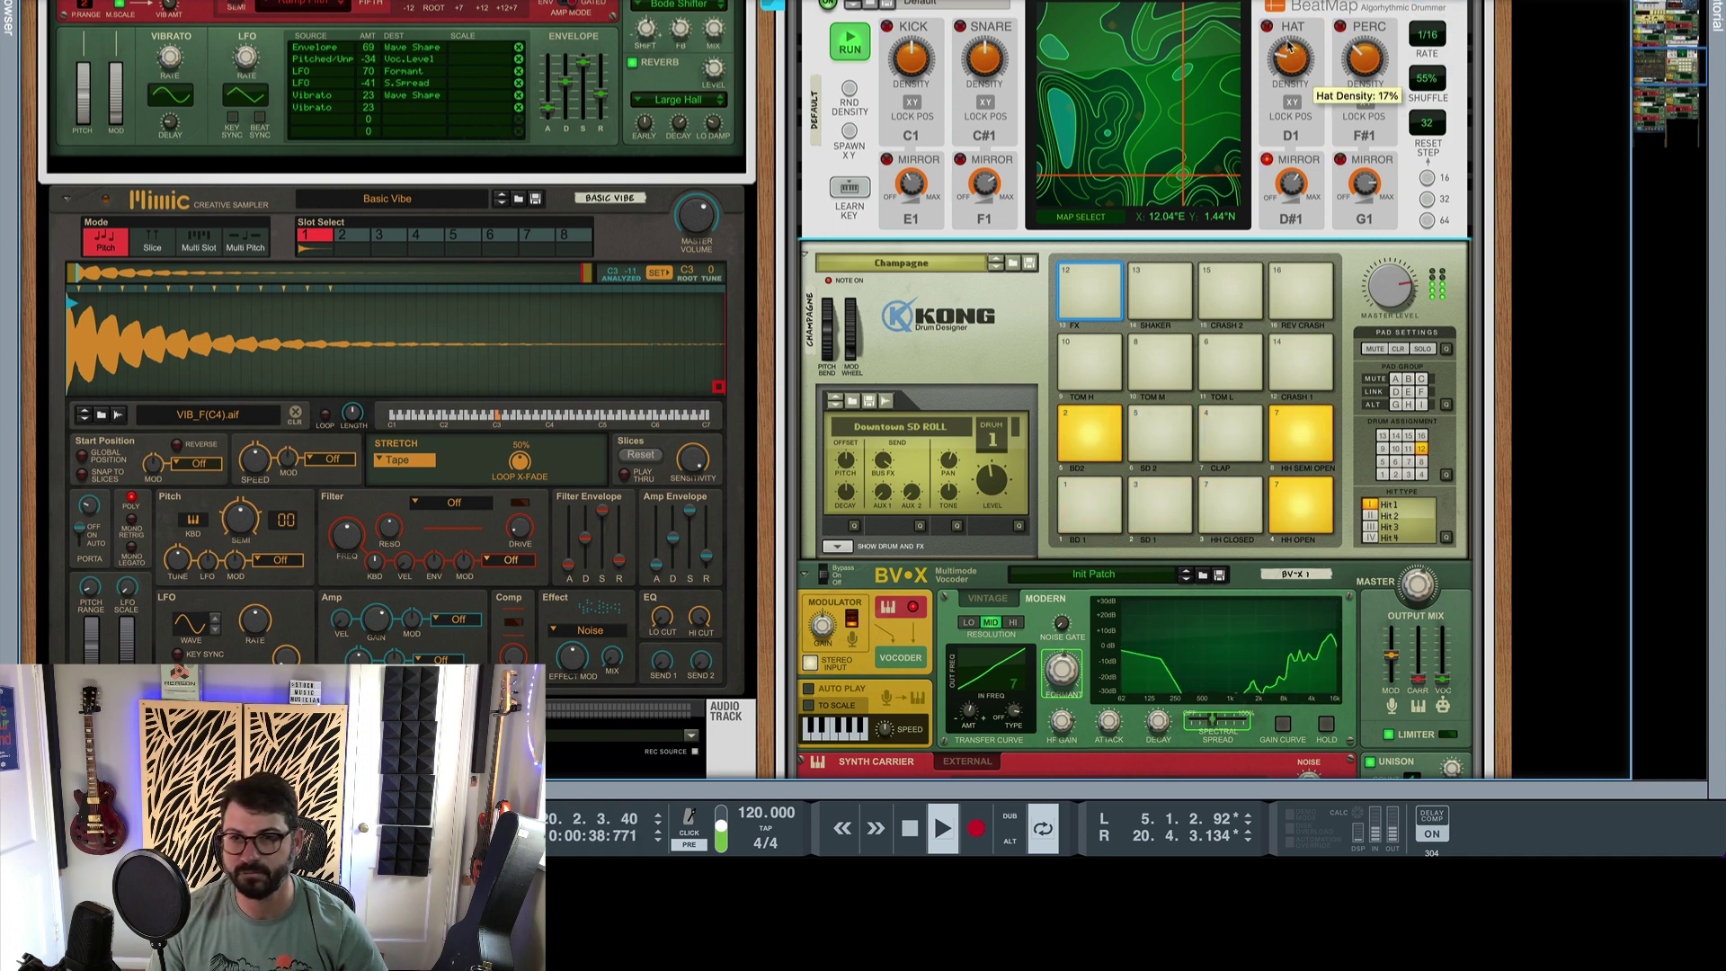
# Audition the drum BV-X's carrier alone at 2.4 dB, then silence it and bring the vocoder mix back up.
pyautogui.moveTo(1391, 657)
pyautogui.mouseDown()
pyautogui.moveTo(1390, 683)
pyautogui.moveTo(1418, 659)
pyautogui.mouseUp()
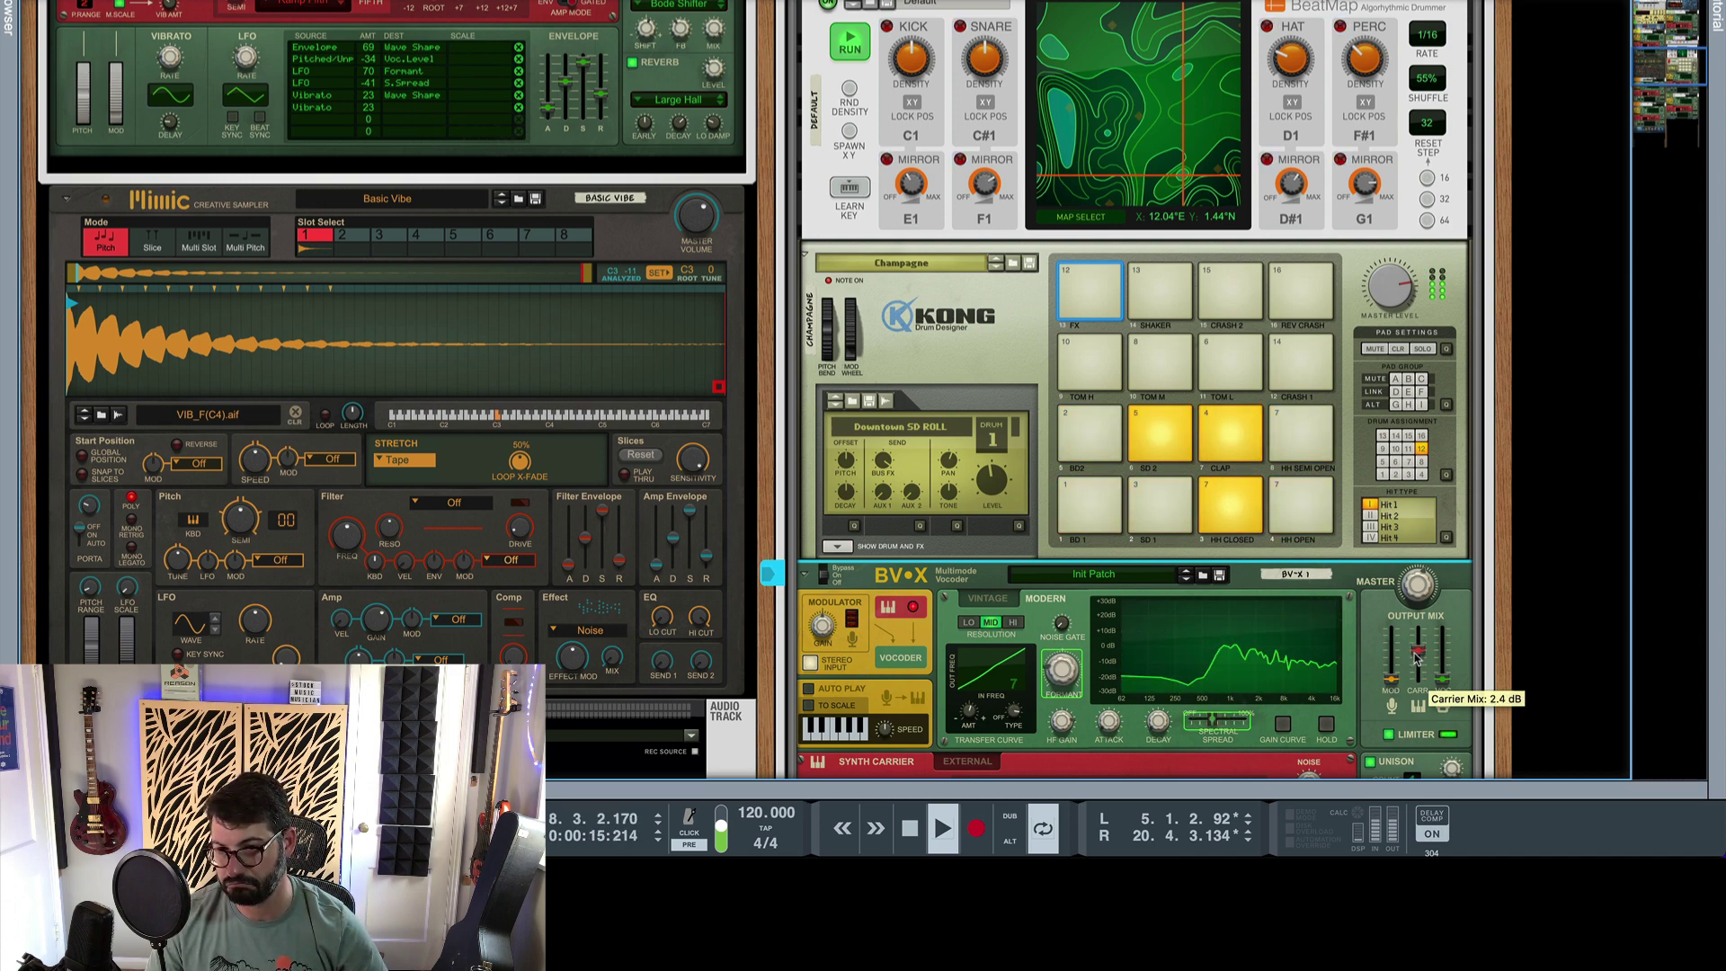
pyautogui.moveTo(1418, 657); pyautogui.dragTo(1418, 694)
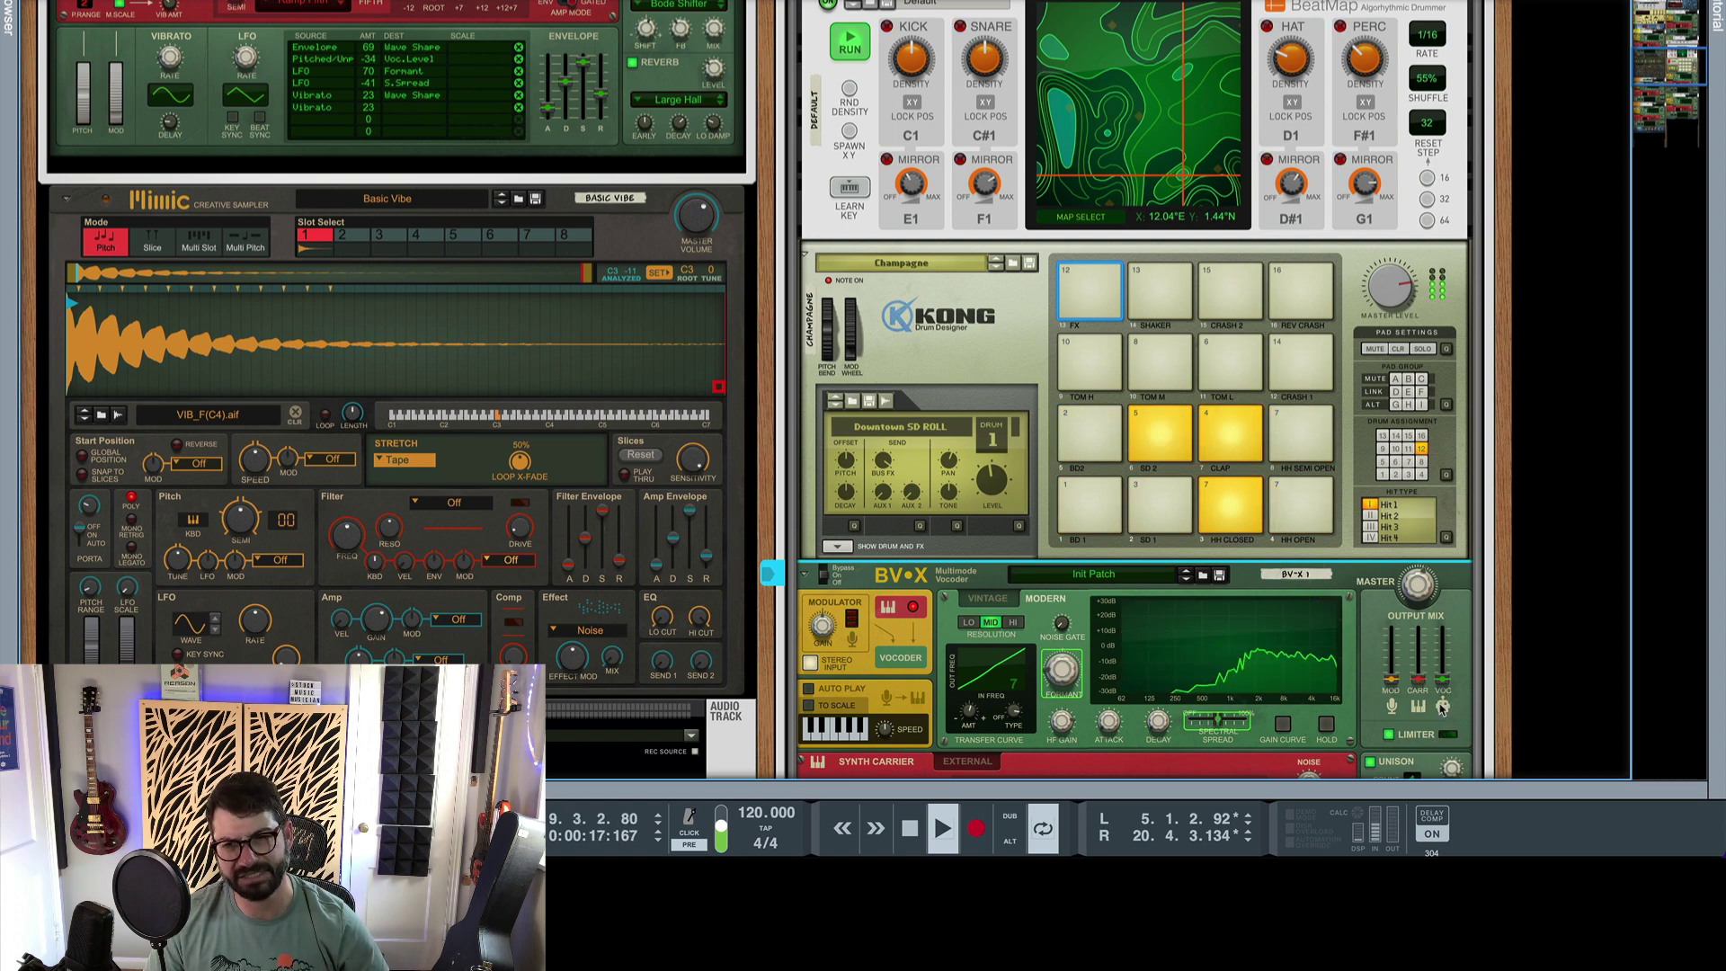
pyautogui.moveTo(1441, 680); pyautogui.dragTo(1436, 657)
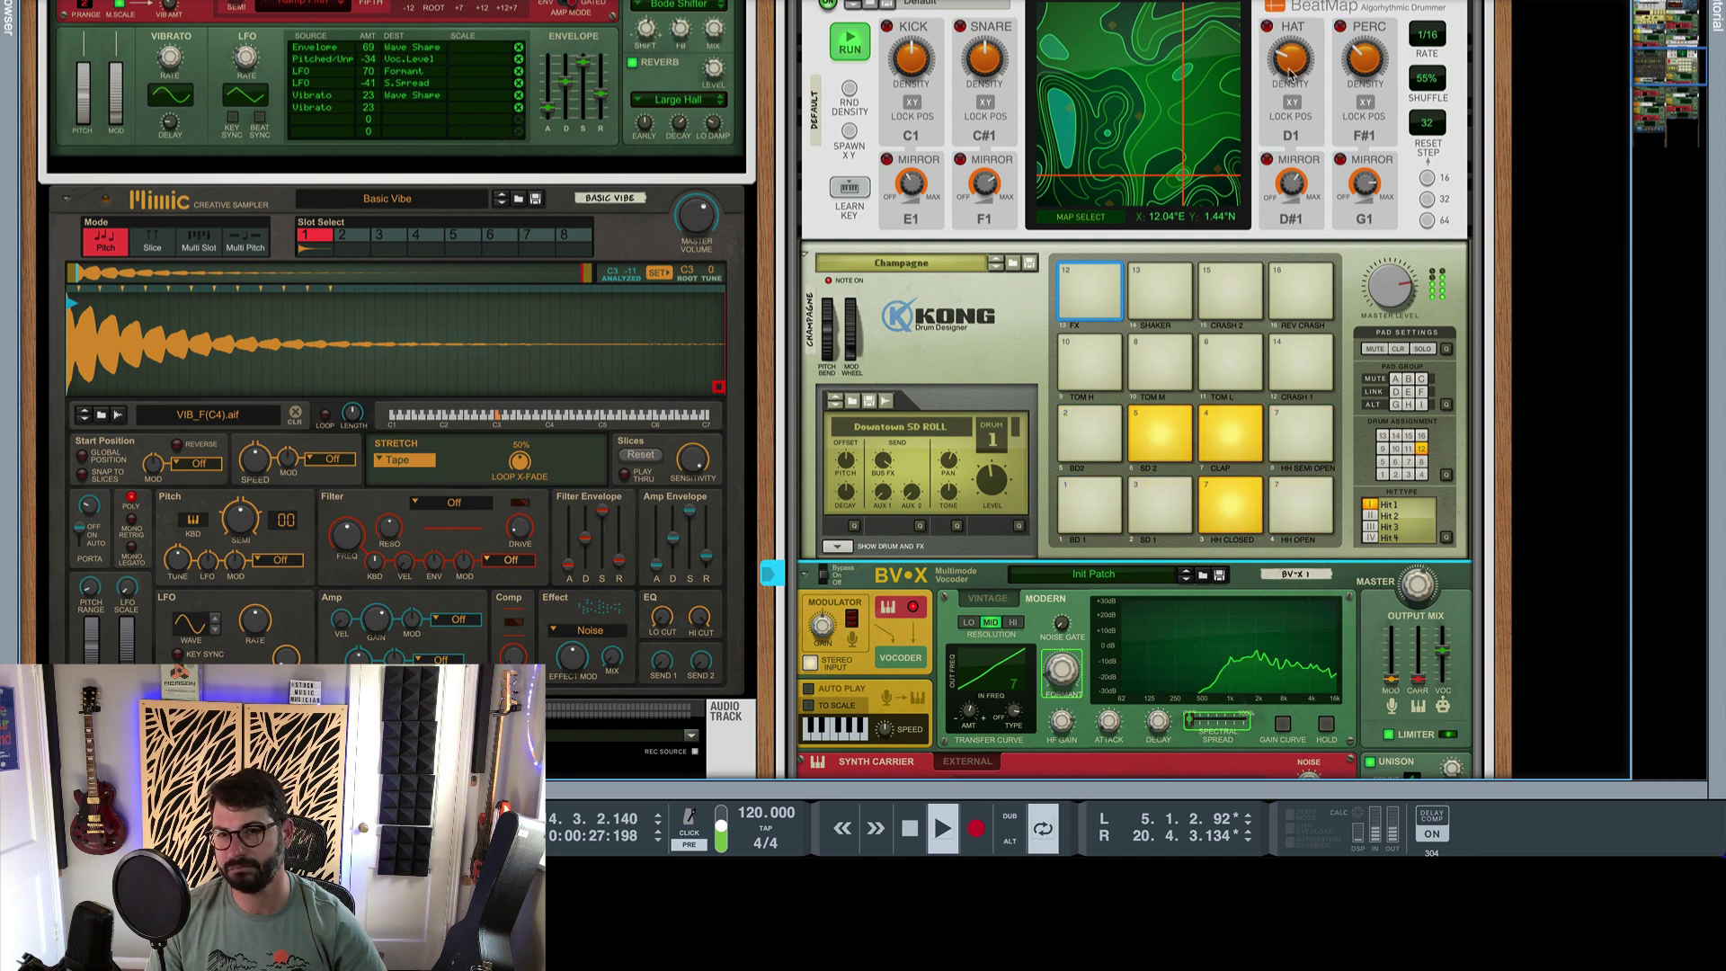
pyautogui.press('space')
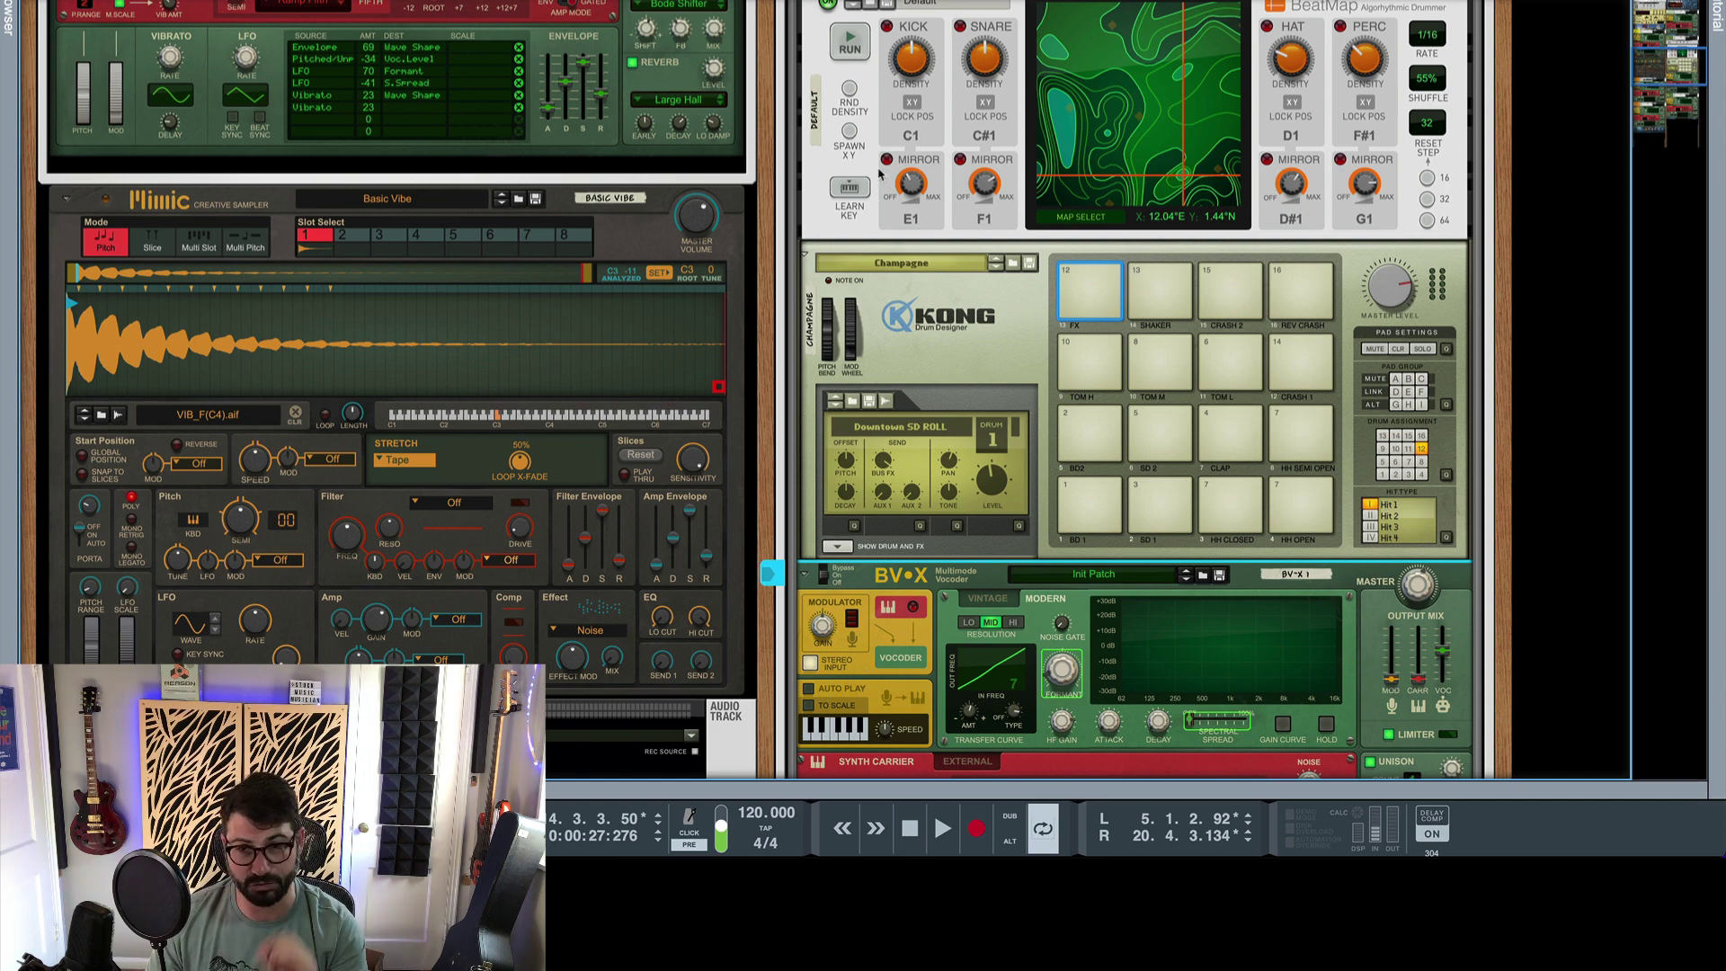
# Take the drum mix channel off solo, collapse its insert devices and solo the Ac Guitar channel.
pyautogui.scroll(2, 881, 174)
pyautogui.scroll(-5, 881, 174)
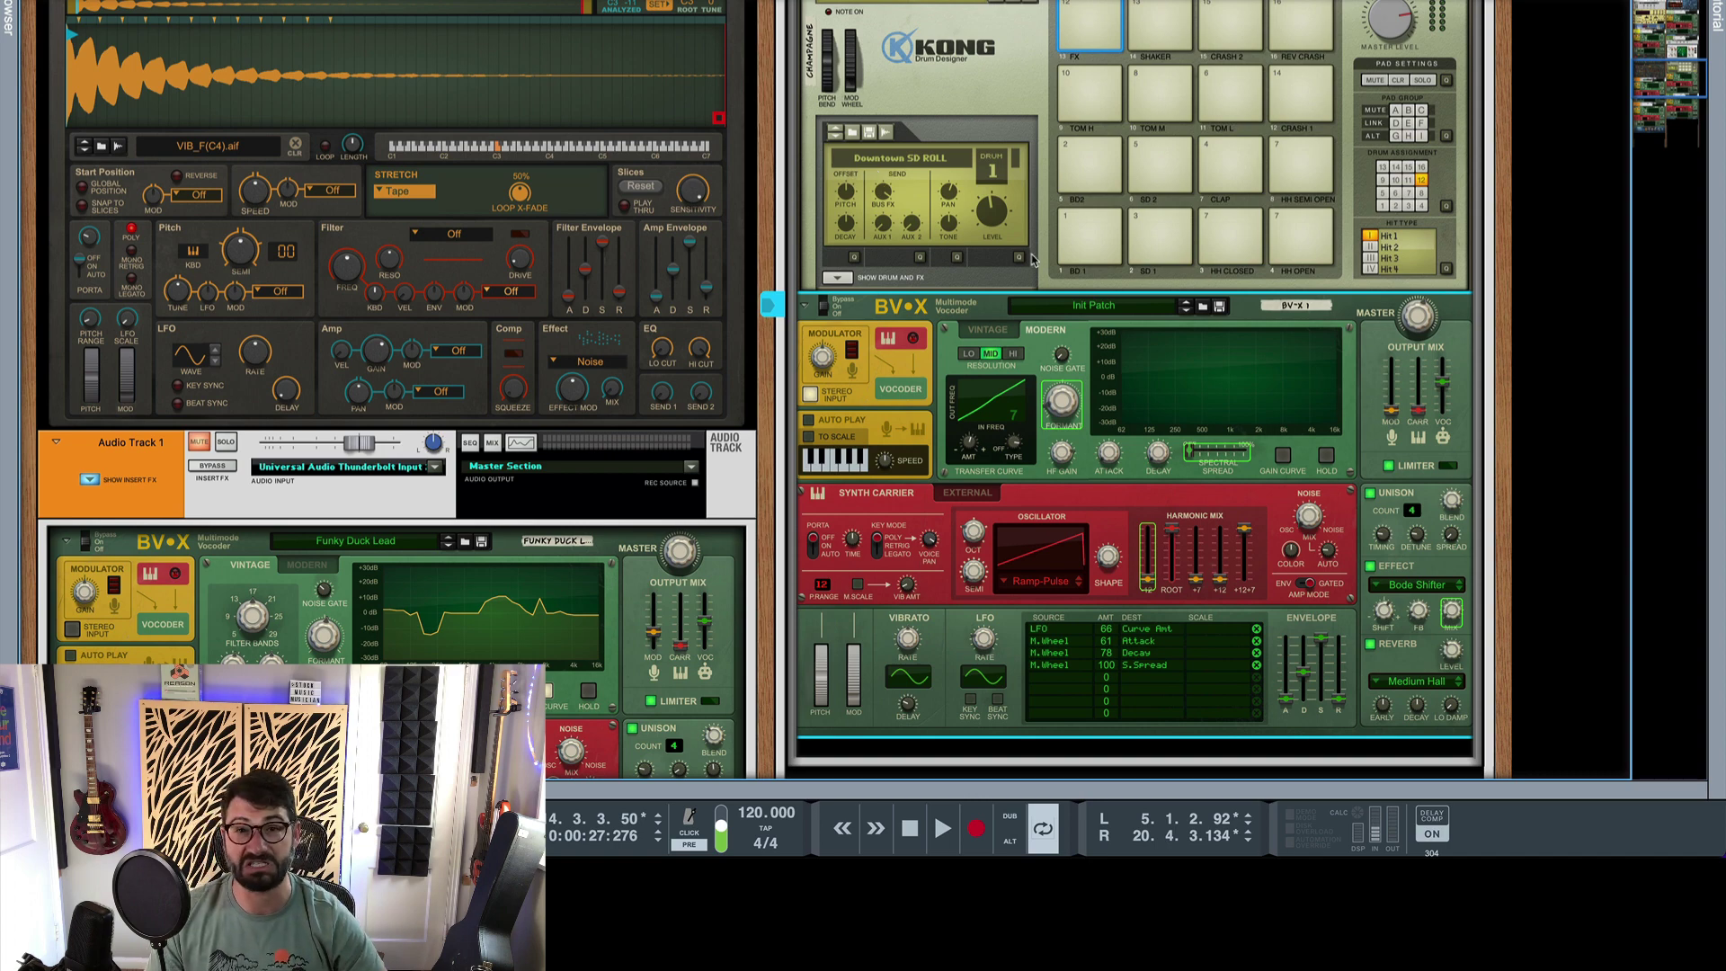
pyautogui.scroll(8, 1032, 260)
pyautogui.scroll(4, 929, 165)
pyautogui.click(957, 192)
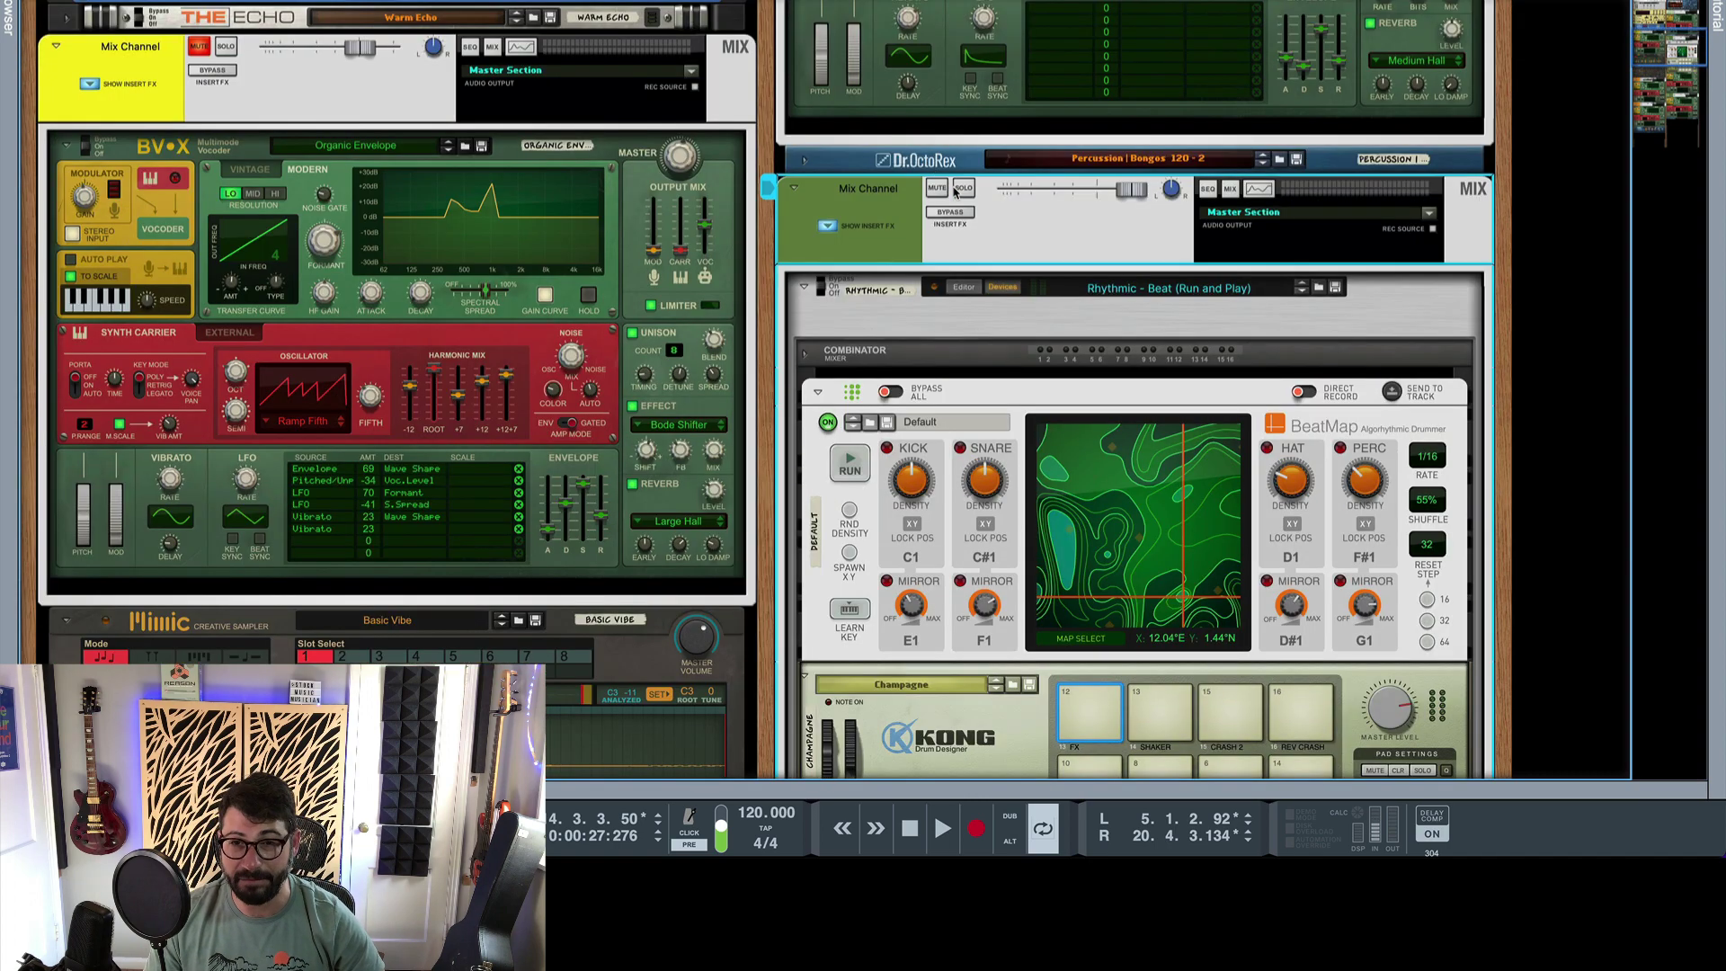
pyautogui.click(827, 225)
pyautogui.click(961, 242)
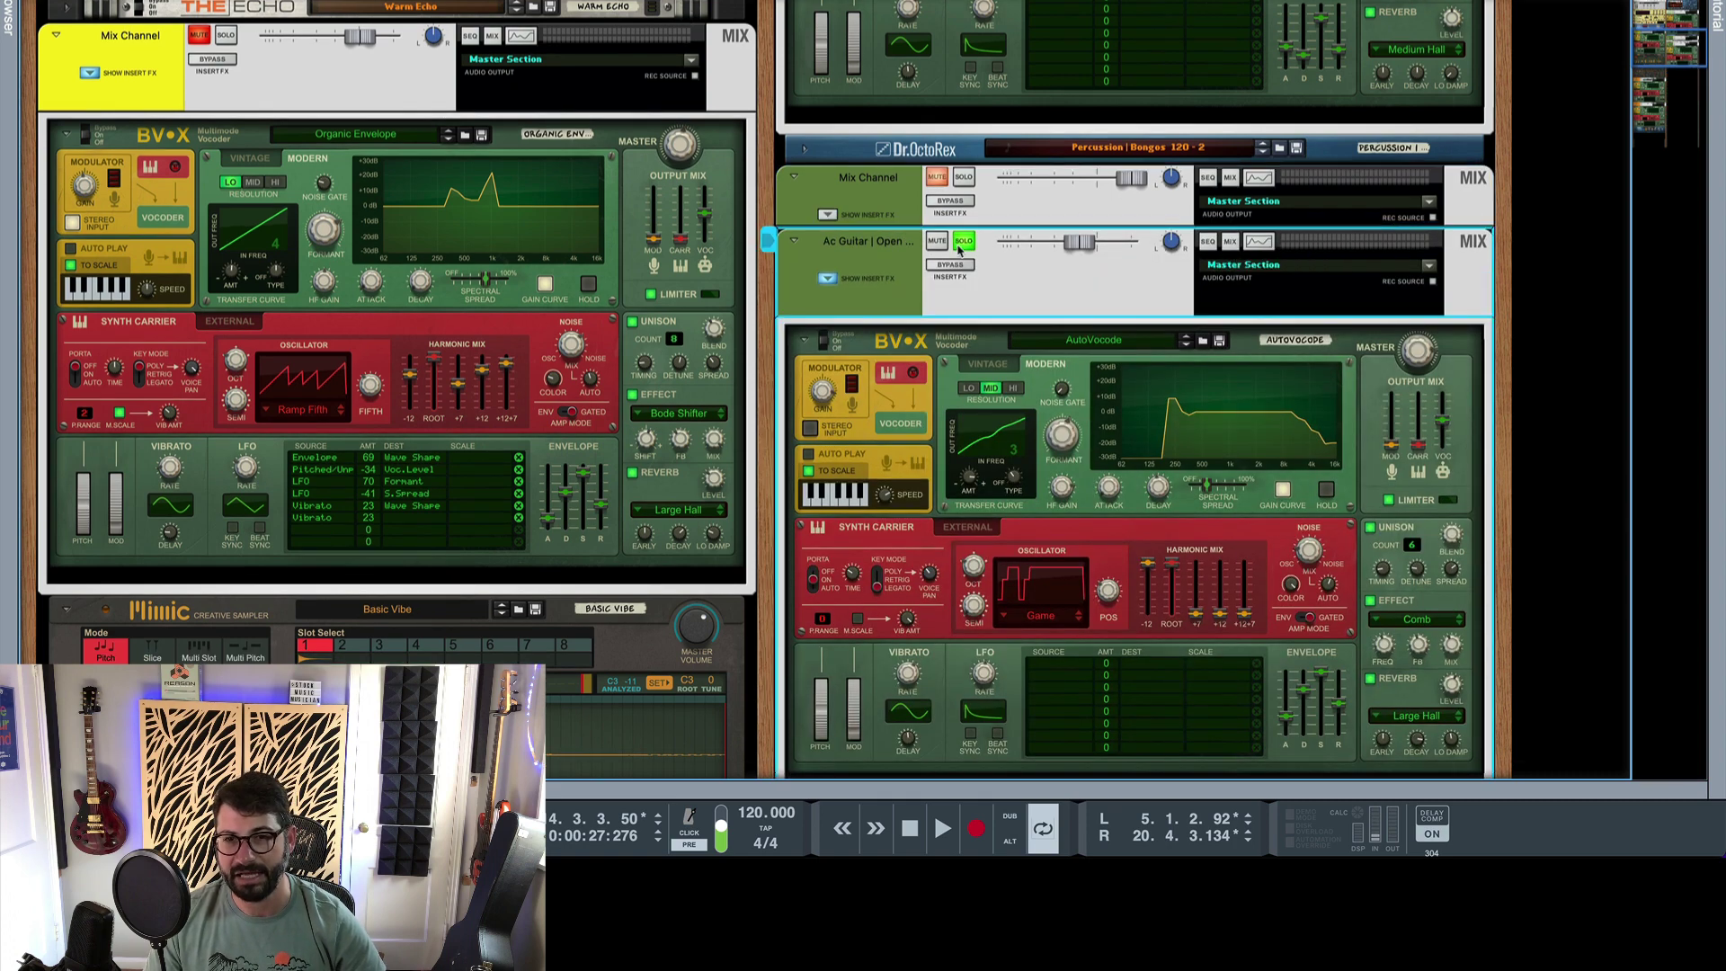
# Audition the guitar BV-X's modulator signal alone, then play its vocoded signal with the vocoder mix at -1.5 dB.
pyautogui.scroll(-3, 929, 267)
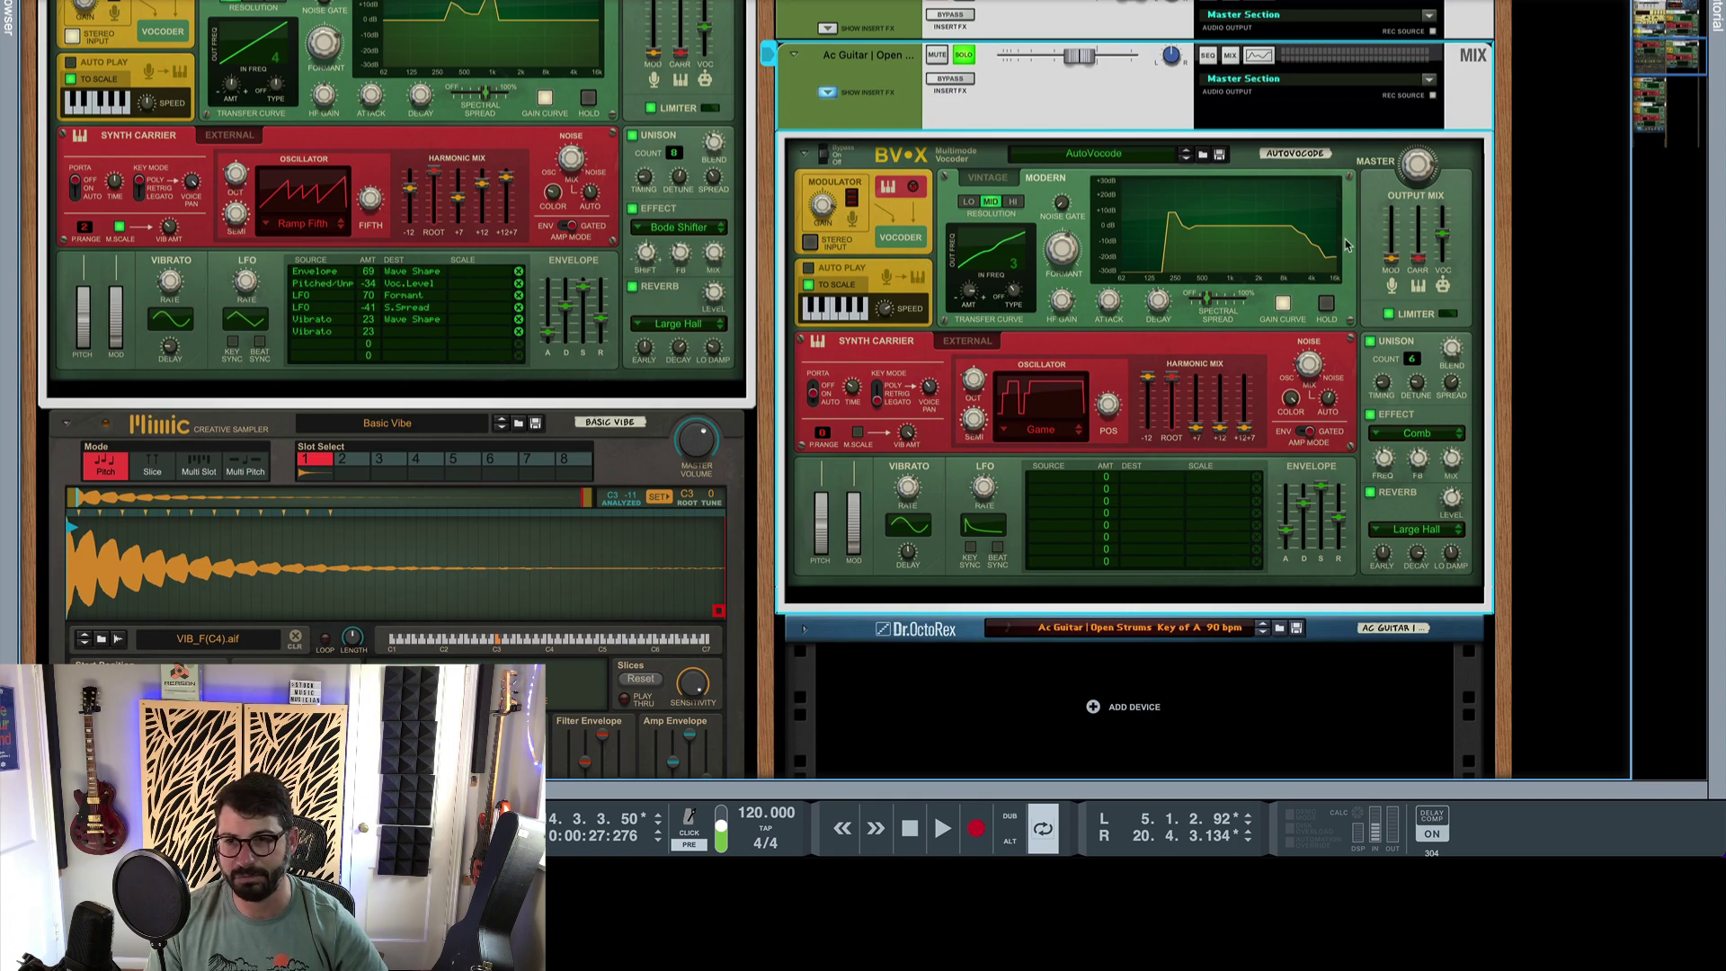
pyautogui.click(1438, 248)
pyautogui.moveTo(1390, 259); pyautogui.dragTo(1388, 239)
pyautogui.press('space')
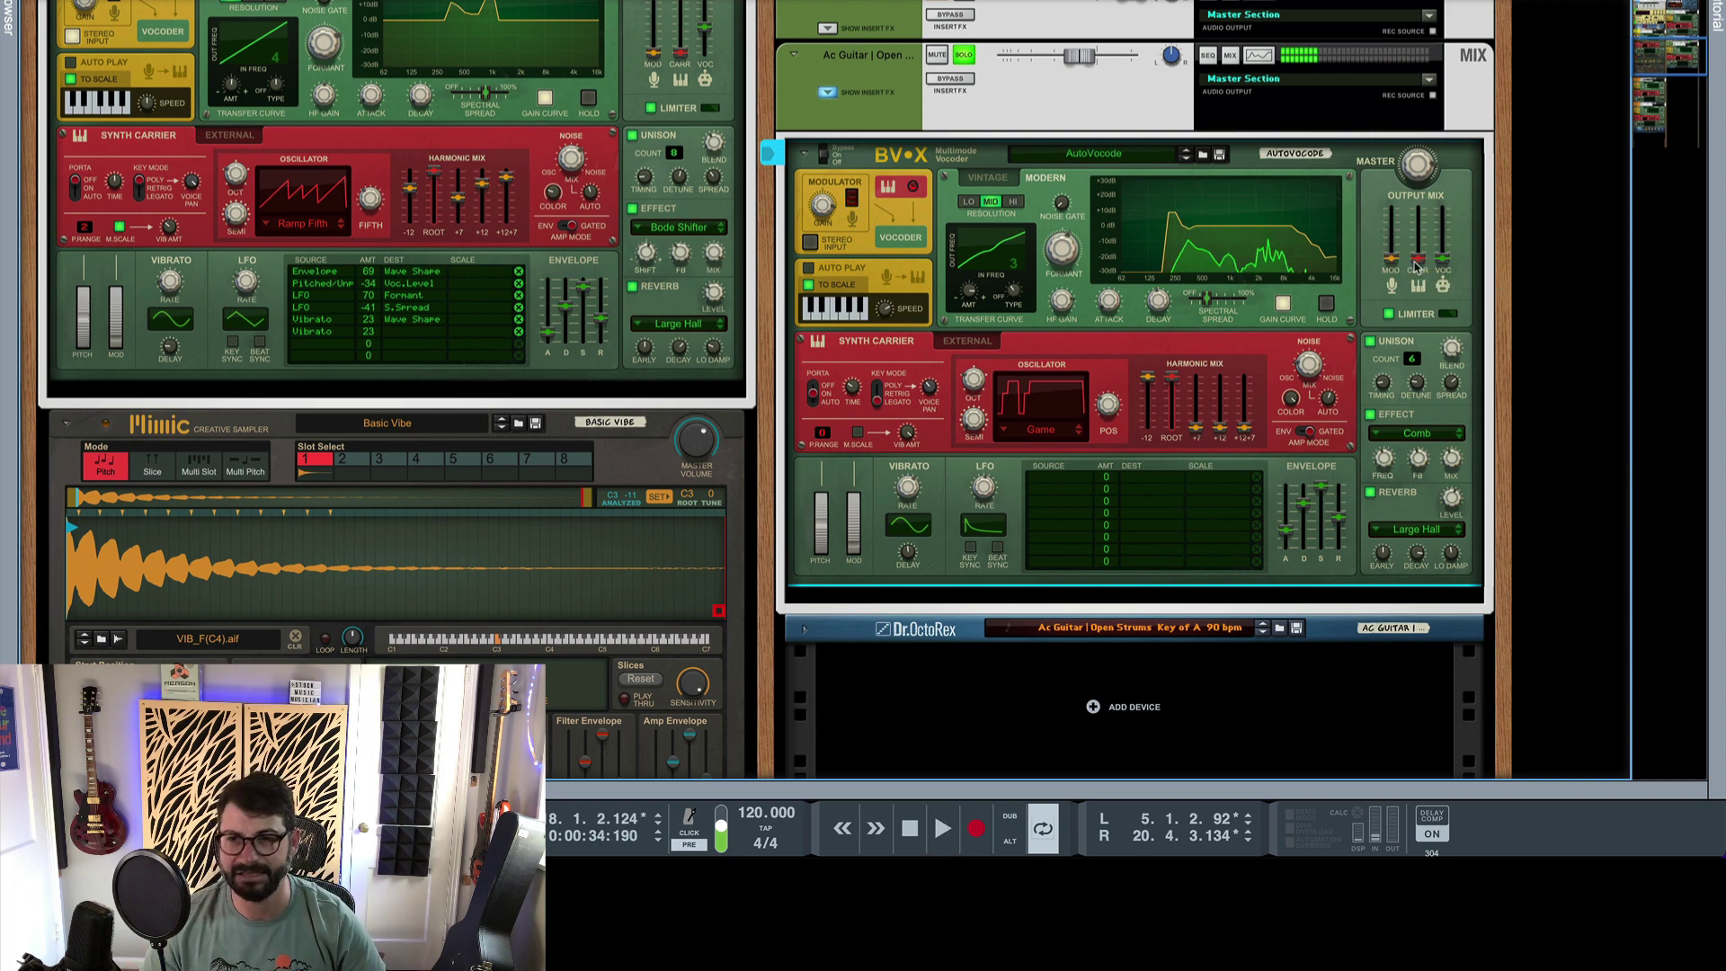
pyautogui.moveTo(1448, 230); pyautogui.dragTo(1446, 239)
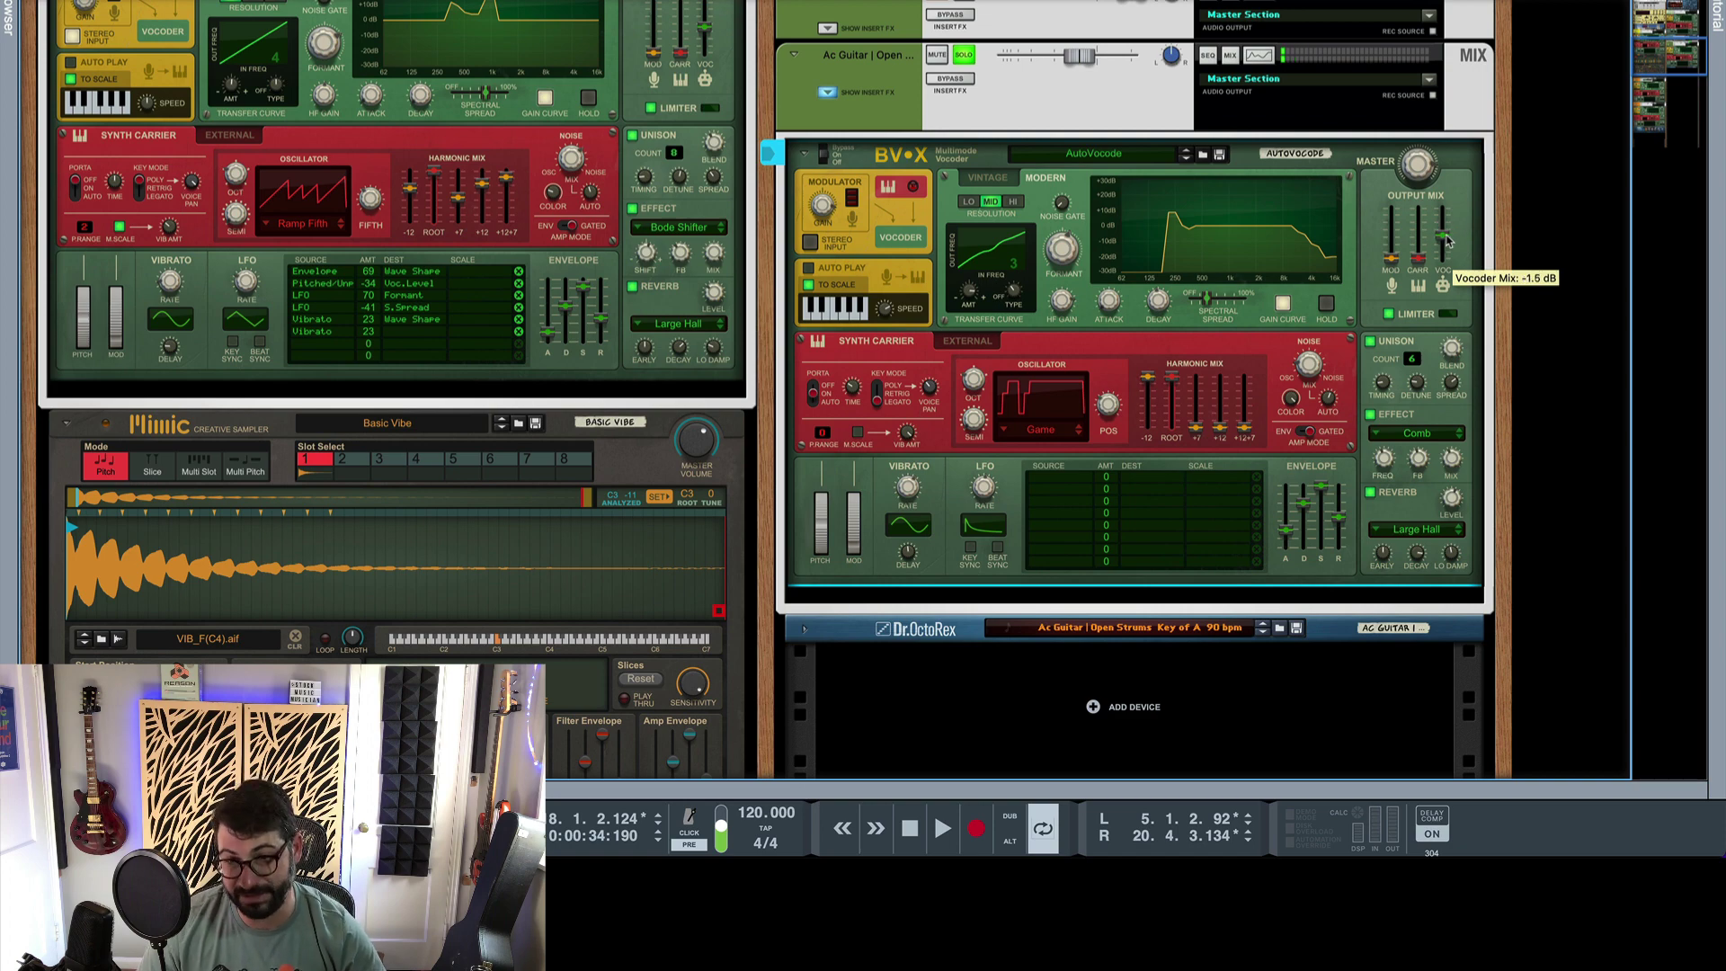
pyautogui.press('space')
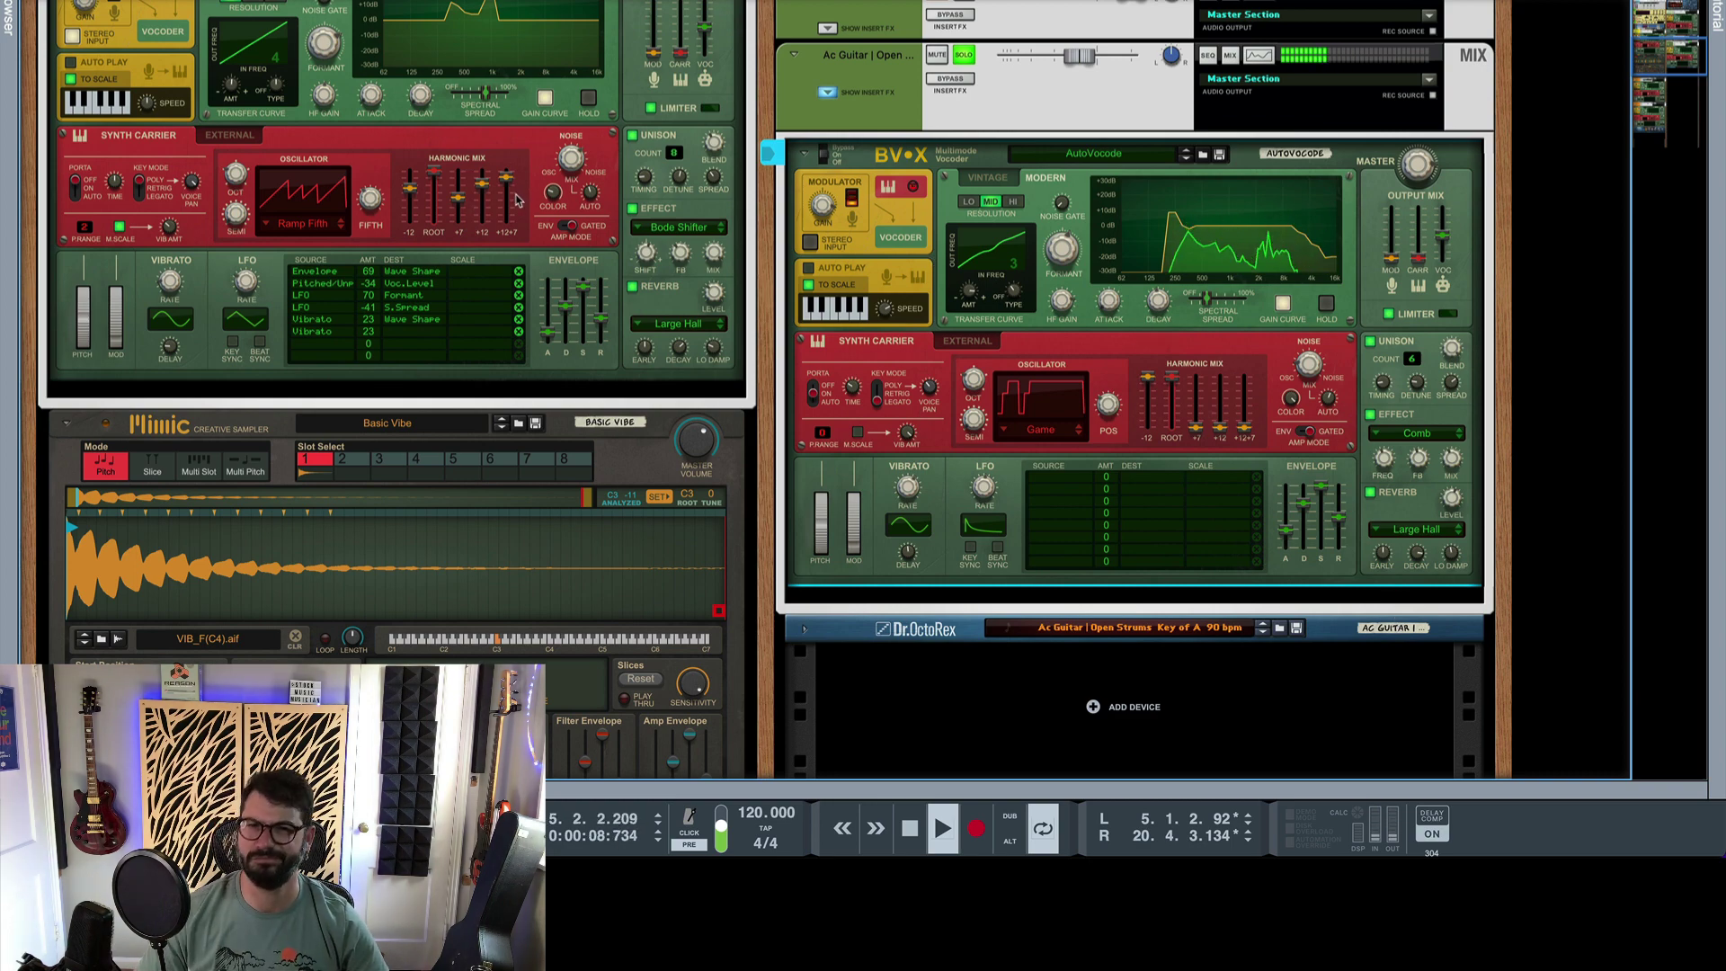
pyautogui.press('space')
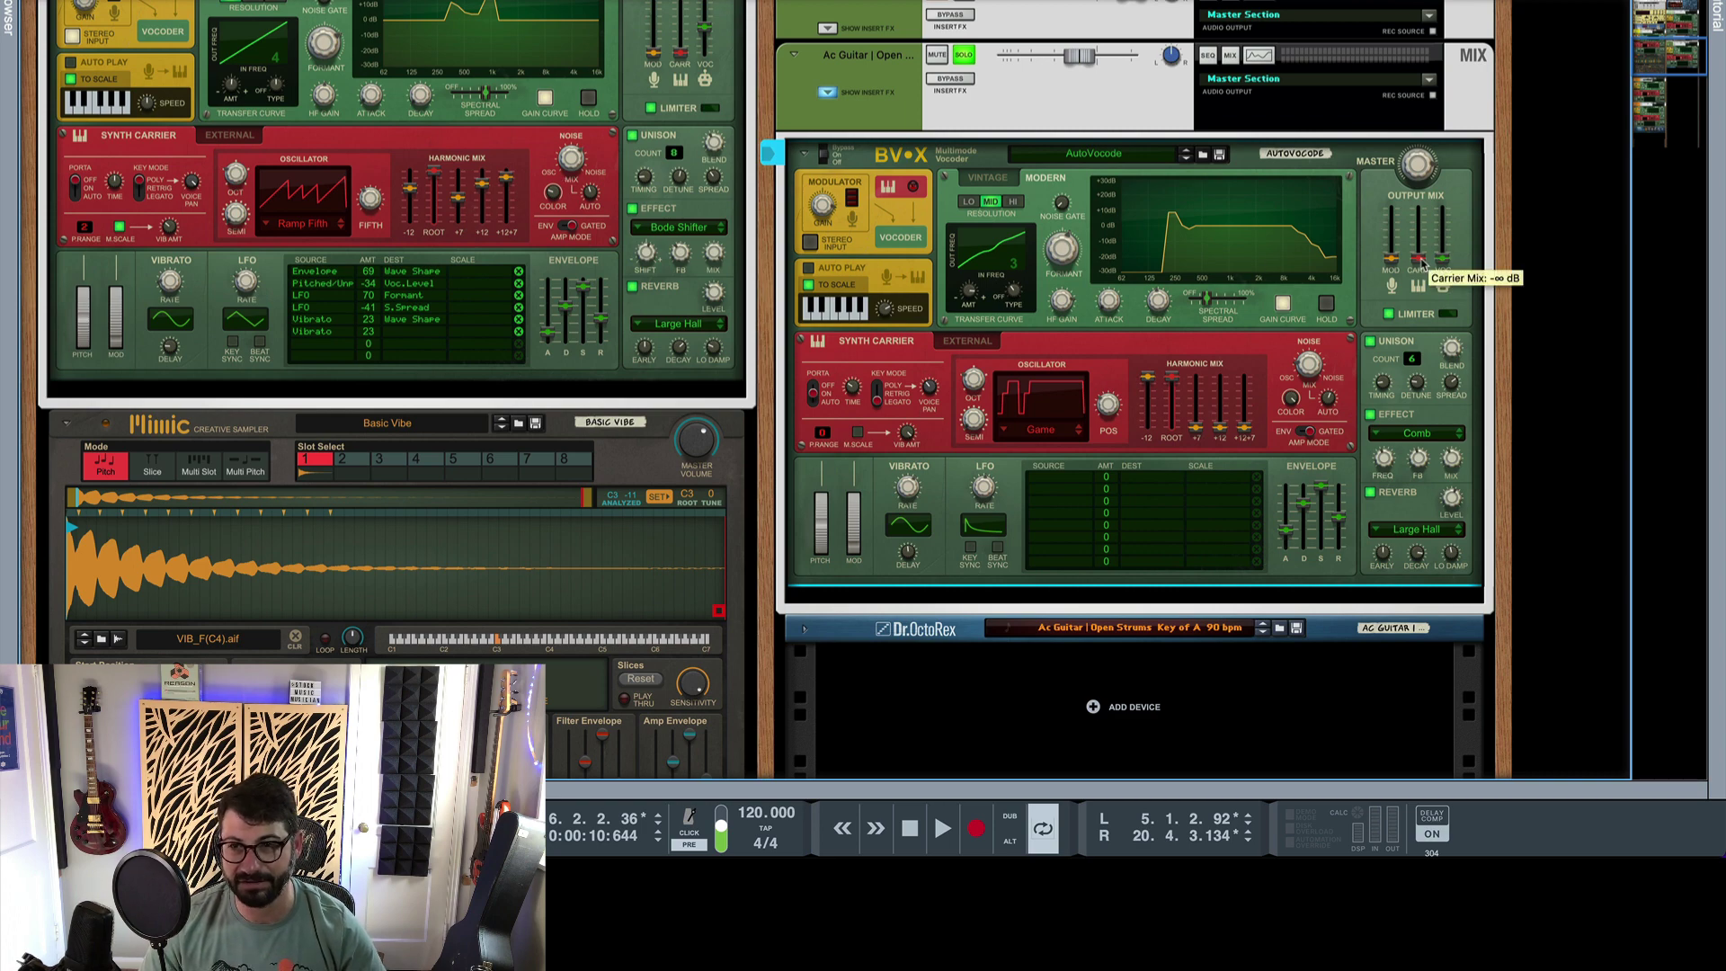
# Audition the guitar BV-X's carrier signal alone, then switch back to the vocoder signal in the output mix.
pyautogui.moveTo(1419, 256); pyautogui.dragTo(1424, 236)
pyautogui.press('space')
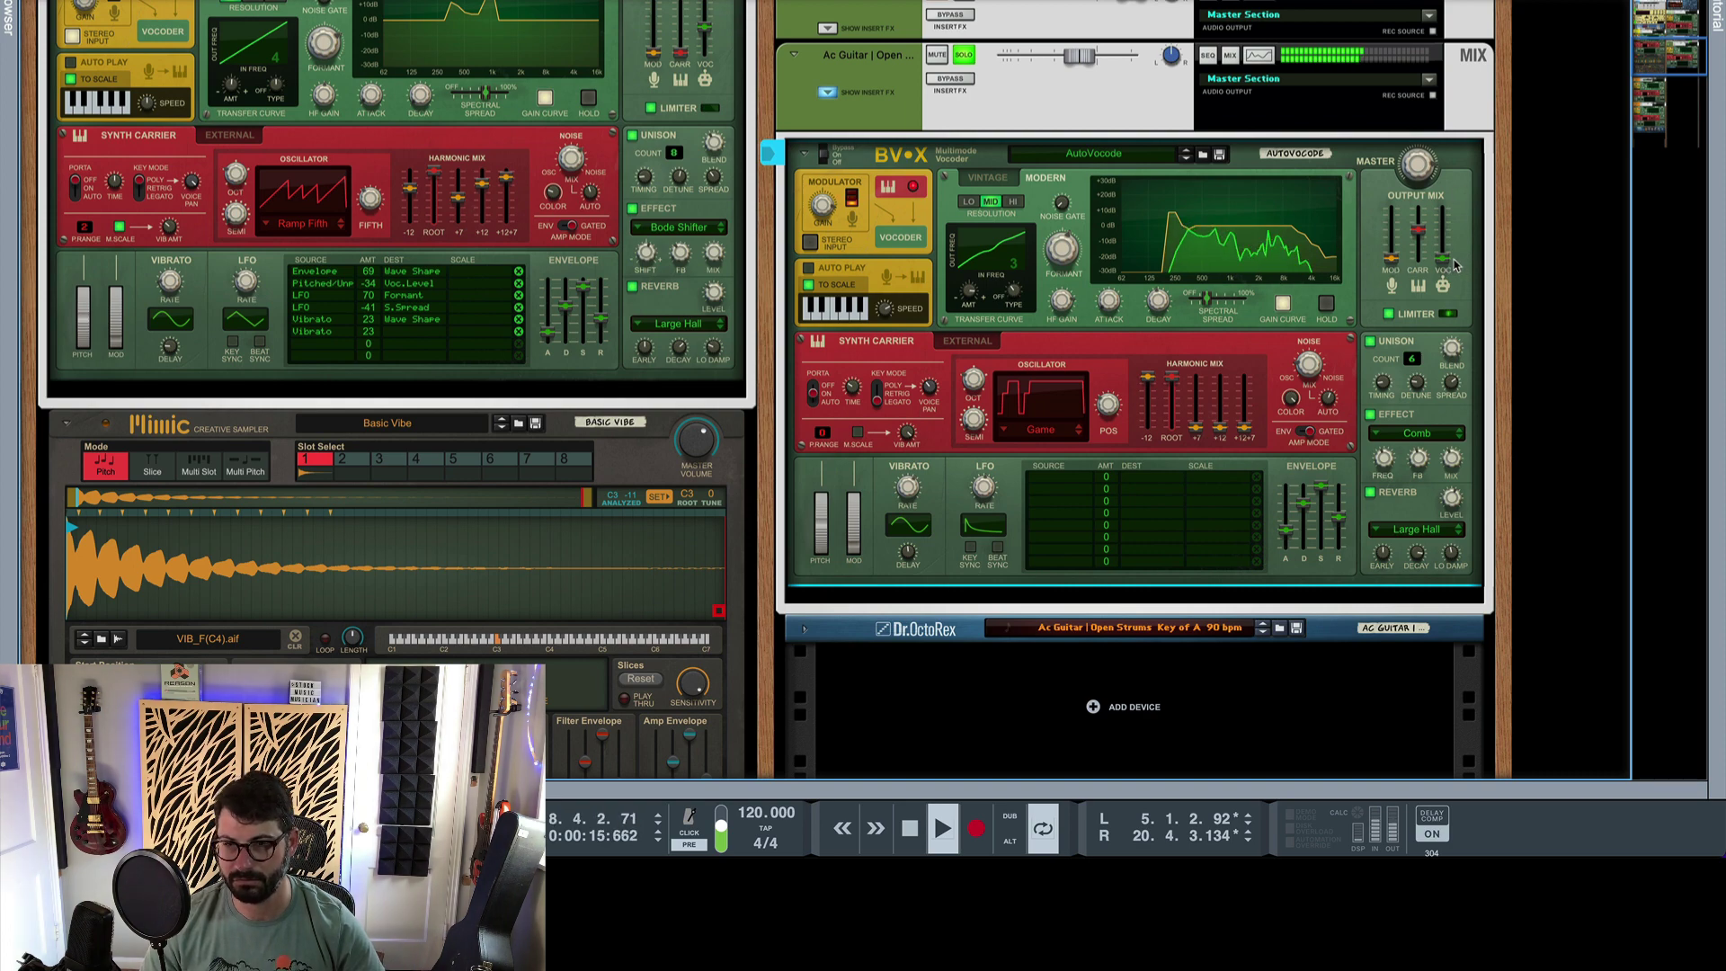
pyautogui.moveTo(1443, 259); pyautogui.dragTo(1402, 297)
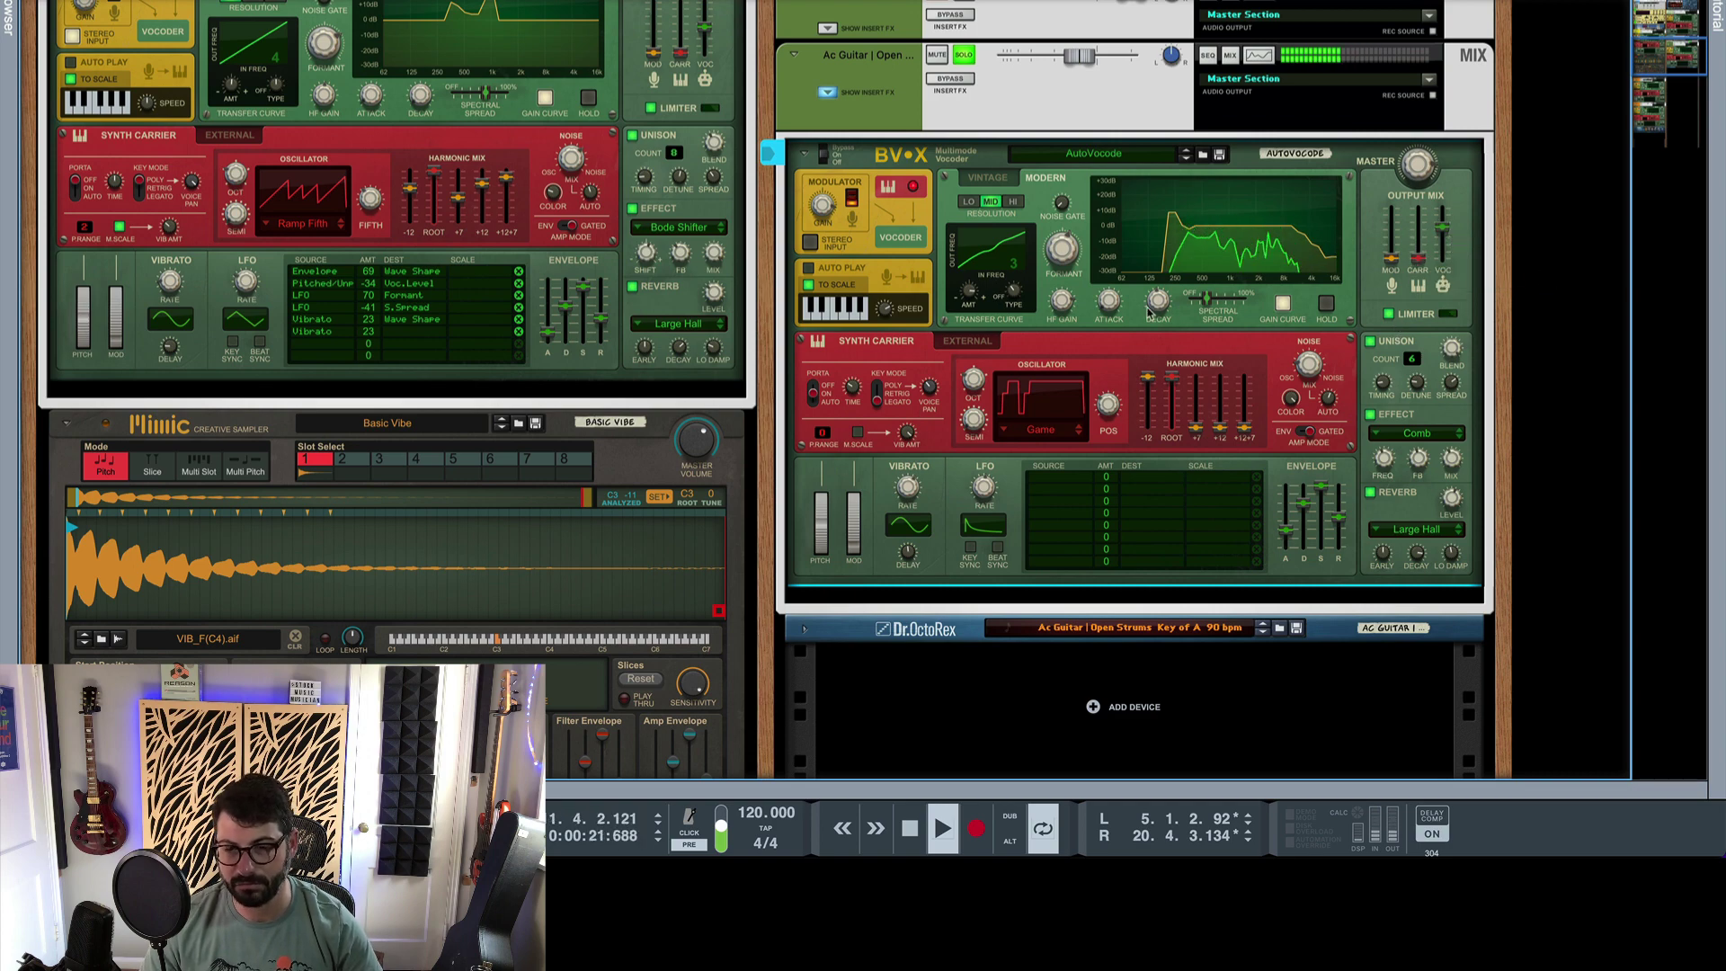
# Try the guitar BV-X at HI resolution, then switch it to Vintage mode with a band count of 13.
pyautogui.moveTo(1152, 300)
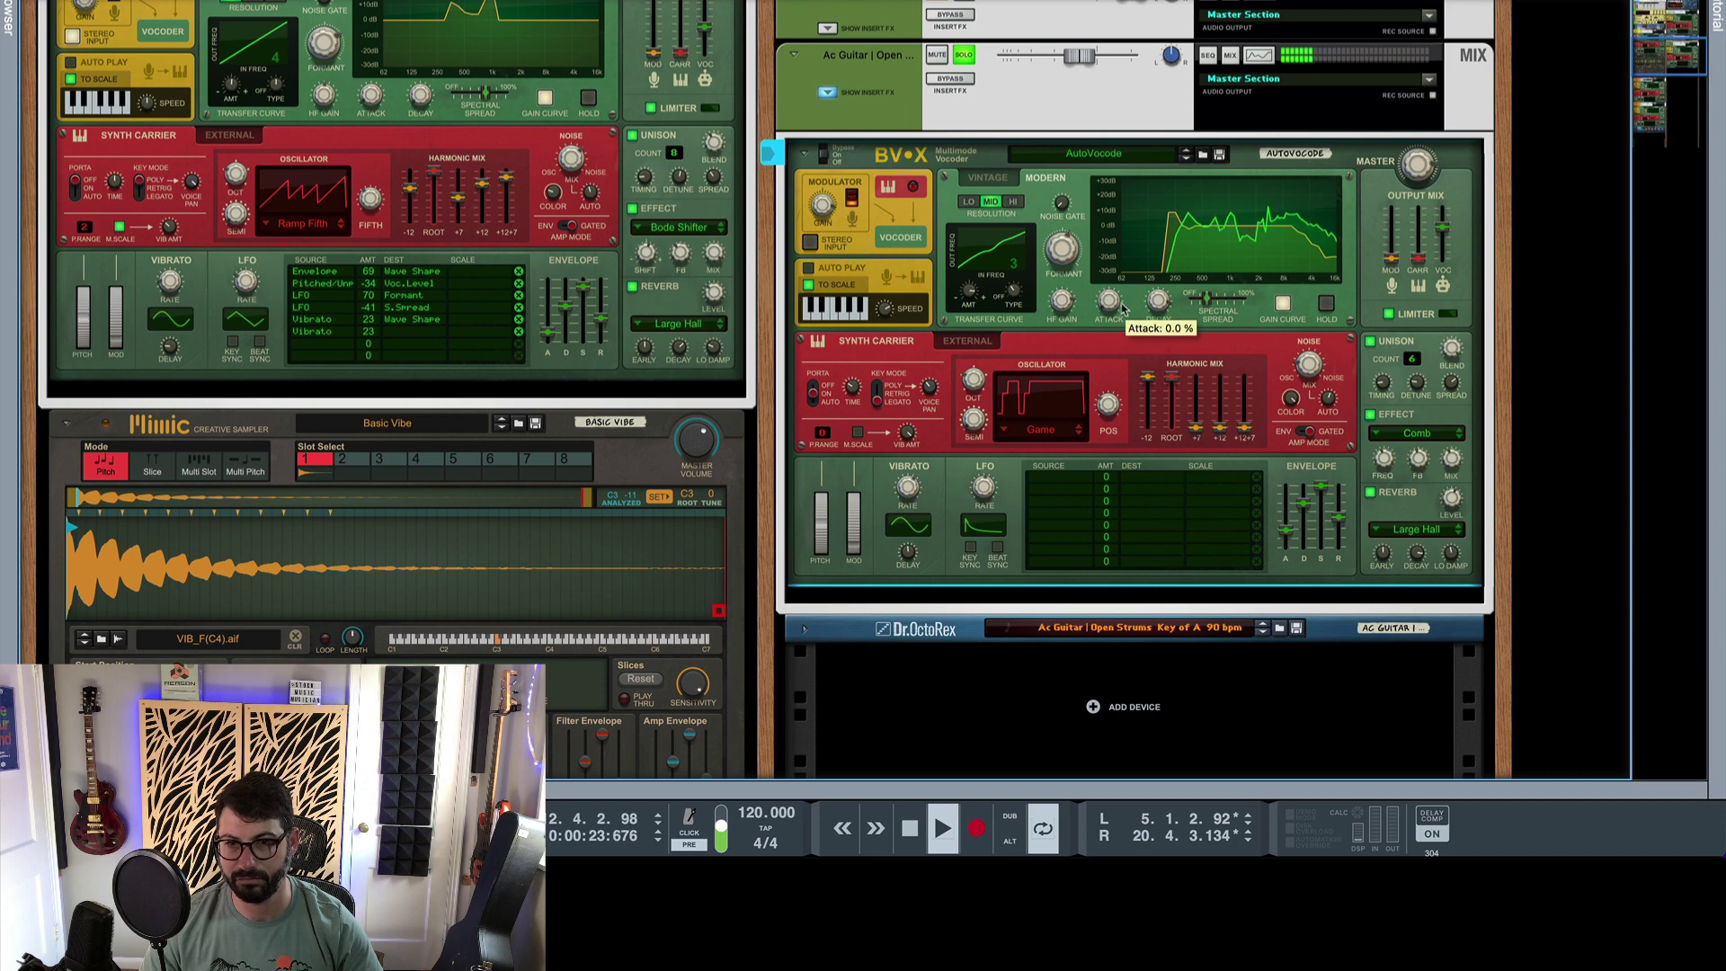
pyautogui.click(1013, 201)
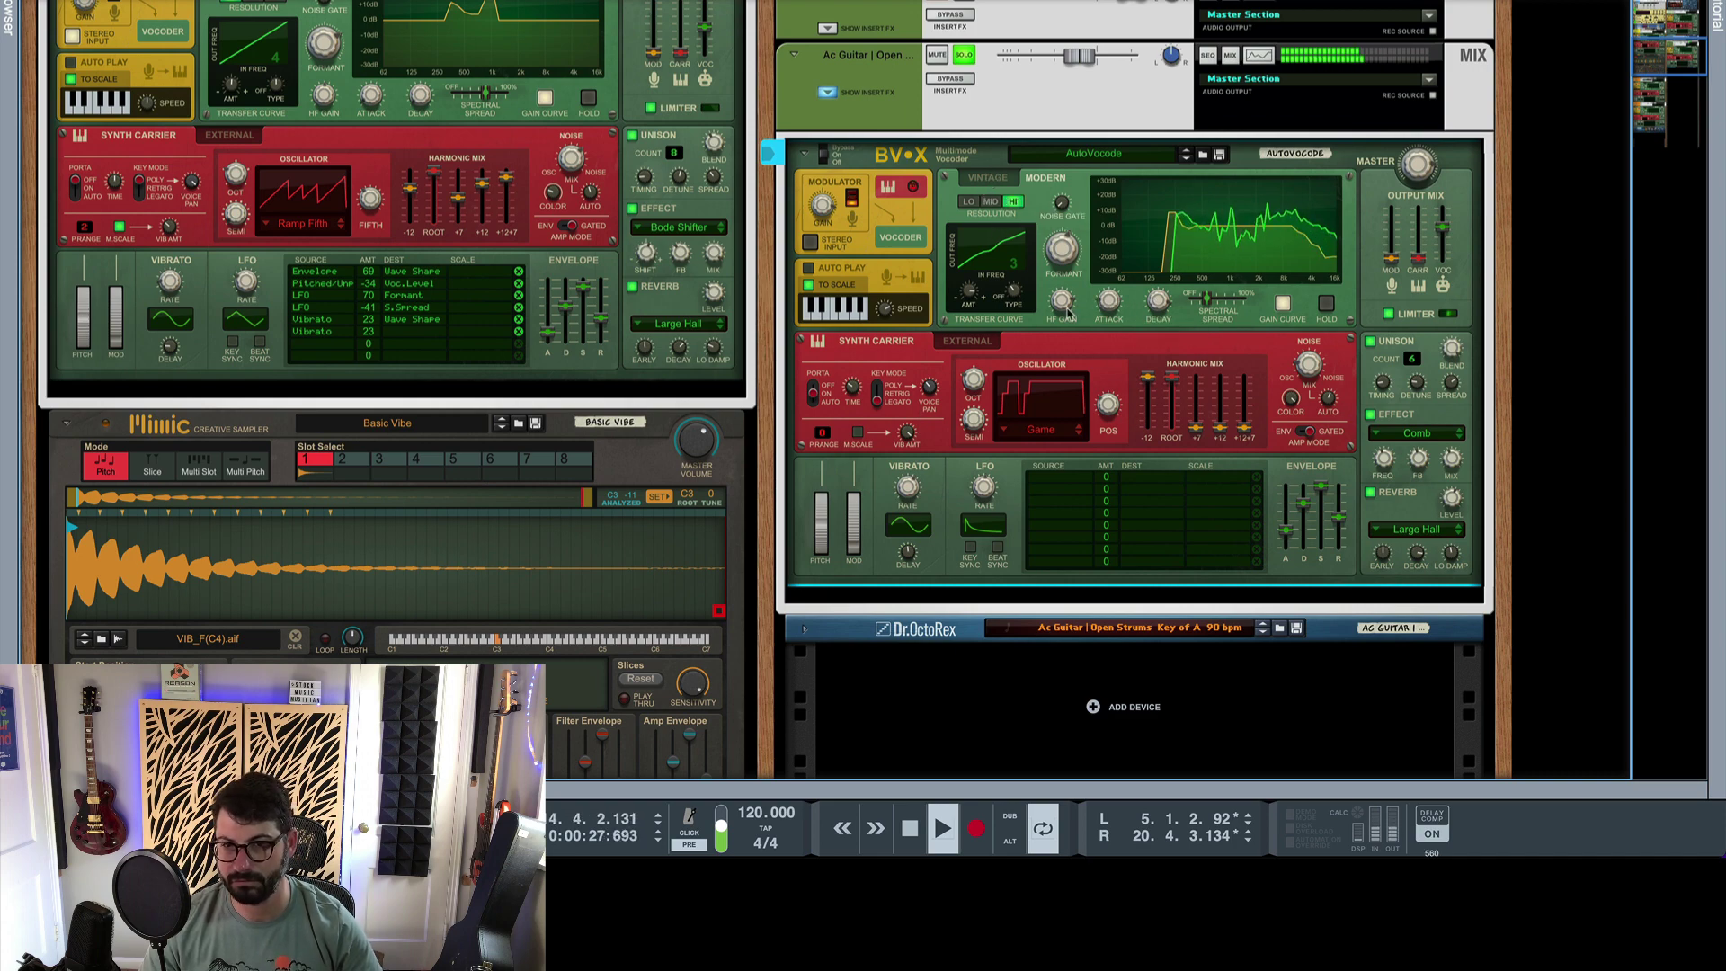
pyautogui.click(1004, 179)
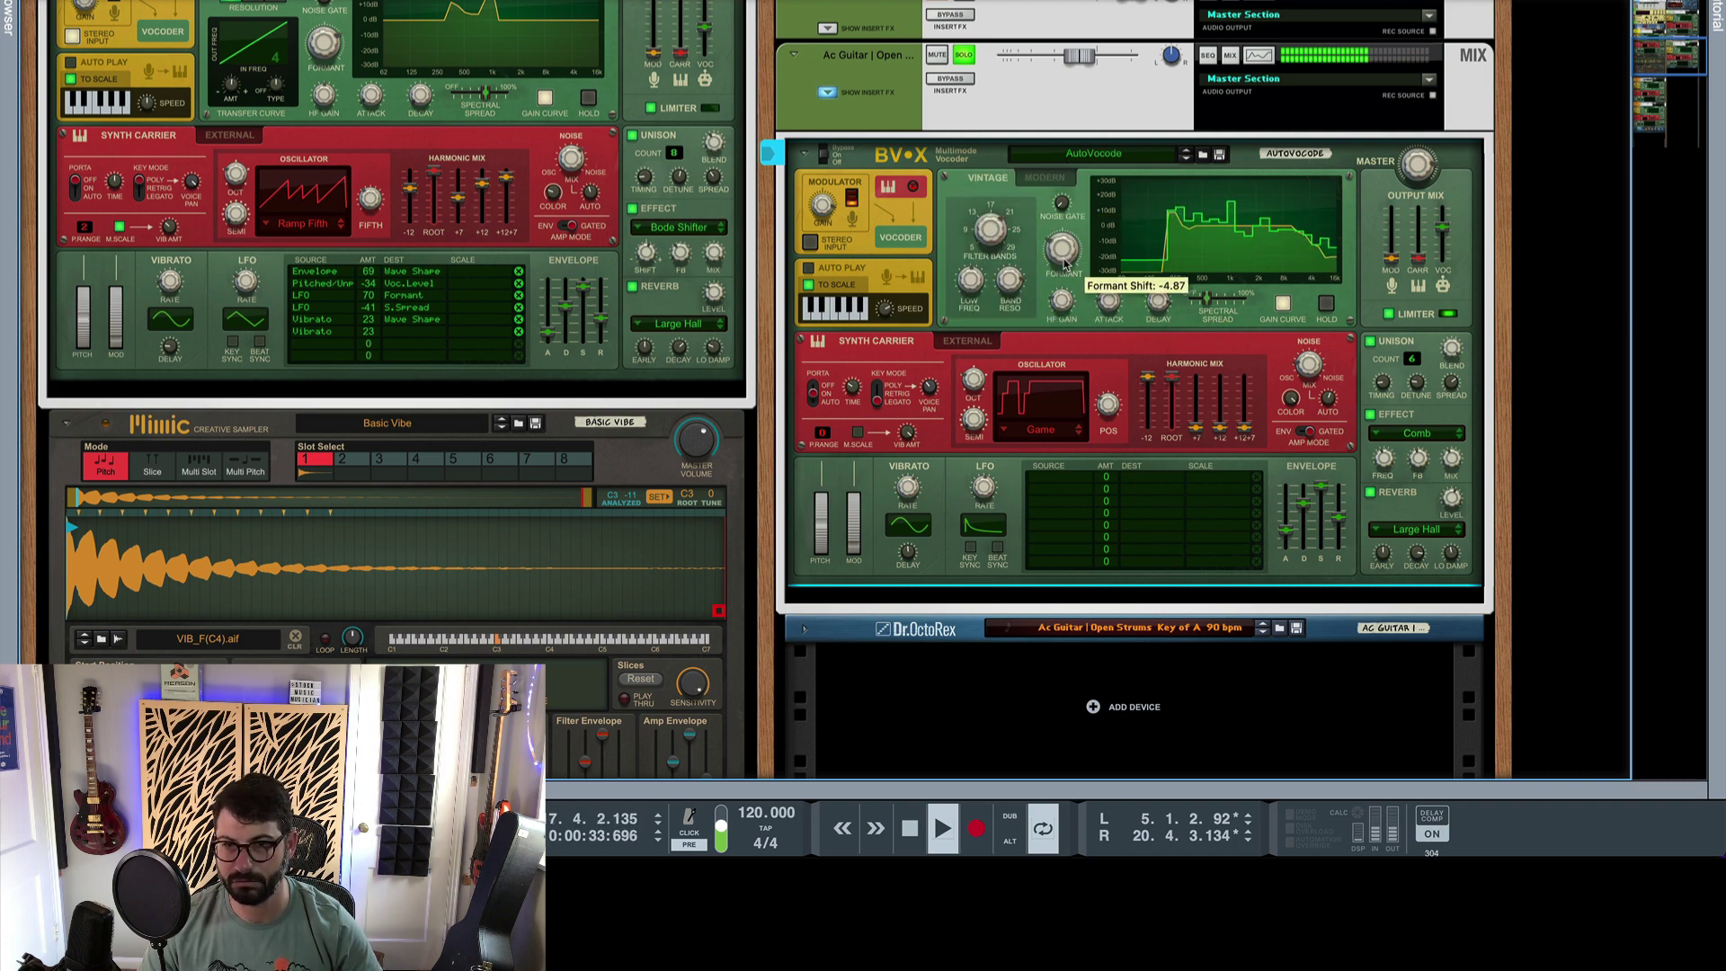
pyautogui.moveTo(1065, 264); pyautogui.dragTo(992, 253)
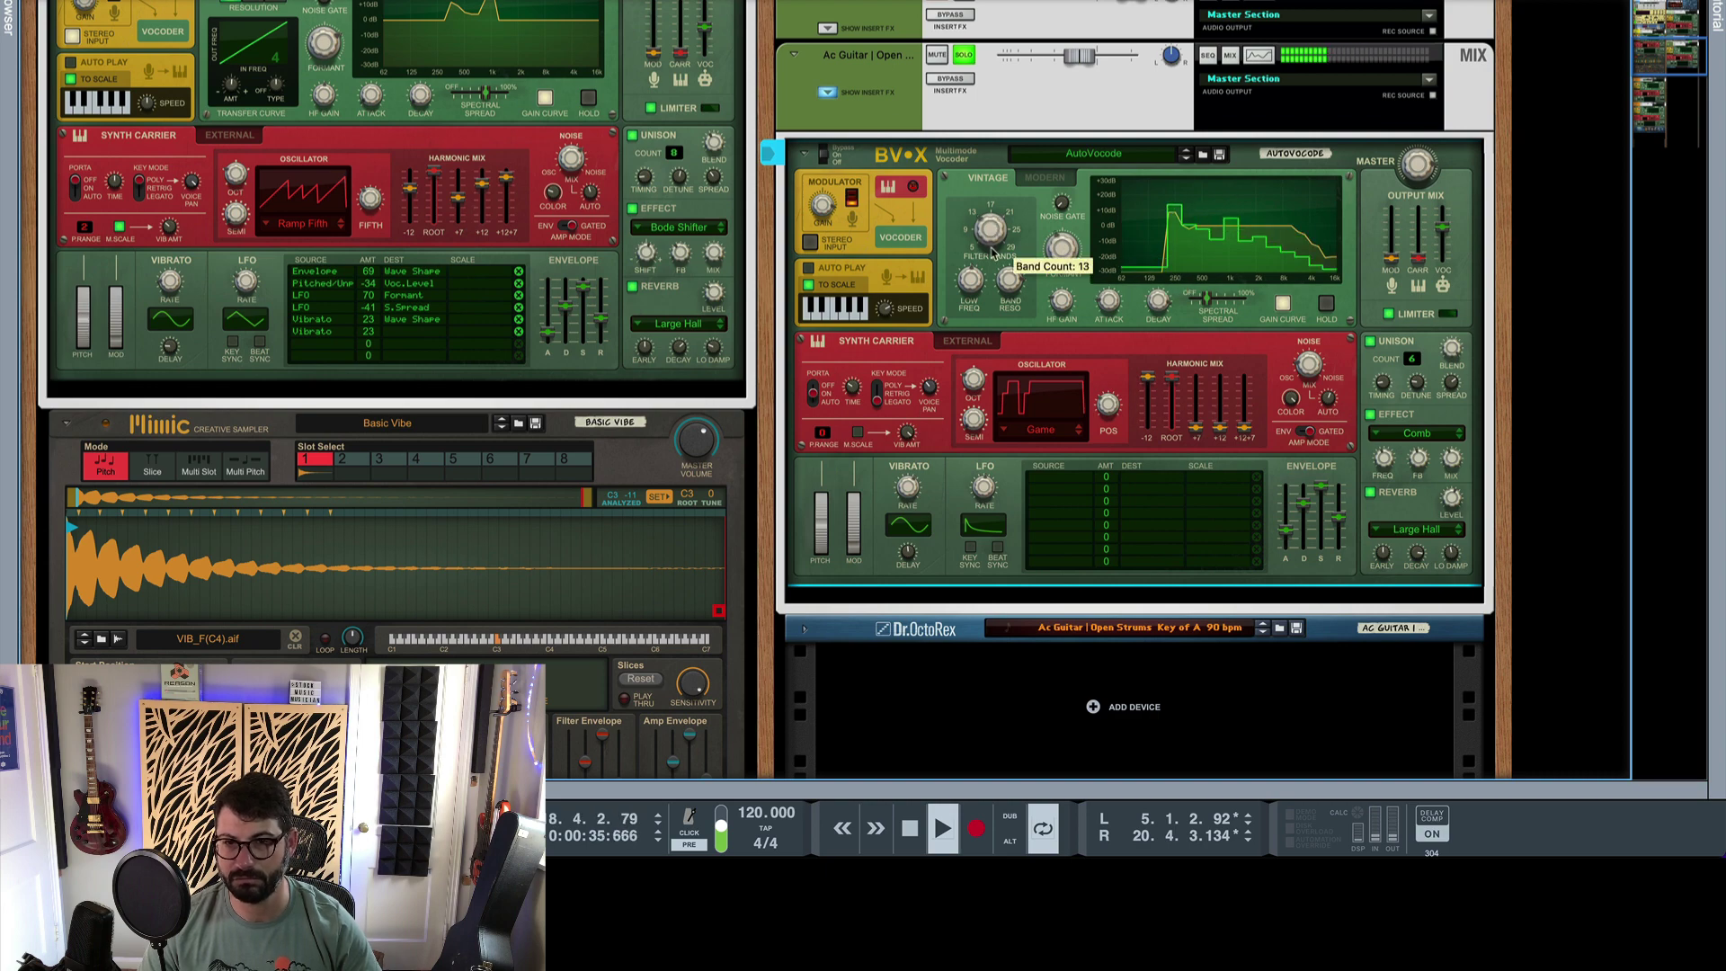